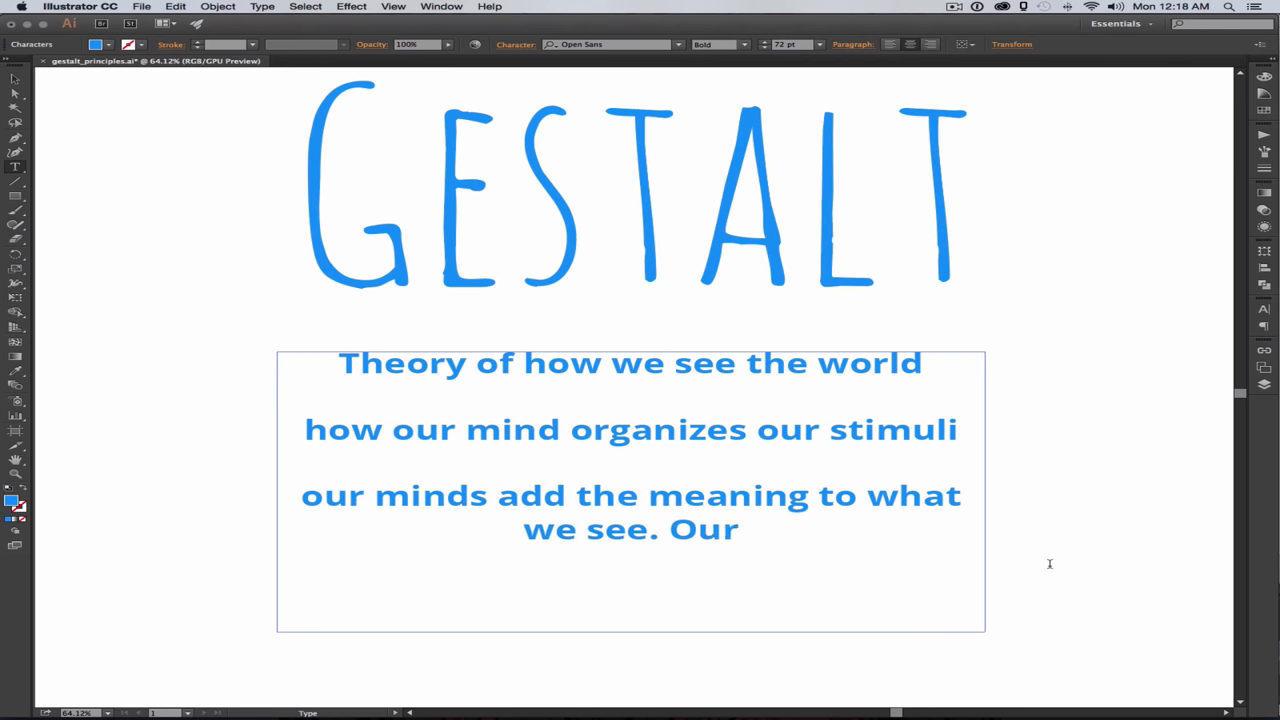
Step: Finish the third note, saying our eyes only pass on information, then zoom in on the three notes
text(eyes only pass on information, it is given meaning in our minds.)
key(Escape)
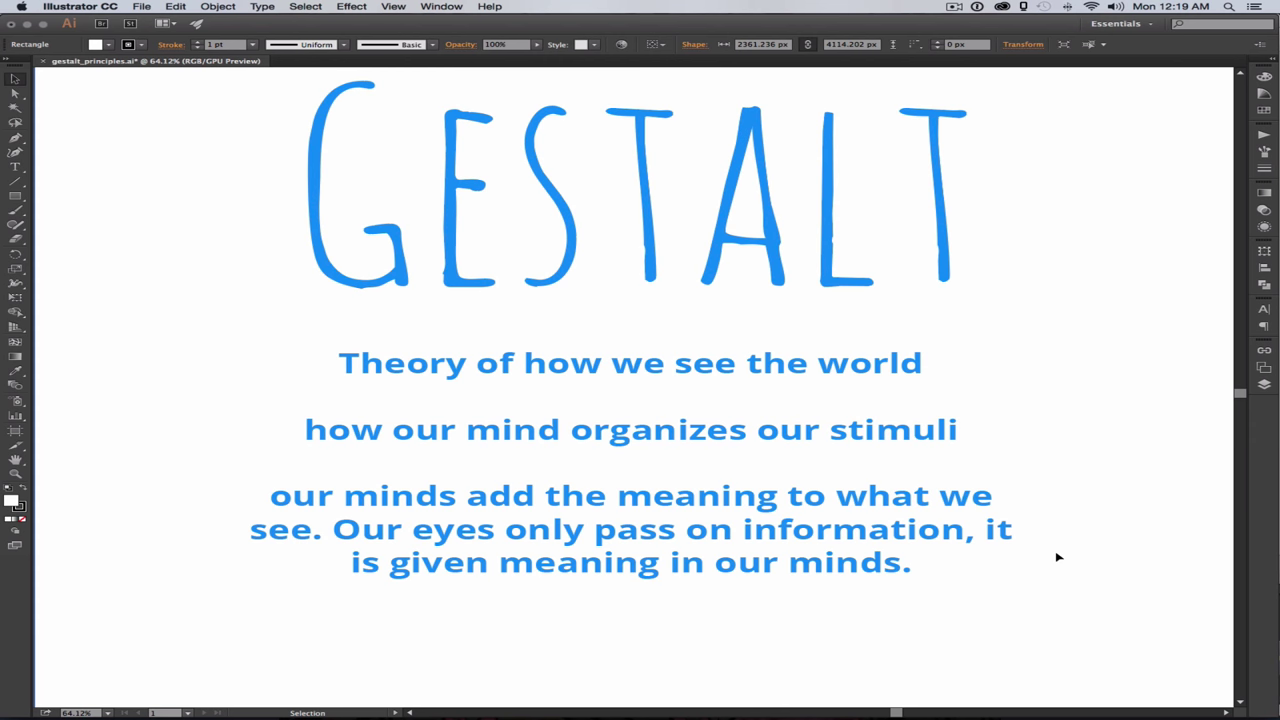
key(z)
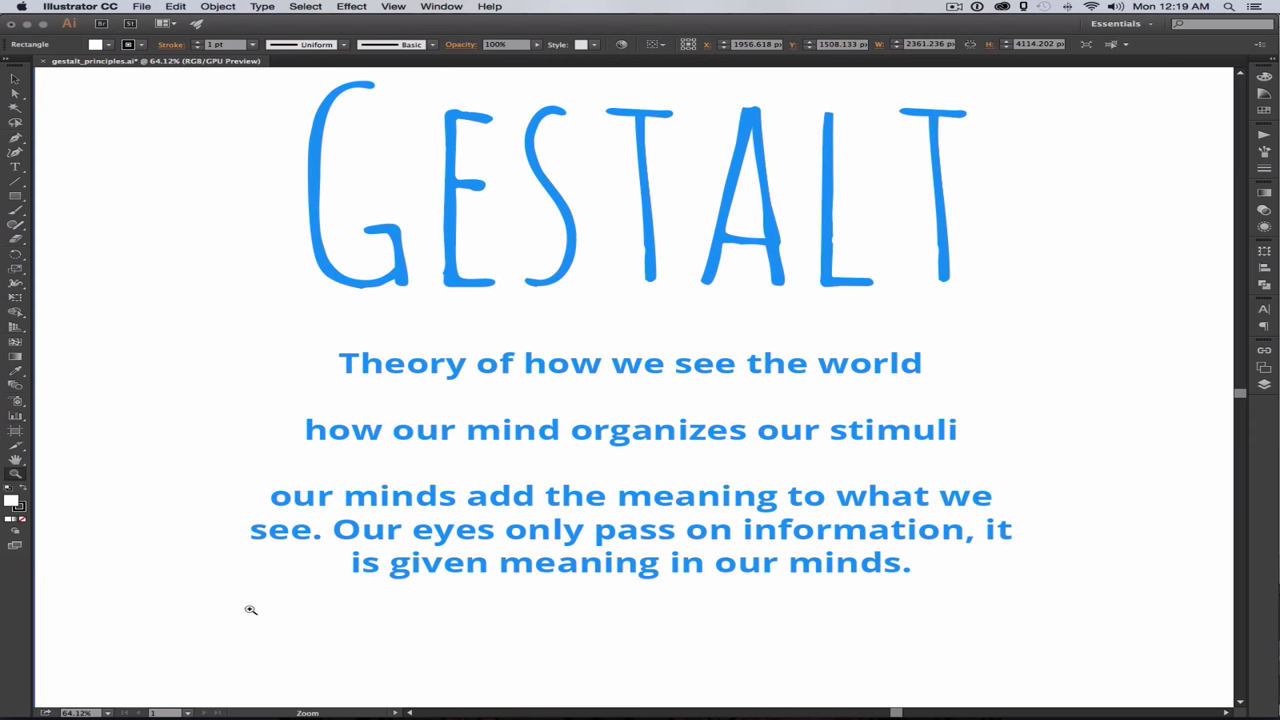
drag(231, 610, 1040, 466)
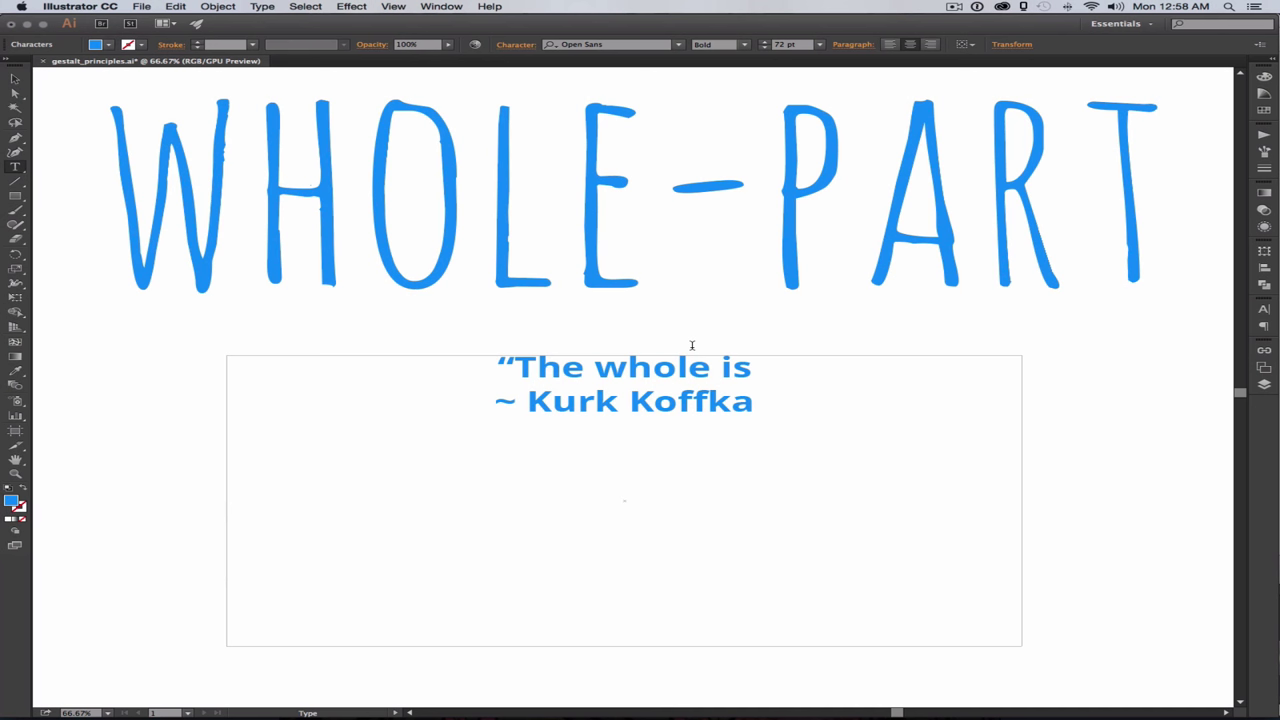
Step: Complete the quote with 'other than the sum of its parts.' and set it to 100 pt
text(other than the sum of )
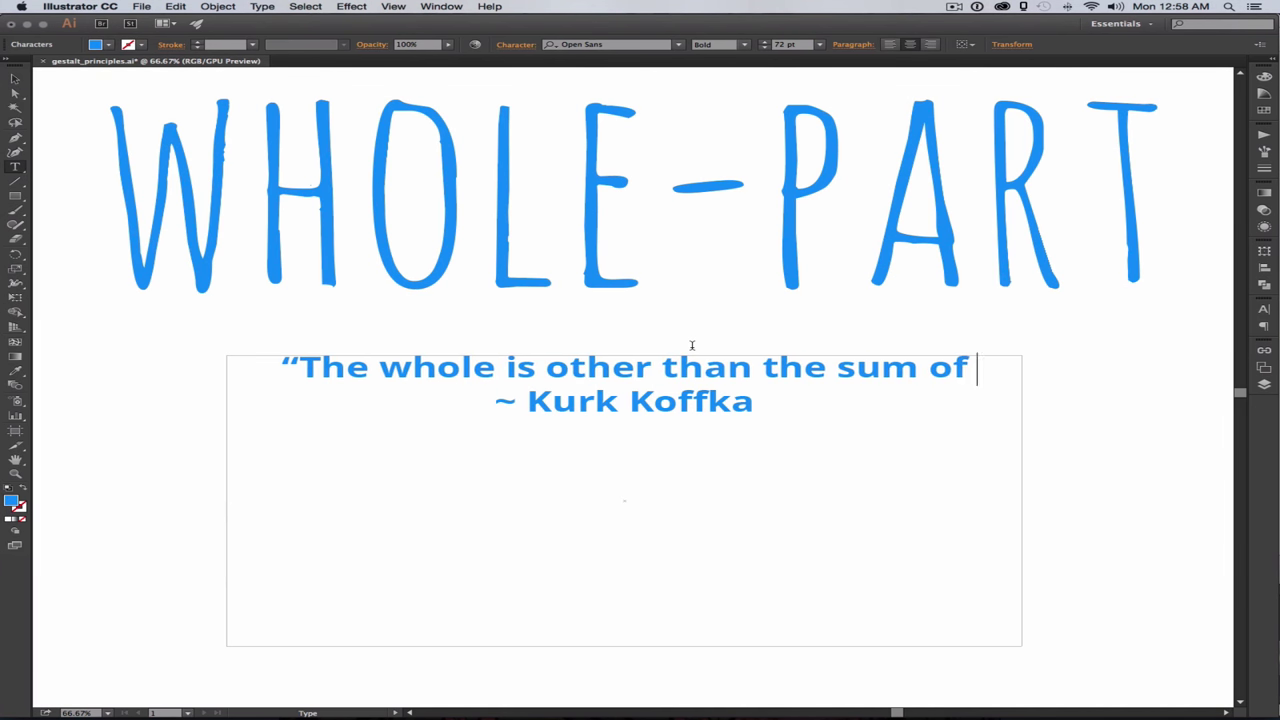
text(its parts.")
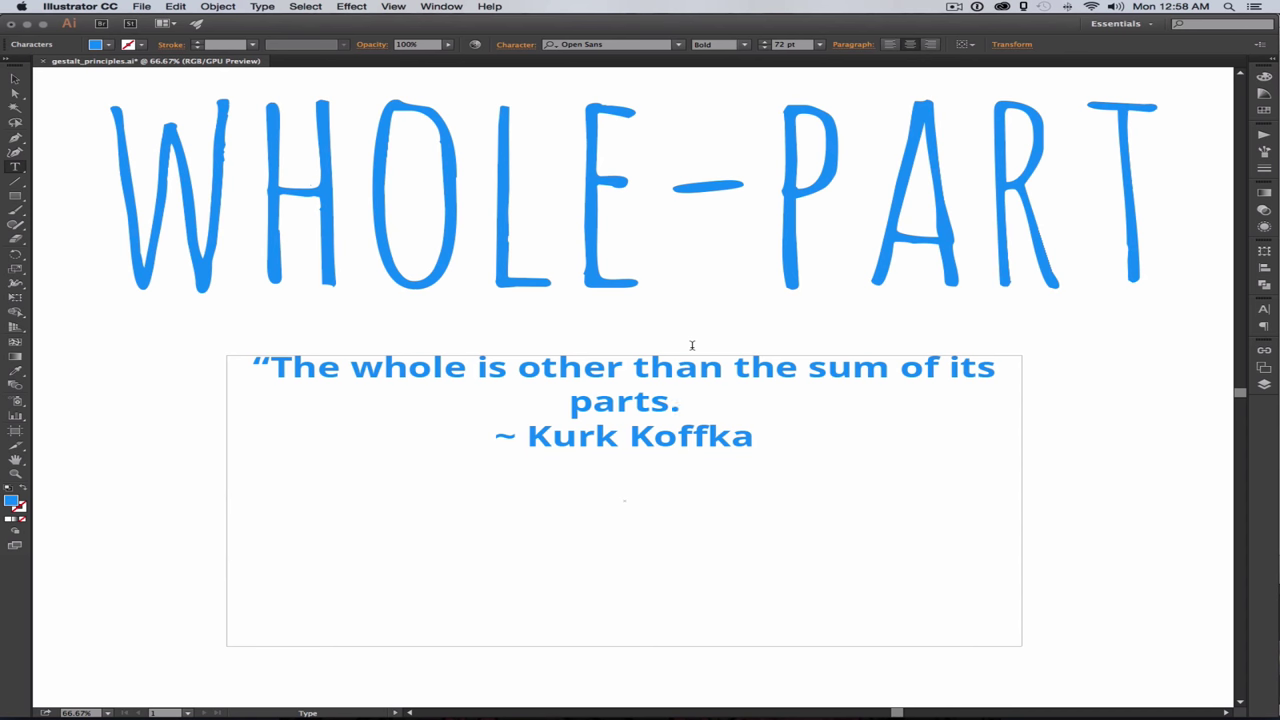
key(super+shift+Up)
key(super+t)
text(100)
key(Return)
click(857, 449)
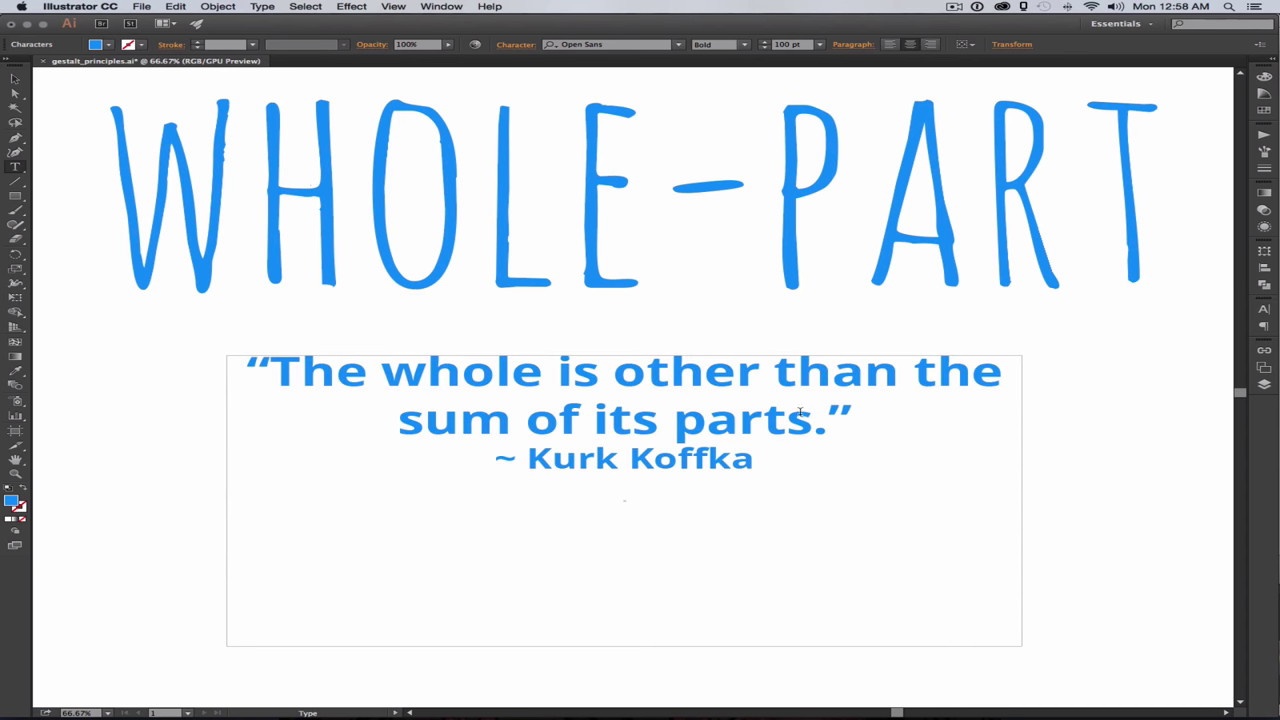
Step: Make the word 'other' in the quote Extrabold
drag(614, 375, 797, 370)
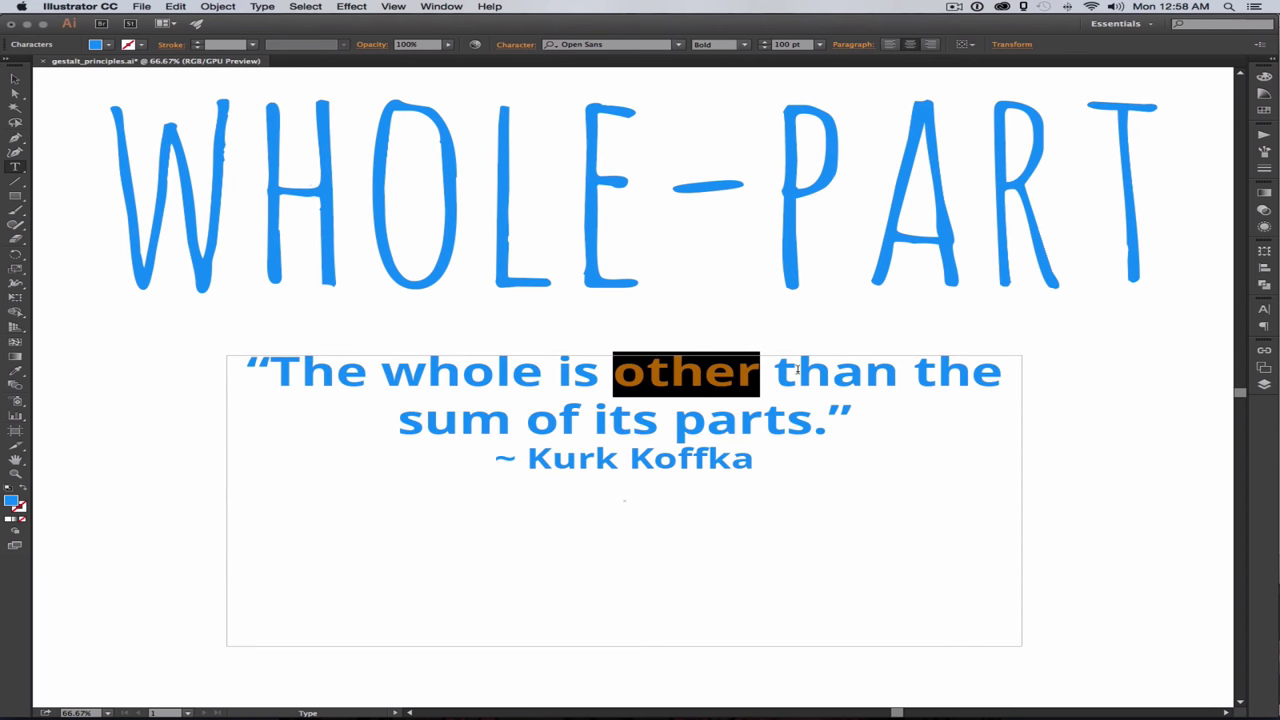
click(745, 45)
click(747, 161)
click(867, 424)
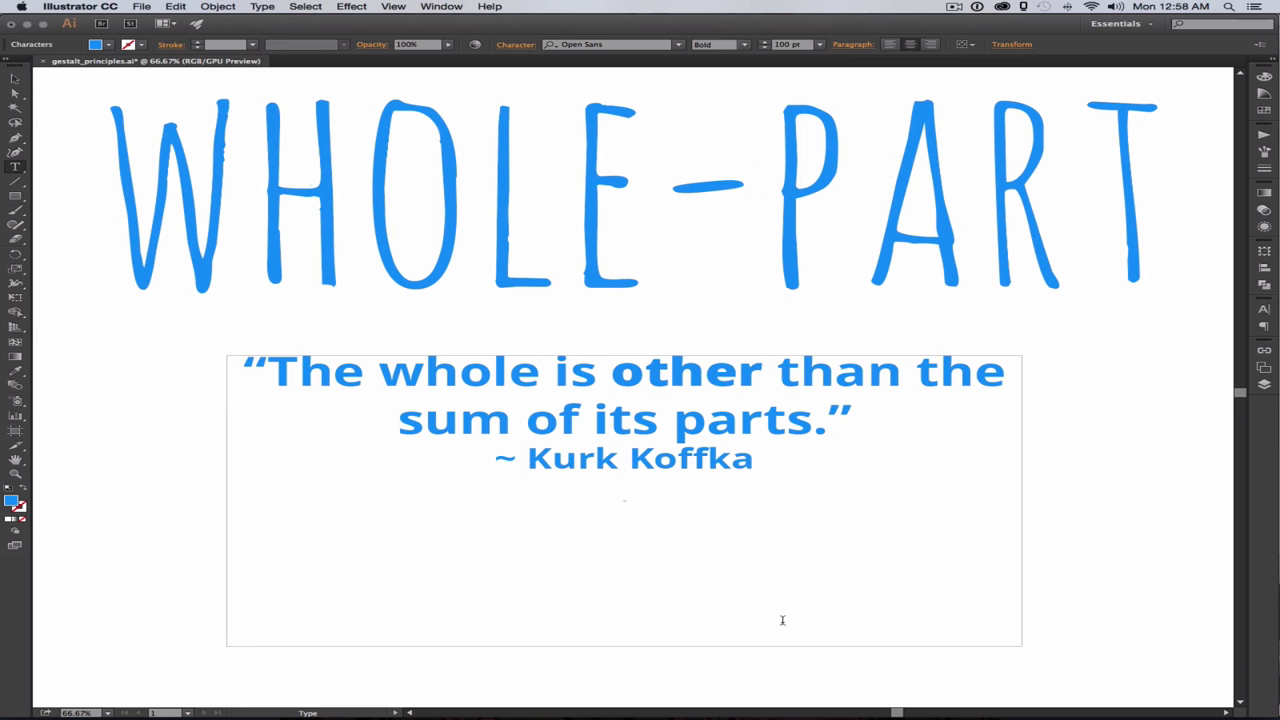
key(Escape)
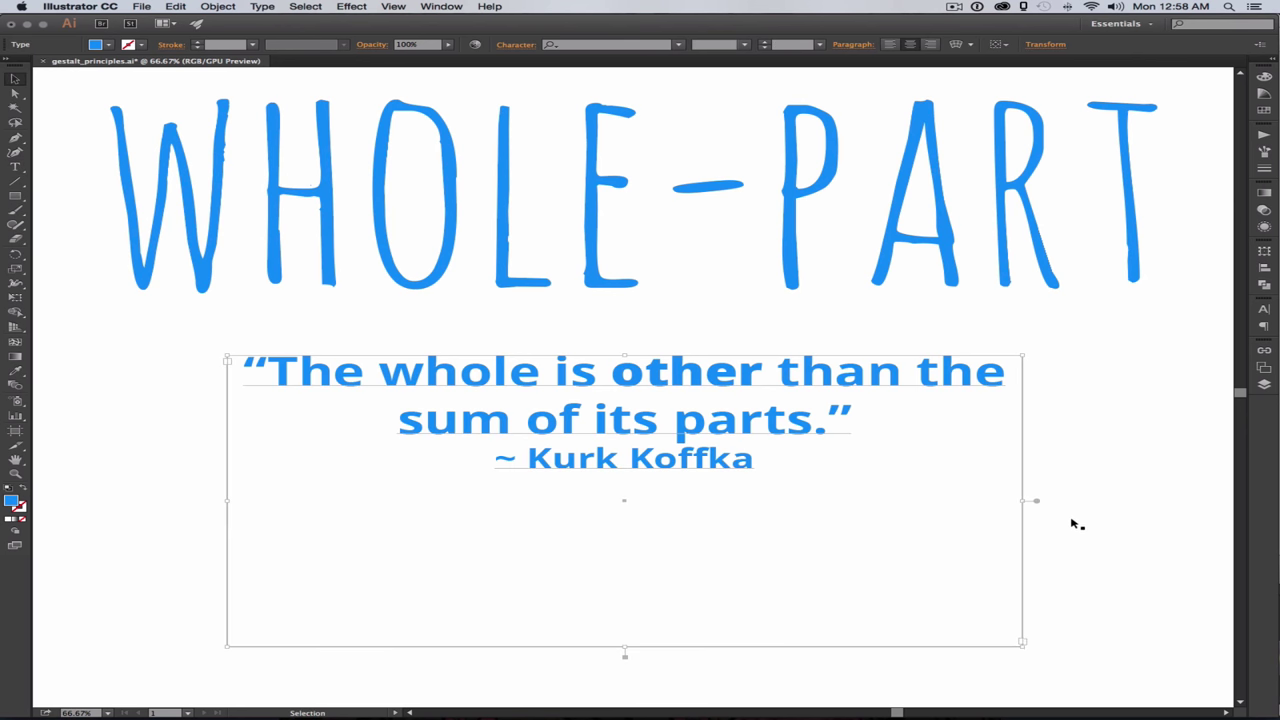
click(1068, 533)
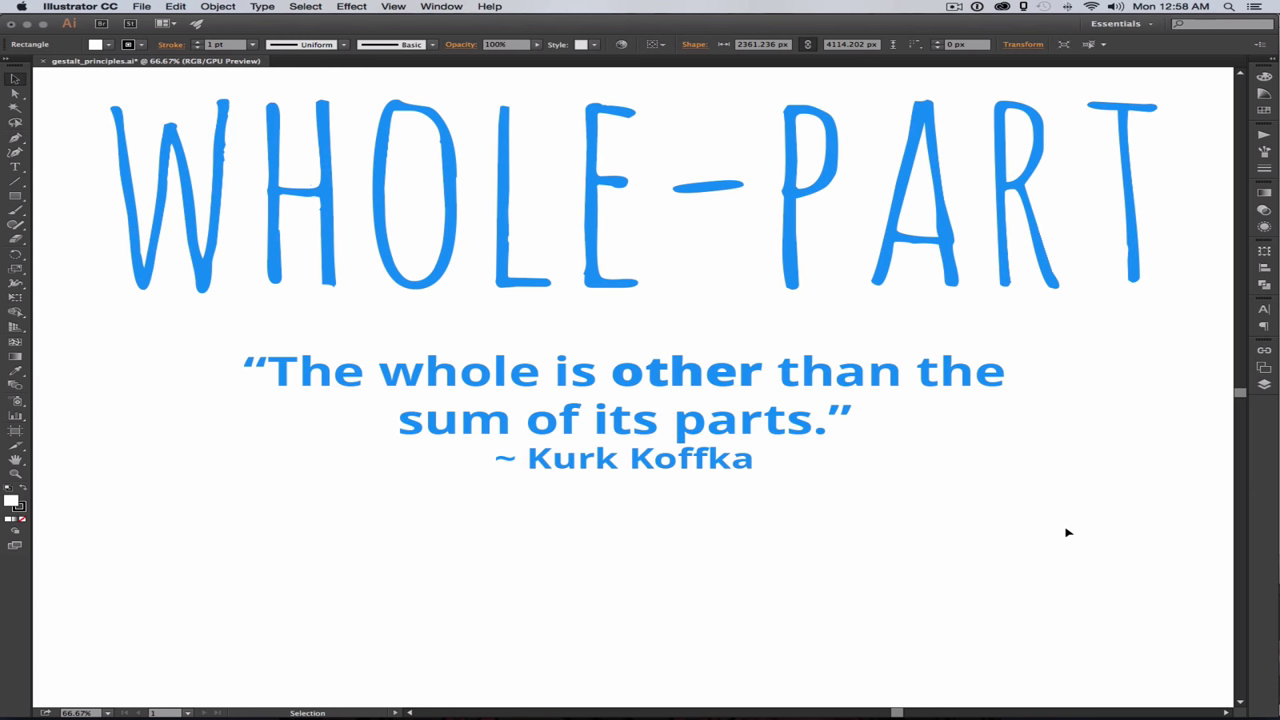
double_click(748, 461)
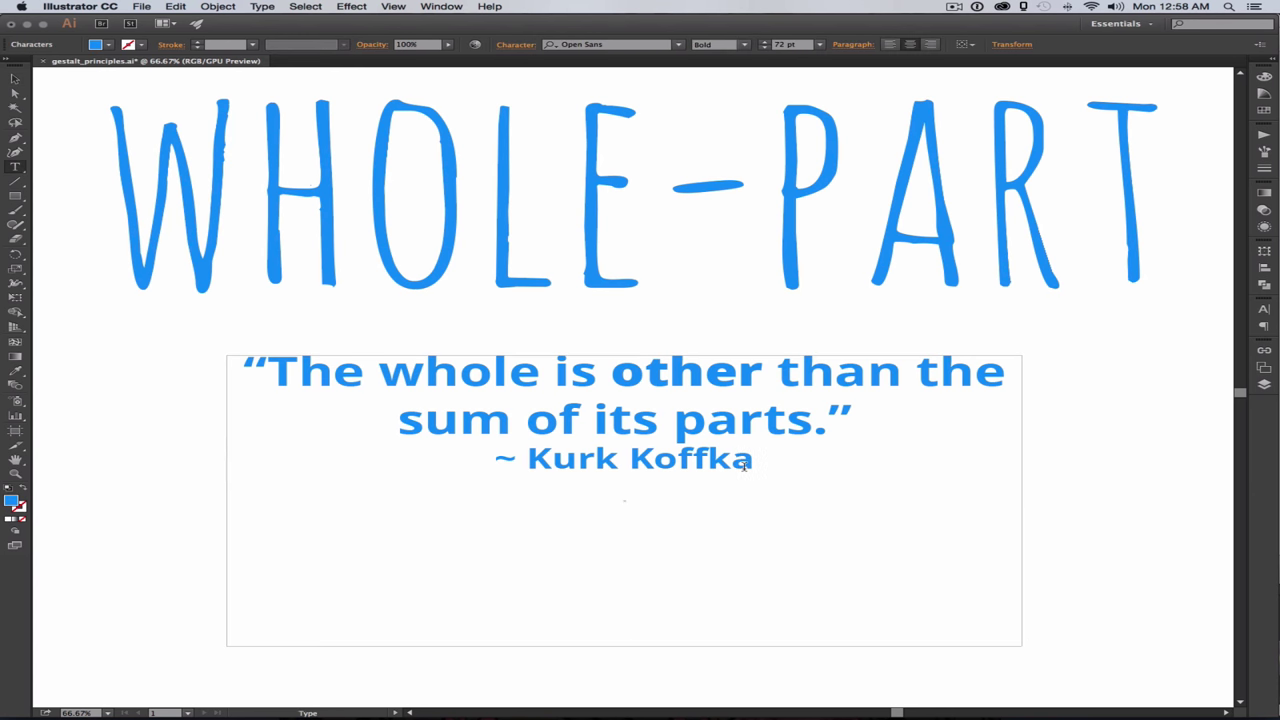
Step: Add 'whole - part relationship is meaningful' and 'the whole form is an “other” from the parts that make up the whole' below the quote
key(Return)
text(whole)
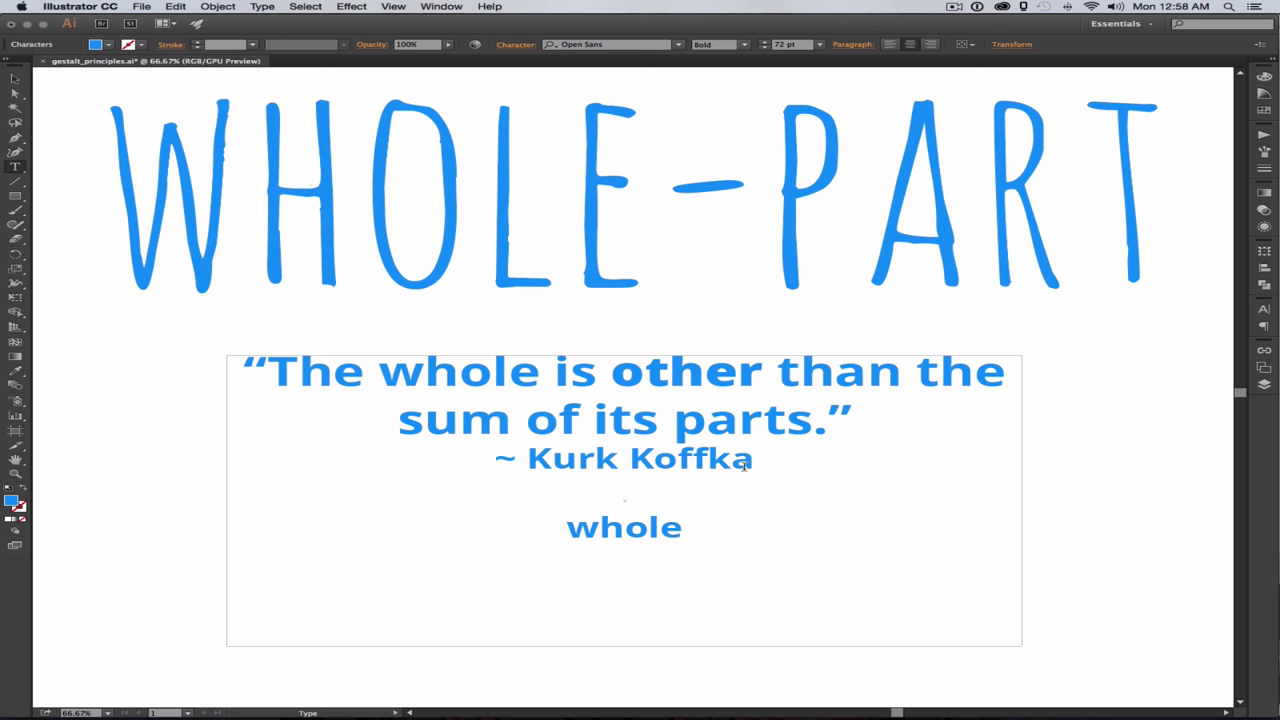
text( - part)
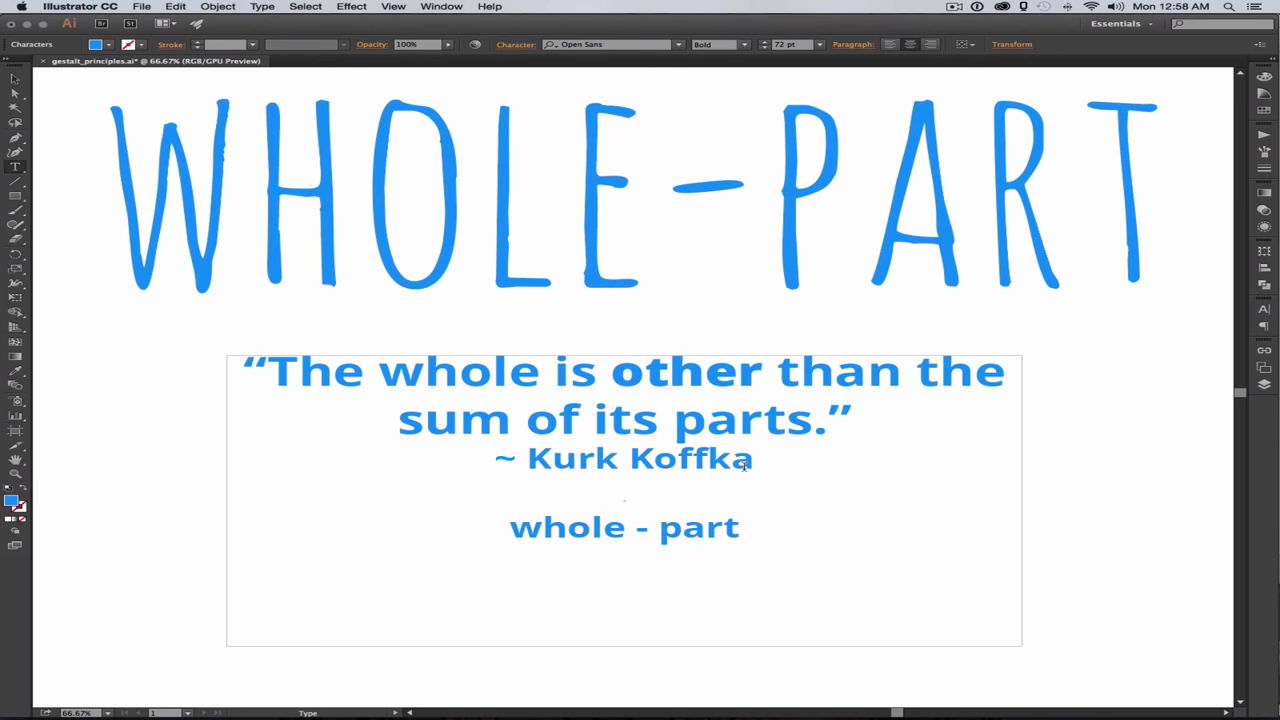
text( relation)
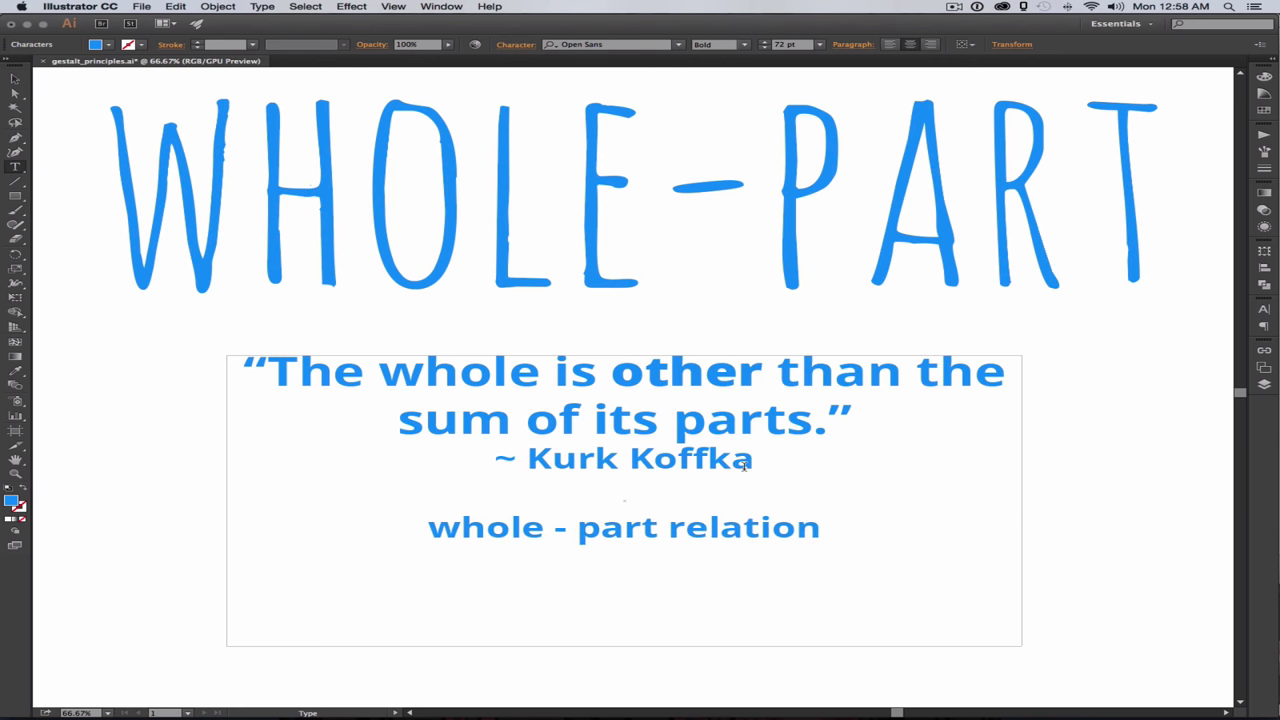
text(ship is mean)
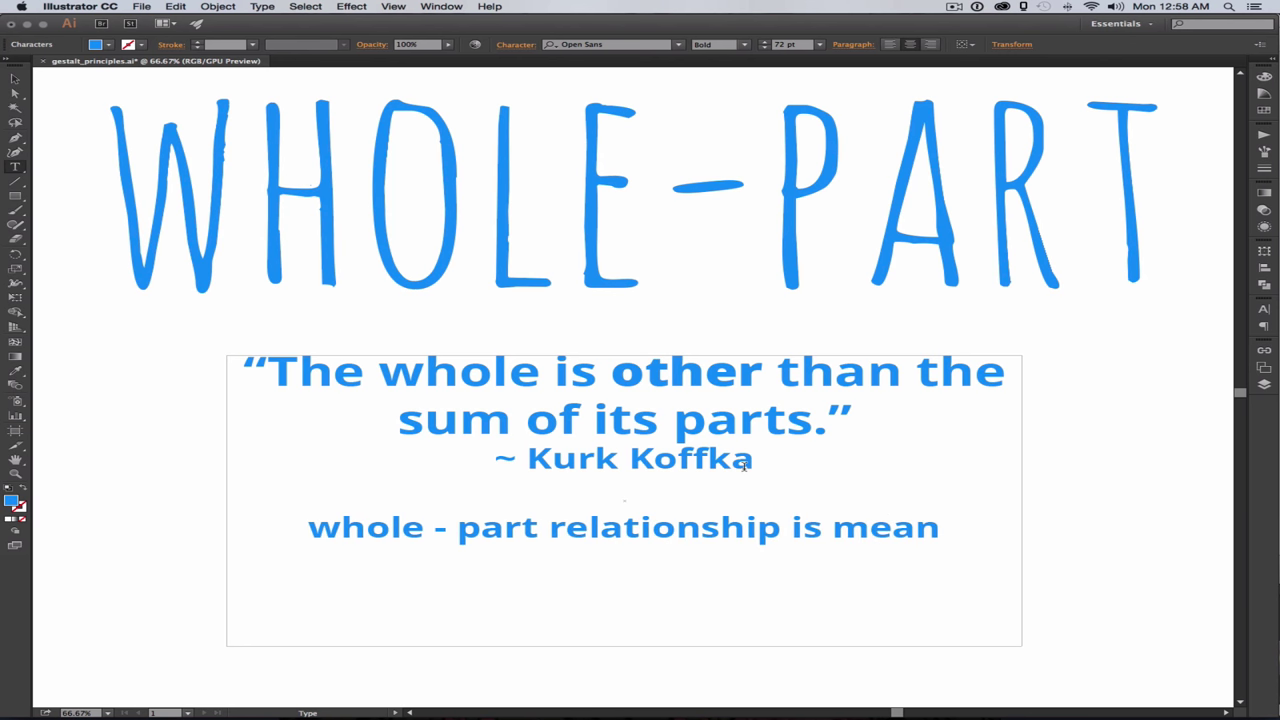
text(ingful)
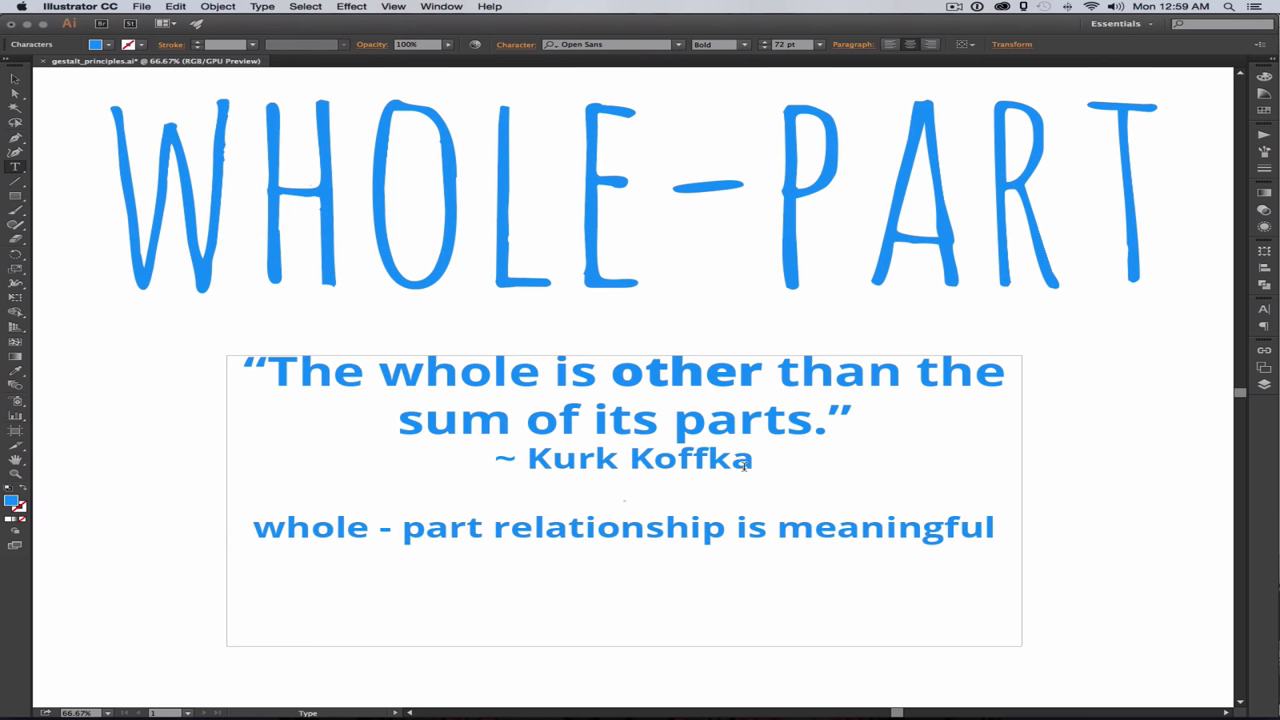
key(Return)
key(Return)
text(the whole form)
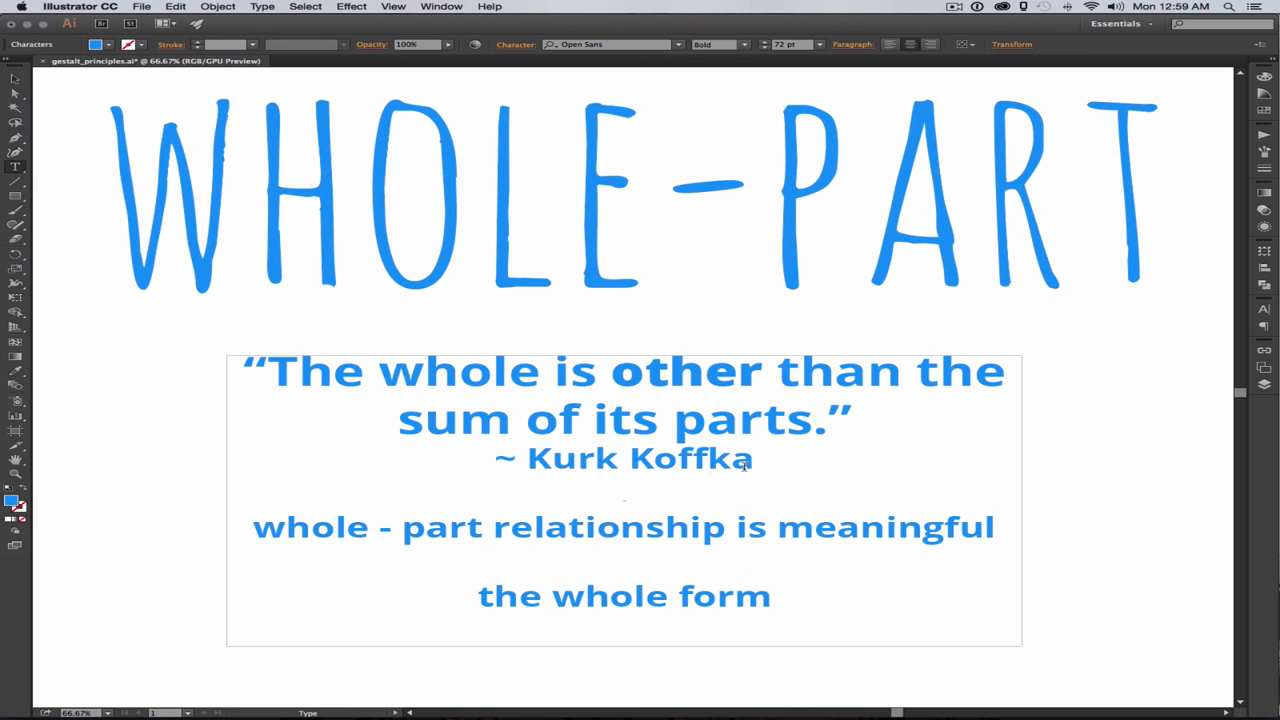
text( is an)
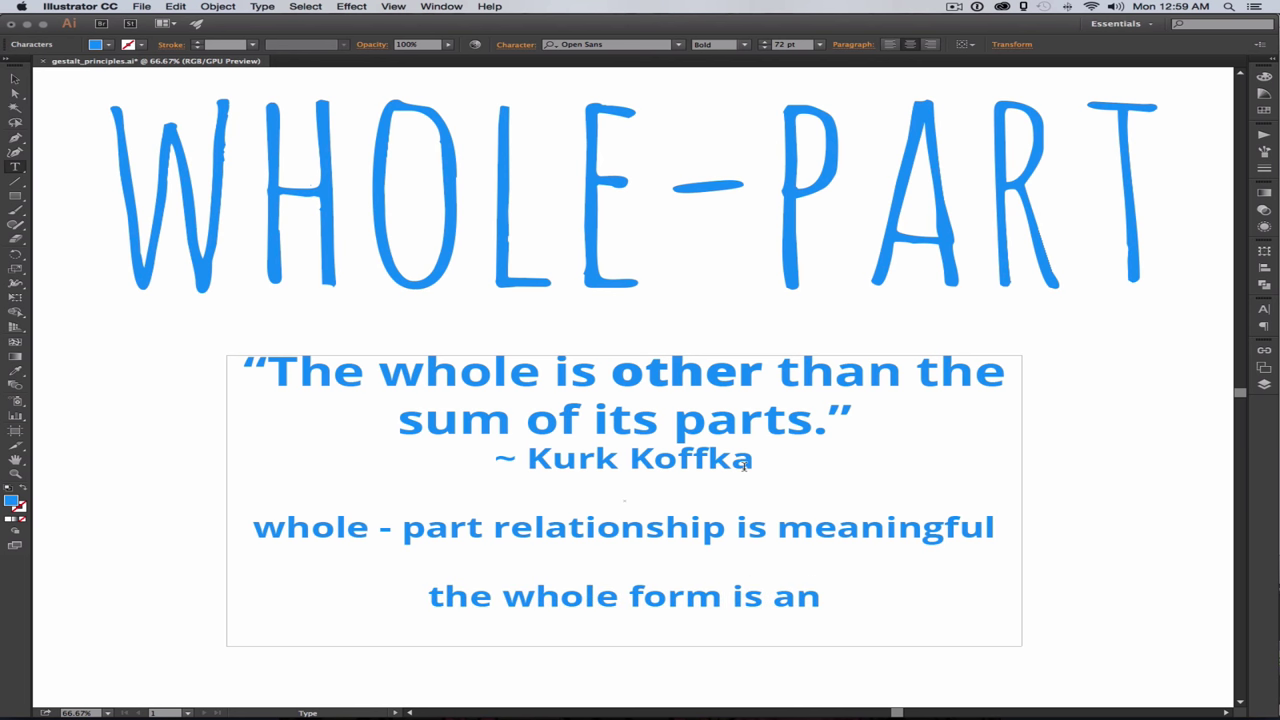
text( “other)
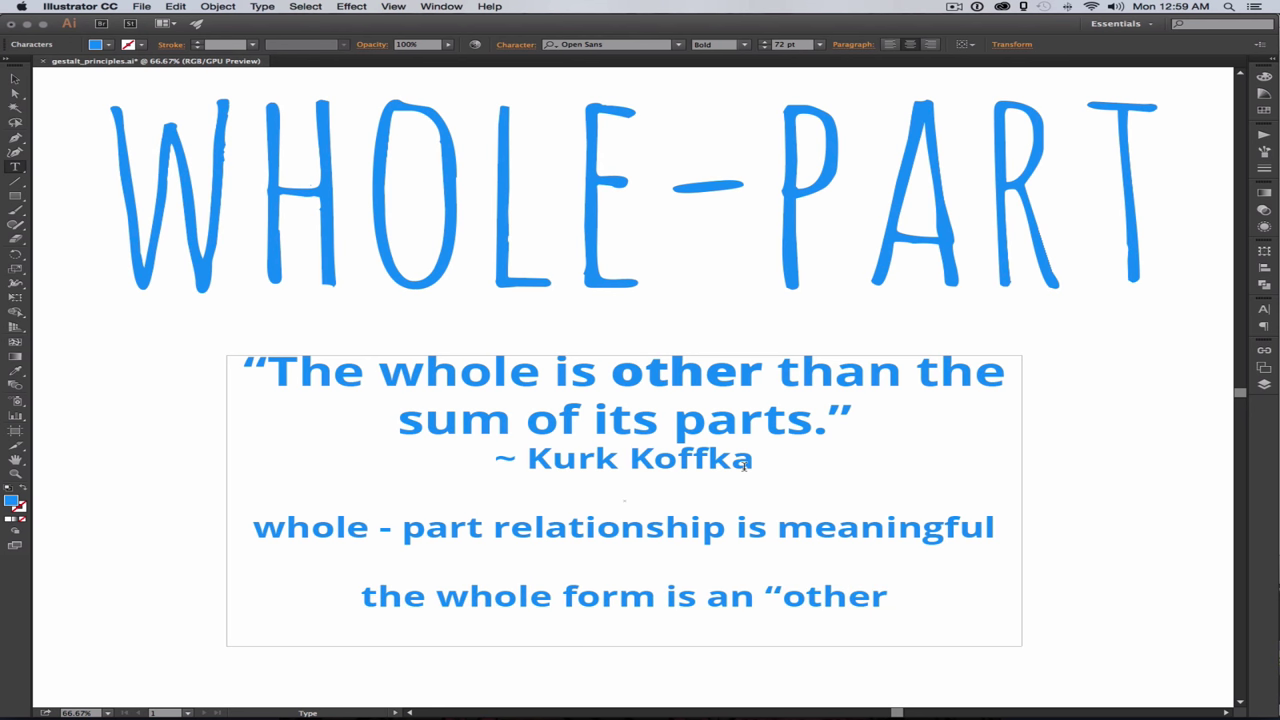
text(” from the p)
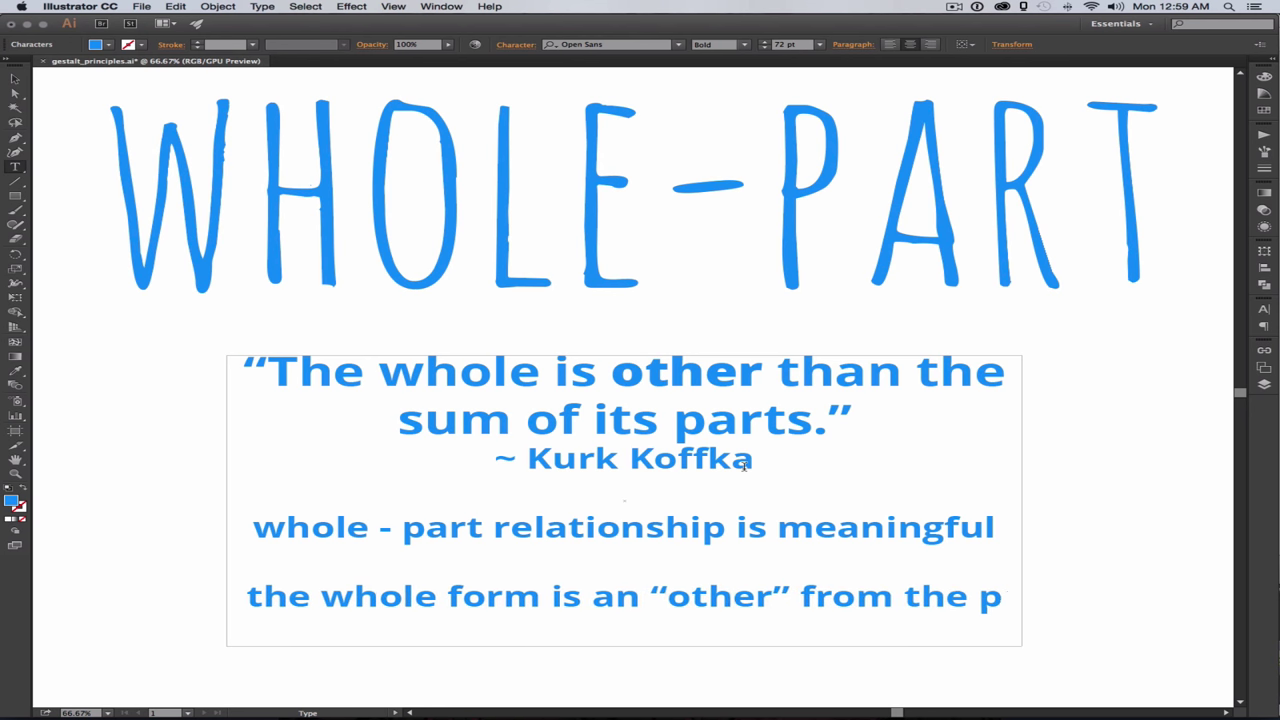
text(arts that make up the whole)
key(Escape)
click(1124, 596)
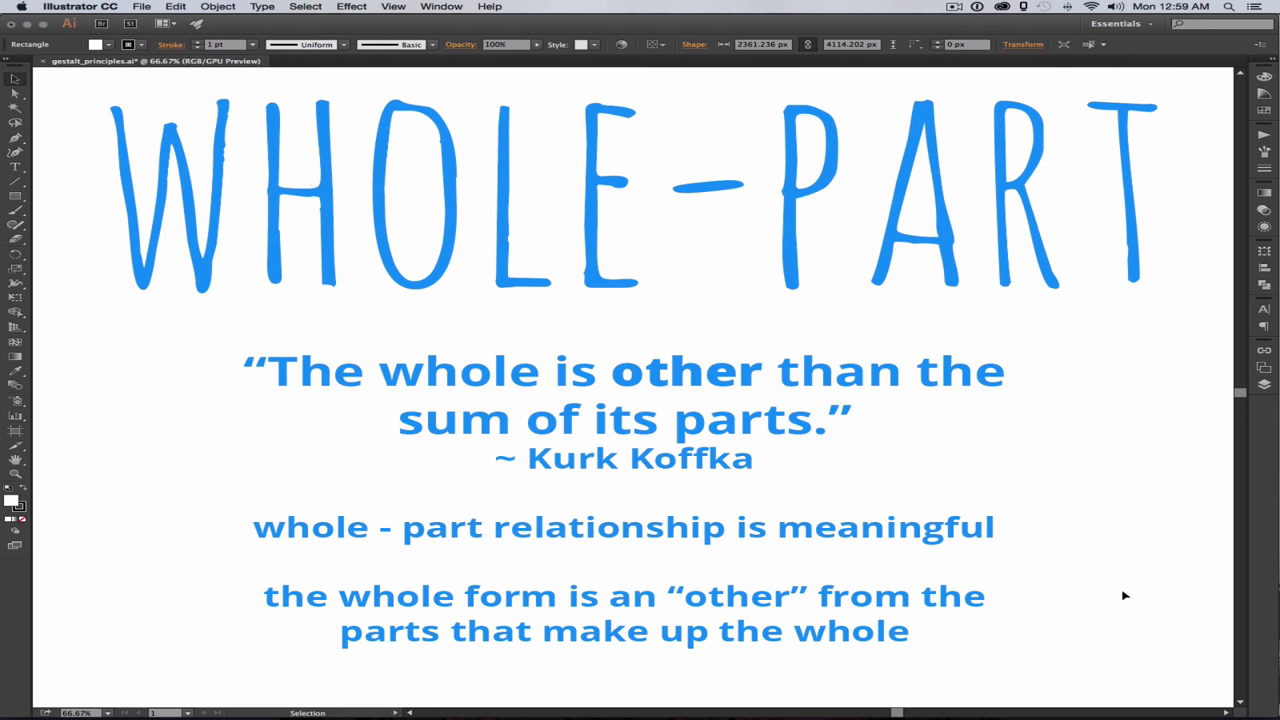
Step: Replace the frame's text with 'Principles of Design are based on the way that our mind views and interprets the world.'
double_click(709, 478)
key(super+a)
key(BackSpace)
text(P)
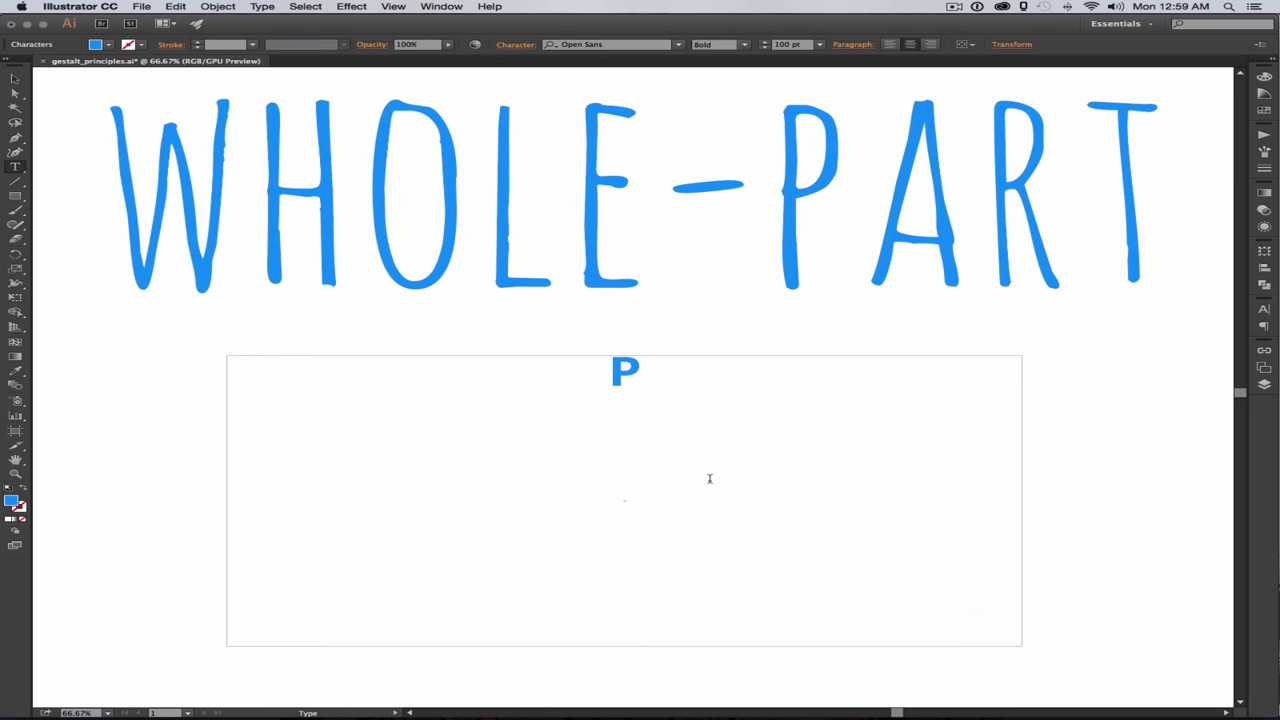
text(rinciples of Desing)
key(BackSpace)
key(BackSpace)
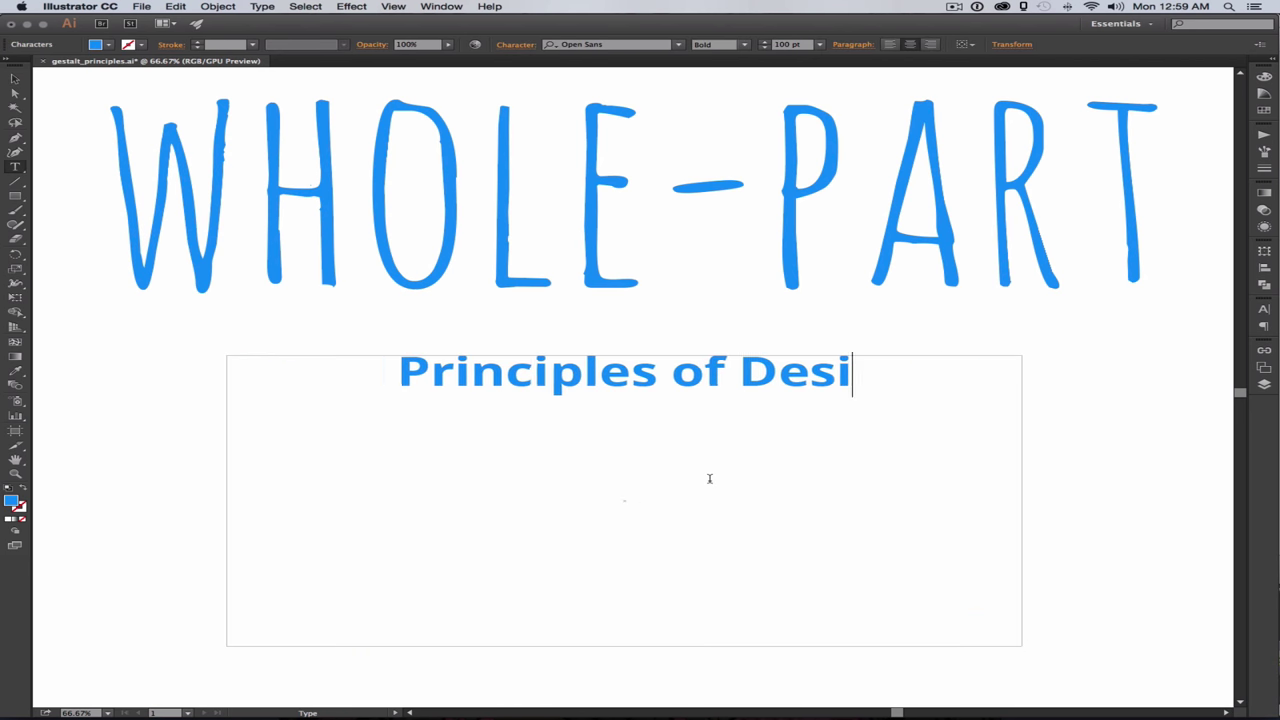
text(gn are based on the way)
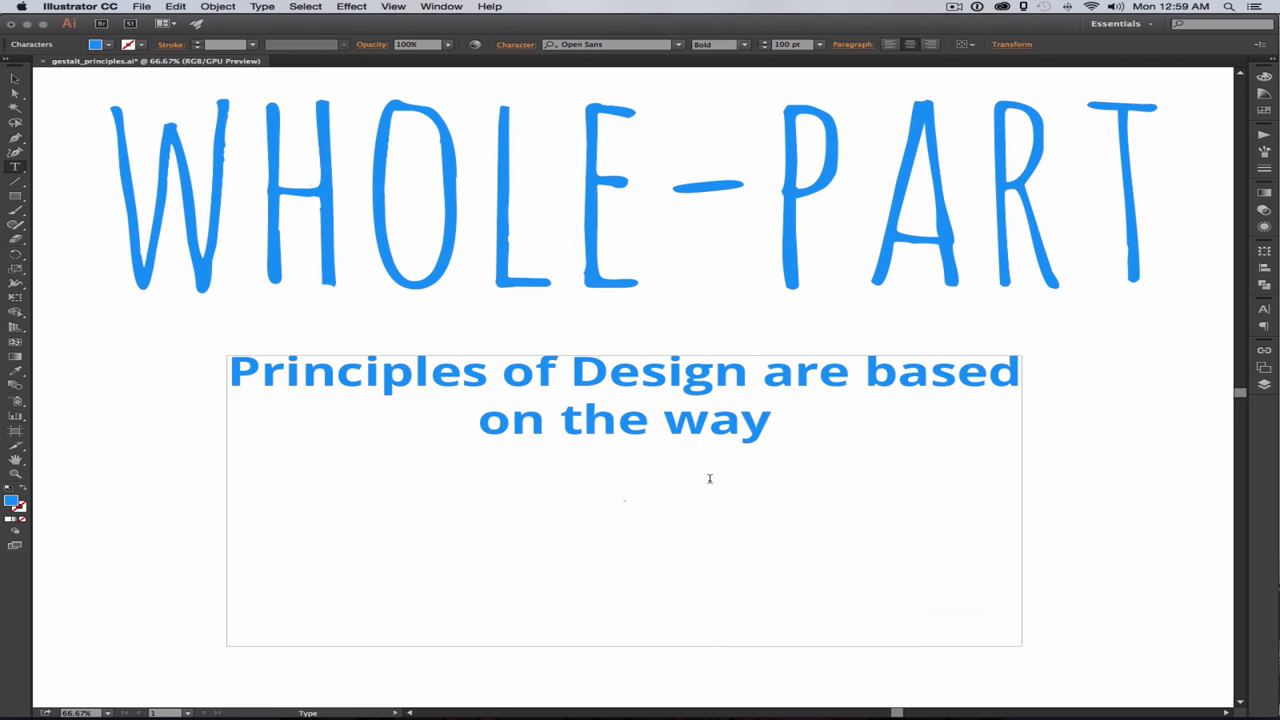
text( that our mind percieves the)
key(BackSpace)
key(BackSpace)
key(BackSpace)
key(BackSpace)
key(BackSpace)
key(BackSpace)
key(BackSpace)
key(BackSpace)
key(BackSpace)
key(BackSpace)
key(BackSpace)
key(BackSpace)
key(BackSpace)
text(views and interpr)
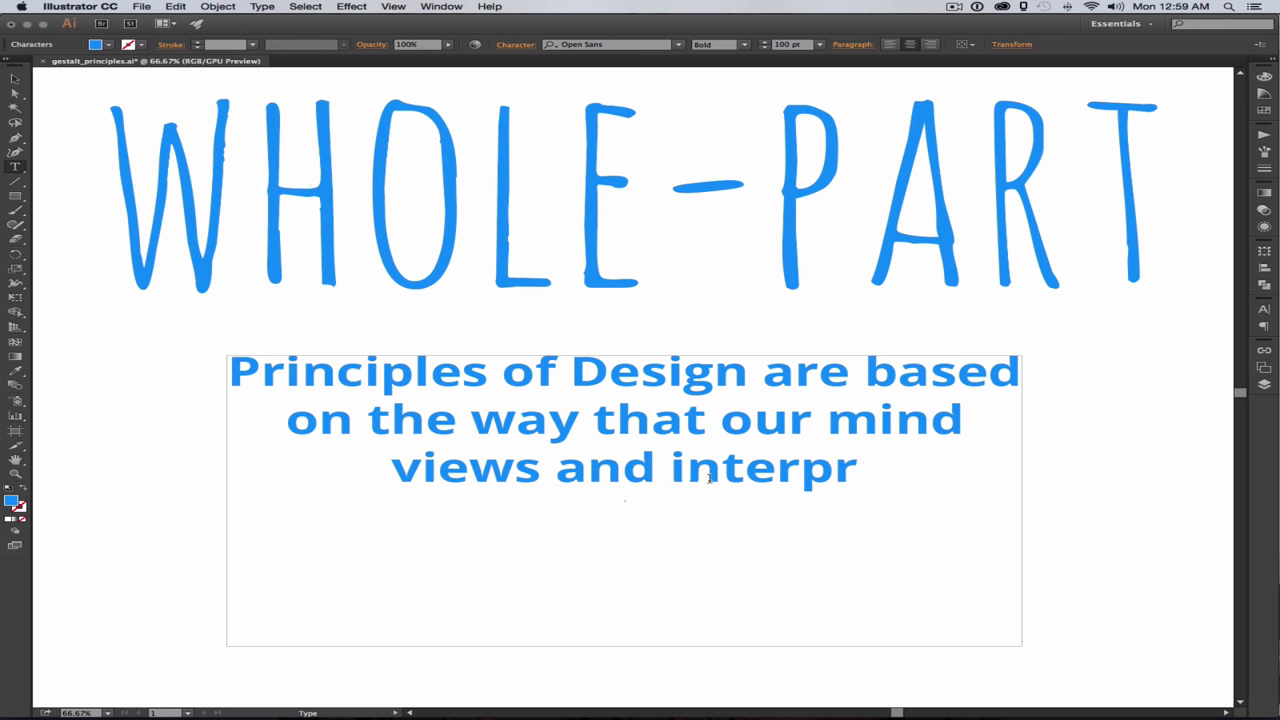
text(ets the world.)
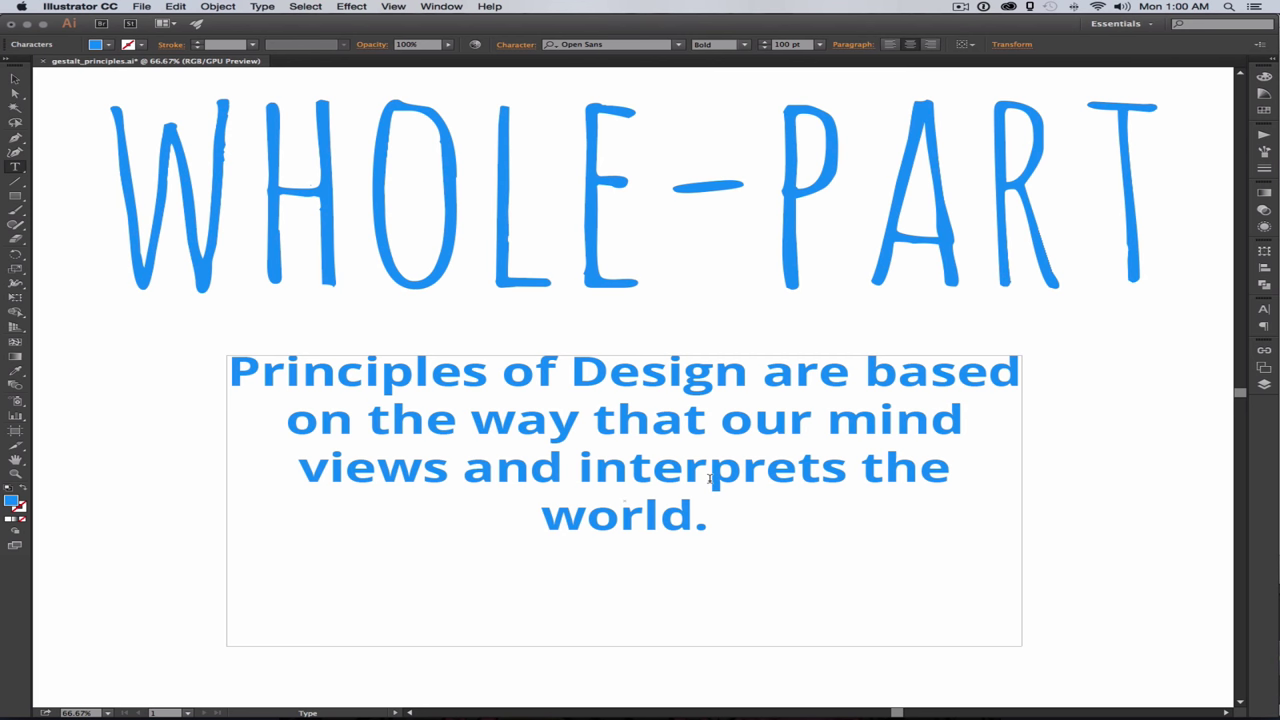
Step: Reduce the paragraph's font size in the Character settings
key(ctrl+a)
click(1264, 309)
click(1138, 369)
click(1160, 586)
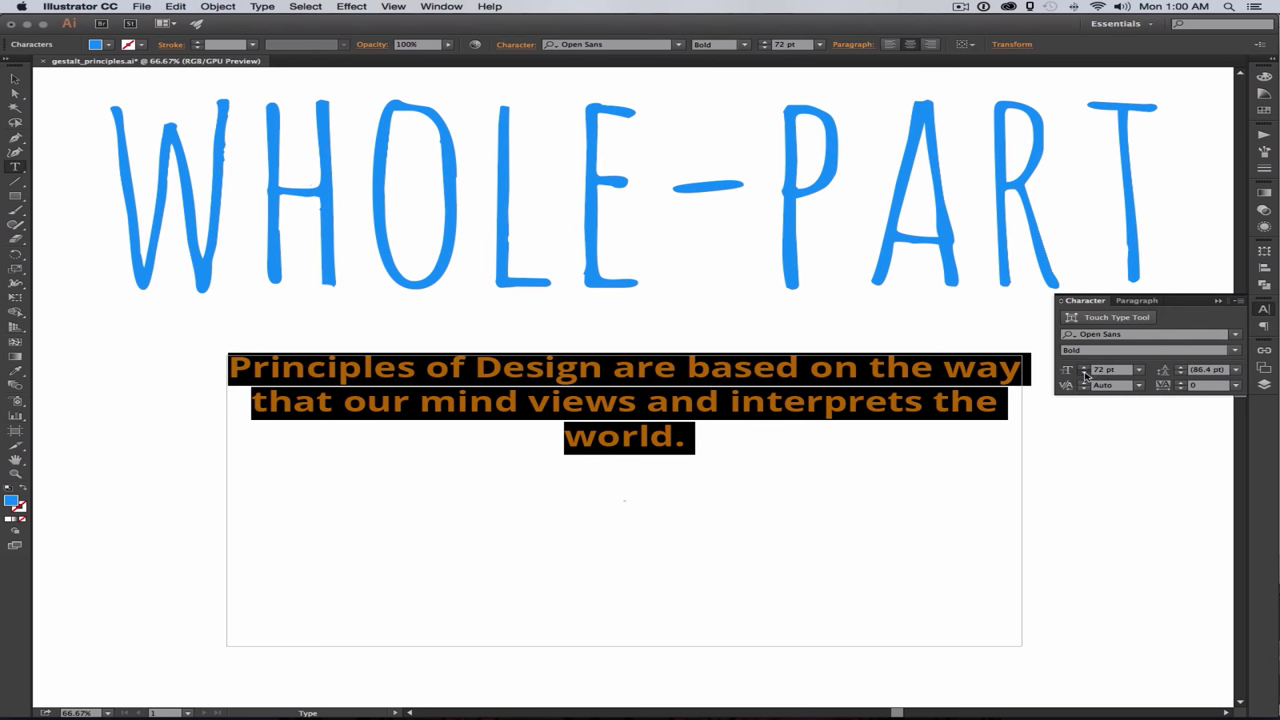
click(1076, 426)
key(Escape)
click(1069, 614)
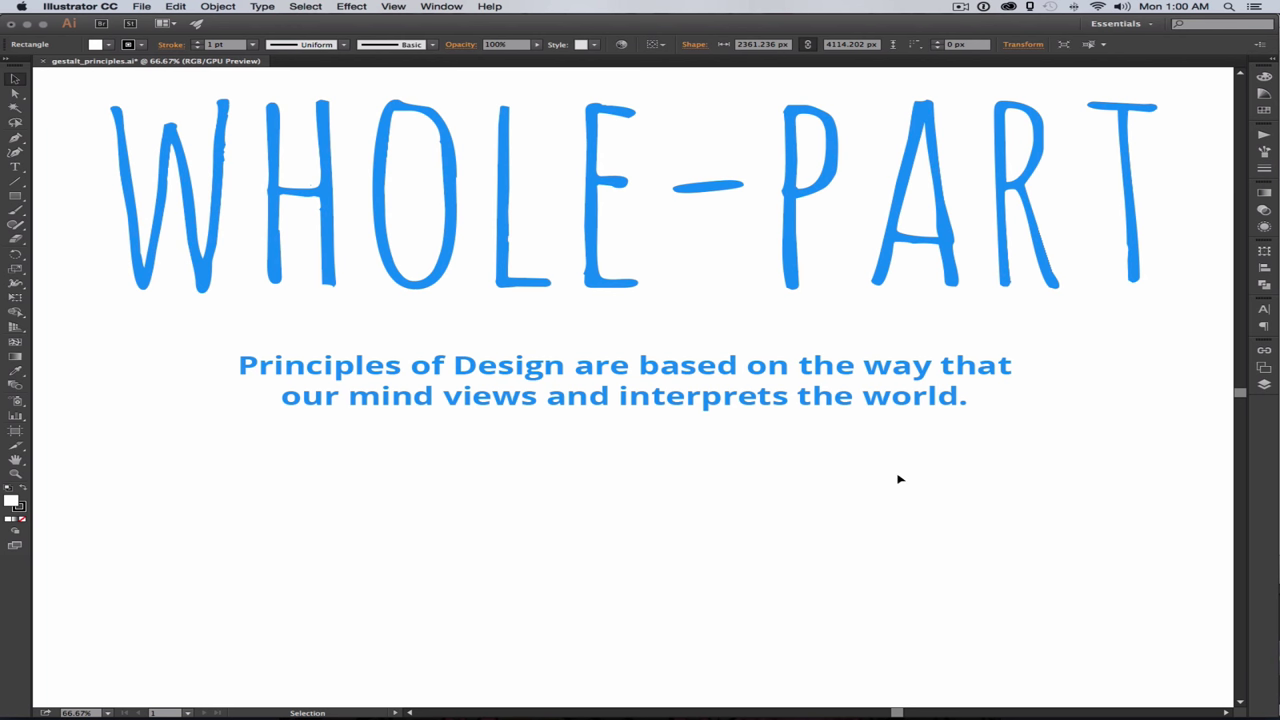
Step: Add the line 'How we see and think' below the paragraph
key(t)
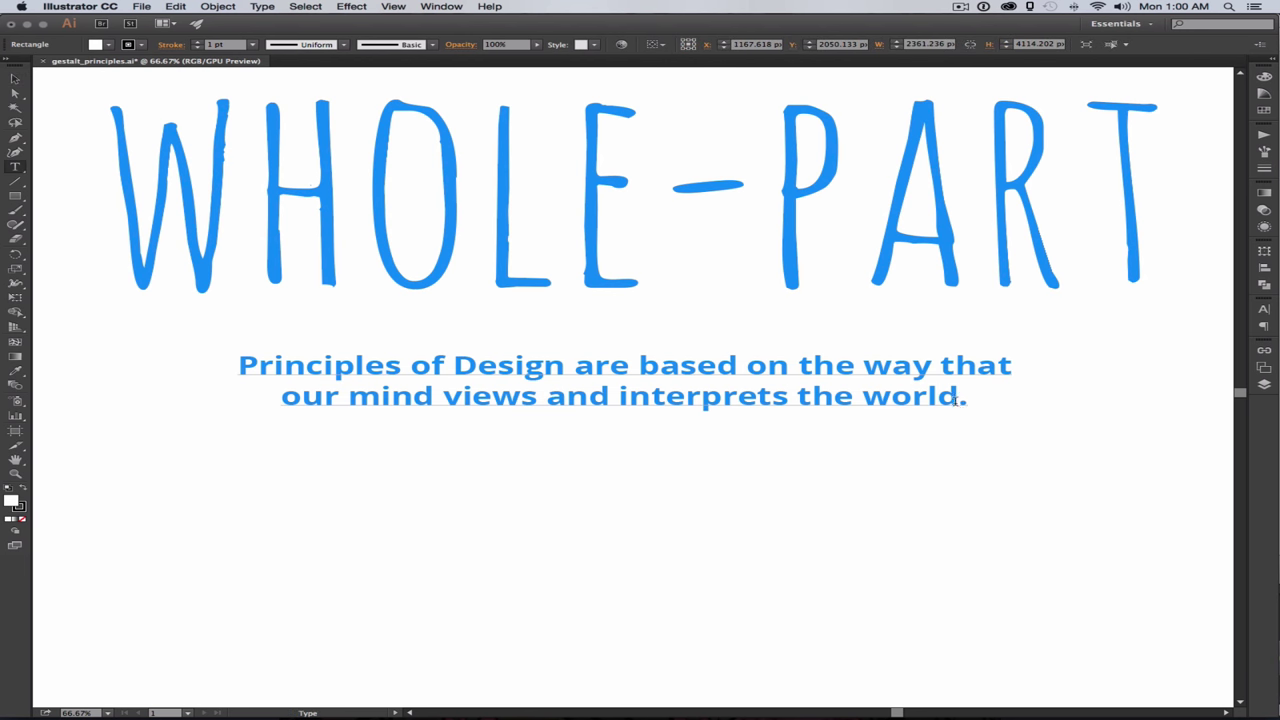
click(961, 401)
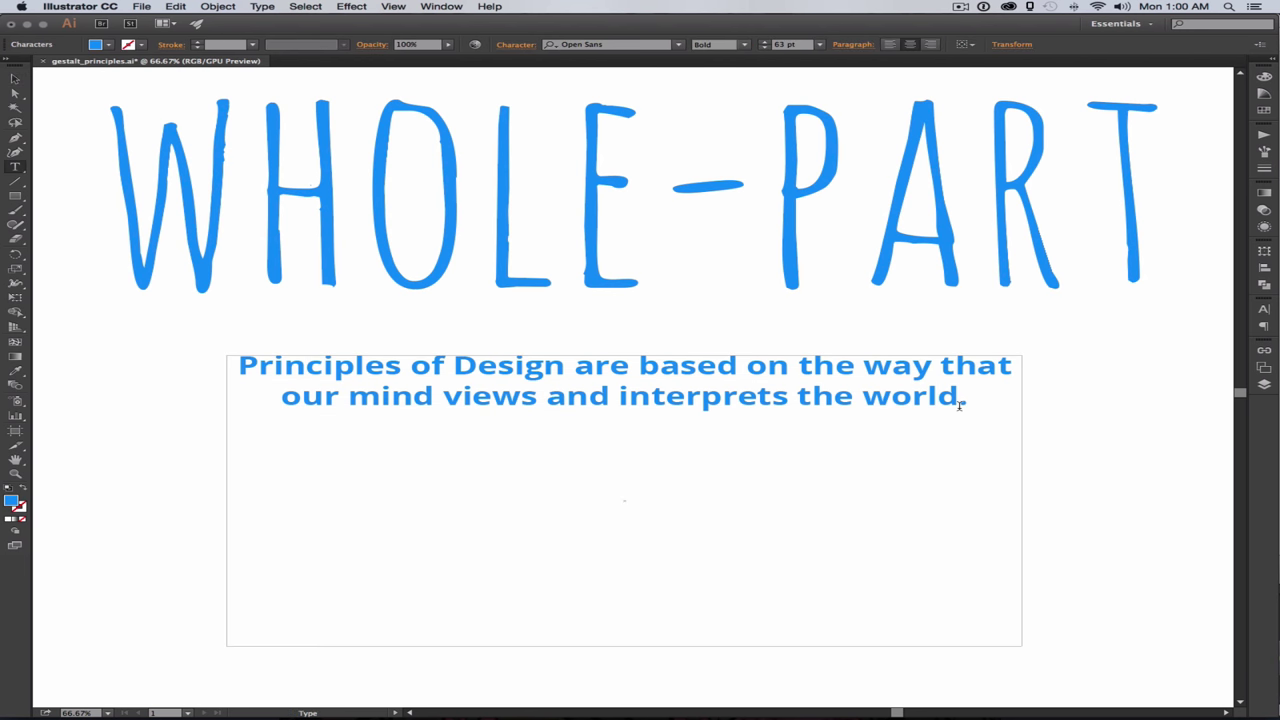
key(Return)
key(Return)
text(How we see and think)
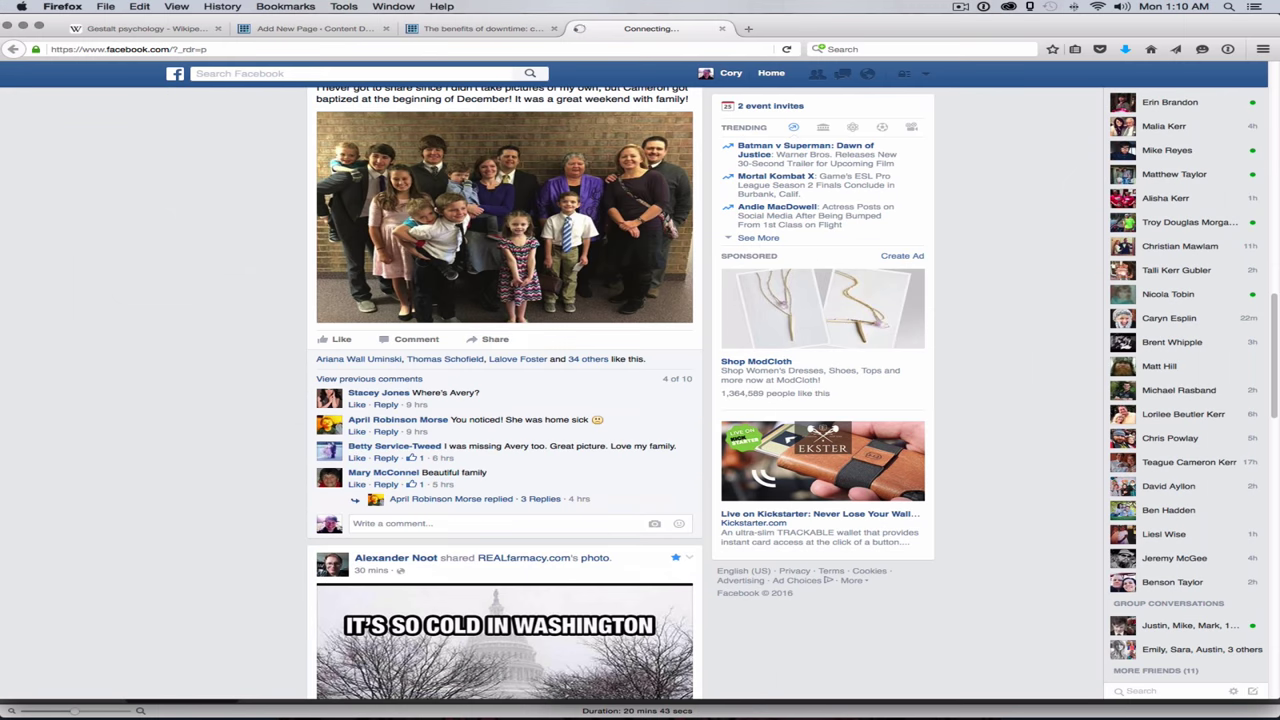
Step: Scroll down the Facebook feed and open the notifications list
scroll(505, 390, down, 20)
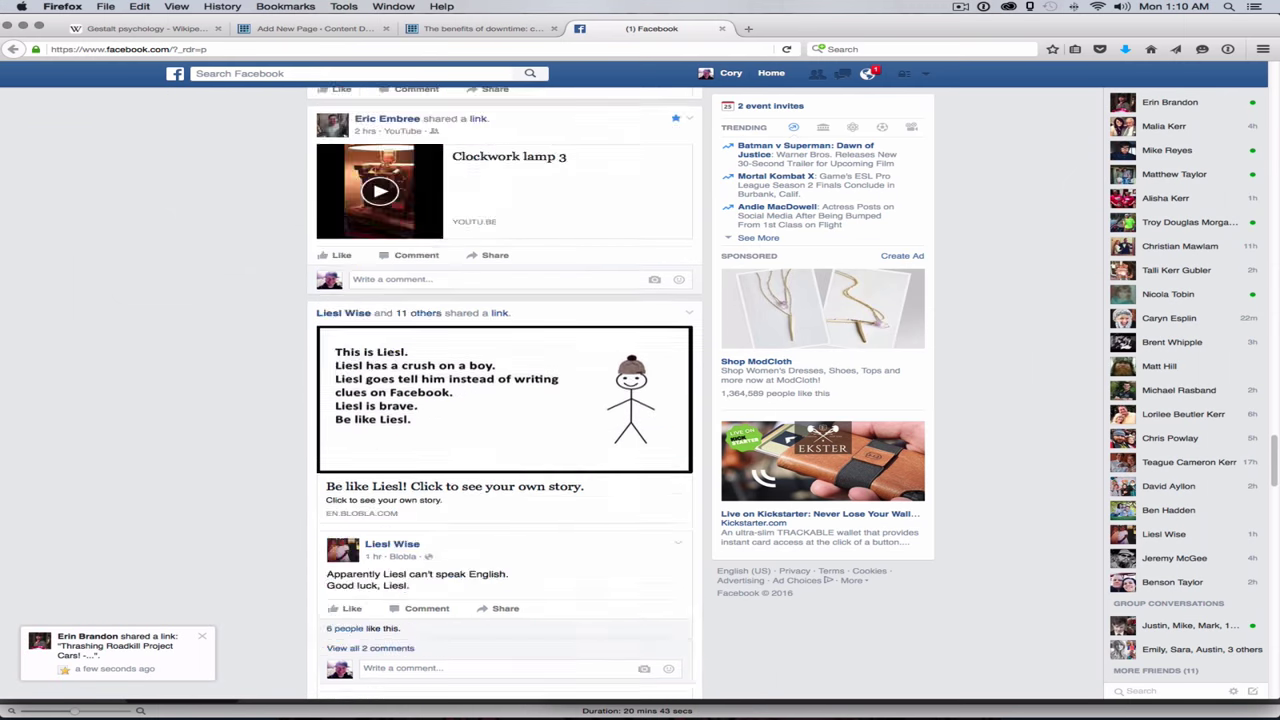
scroll(505, 390, down, 15)
click(868, 75)
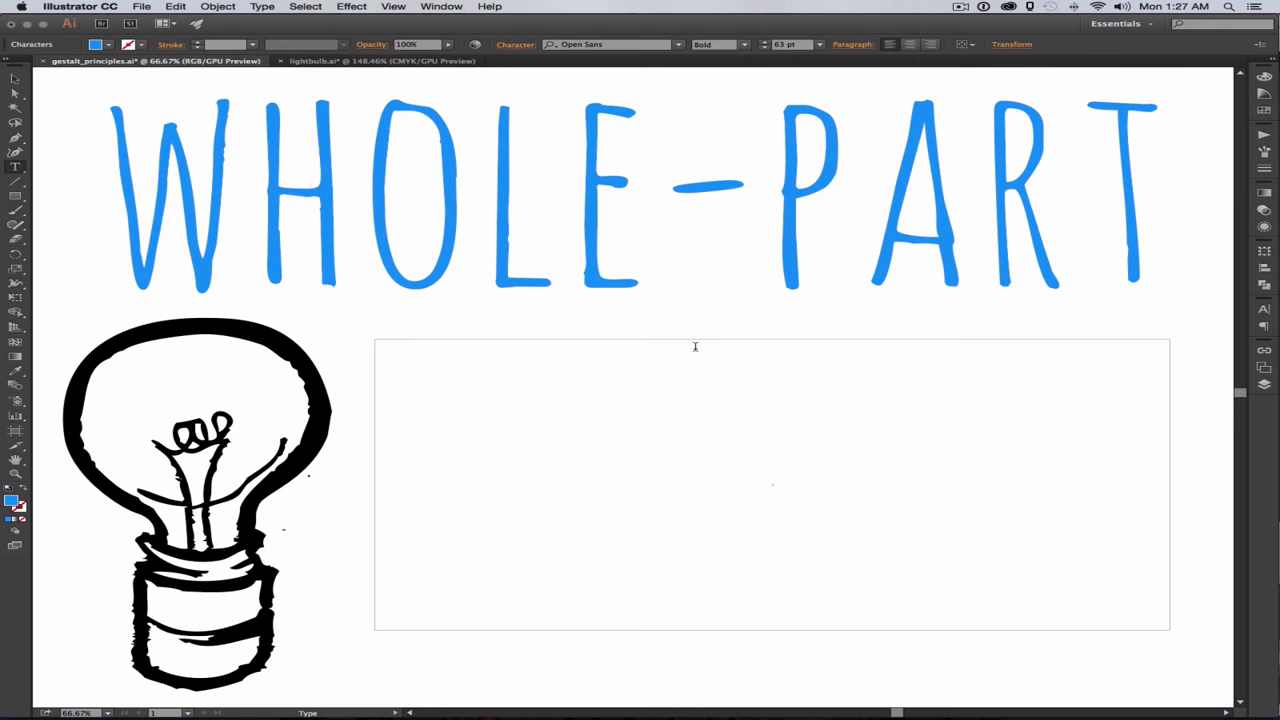
Step: Replace the WHOLE-PART heading text with FIGURE GROUND
click(636, 243)
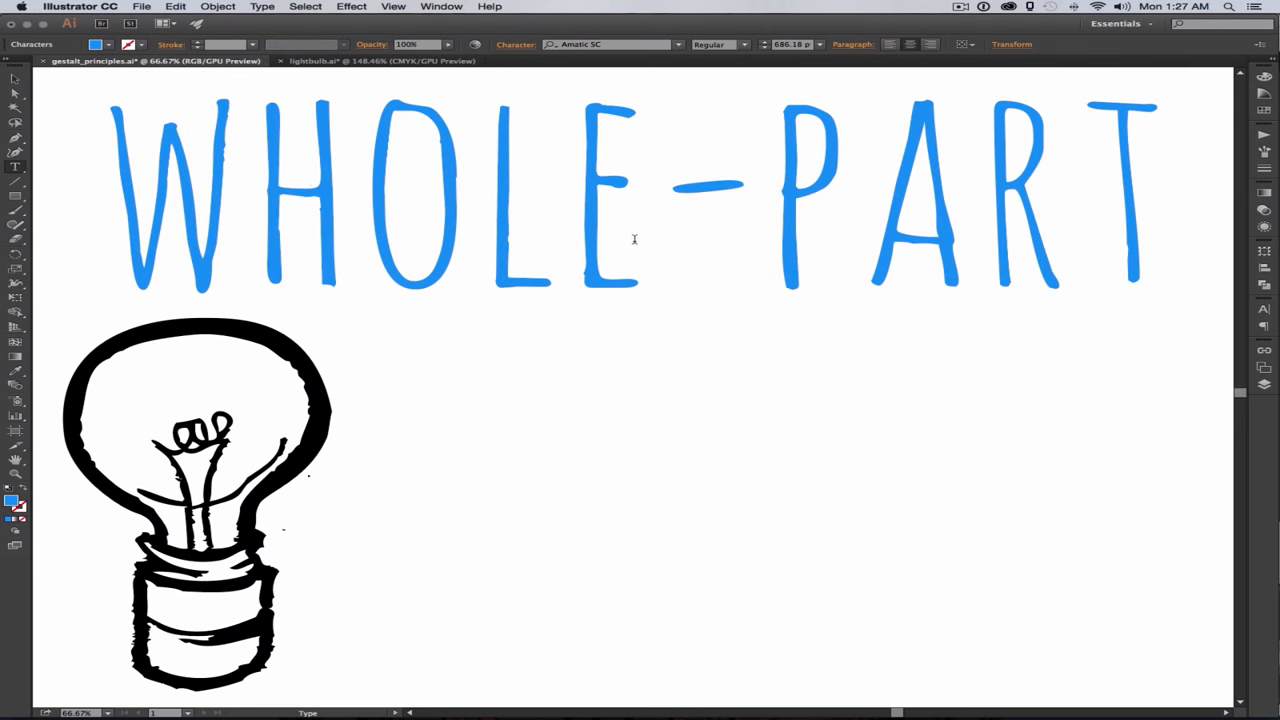
shift+click(458, 225)
key(super+a)
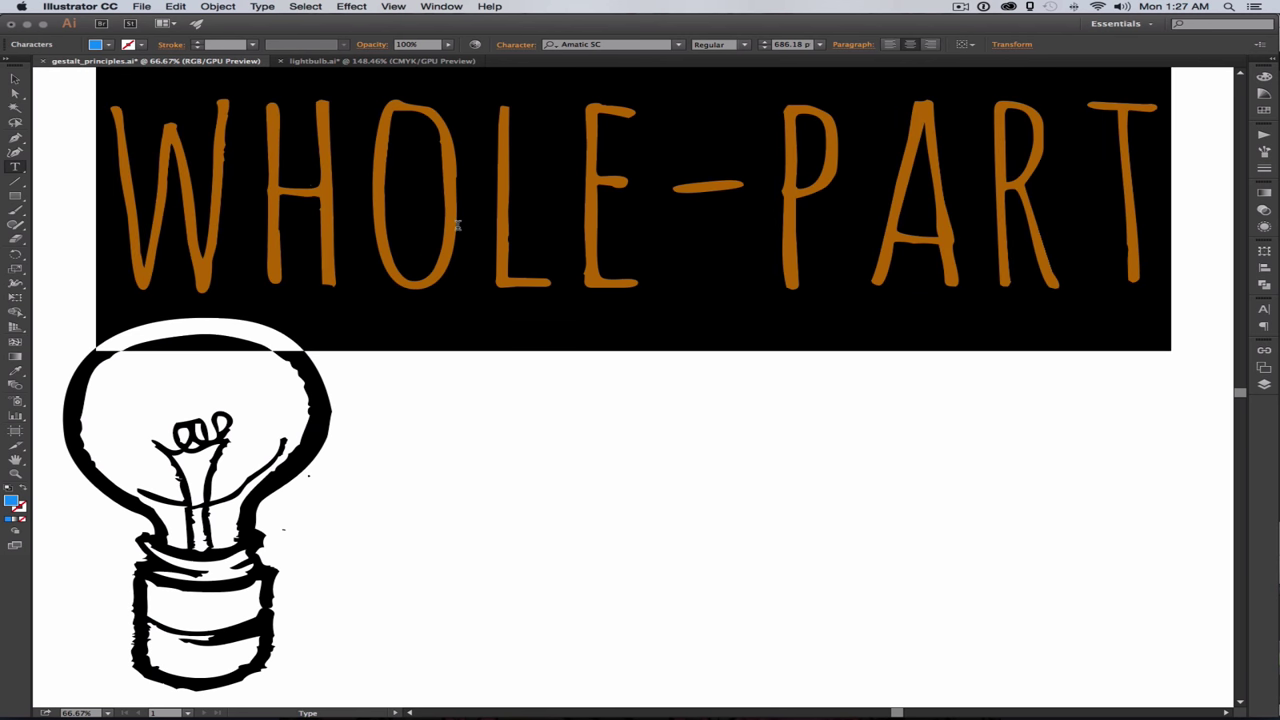
text(FIGUR)
scroll(458, 225, up, 2)
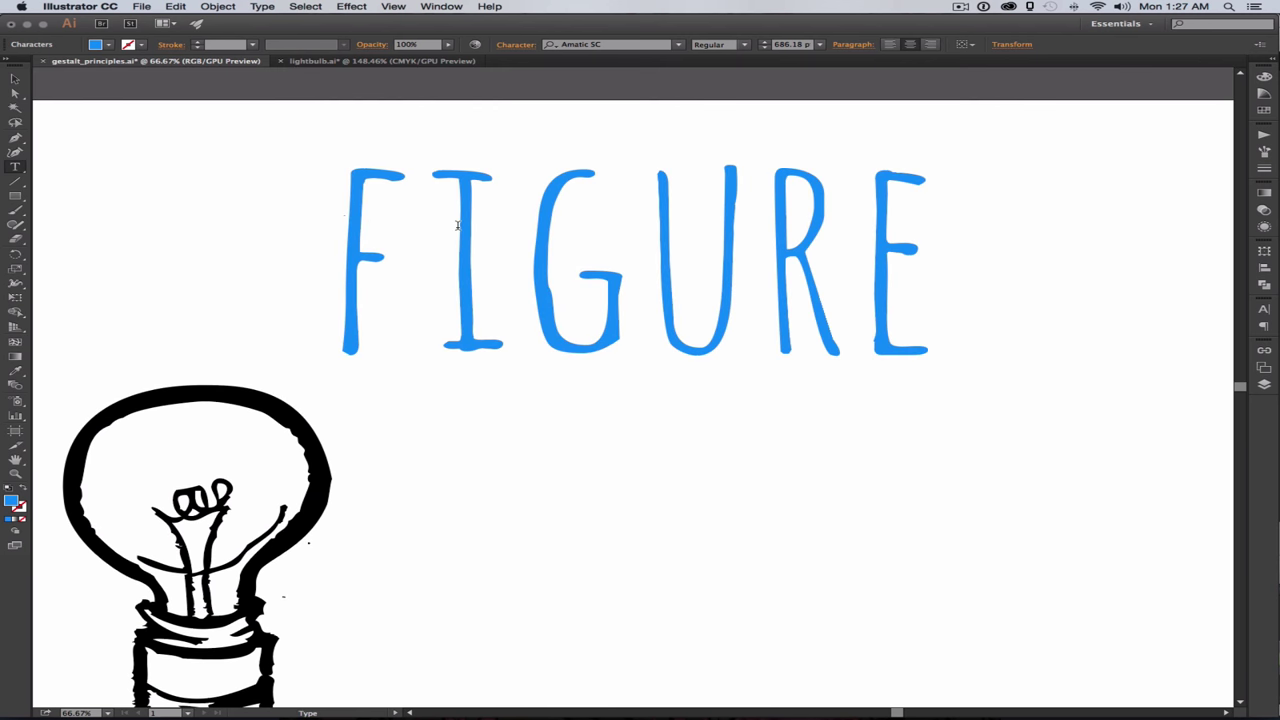
text(GROUND)
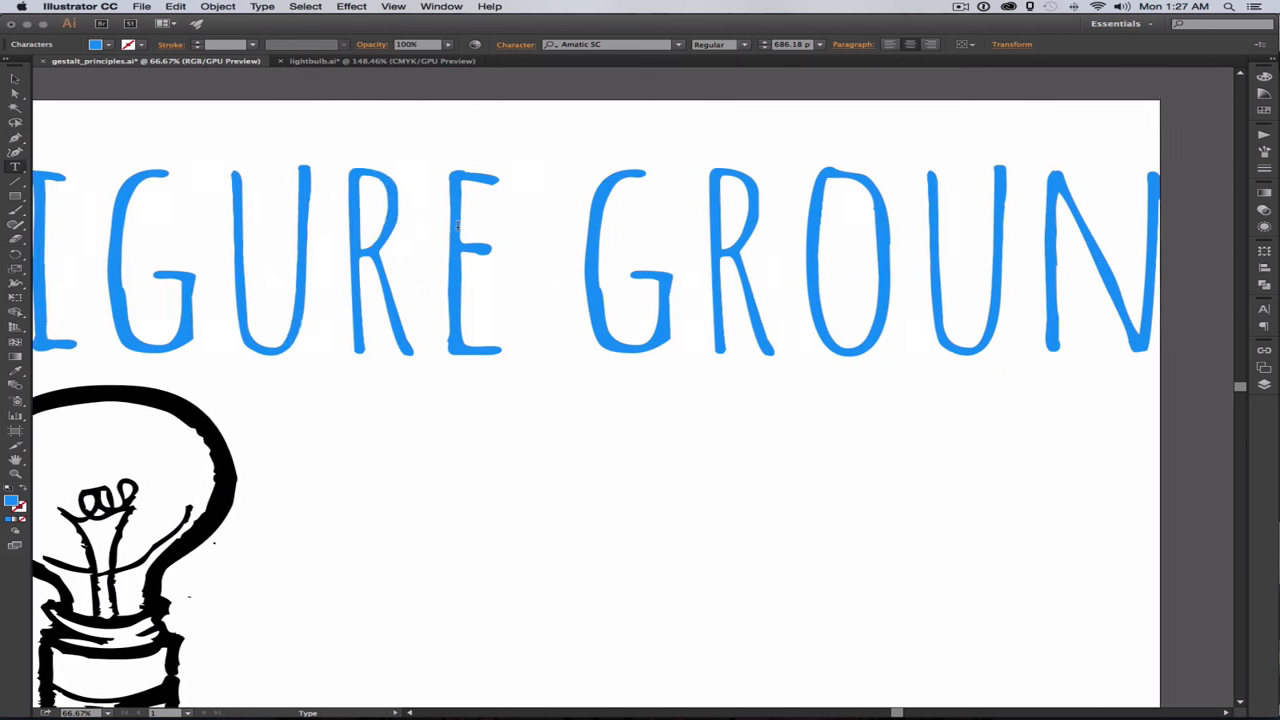
key(Escape)
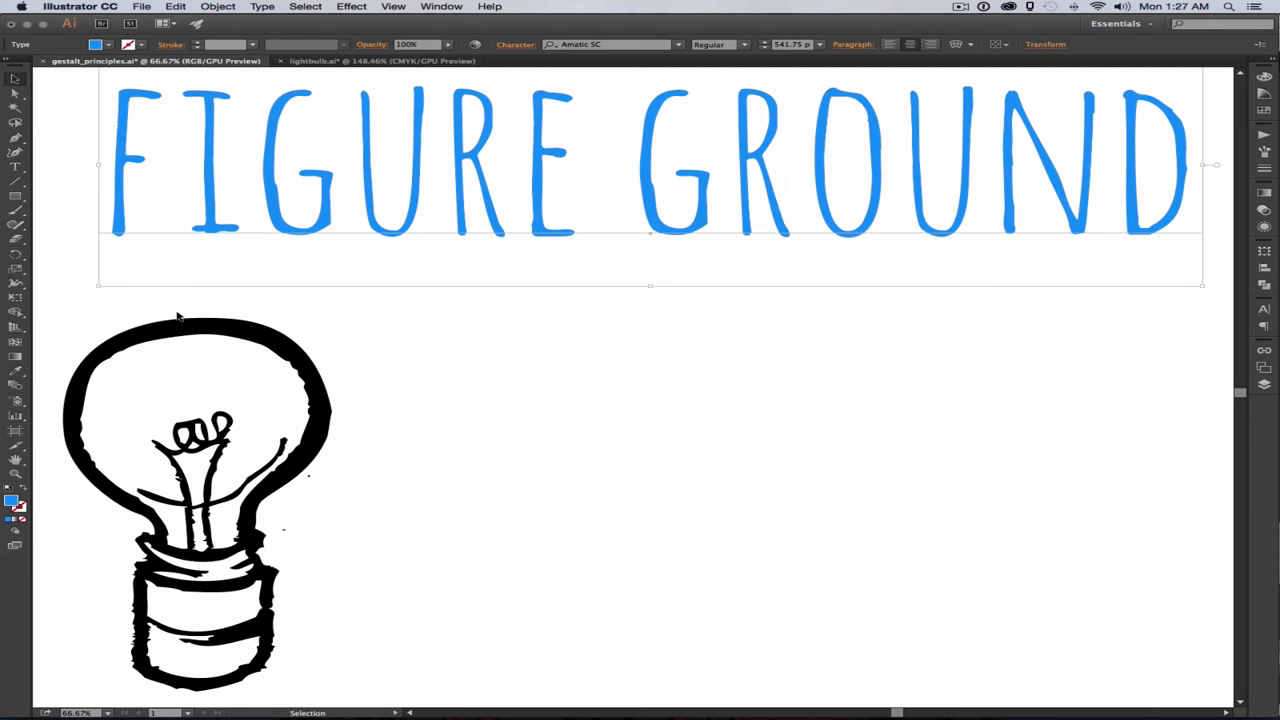
click(1038, 483)
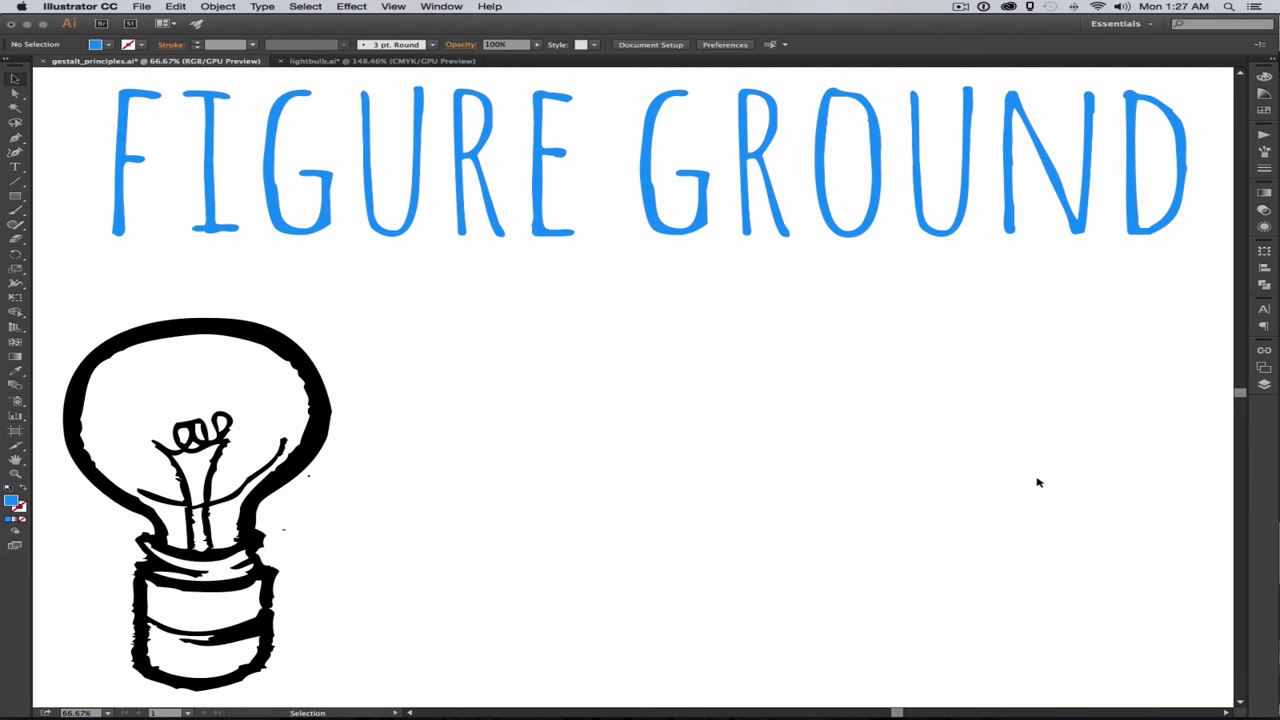
key(t)
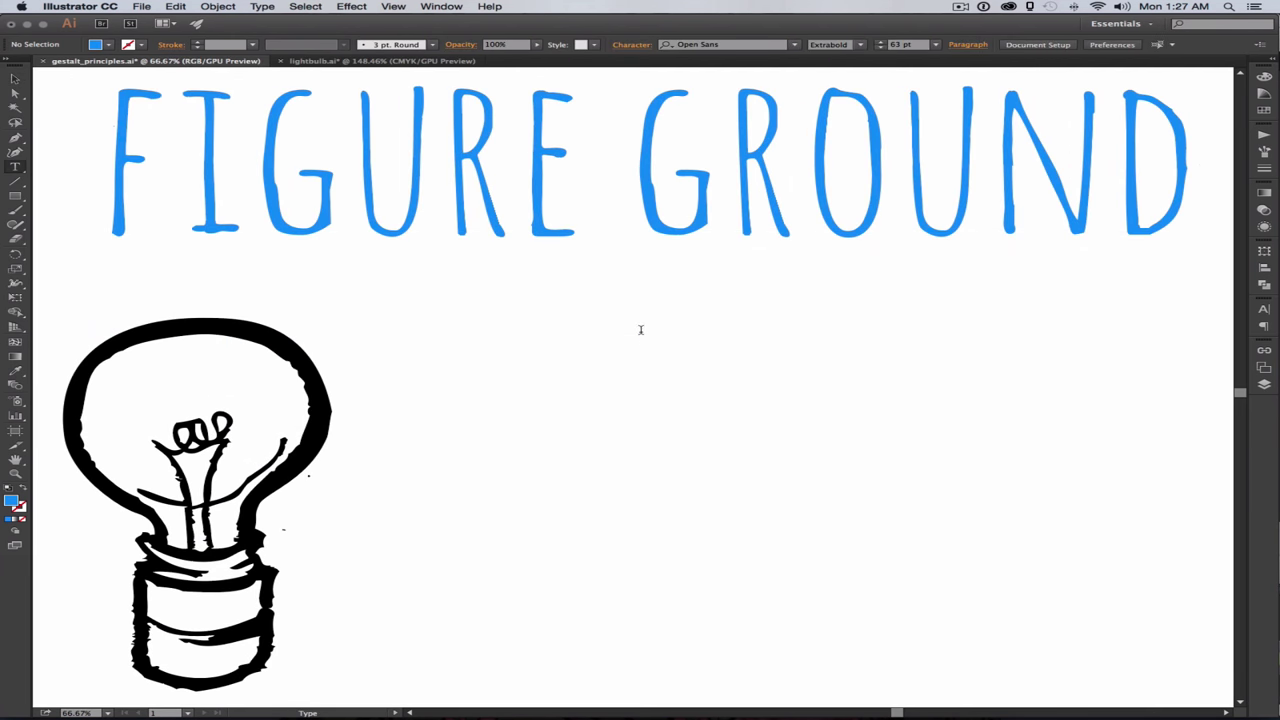
Step: Type the size, shape, movement and colour figure-ground notes into the box beside the lightbulb
click(638, 338)
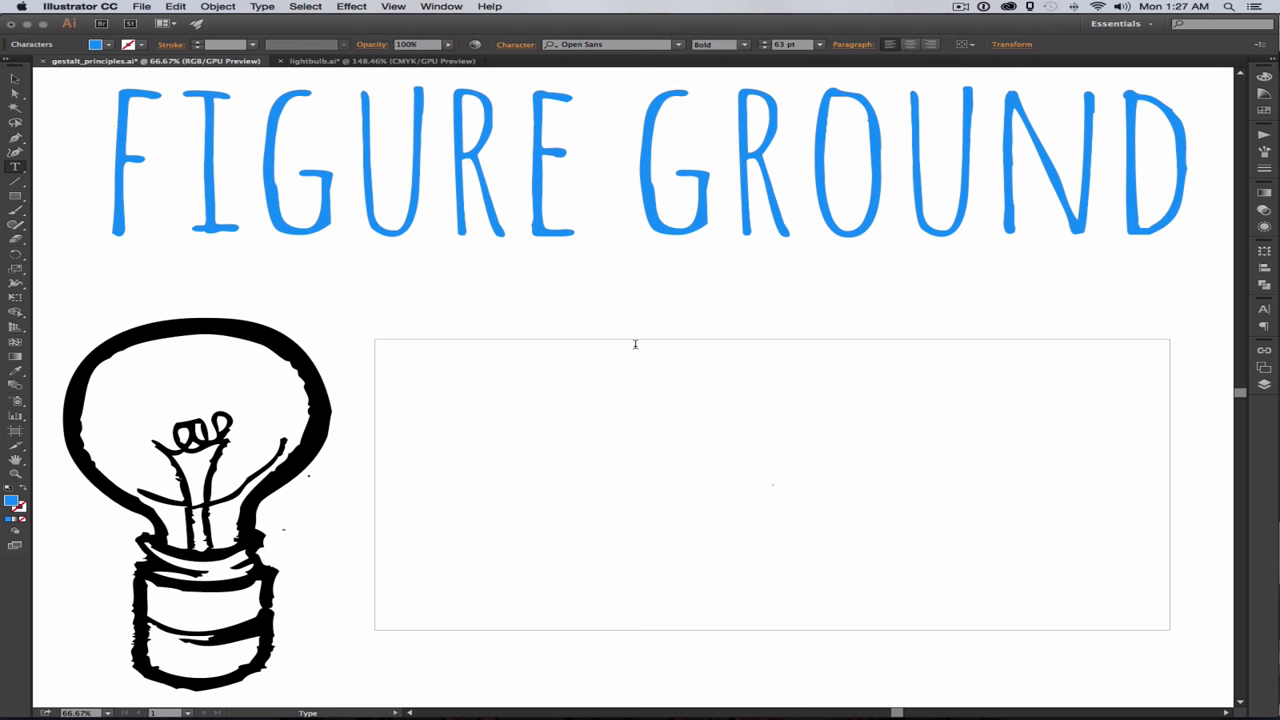
text(size - figures tend t)
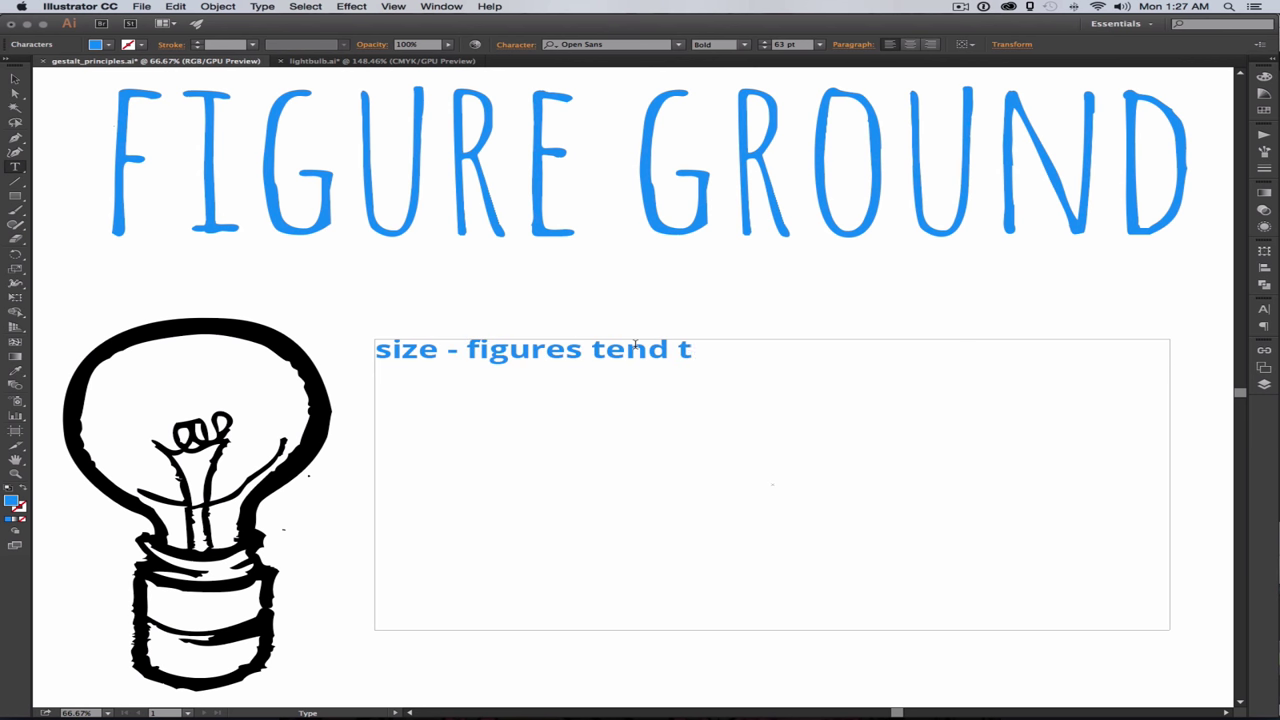
text(o be smaller)
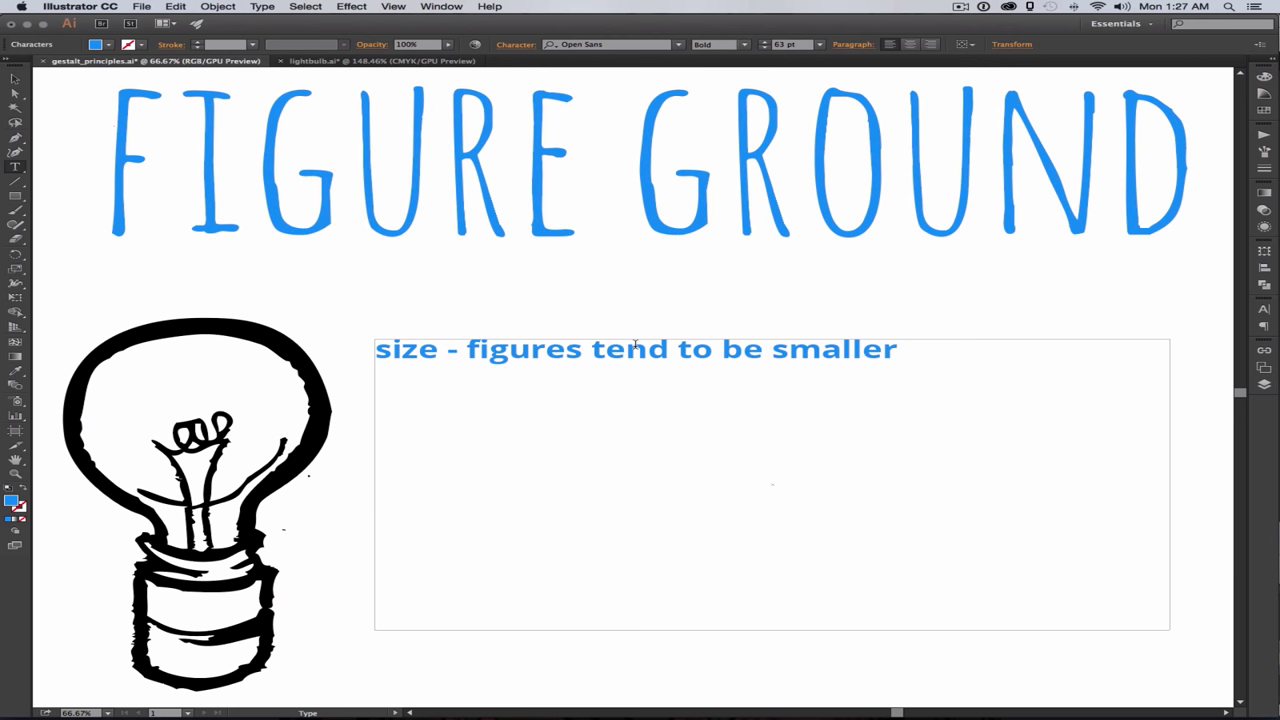
key(Return)
key(Return)
text(shape)
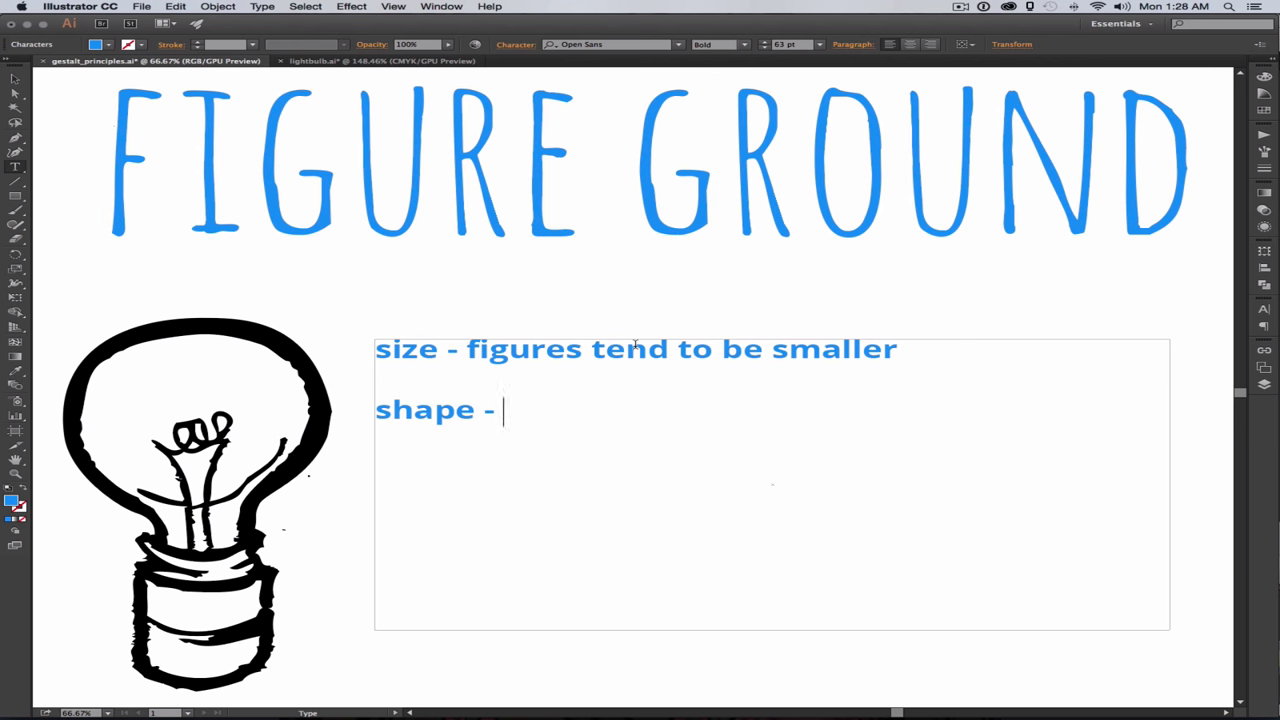
text( - convex (bulge outwards)
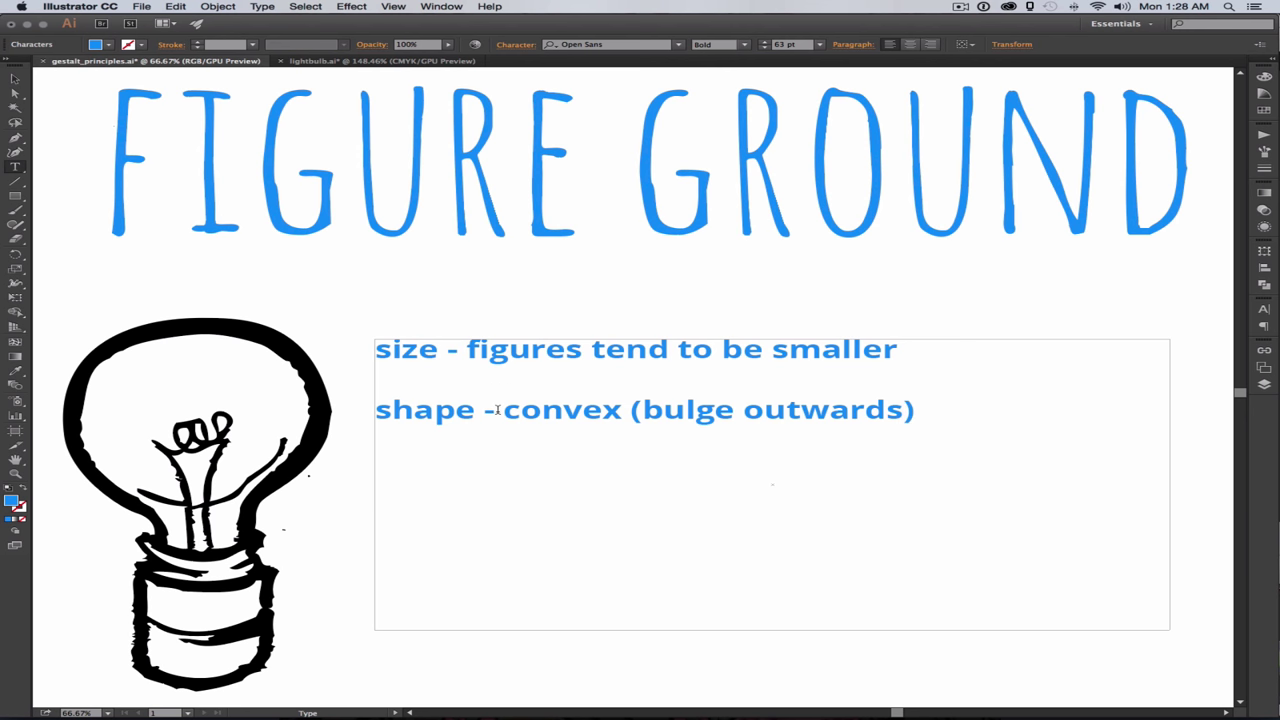
text(figures ten)
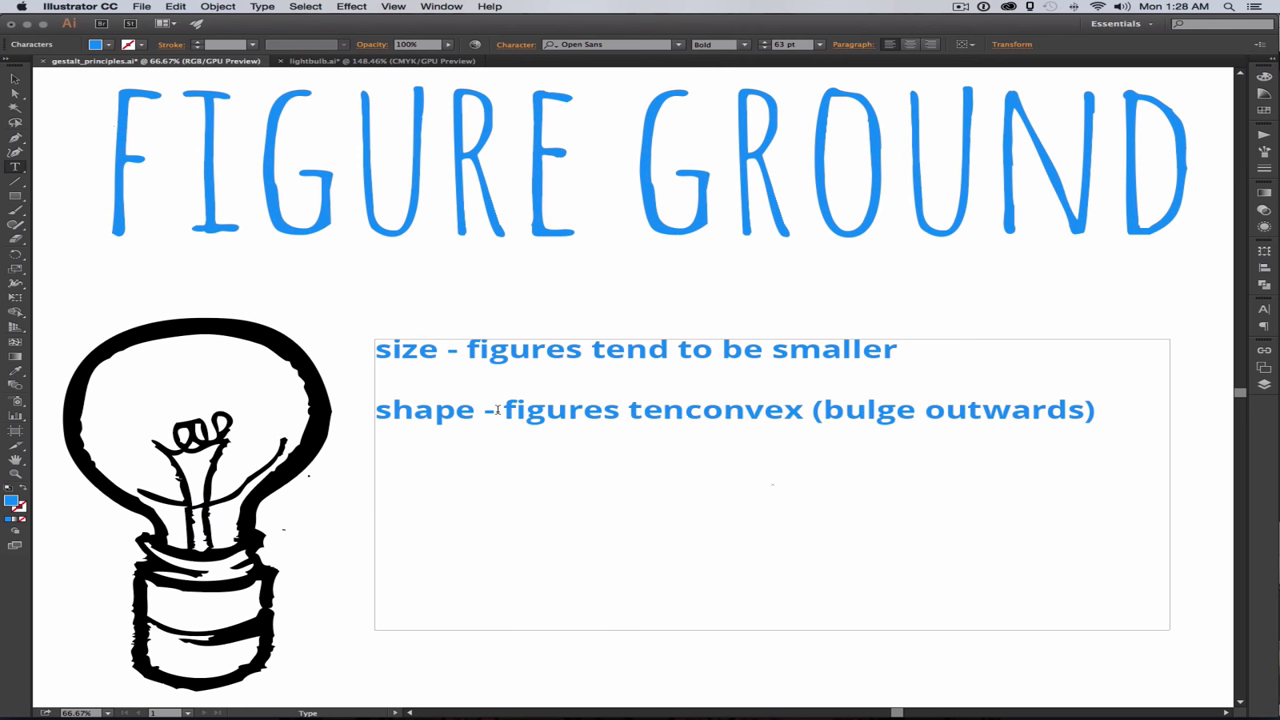
text(d to)
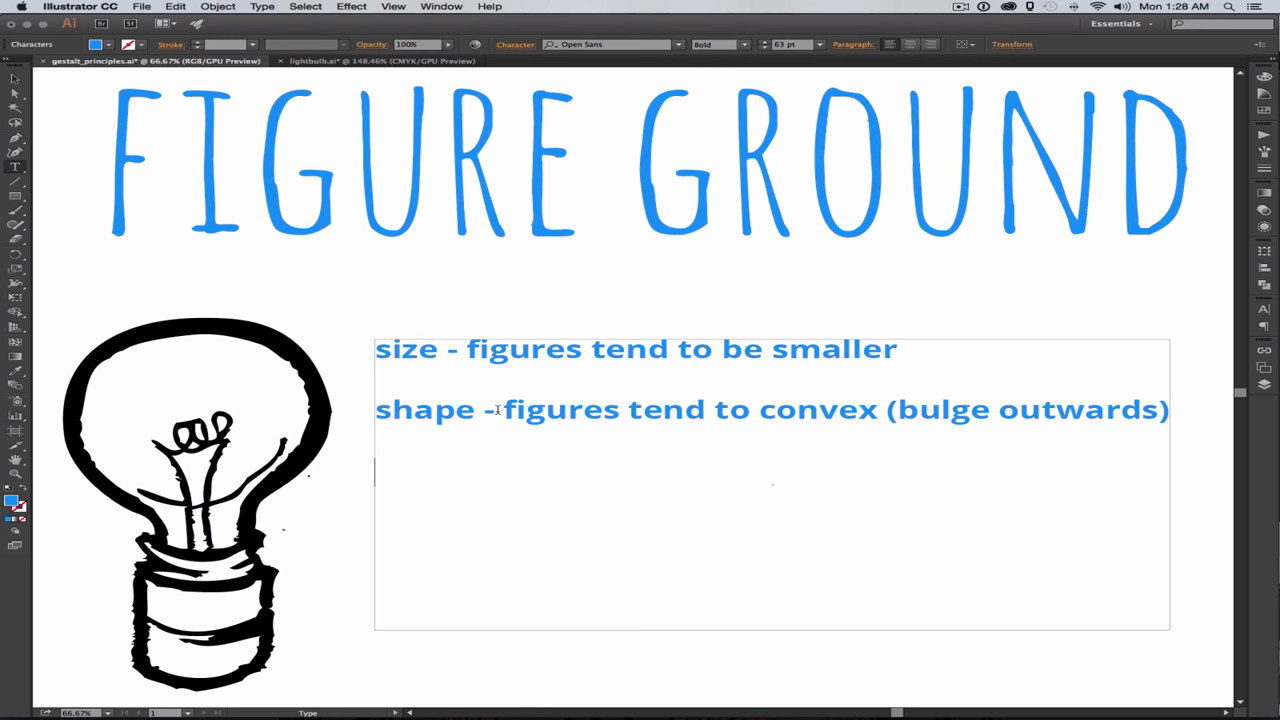
text(Mo)
key(BackSpace)
key(BackSpace)
text(movement)
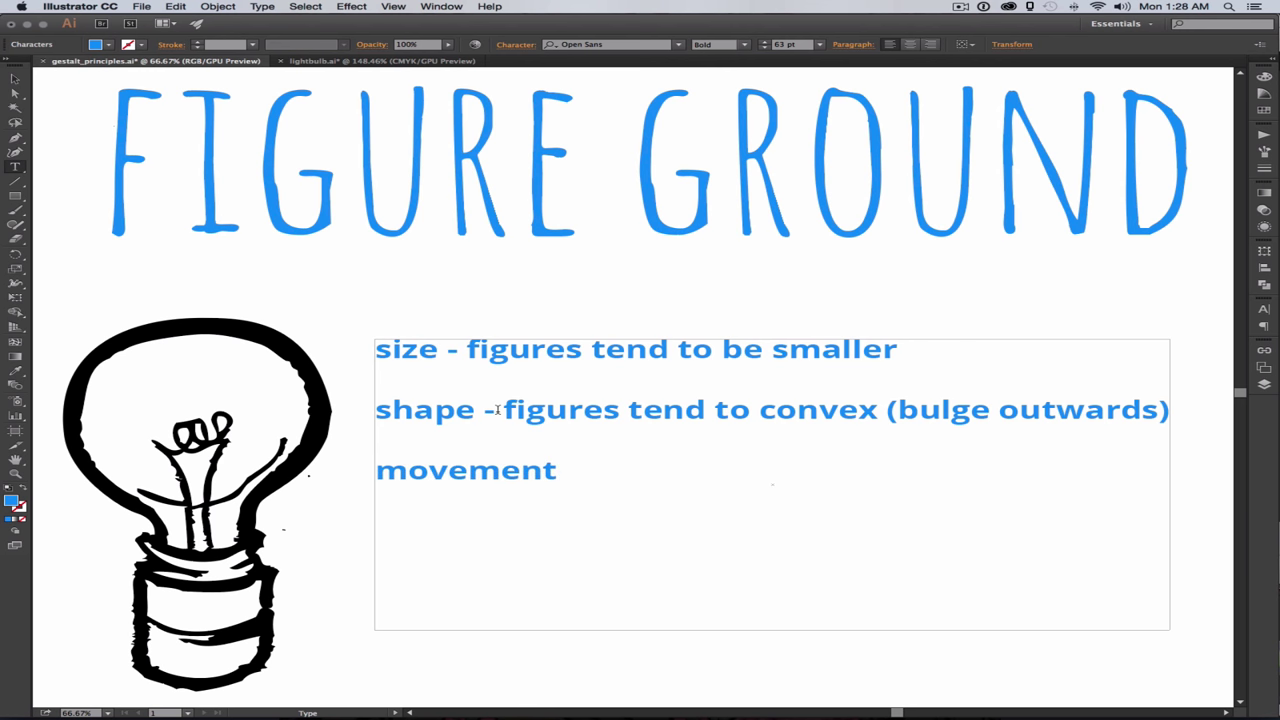
text( of the figure again)
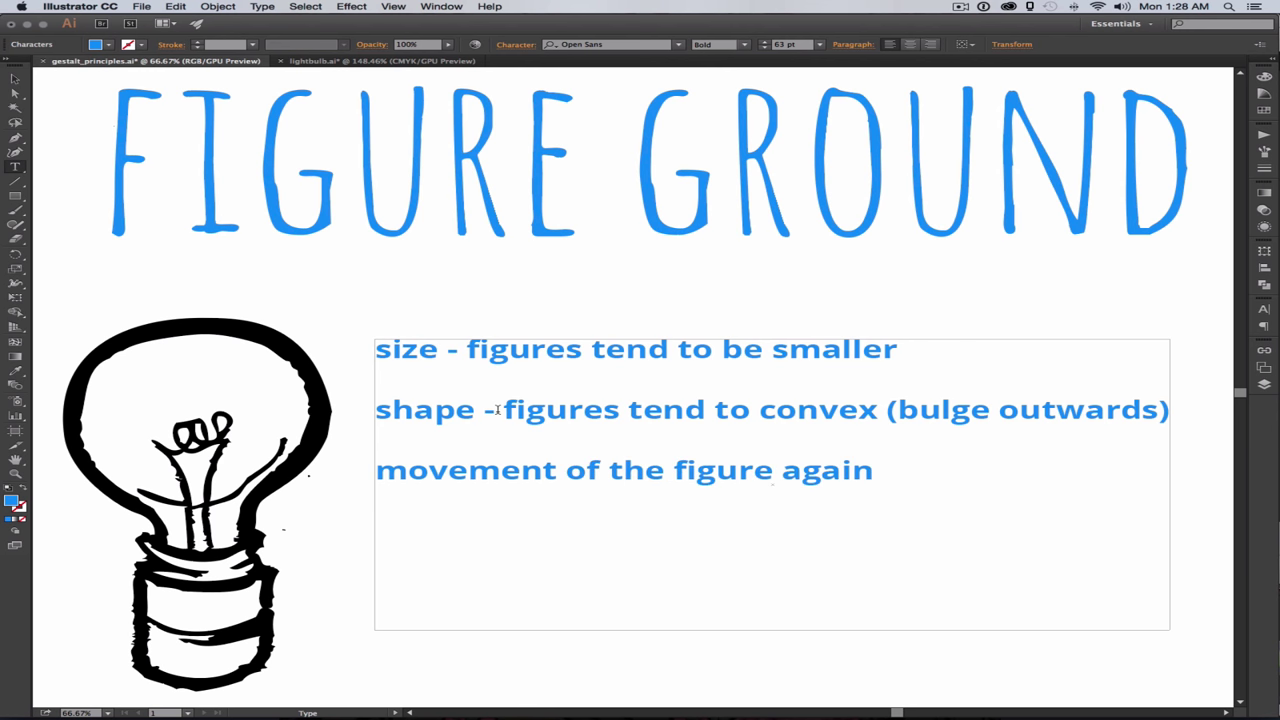
text(st the ground)
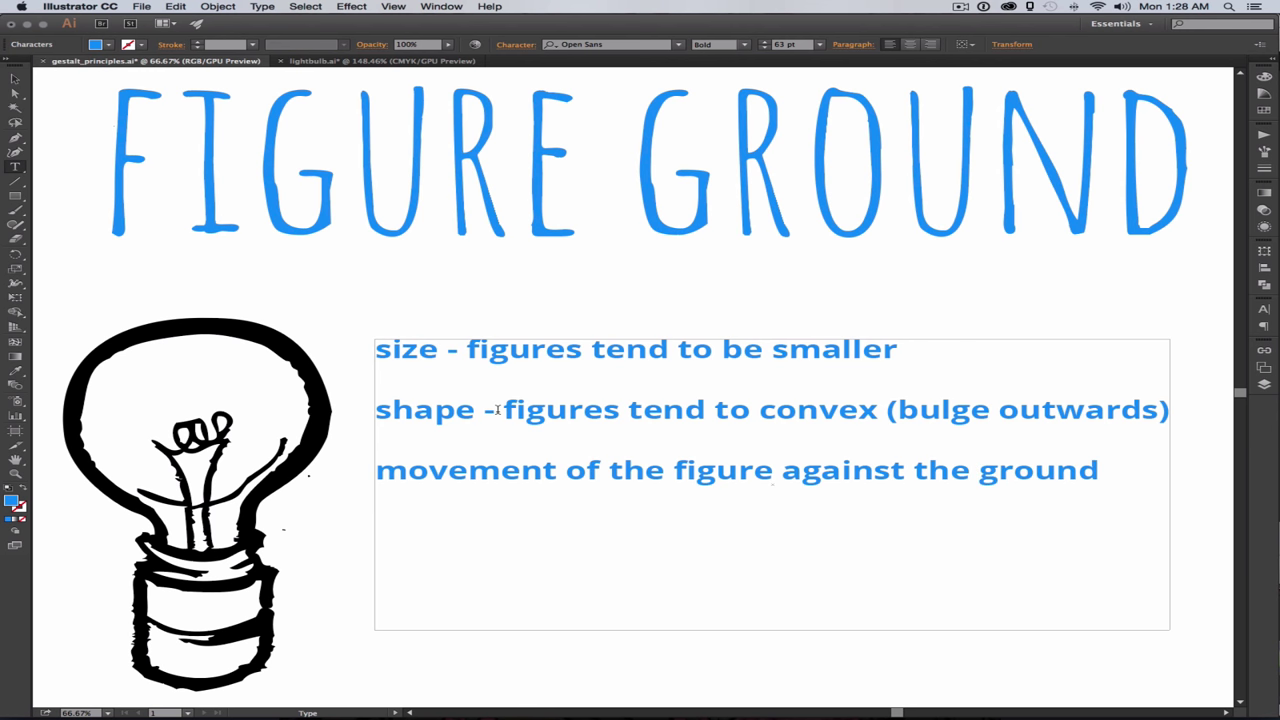
key(Return)
text(color)
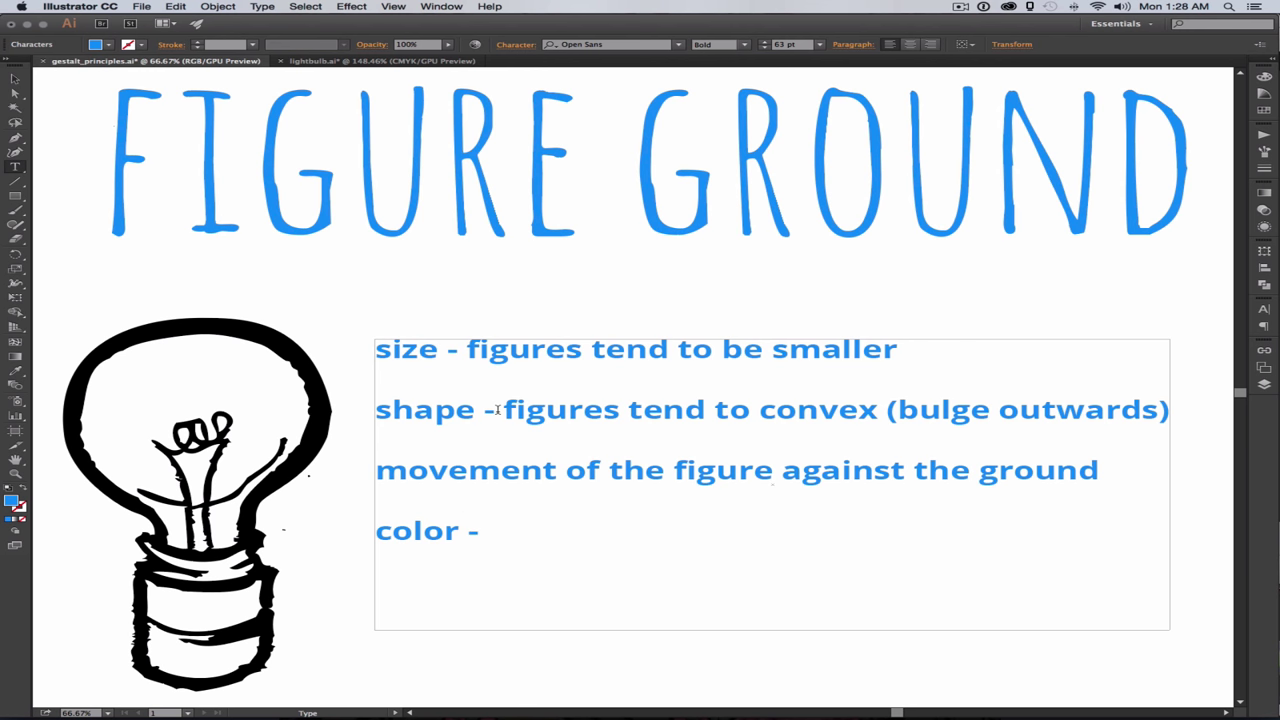
text( - ground)
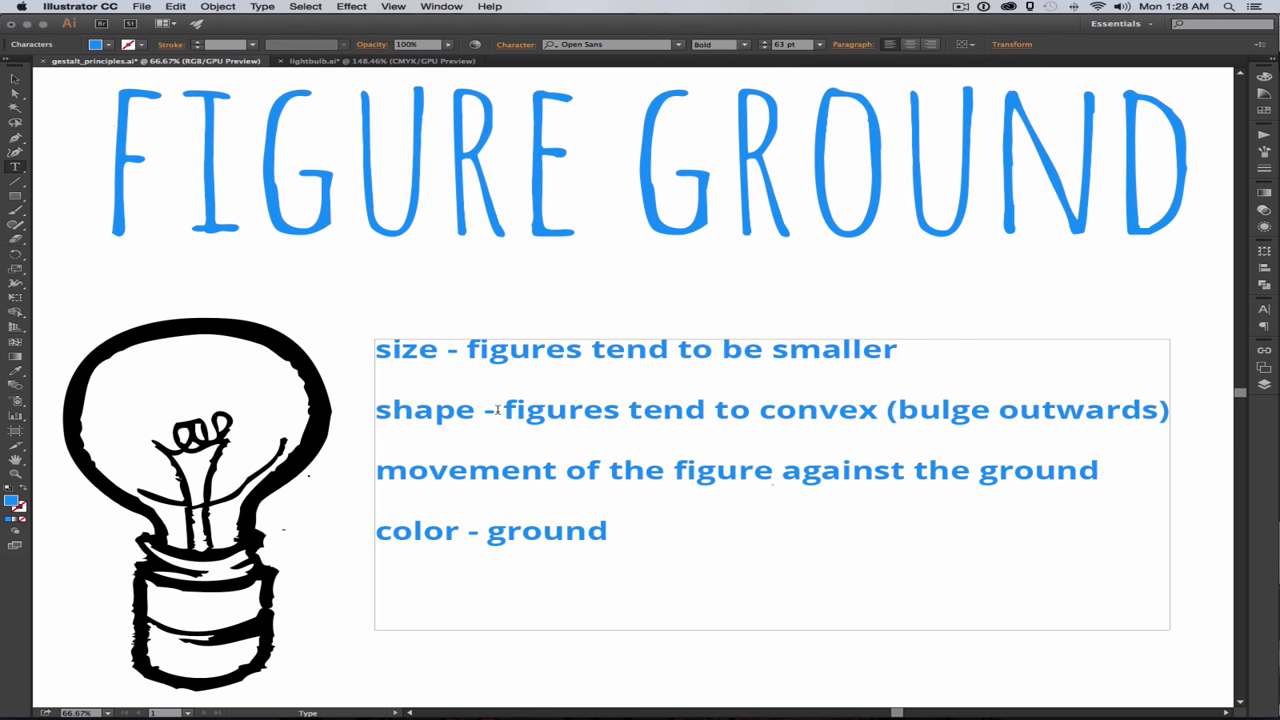
text( tends to be)
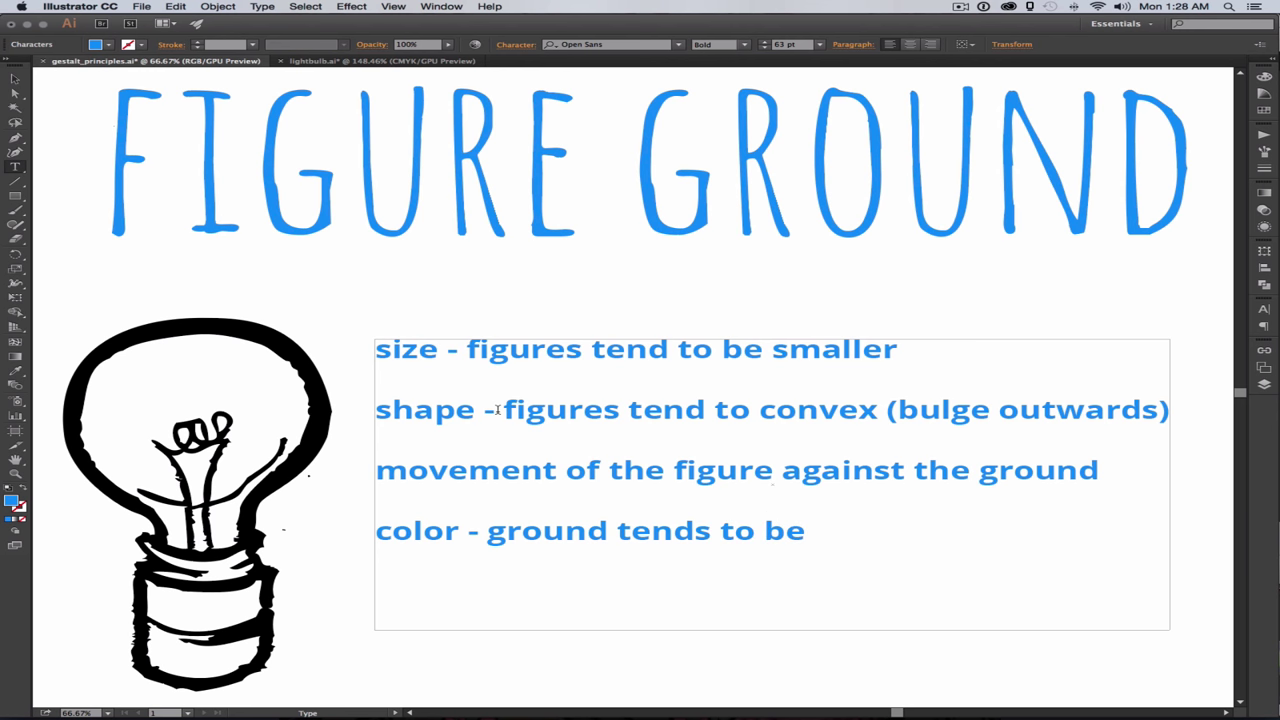
text( a consistent colo)
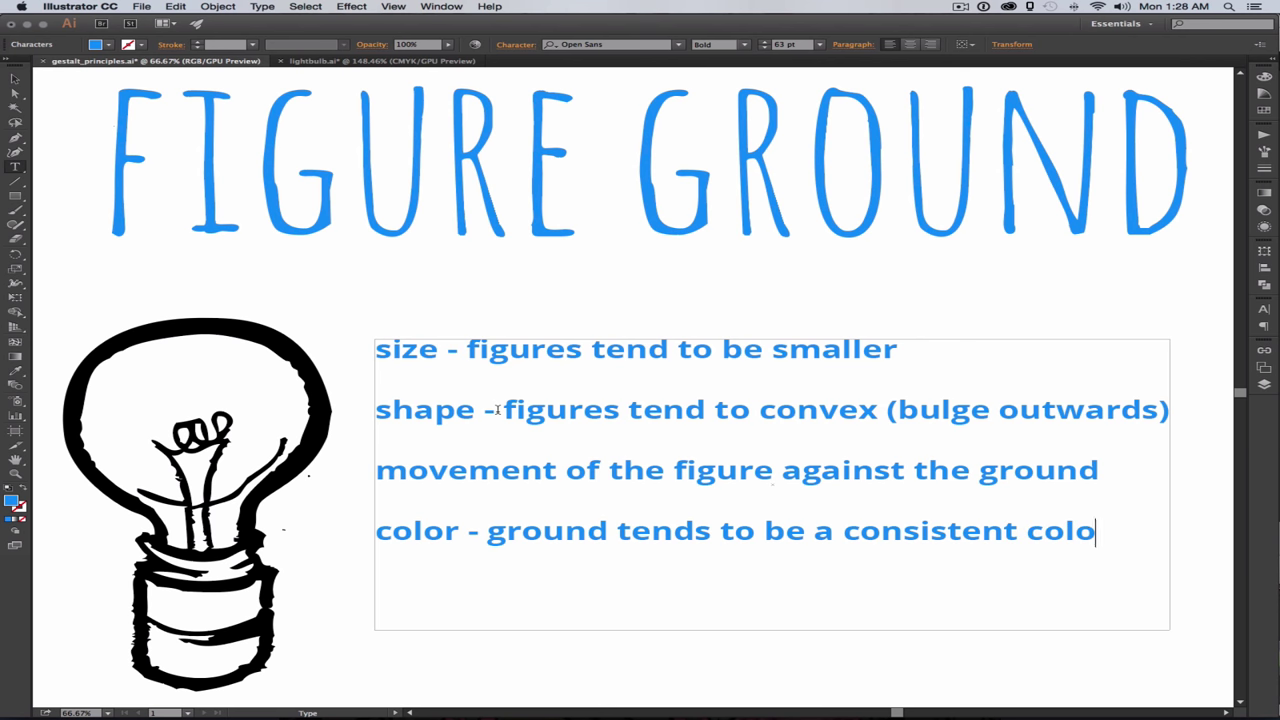
key(super+Tab)
key(super+Tab)
key(super+Tab)
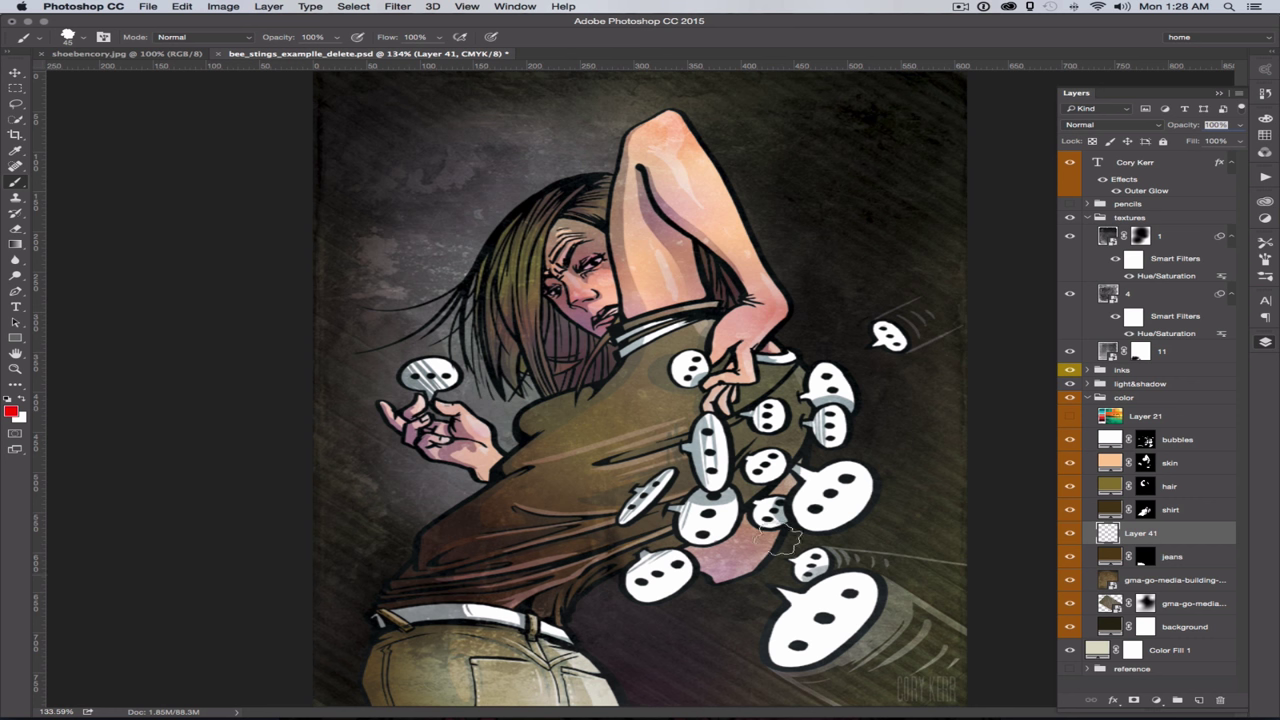
Step: Paint red strokes across the illustration, then cover them with white and a pale lower band
mouse_move(968, 411)
mouse_down()
mouse_move(533, 418)
mouse_move(271, 443)
mouse_move(512, 404)
mouse_move(1000, 385)
mouse_up()
mouse_move(621, 388)
mouse_down()
mouse_move(302, 403)
mouse_move(644, 354)
mouse_move(1031, 348)
mouse_move(405, 358)
mouse_move(257, 385)
mouse_move(693, 330)
mouse_up()
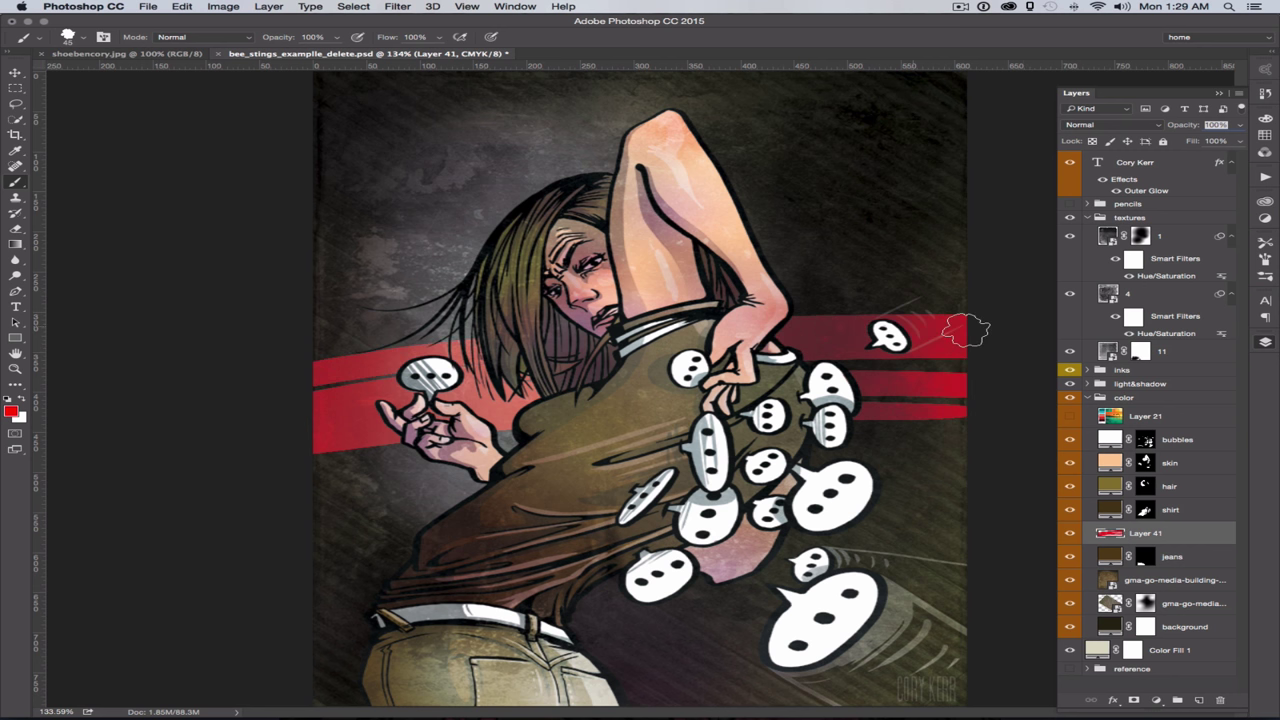
click(12, 411)
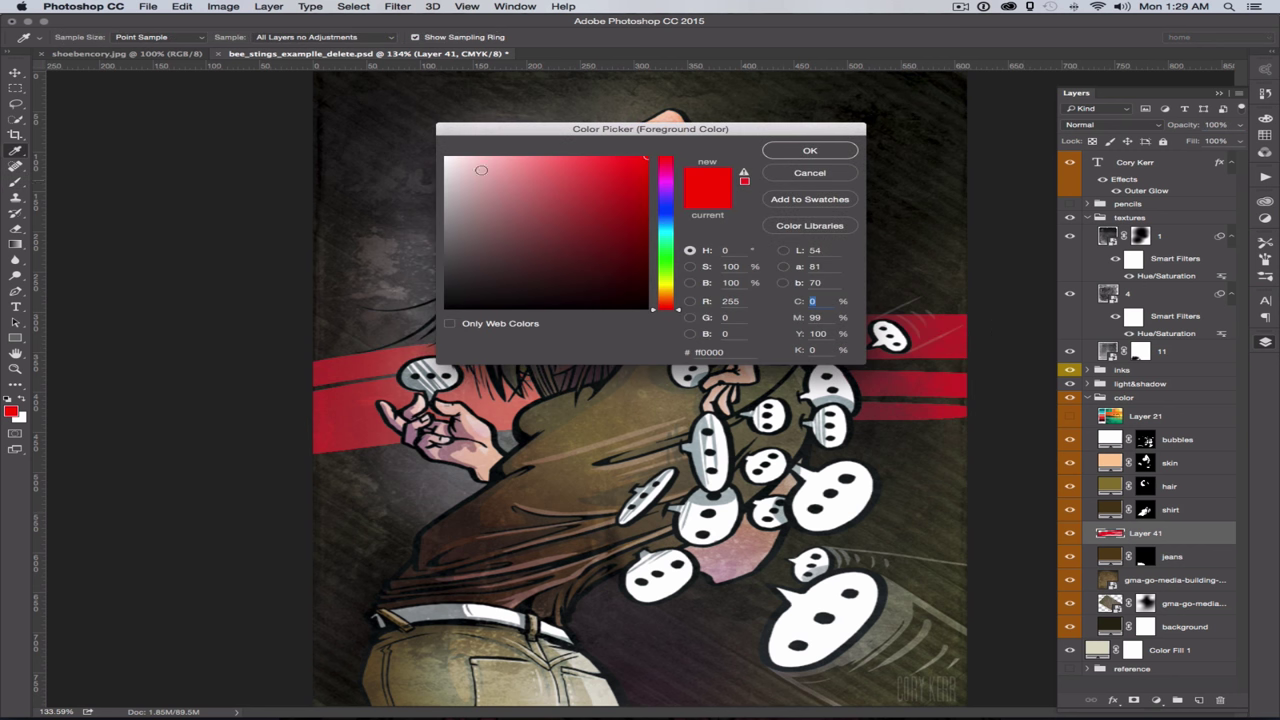
click(447, 158)
click(810, 151)
mouse_move(503, 334)
mouse_down()
mouse_move(1102, 345)
mouse_move(432, 328)
mouse_move(944, 294)
mouse_move(301, 346)
mouse_move(944, 281)
mouse_move(344, 304)
mouse_move(1022, 246)
mouse_move(470, 249)
mouse_move(1010, 211)
mouse_move(339, 245)
mouse_move(576, 187)
mouse_move(934, 149)
mouse_move(286, 225)
mouse_move(875, 125)
mouse_move(1040, 142)
mouse_up()
mouse_move(775, 505)
mouse_down()
mouse_move(340, 560)
mouse_move(360, 600)
mouse_move(345, 612)
mouse_up()
Step: Paint a dark green band along the bottom of the canvas and add a new layer
key(x)
click(13, 409)
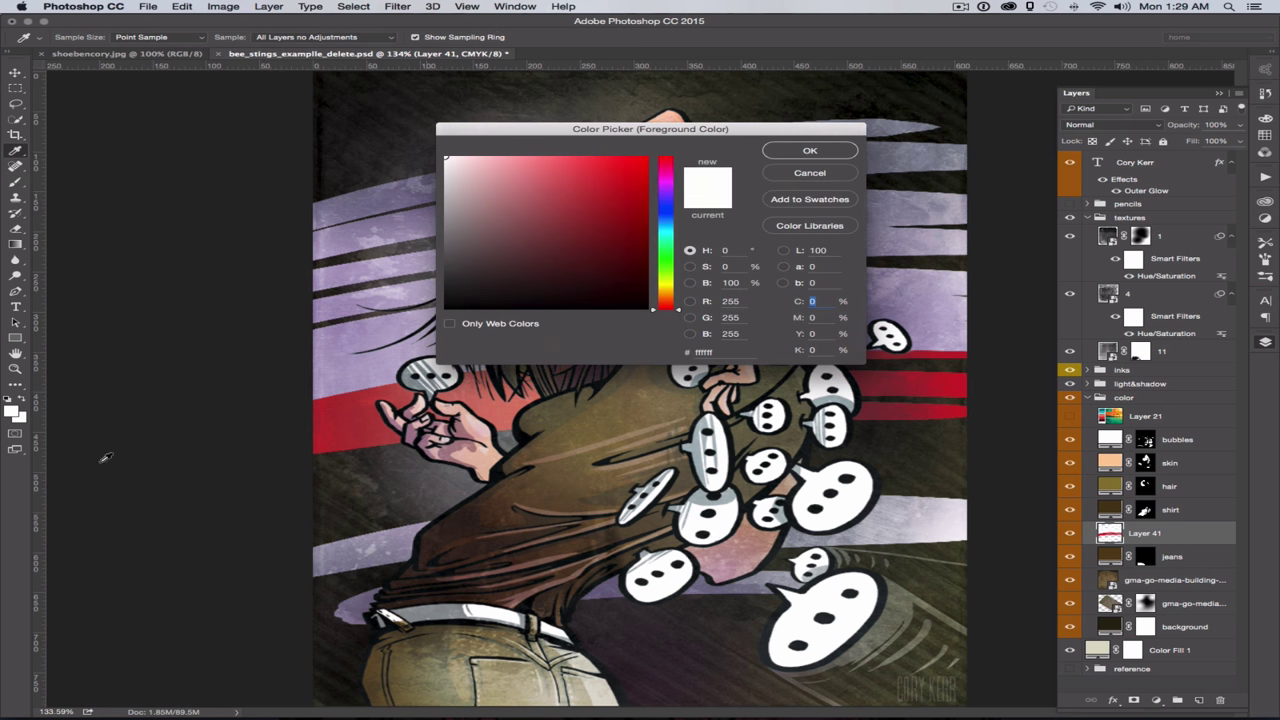
drag(634, 207, 623, 245)
click(665, 262)
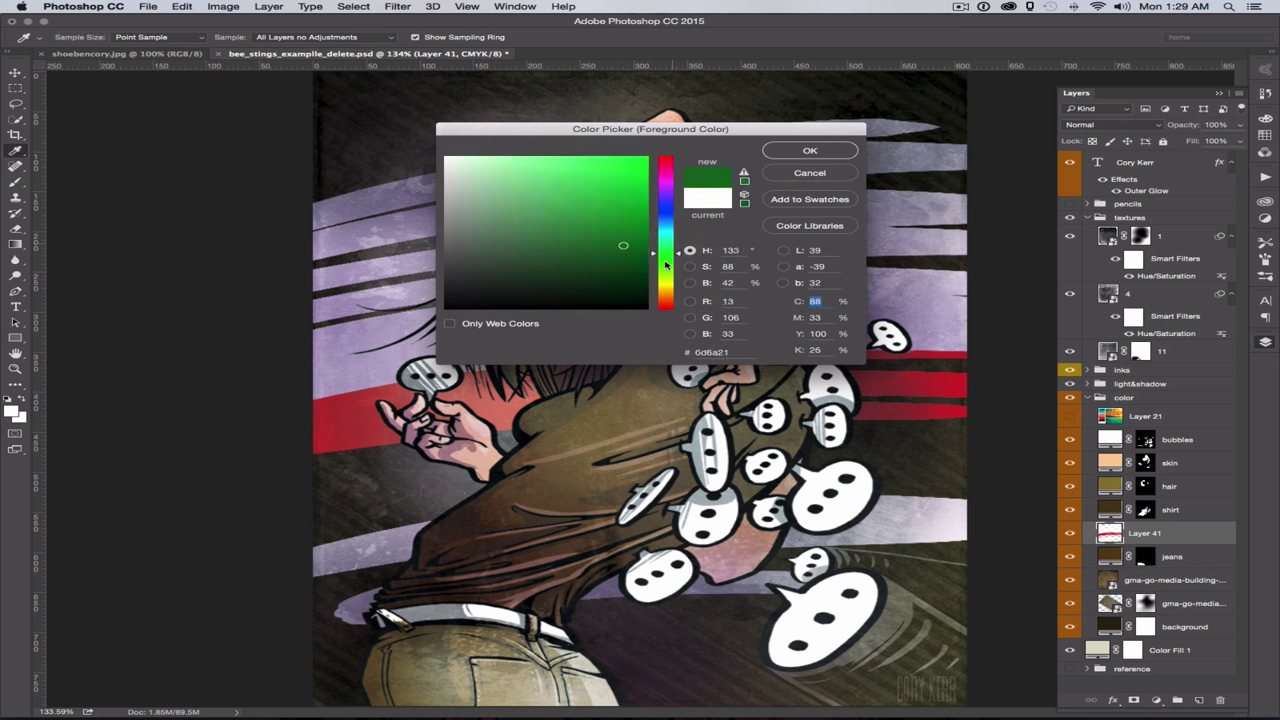
click(810, 151)
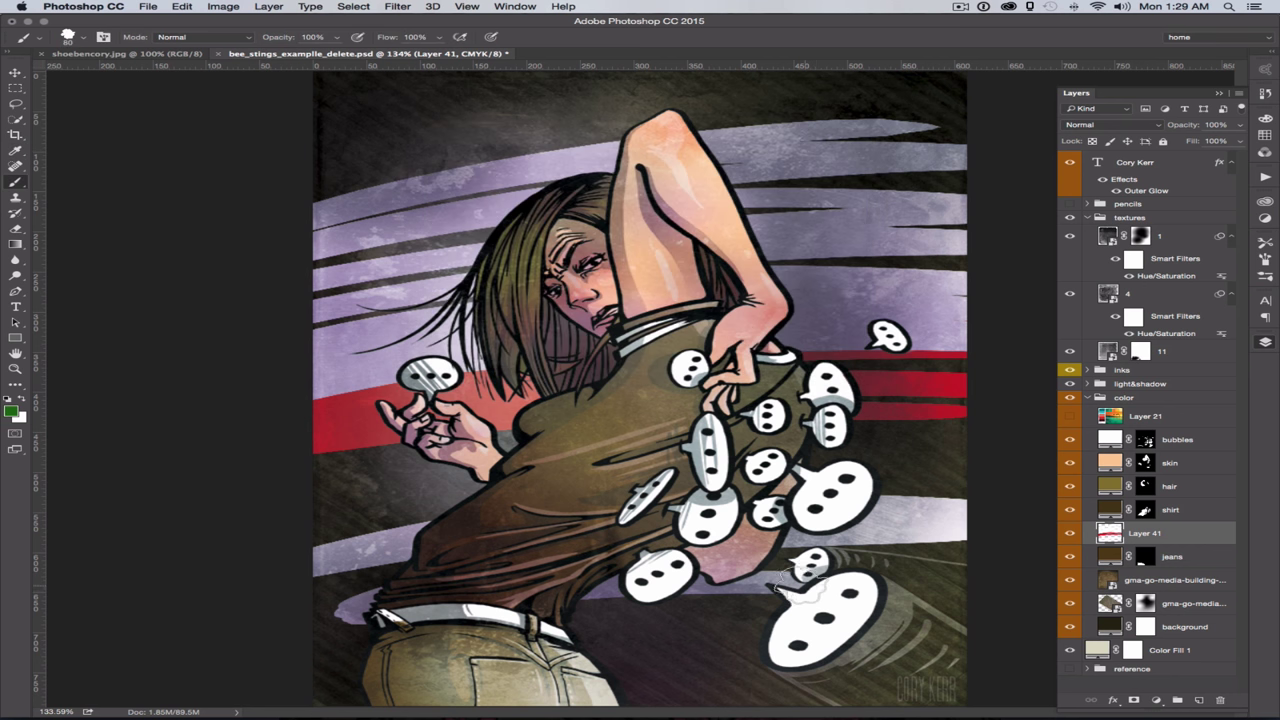
mouse_move(820, 600)
mouse_down()
mouse_move(955, 575)
mouse_move(257, 600)
mouse_move(960, 590)
mouse_move(305, 660)
mouse_move(960, 625)
mouse_move(710, 480)
mouse_move(642, 462)
mouse_move(965, 455)
mouse_up()
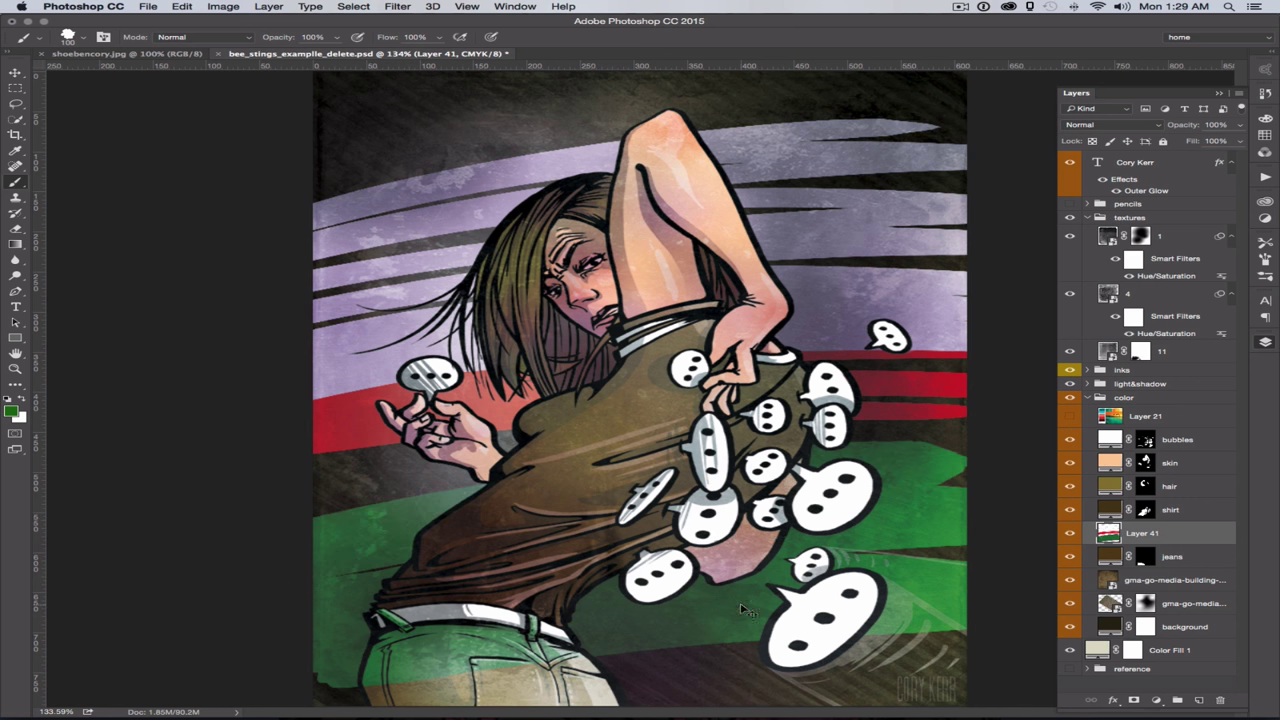
key(super+shift+n)
Step: Create Layer 42, set the paint colour to dark red, and move the layer to the top
key(Return)
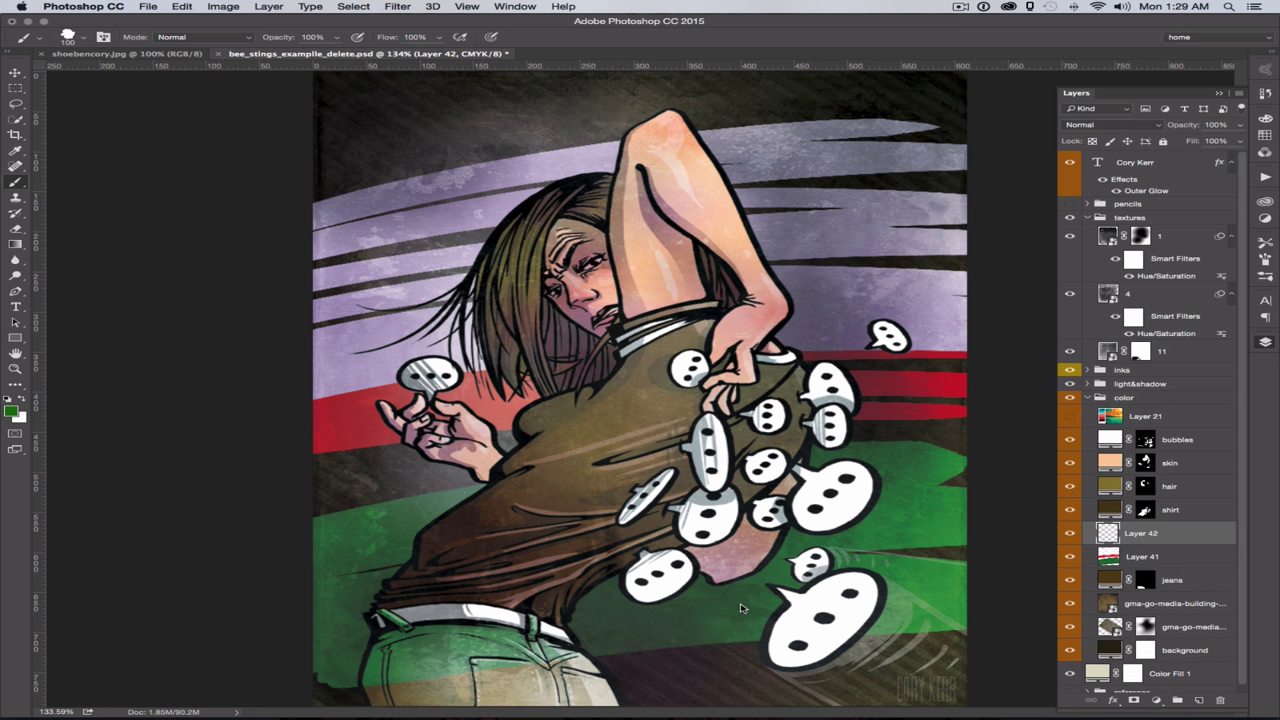
mouse_move(780, 595)
mouse_down()
mouse_move(815, 582)
mouse_move(870, 600)
mouse_up()
key(super+alt+z)
key(super+alt+z)
key(super+alt+z)
key(super+alt+z)
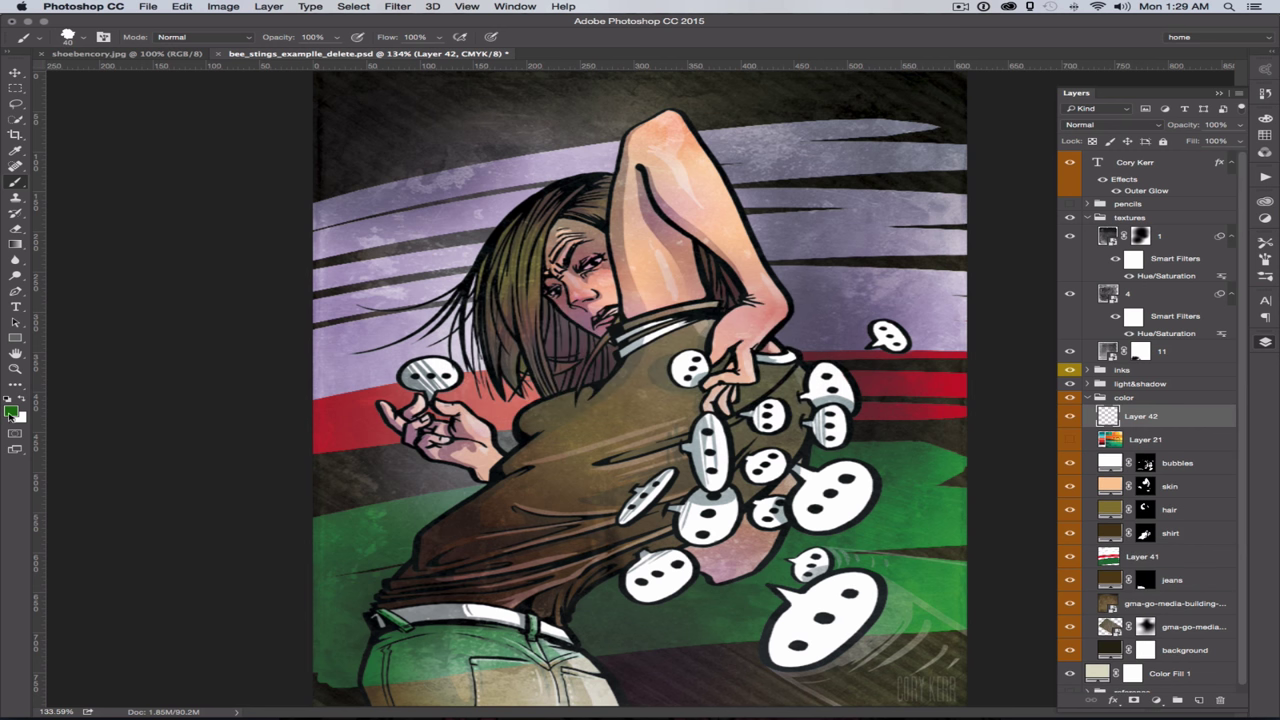
click(12, 411)
click(667, 164)
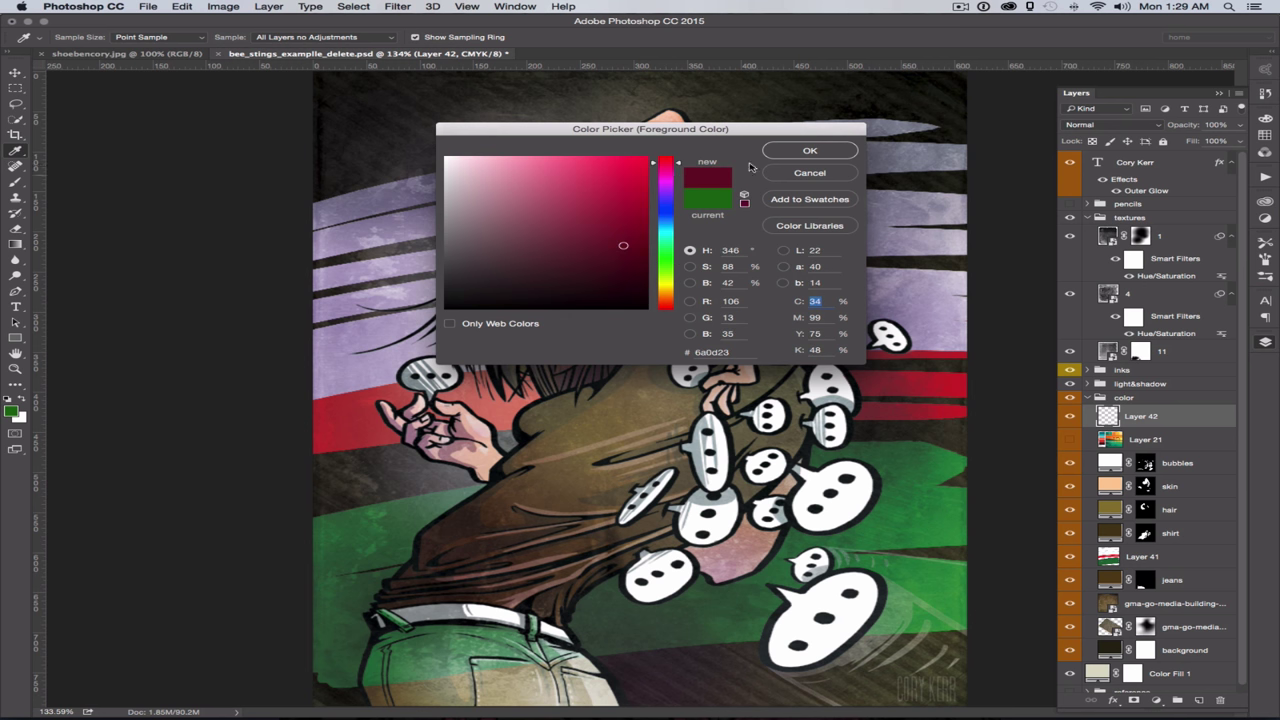
click(809, 150)
key(super+shift+])
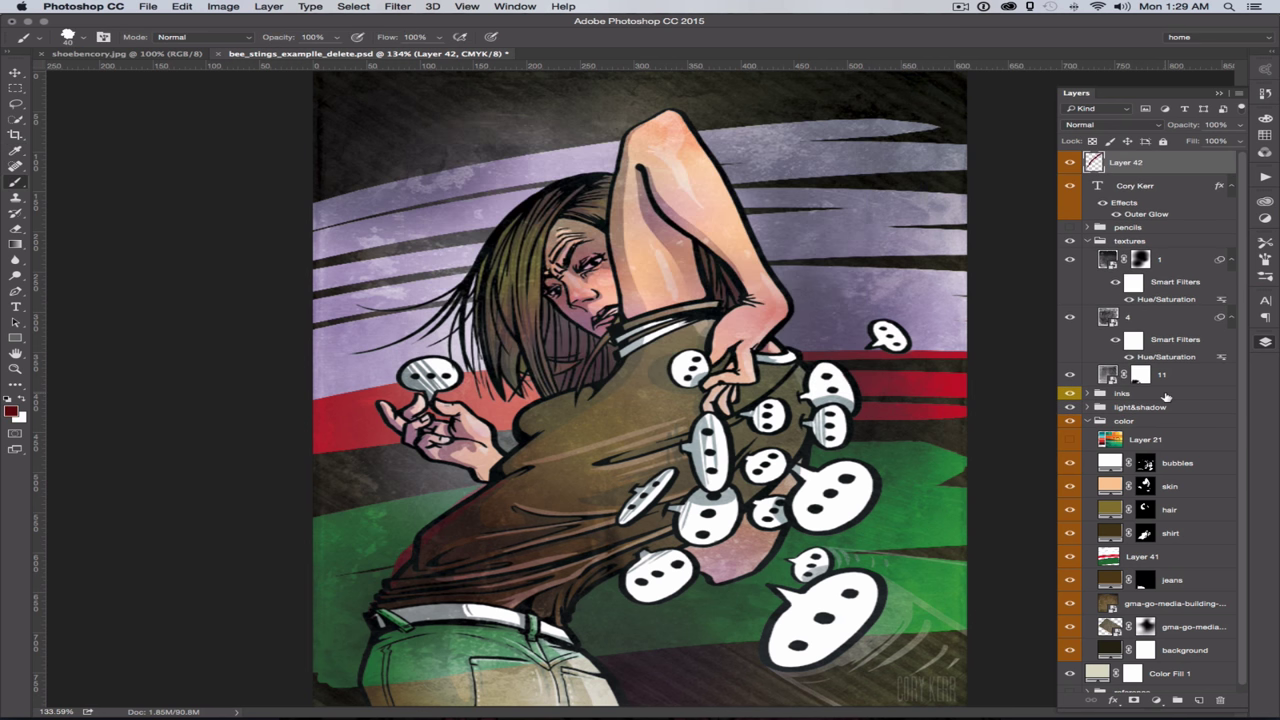
Step: Outline the sleeve, hand and back in dark red, then clear the outline from the layer
mouse_move(505, 488)
mouse_down()
mouse_move(458, 477)
mouse_move(378, 404)
mouse_move(403, 400)
mouse_move(393, 376)
mouse_move(456, 393)
mouse_move(503, 452)
mouse_move(506, 412)
mouse_move(533, 395)
mouse_move(503, 380)
mouse_move(468, 305)
mouse_move(516, 210)
mouse_move(618, 160)
mouse_move(648, 108)
mouse_move(693, 120)
mouse_move(793, 305)
mouse_move(781, 343)
mouse_move(847, 375)
mouse_move(860, 430)
mouse_move(810, 458)
mouse_move(854, 458)
mouse_move(871, 495)
mouse_move(750, 577)
mouse_move(645, 605)
mouse_move(623, 583)
mouse_move(603, 585)
mouse_move(565, 620)
mouse_move(605, 665)
mouse_move(612, 708)
mouse_up()
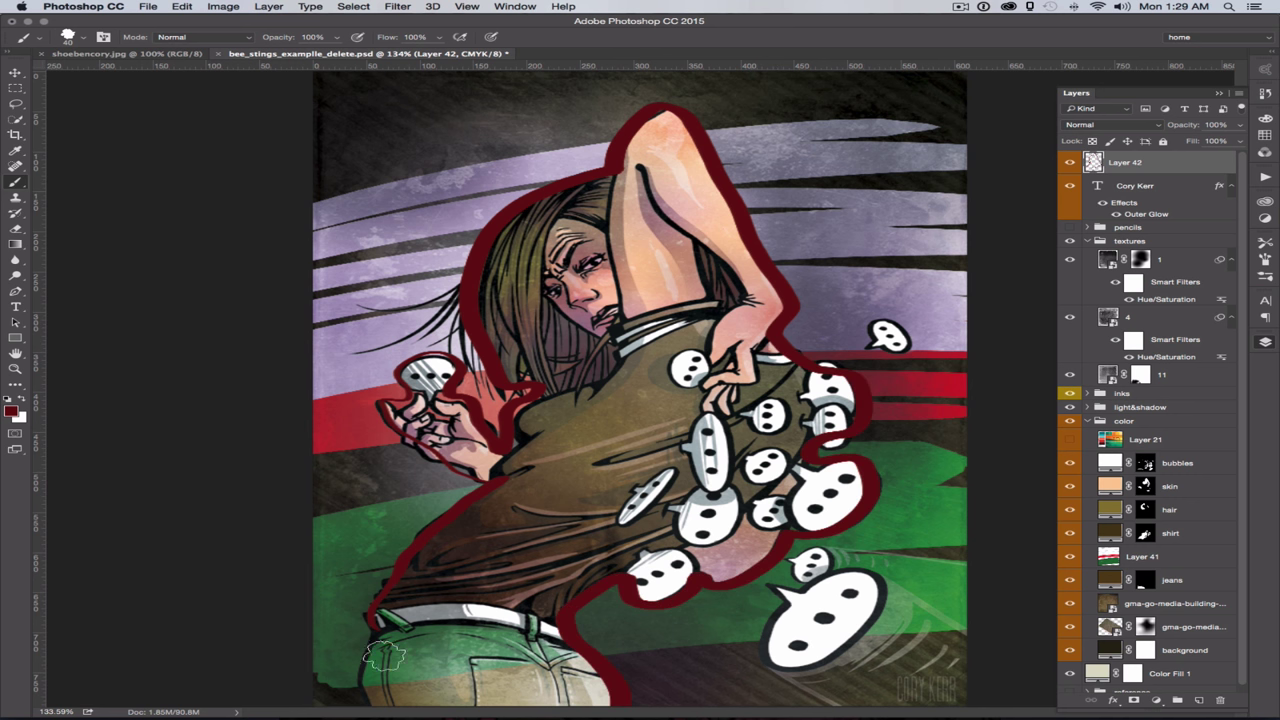
drag(374, 616, 353, 706)
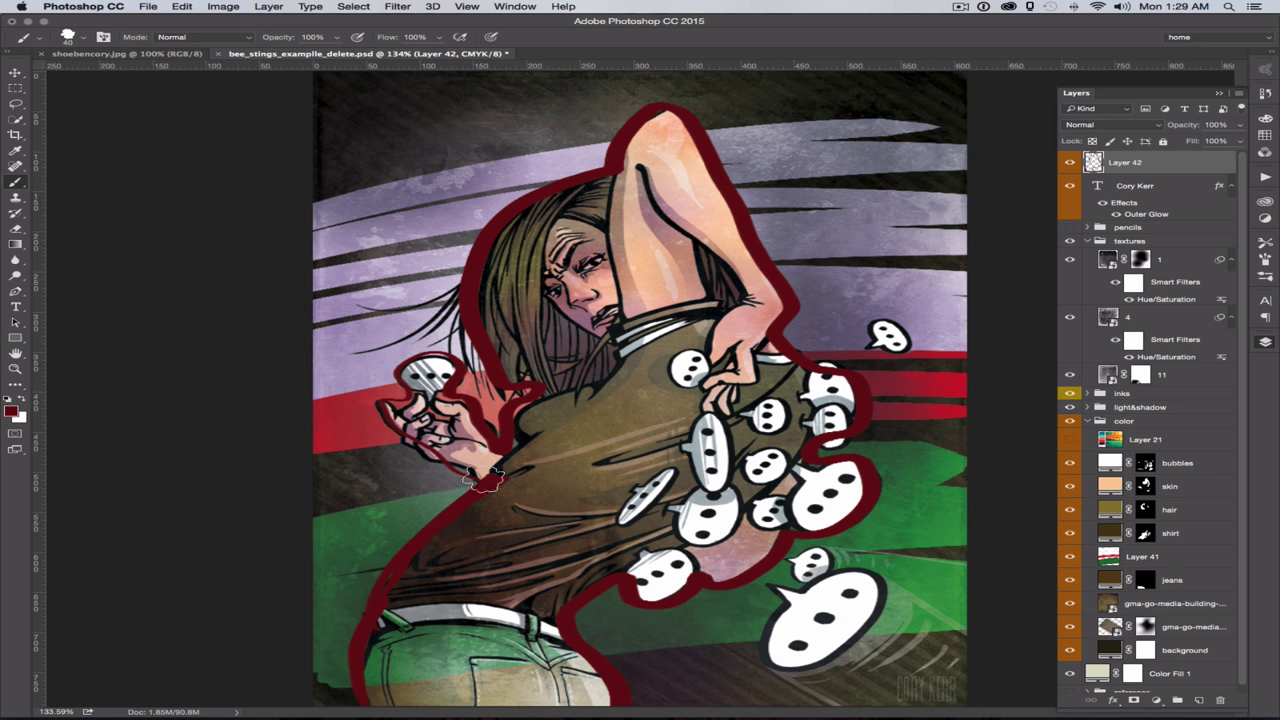
drag(378, 400, 430, 452)
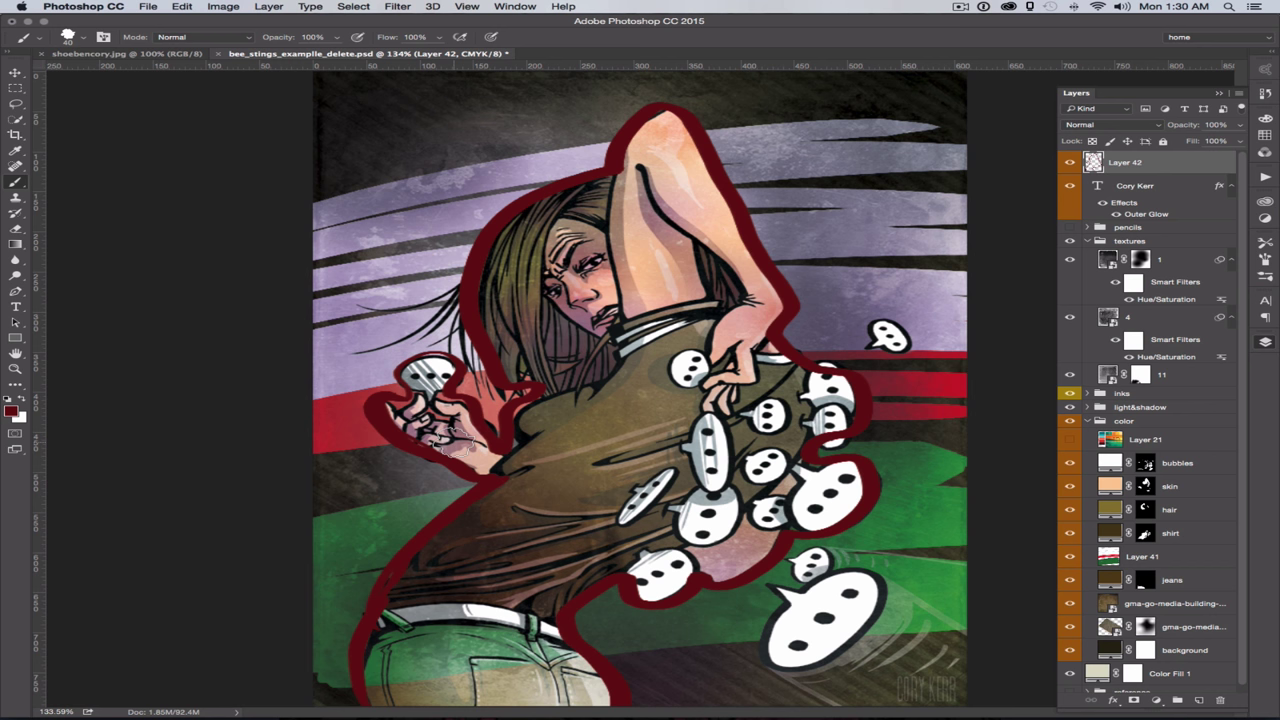
key(ctrl+a)
key(Delete)
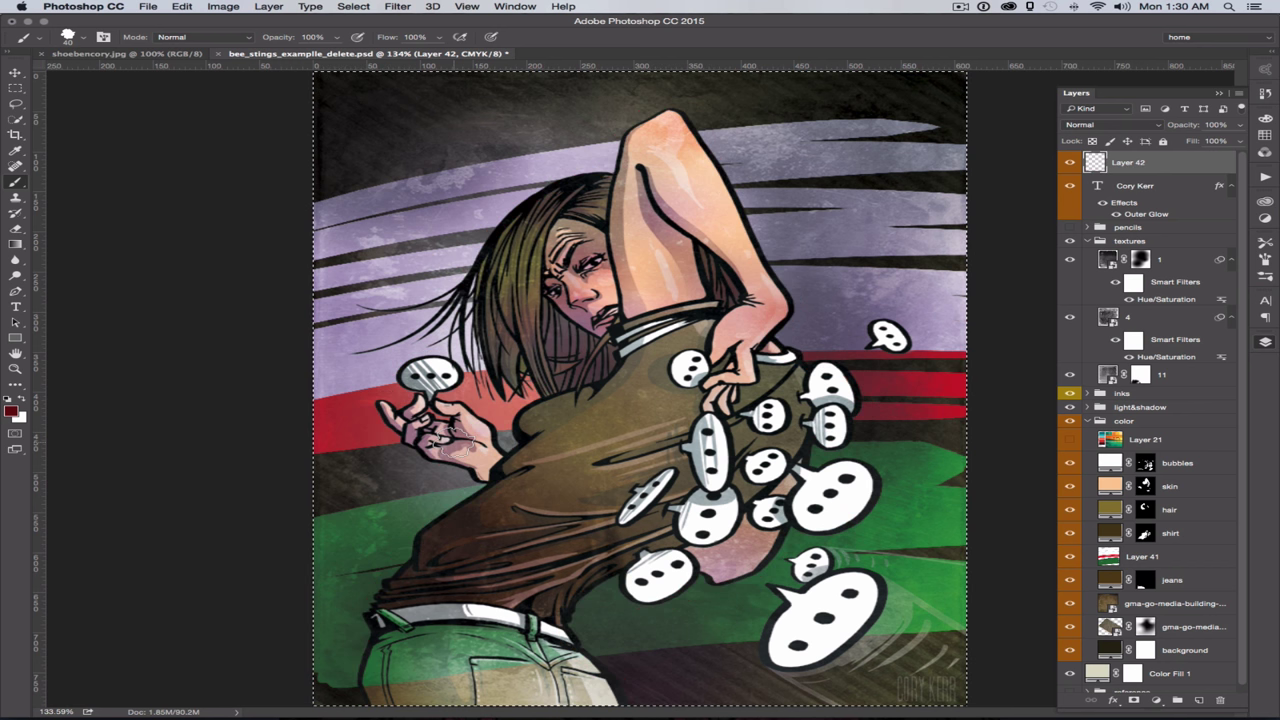
key(super+Tab)
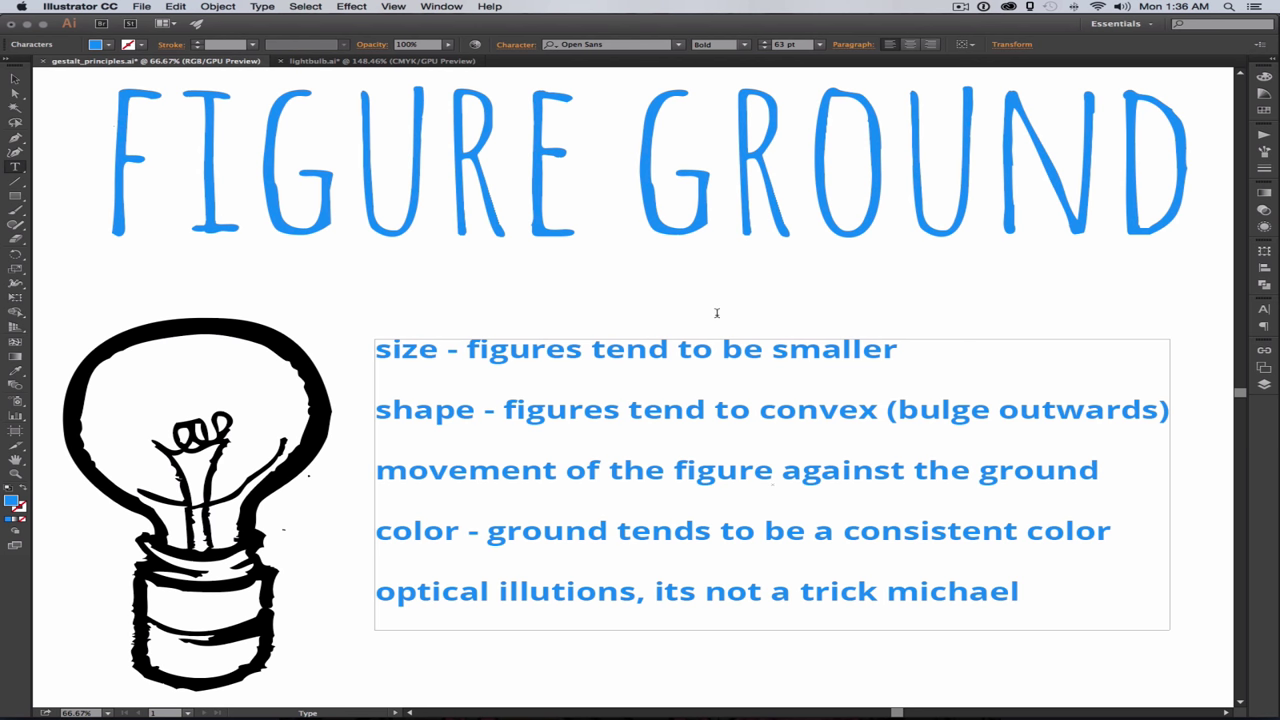
Step: Draw a blue rectangle over the lightbulb and resize it to the bulb's width
key(Escape)
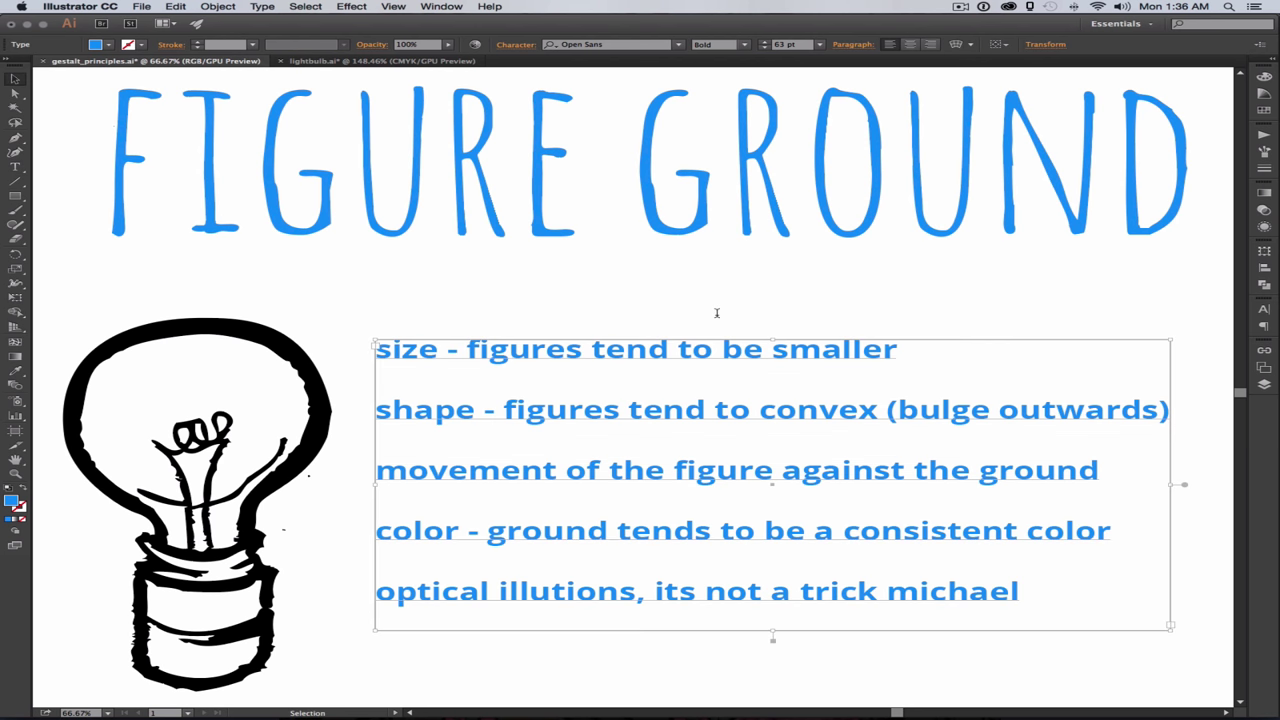
click(716, 320)
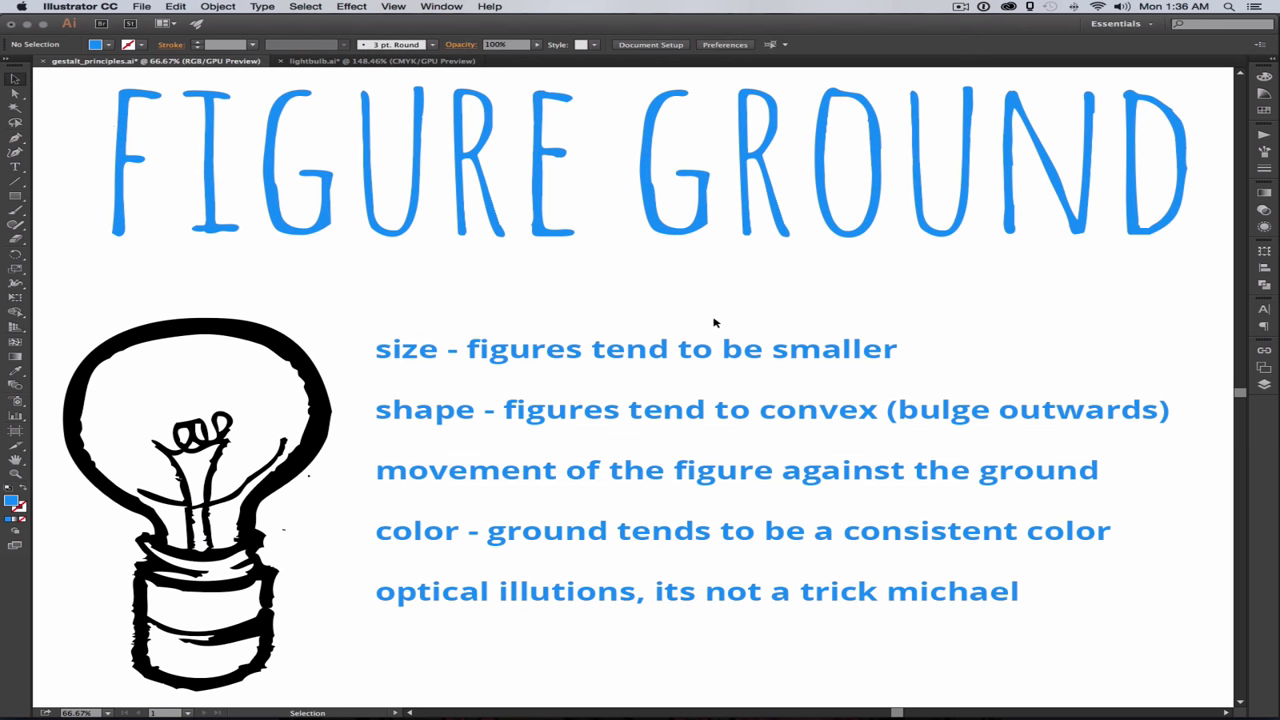
key(m)
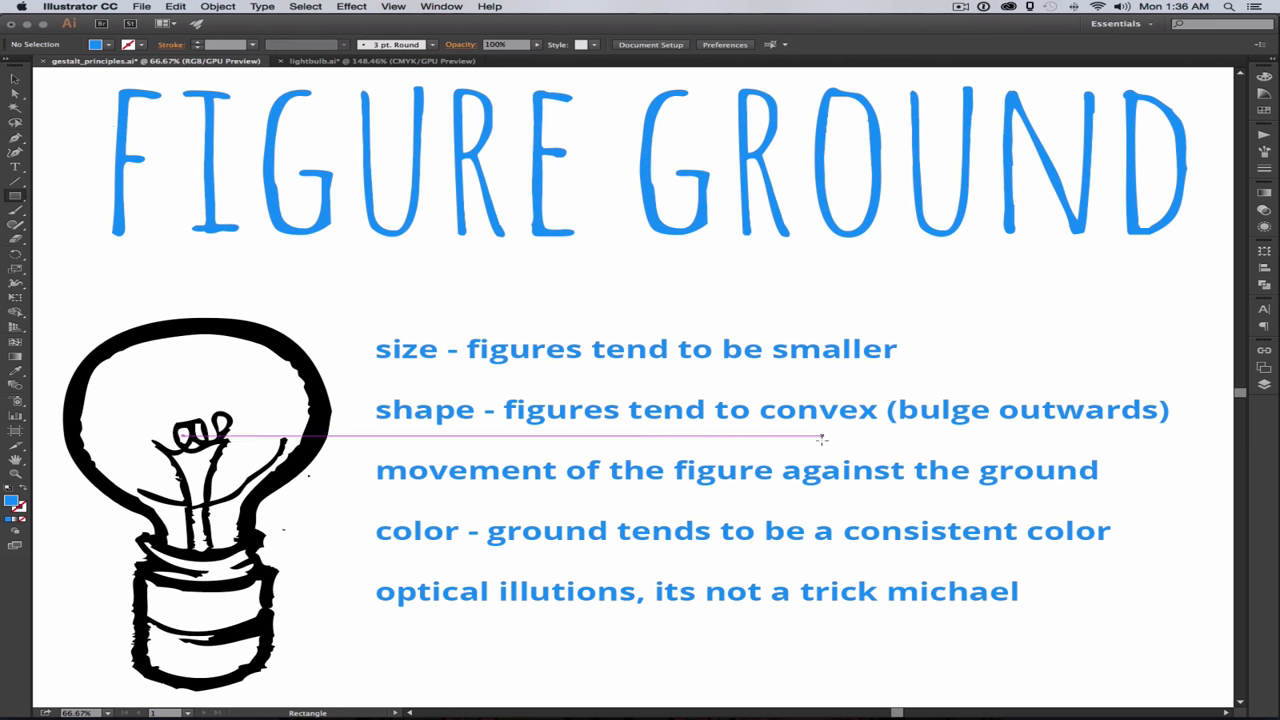
mouse_move(820, 443)
mouse_down()
mouse_move(40, 326)
mouse_move(138, 322)
mouse_up()
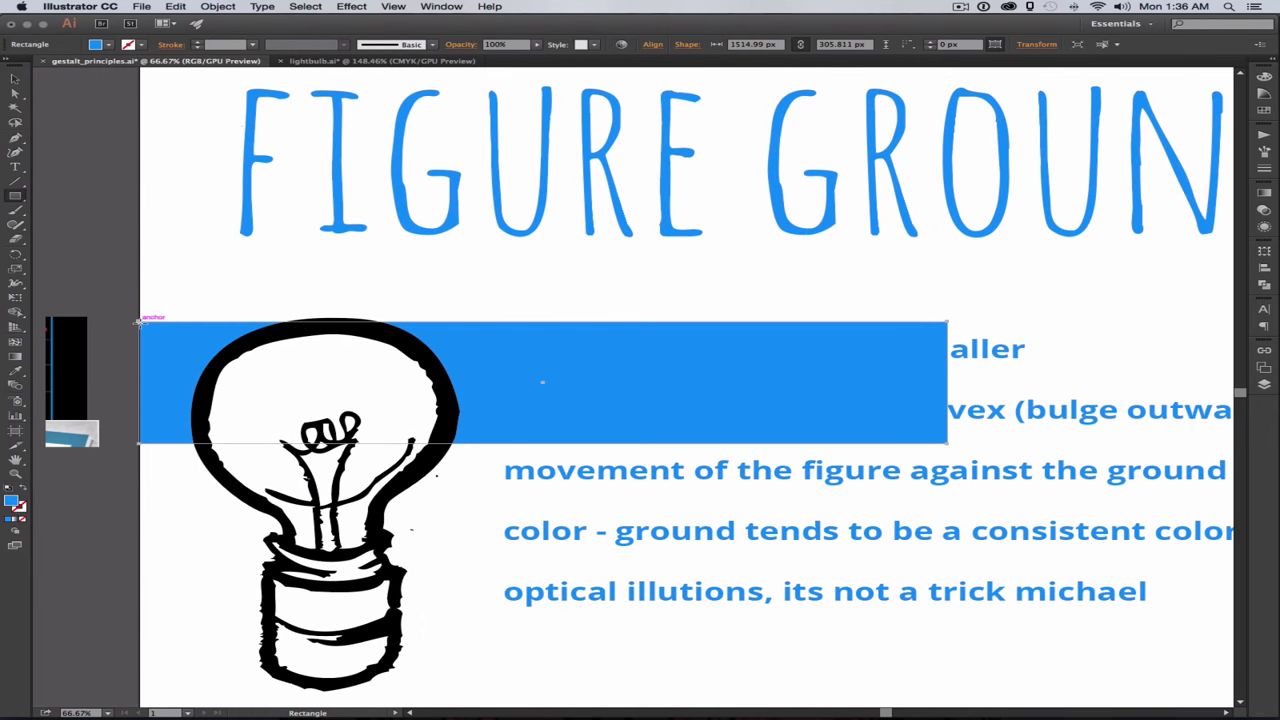
key(v)
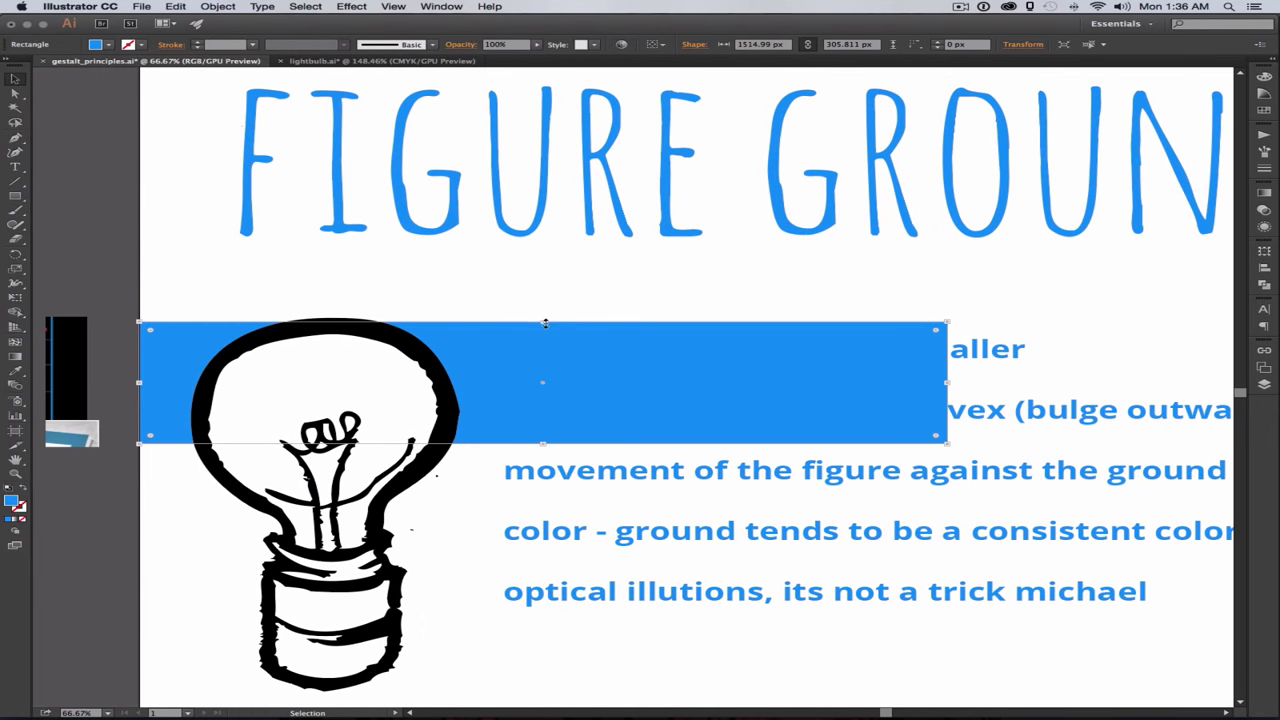
drag(545, 323, 542, 262)
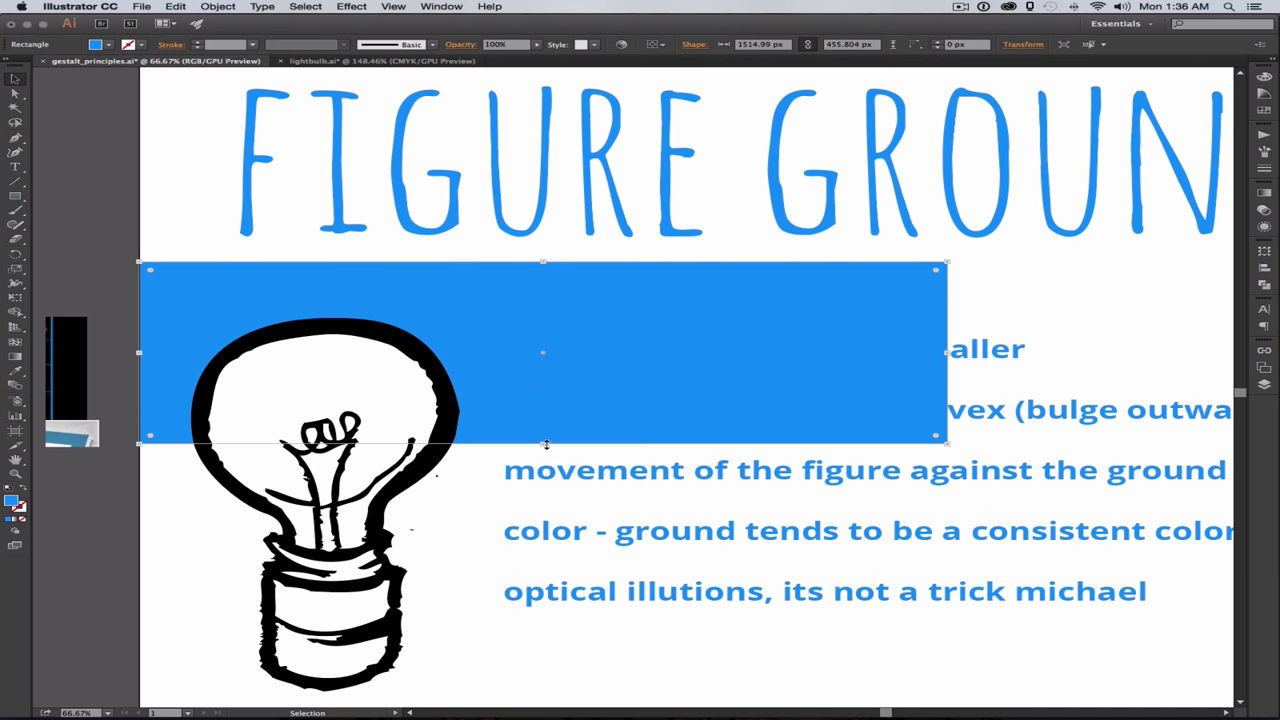
drag(545, 444, 543, 485)
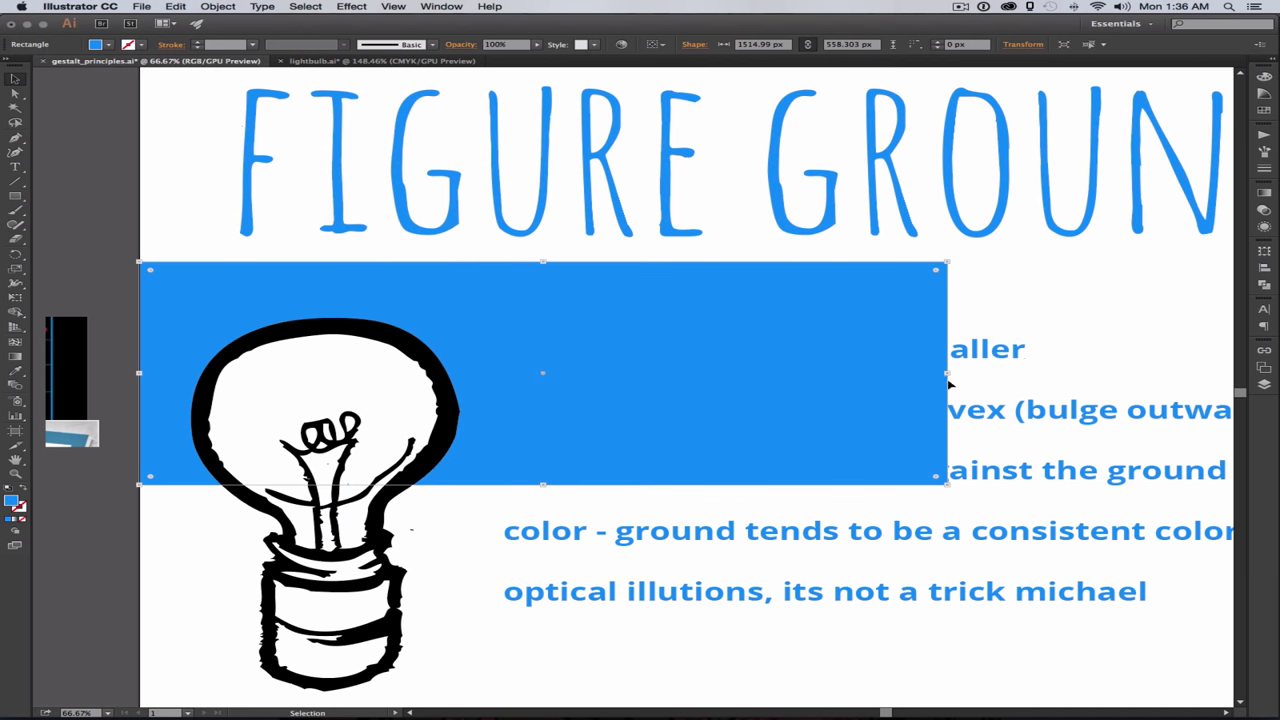
drag(949, 382, 531, 407)
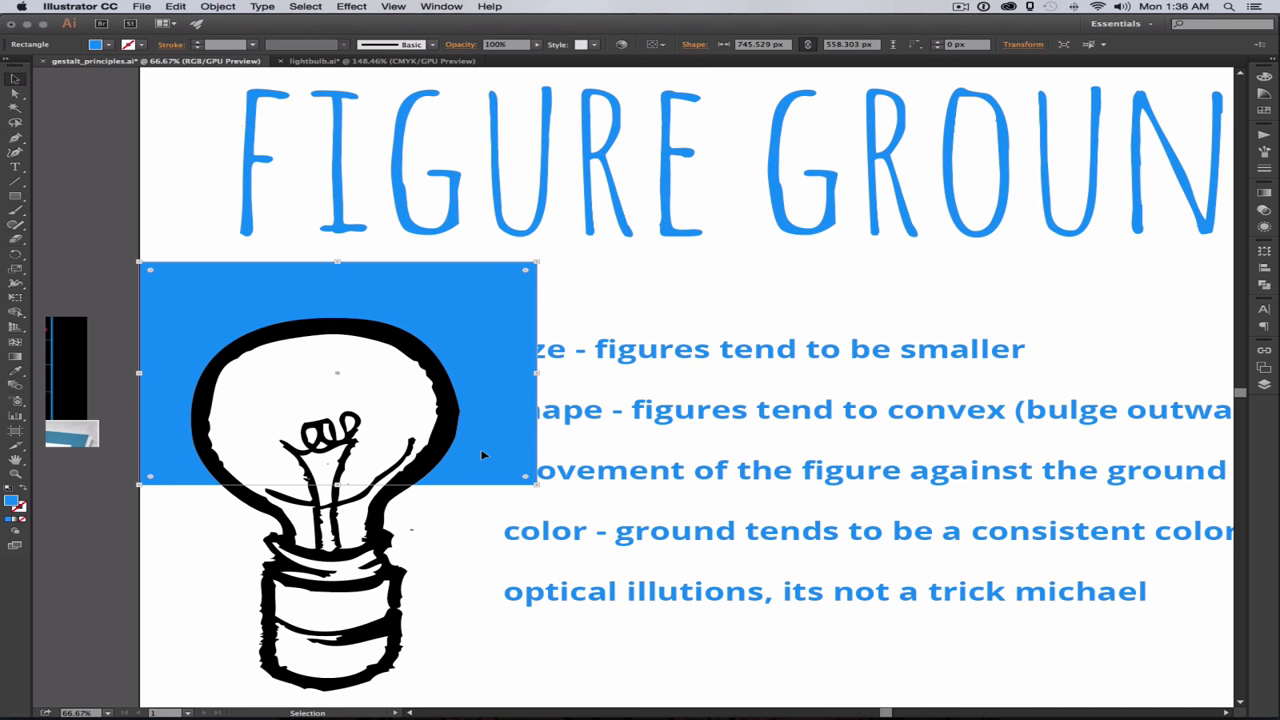
Step: Duplicate the rectangle below with an orange fill and align the text frame to the blocks
drag(490, 326, 500, 510)
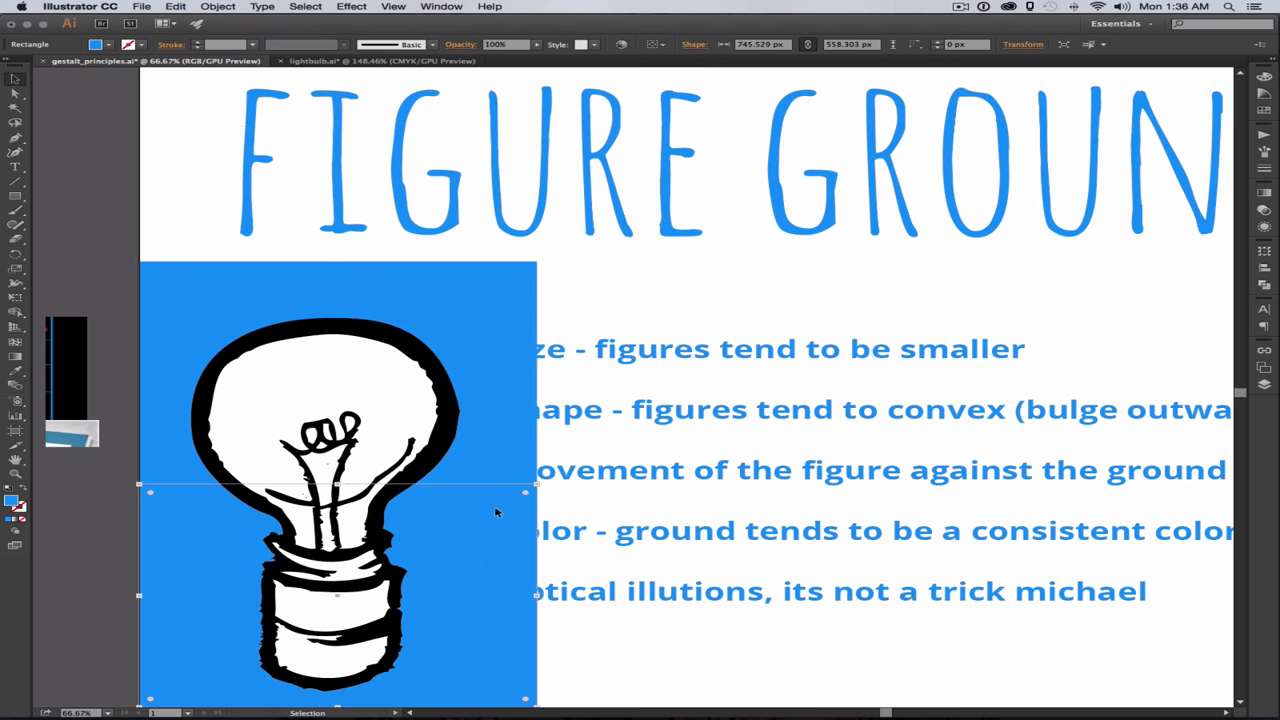
double_click(12, 503)
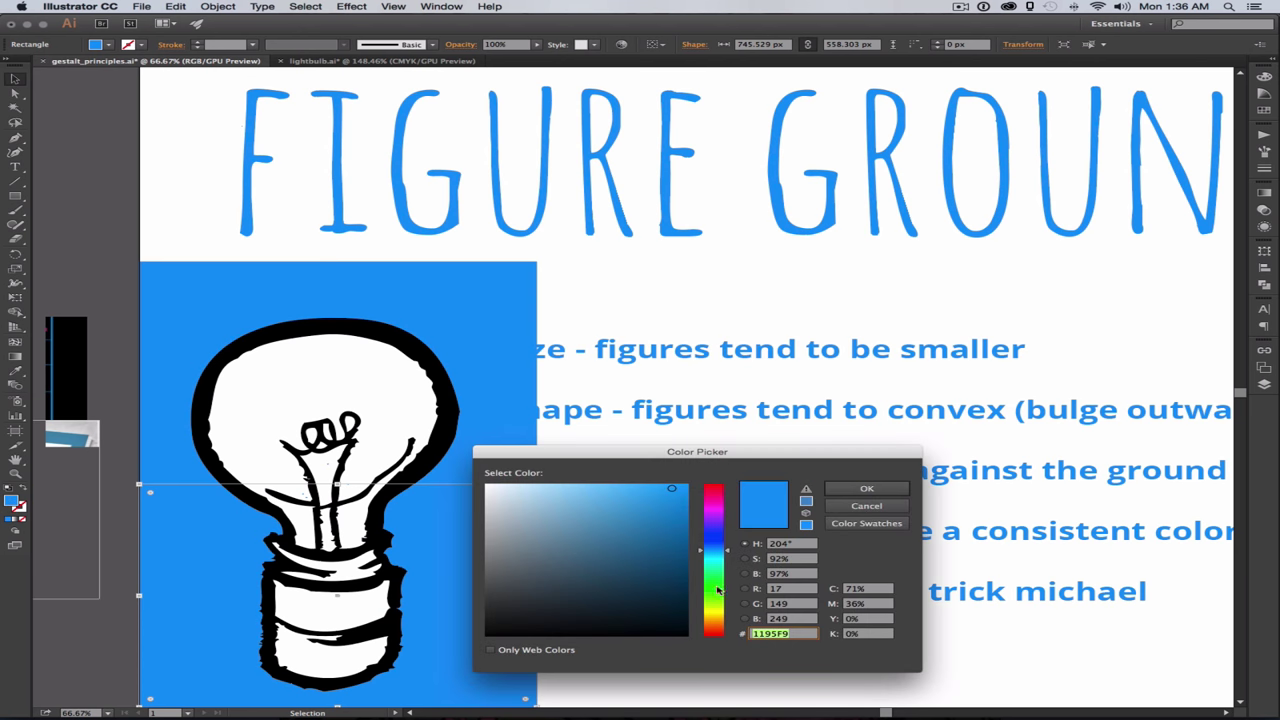
drag(717, 597, 717, 622)
click(866, 488)
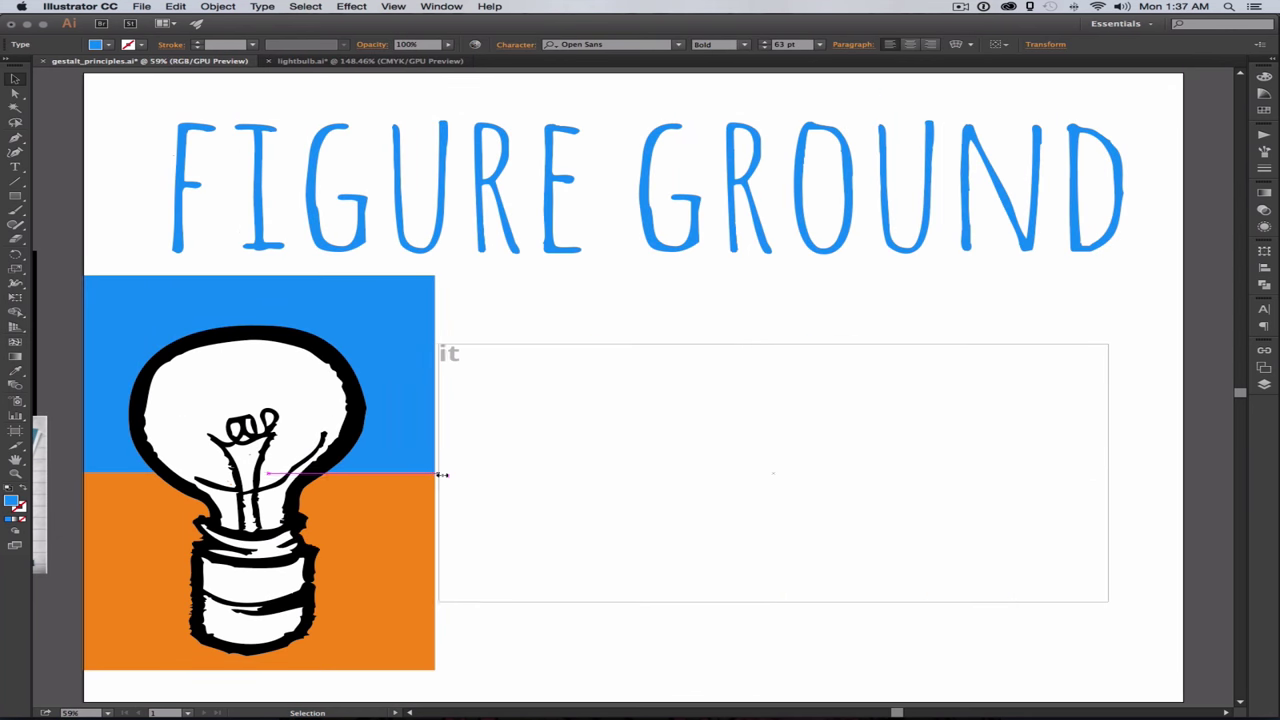
drag(442, 474, 445, 474)
Step: Complete the first line of the Figure Ground slide so it reads 'it moved!'
double_click(461, 356)
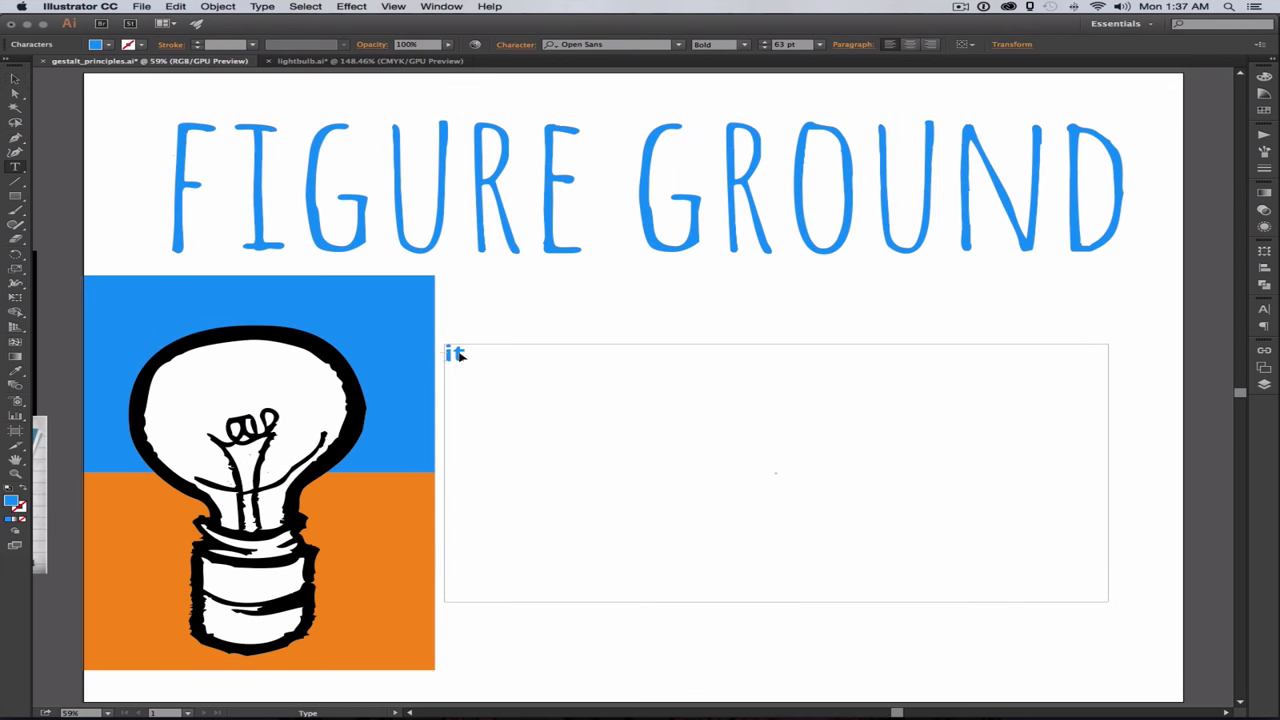
drag(468, 354, 421, 357)
key(Escape)
text(moved!)
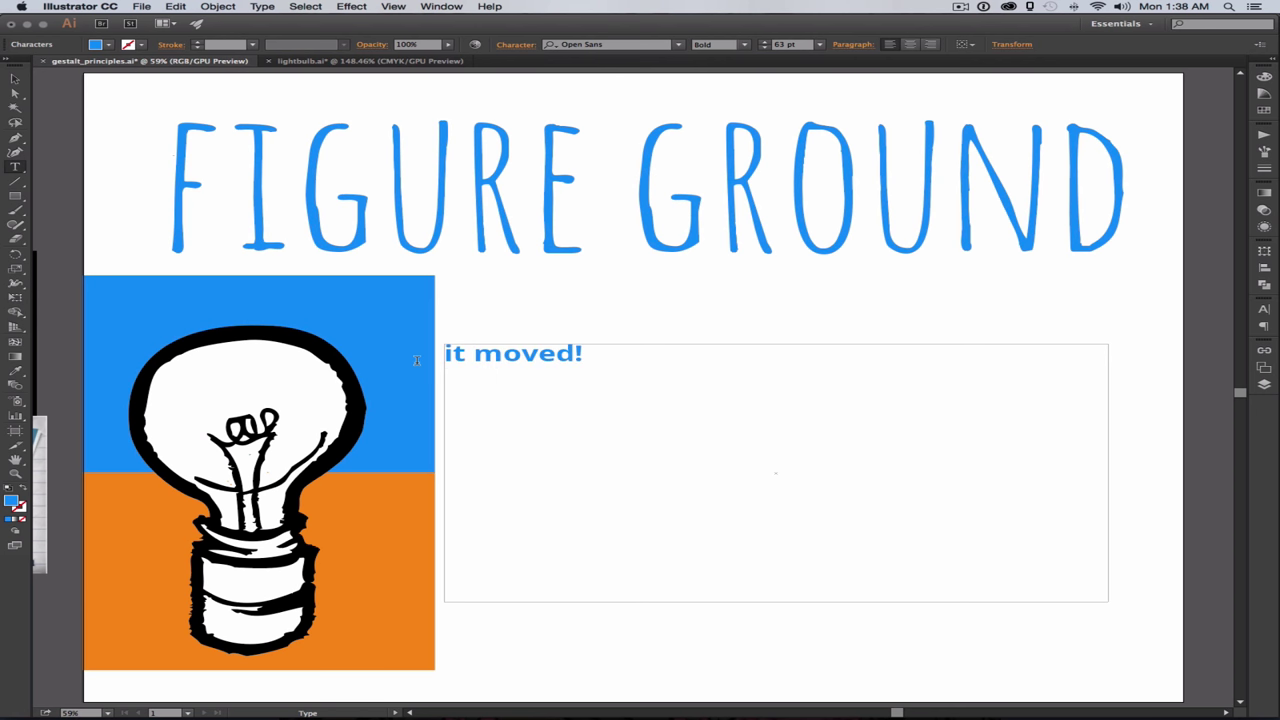
key(Escape)
Step: Set the 'it moved!' text size to 150 pt
click(817, 52)
click(840, 231)
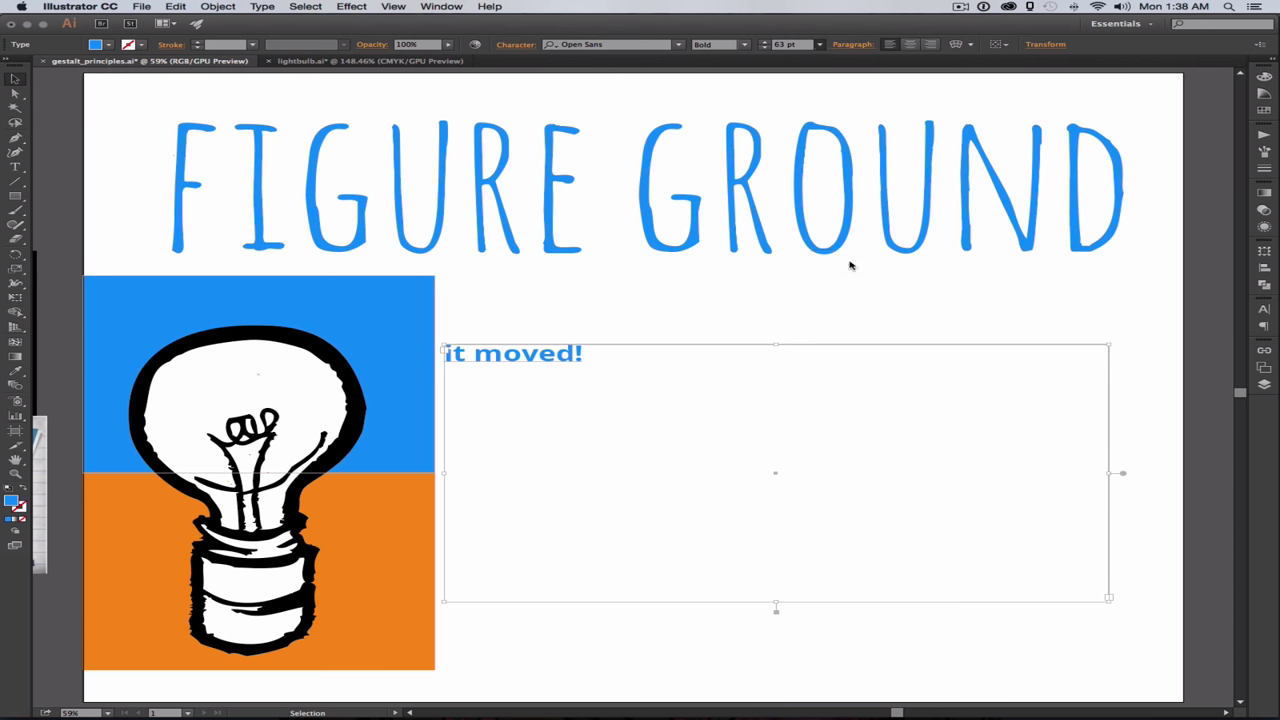
double_click(786, 45)
text(150)
key(Return)
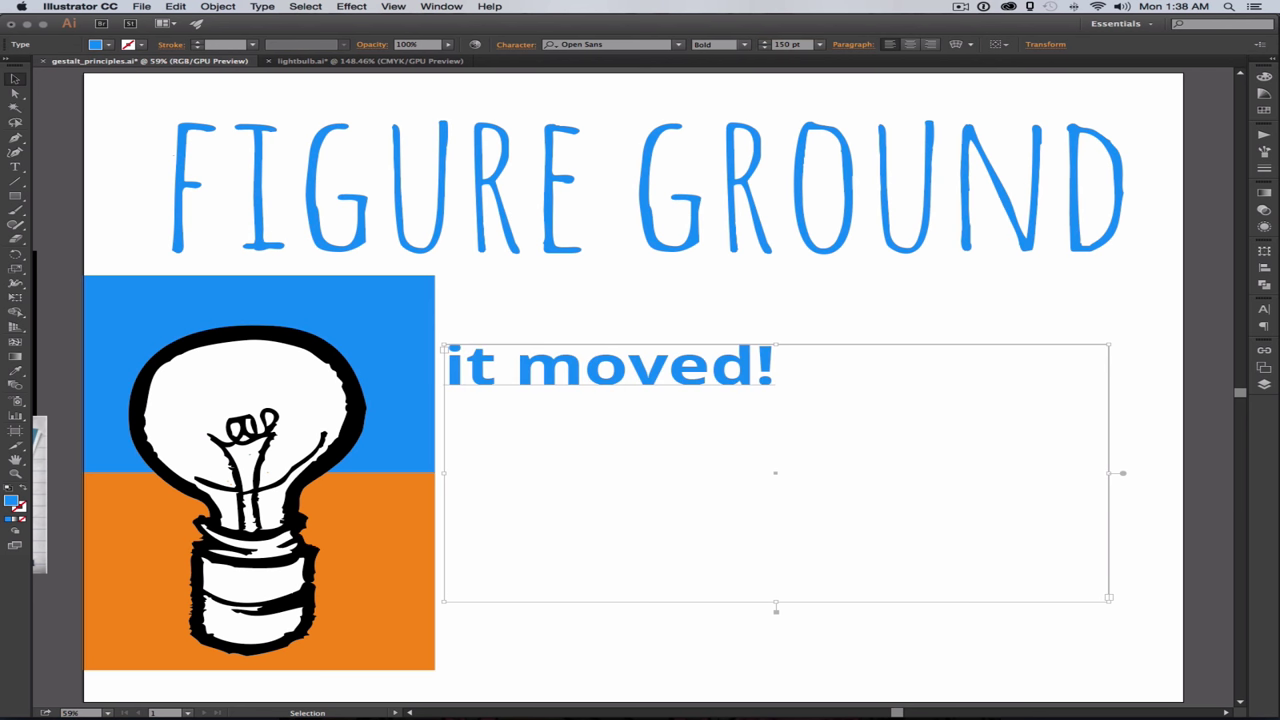
Step: Add a new line starting 'kill it!... or' beneath 'it moved!'
key(t)
click(770, 371)
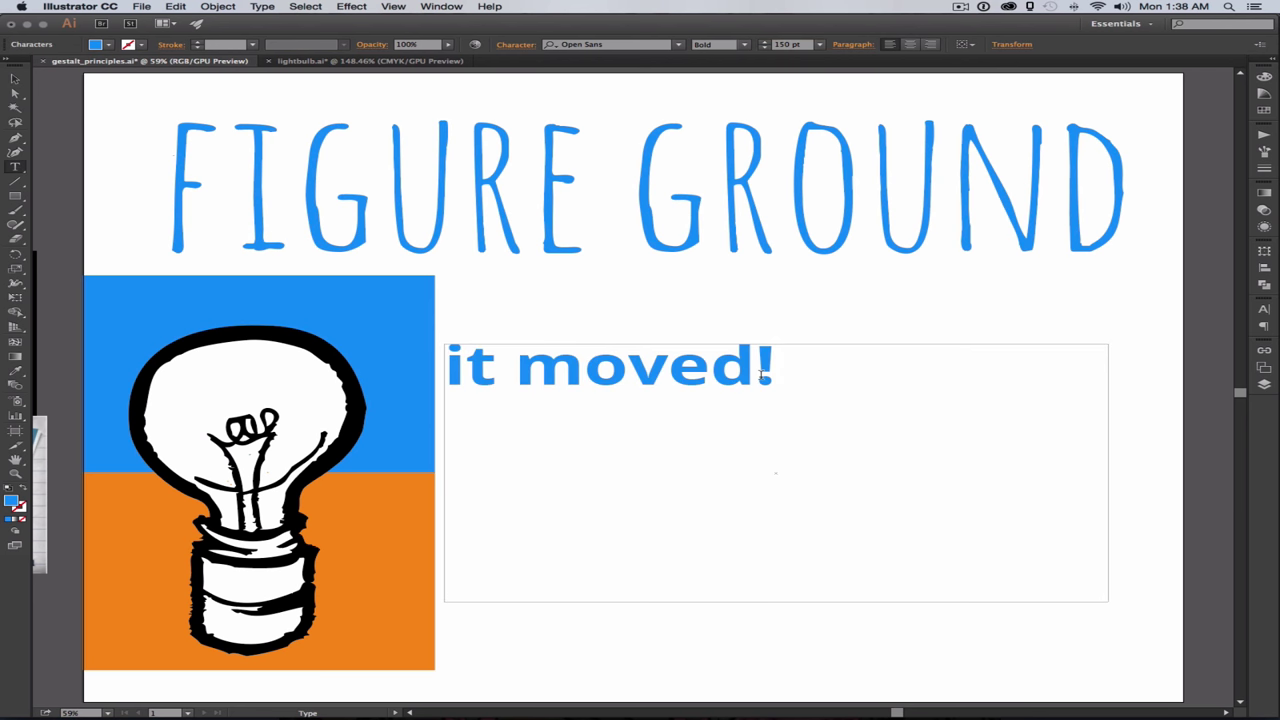
key(Return)
key(Return)
text(kill it!... or ... date it)
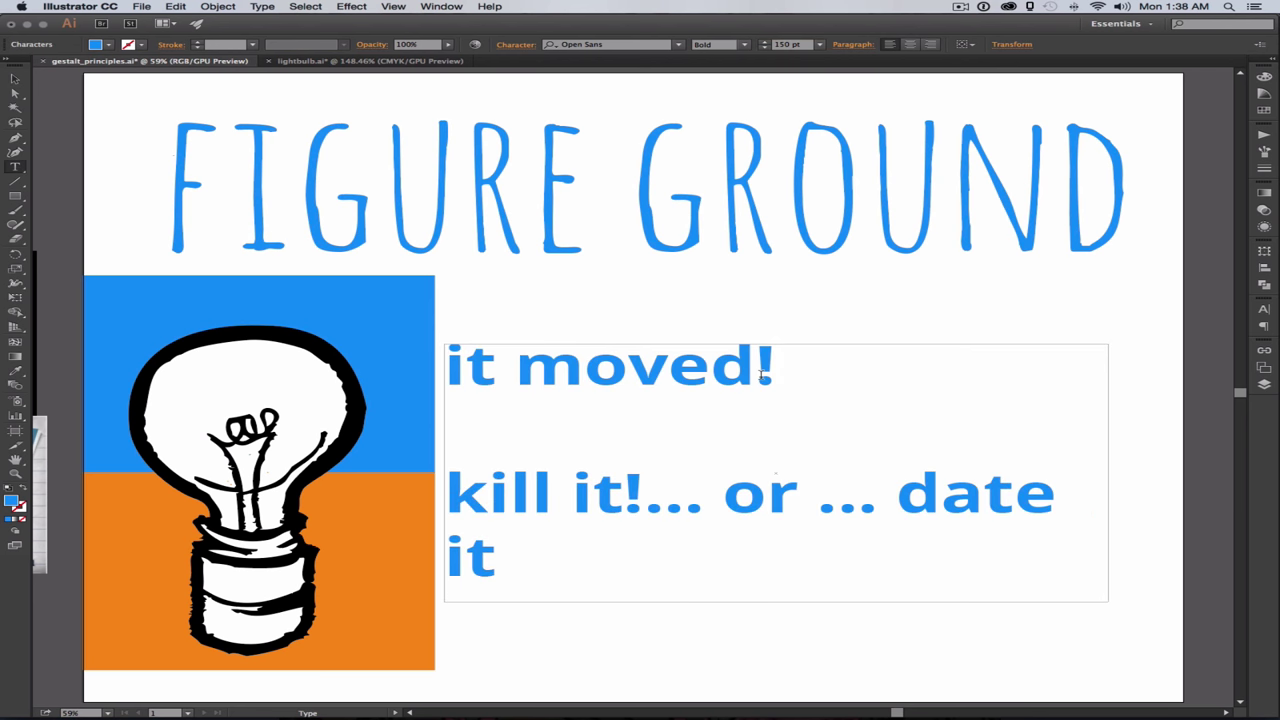
text(!)
Step: Resize the 'kill it! ... or ... date it!' line to 72 pt
click(641, 507)
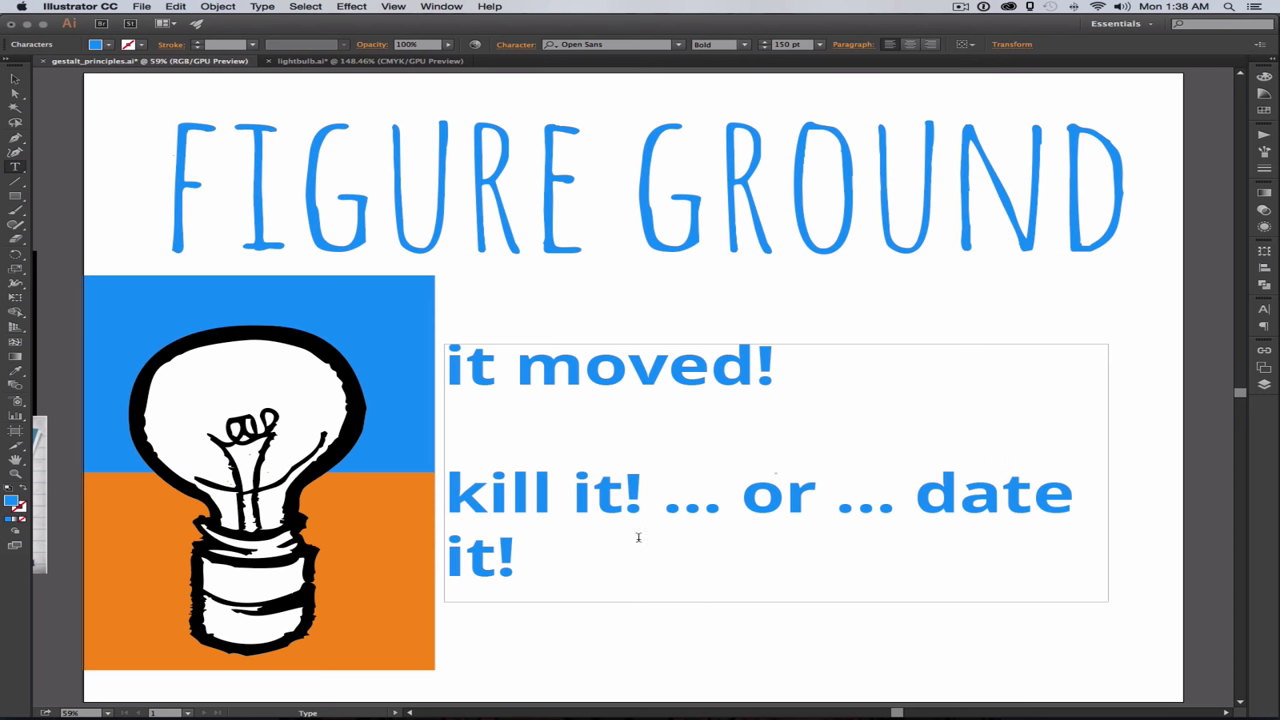
drag(561, 565, 351, 488)
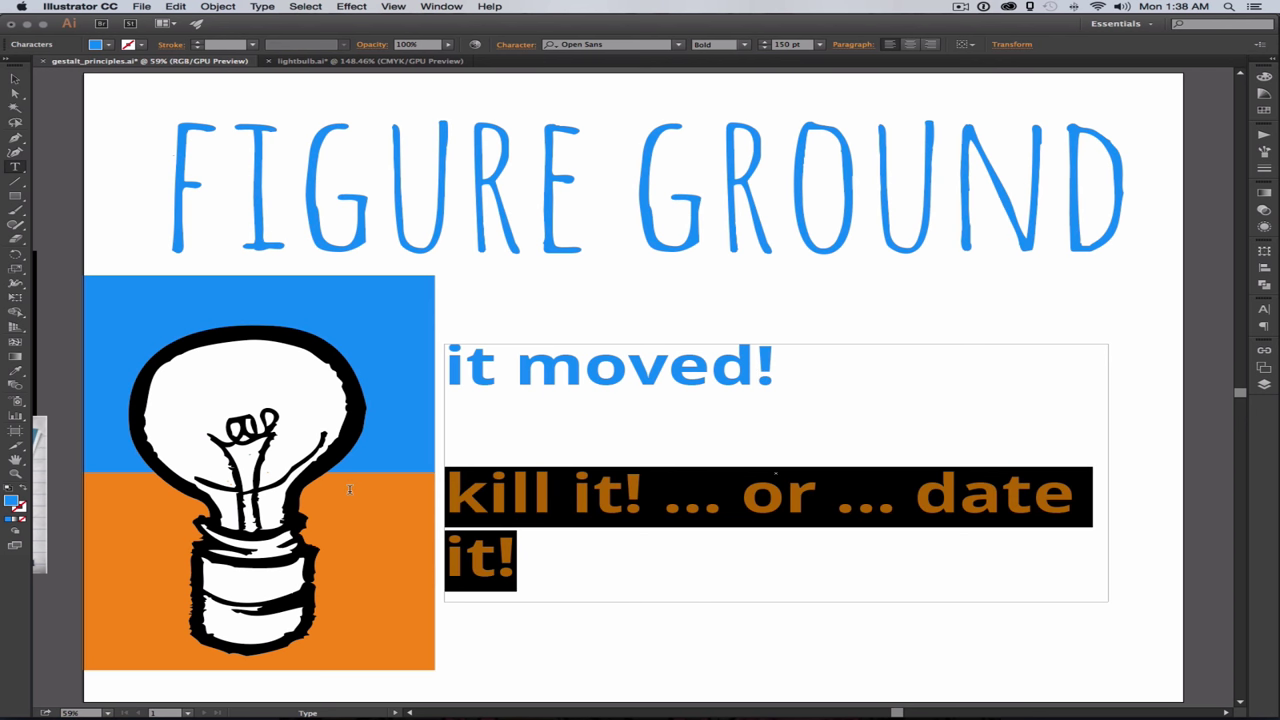
click(819, 44)
click(850, 264)
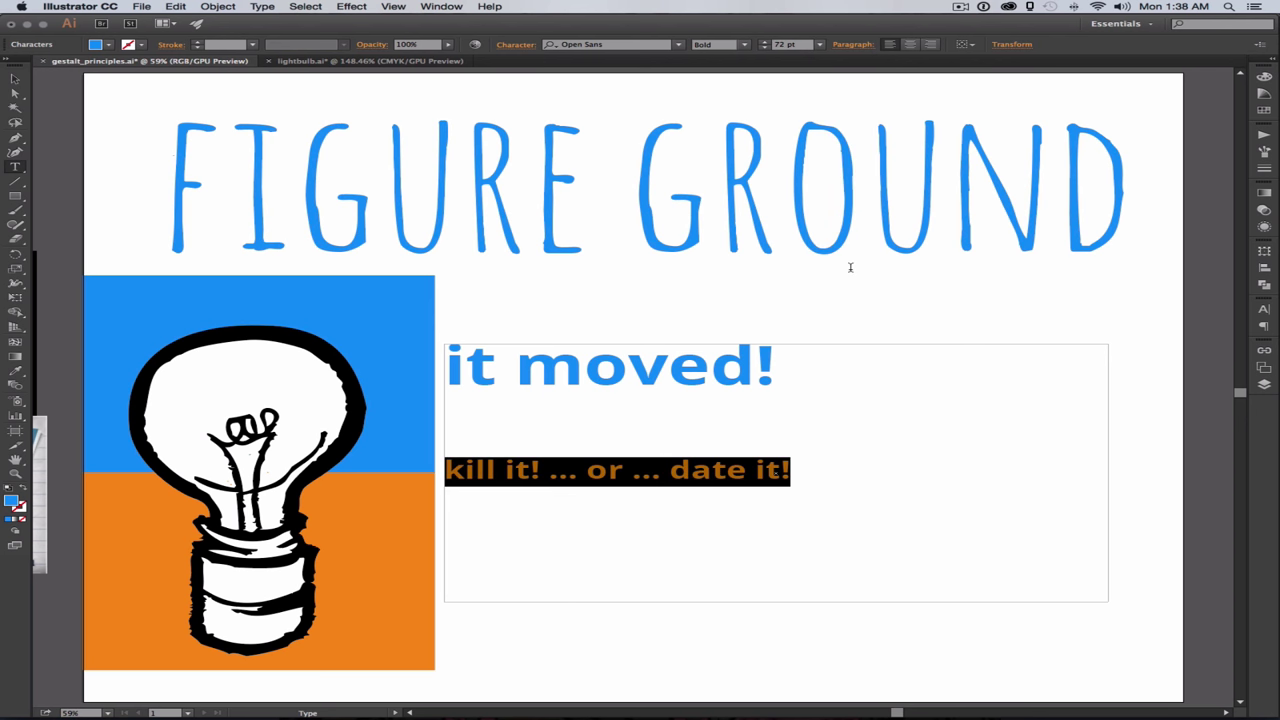
click(912, 526)
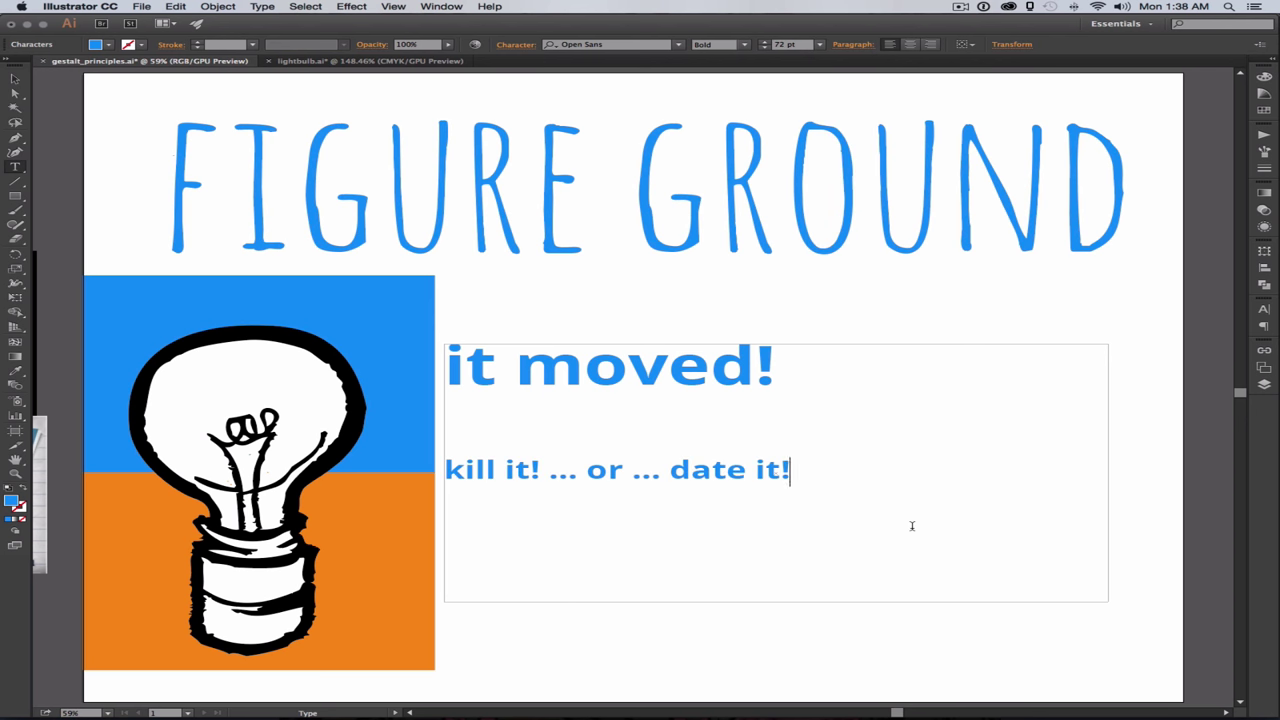
key(Escape)
Step: Preview the face-and-saxophone and vase-and-faces illusions, then pick the Design category
click(1128, 444)
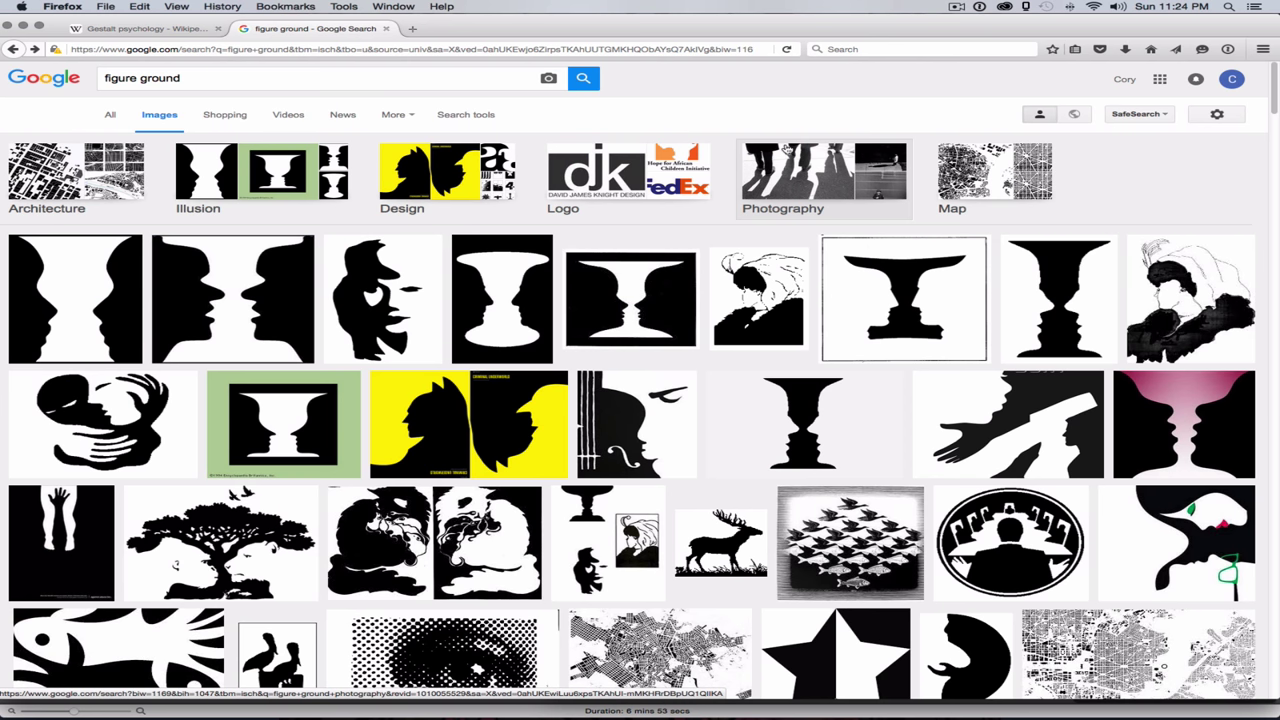
click(400, 316)
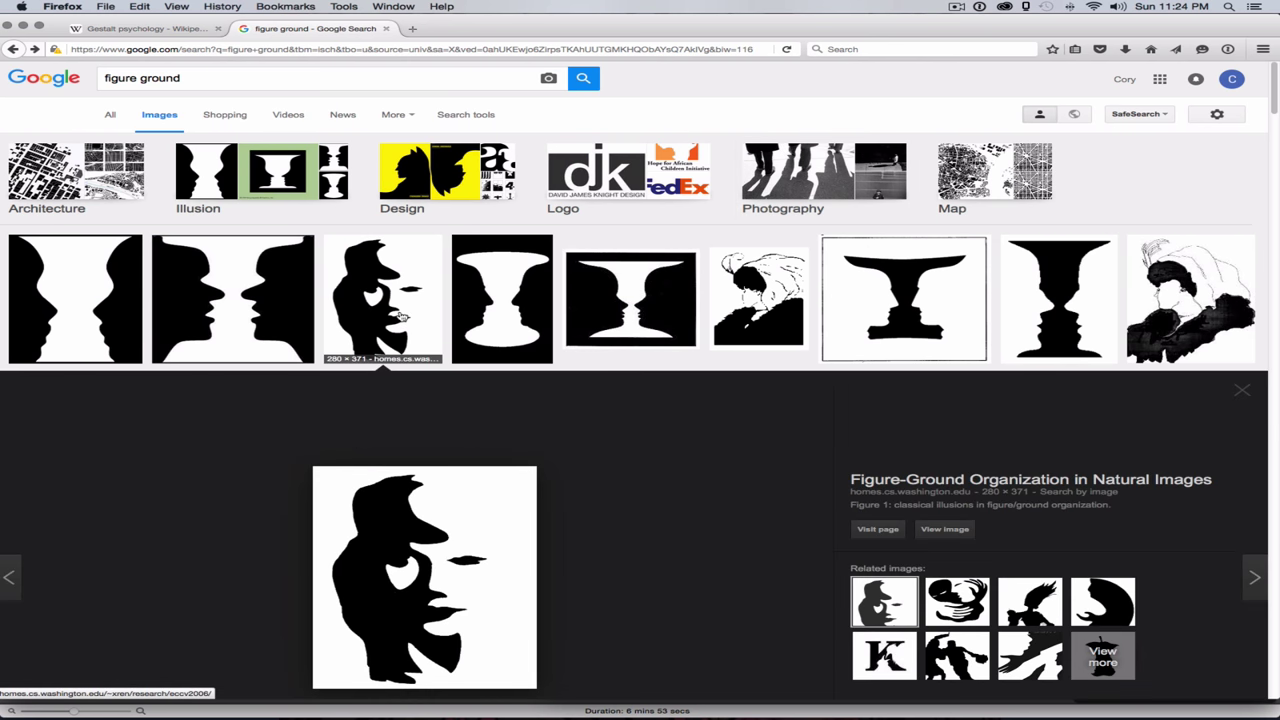
click(958, 612)
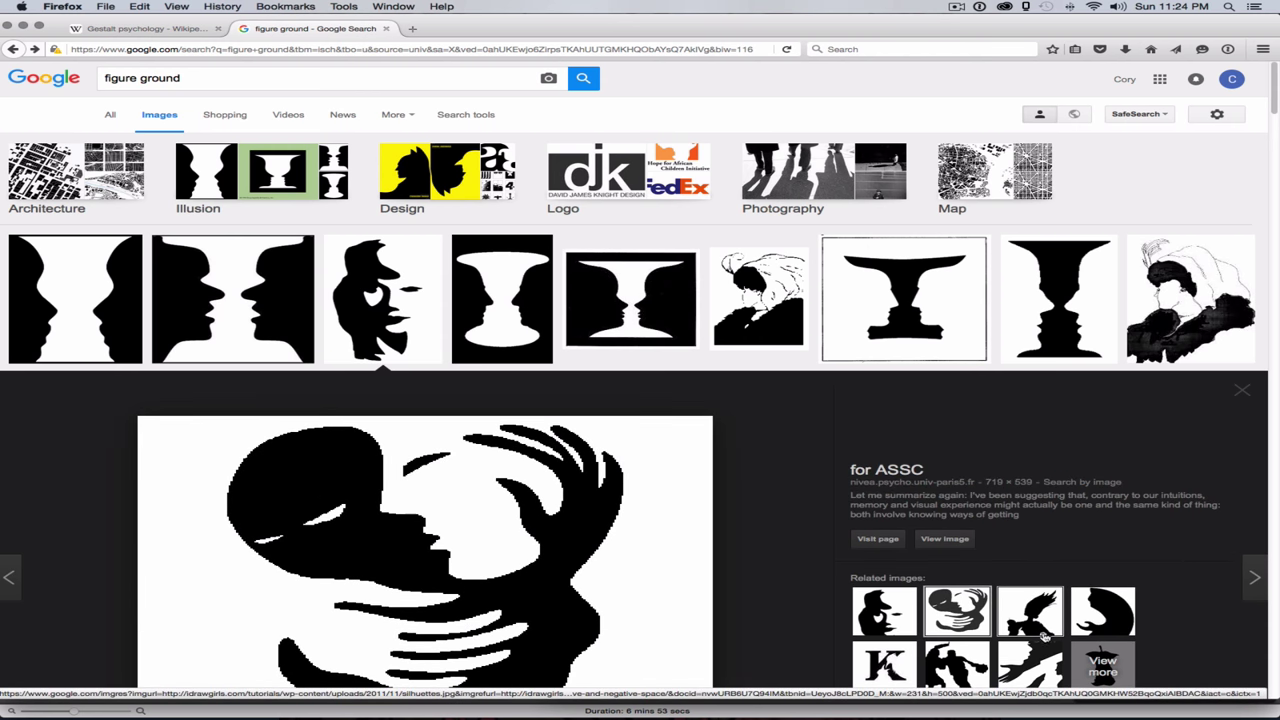
click(1035, 620)
click(1063, 322)
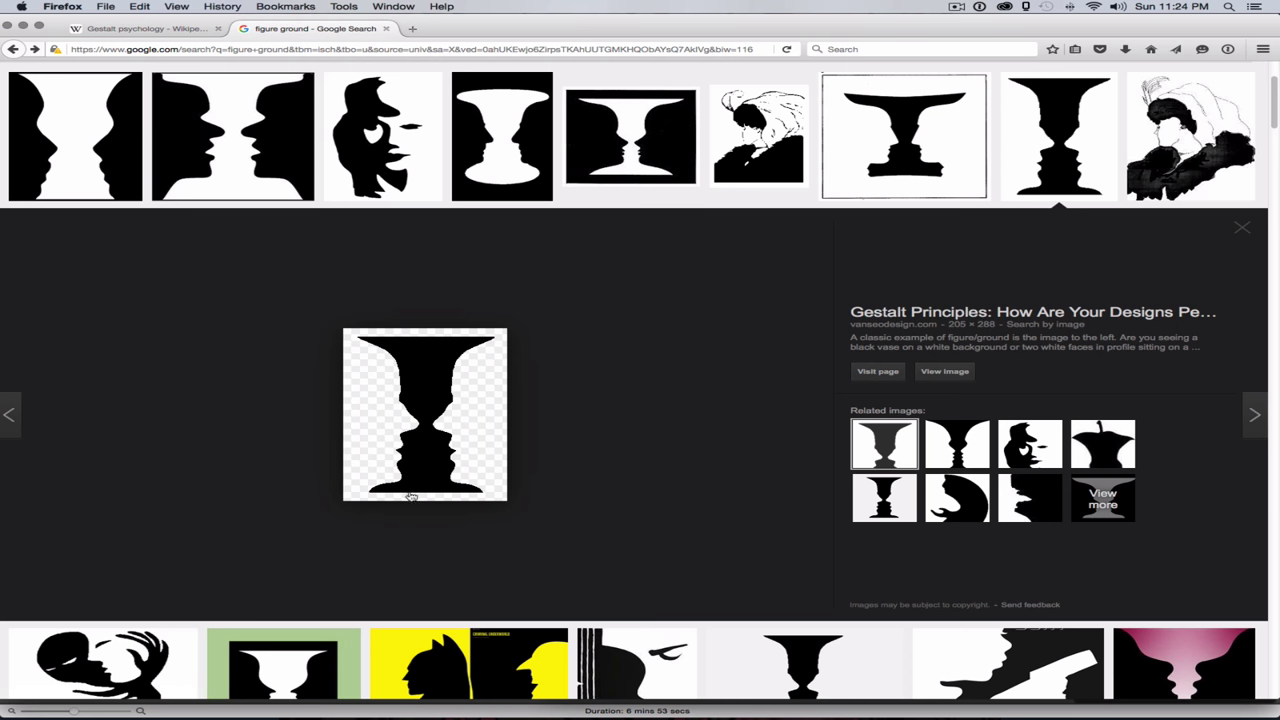
click(403, 175)
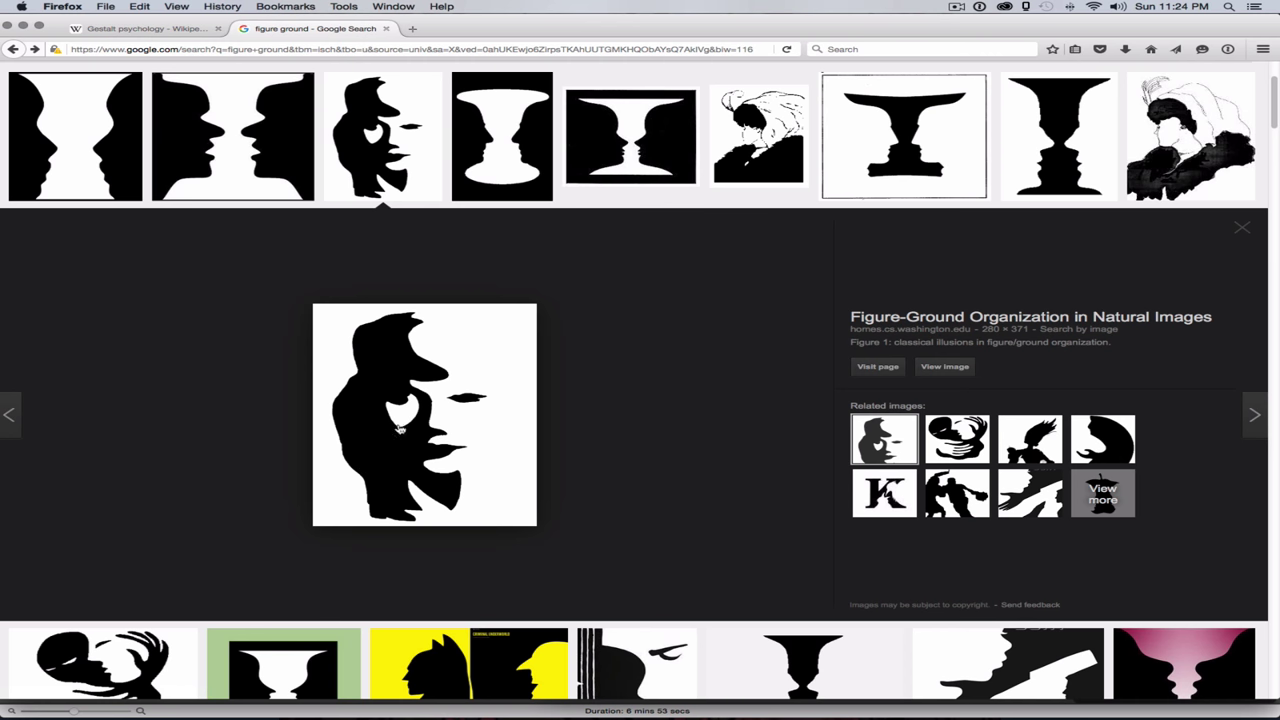
drag(1267, 120, 1268, 92)
click(463, 155)
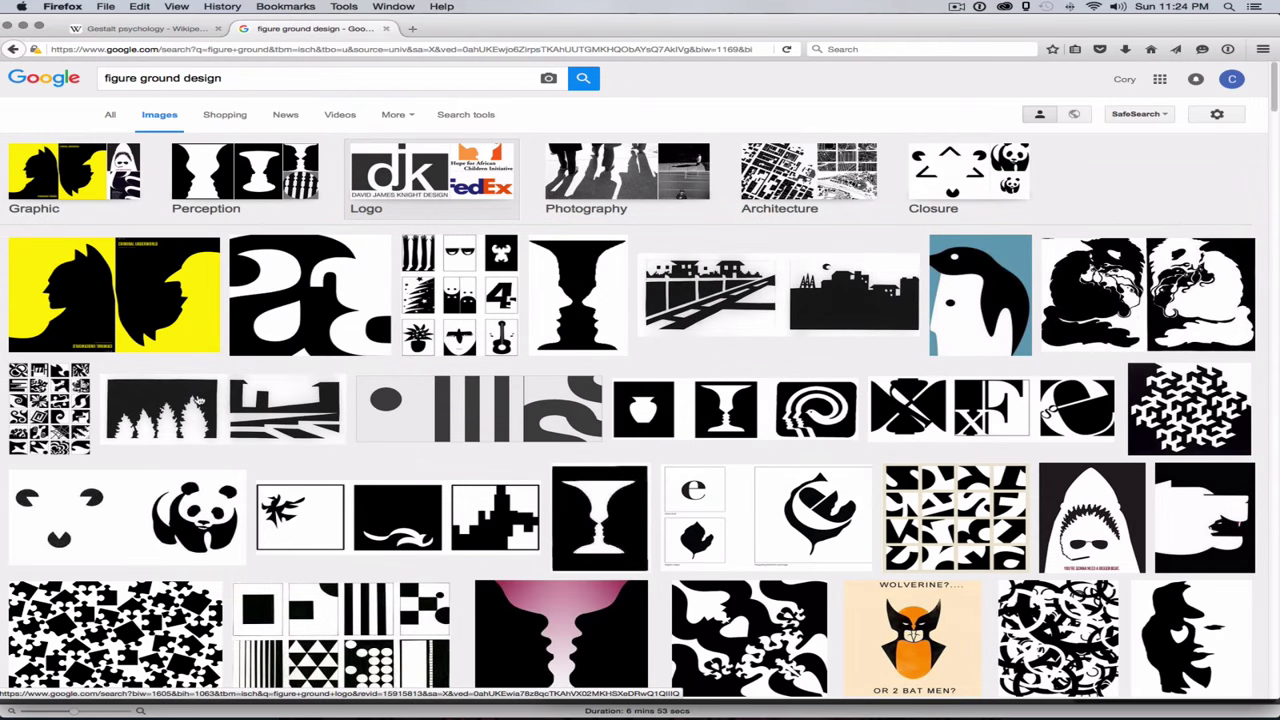
Step: Preview the yellow Criminal Underworld poster among the design results
click(190, 318)
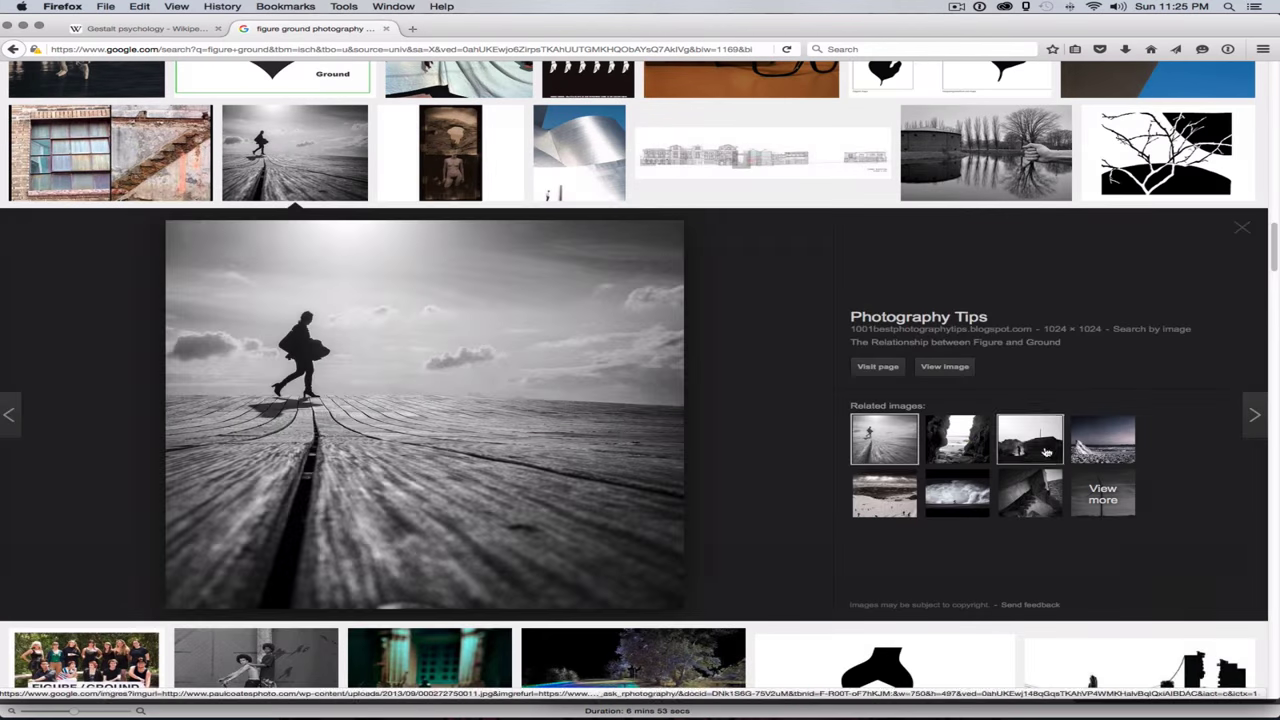
Step: Preview the related village smoke, beach wedding and surfer wave photos
click(1034, 453)
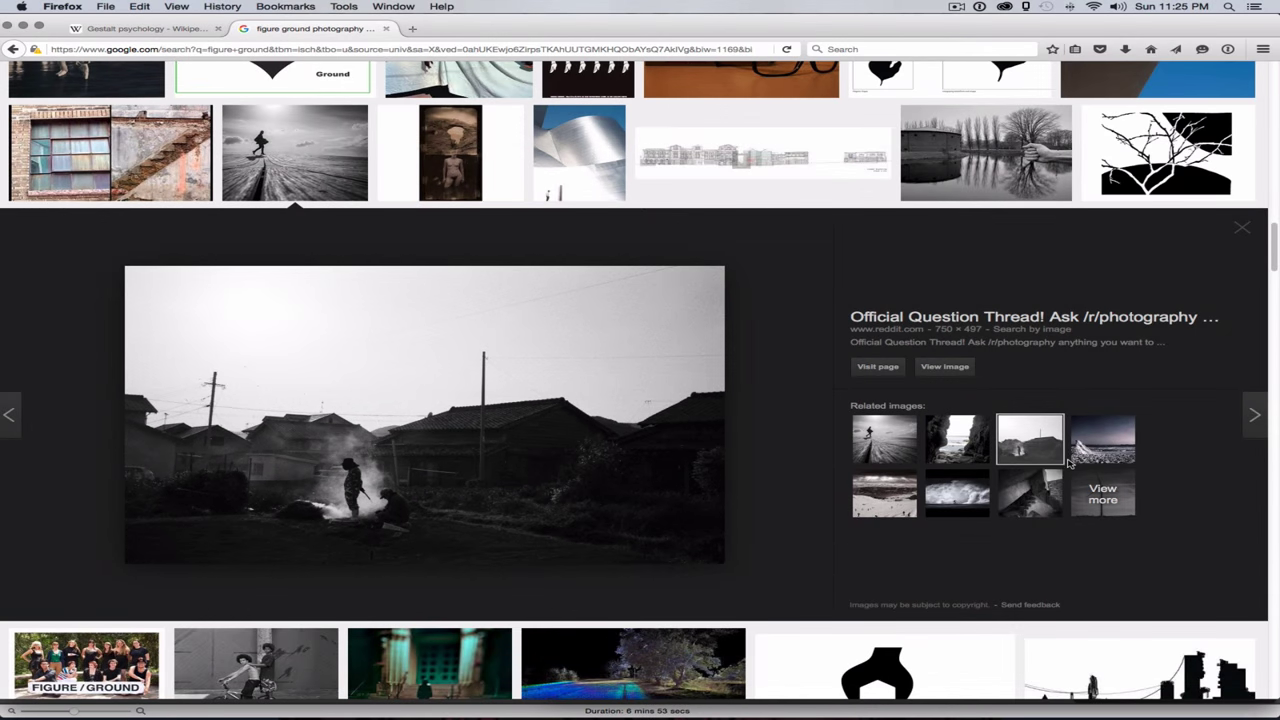
click(1077, 456)
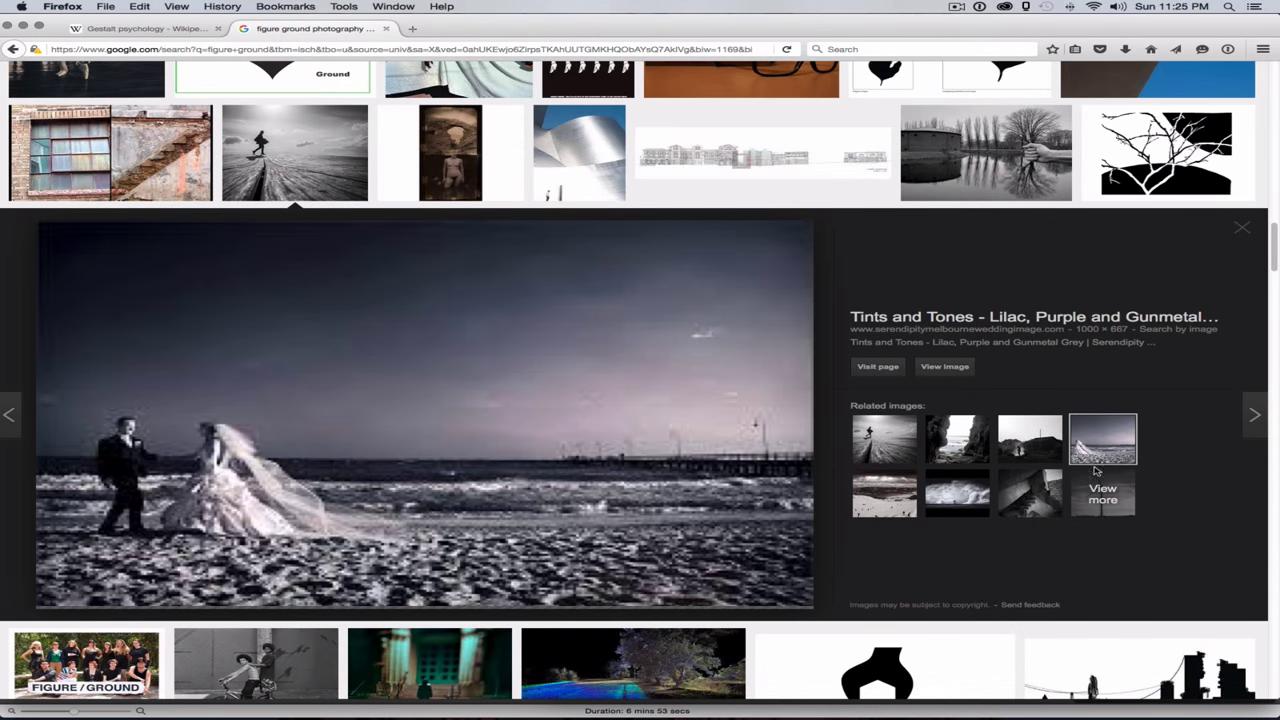
click(965, 497)
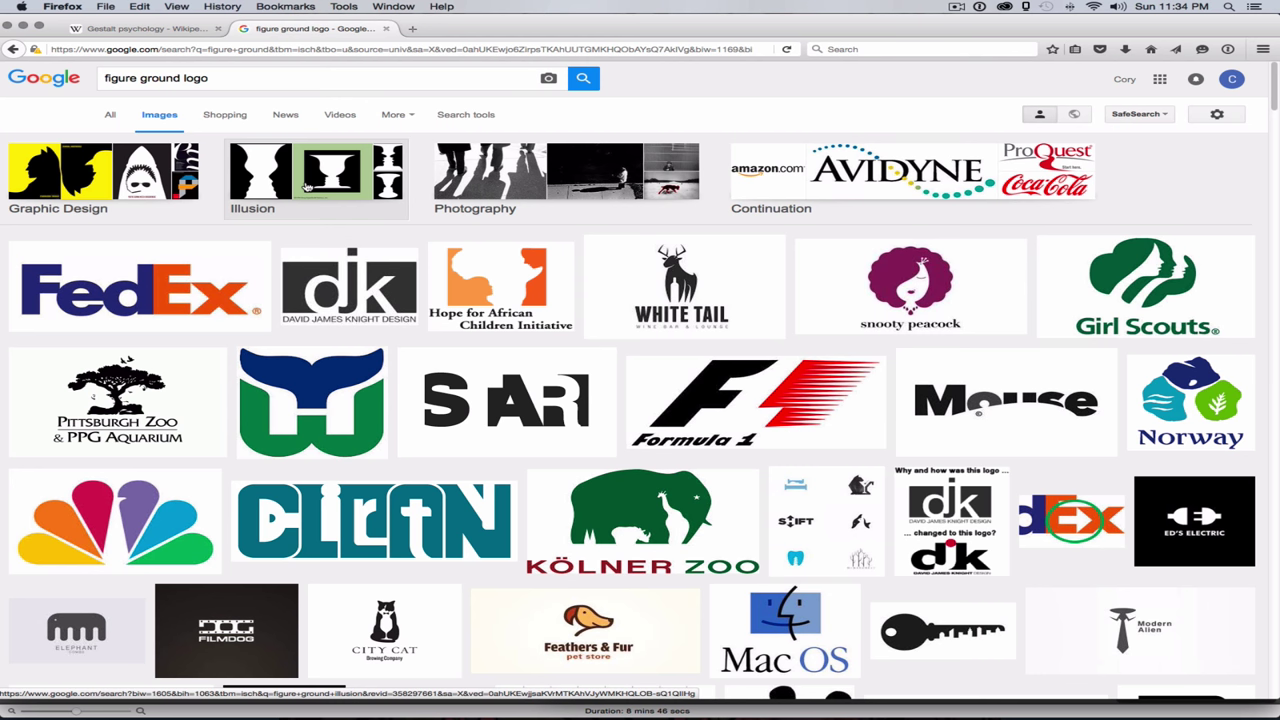
Step: Preview the FedEx and Apple logos, the Now you see me poster and the violin festival poster
click(251, 314)
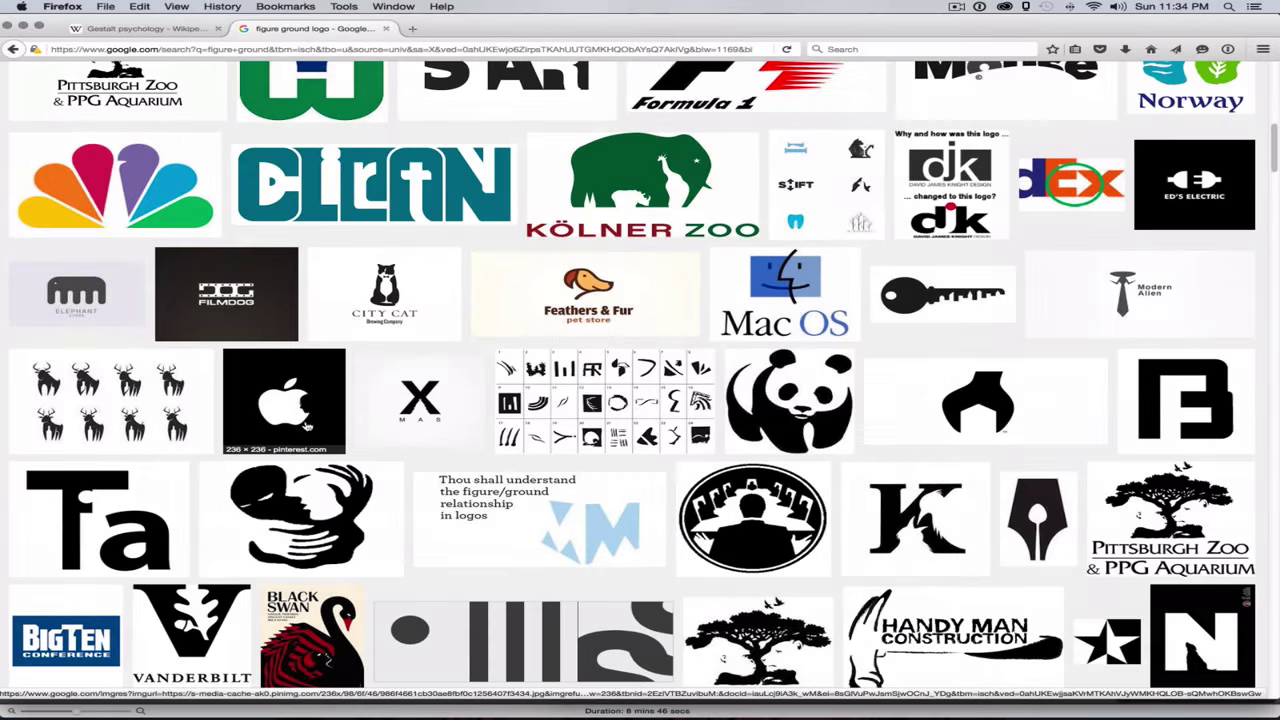
click(303, 431)
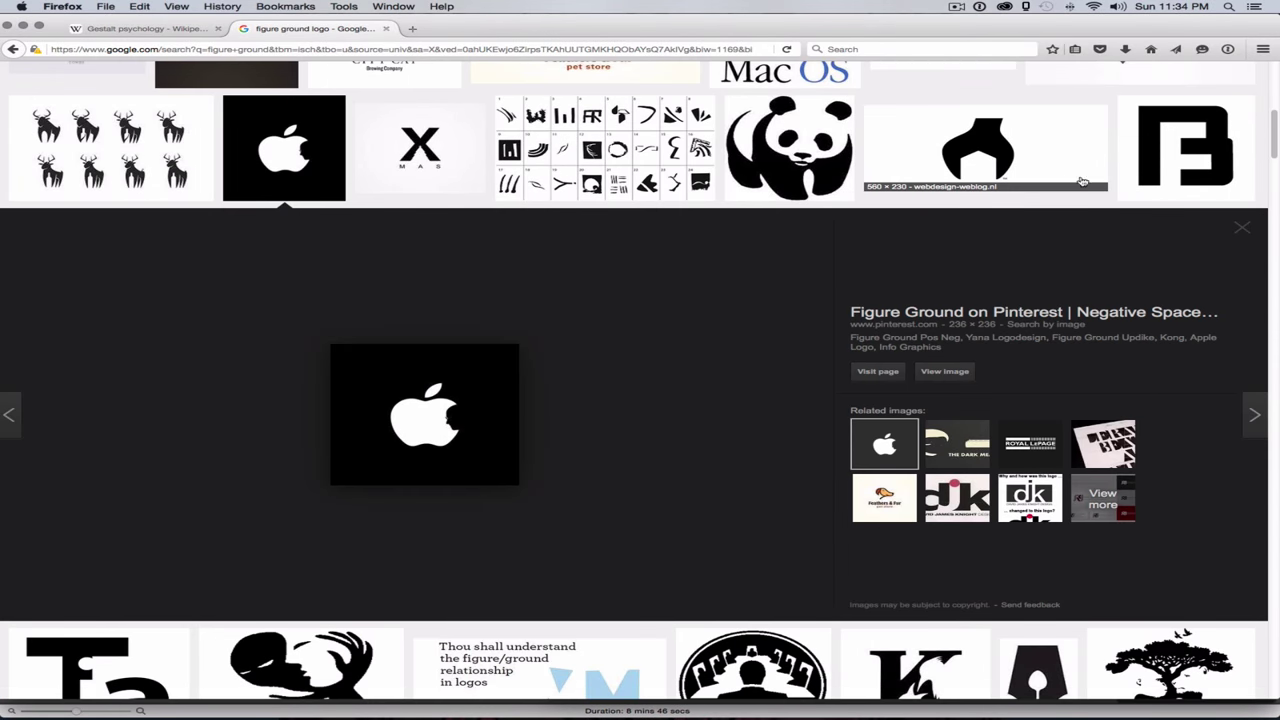
click(1024, 160)
scroll(1024, 160, down, 10)
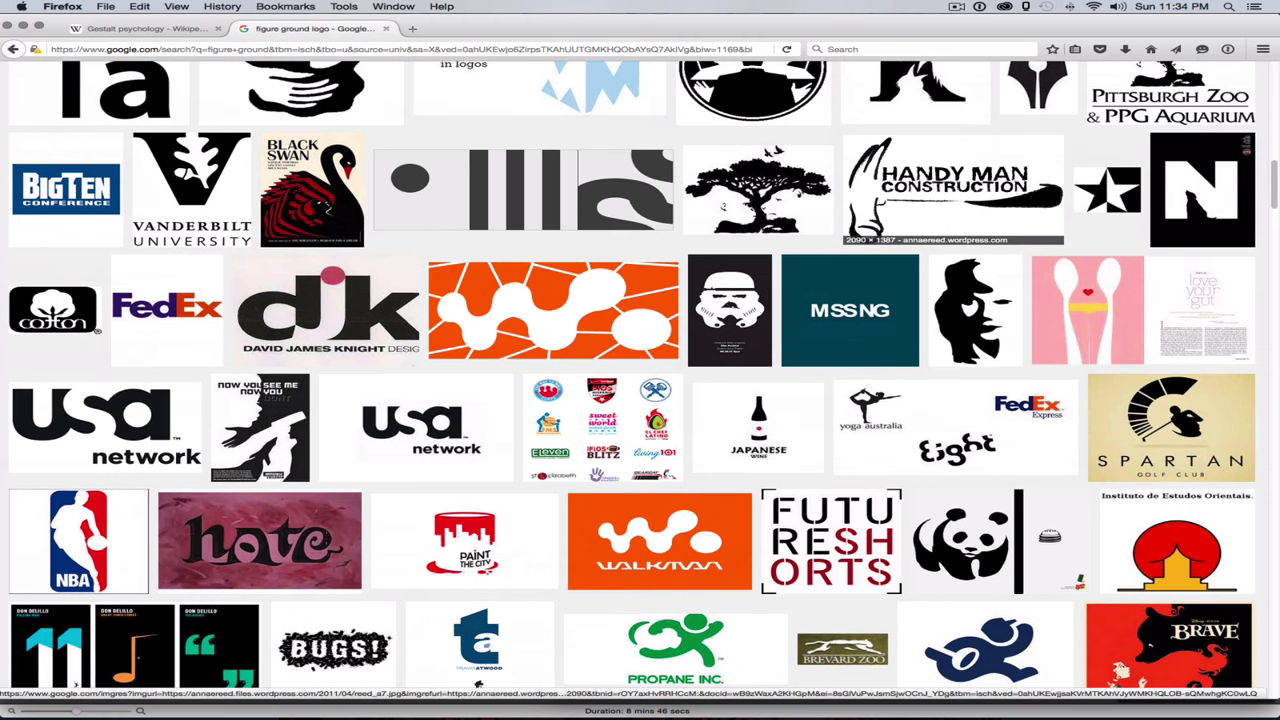
click(299, 459)
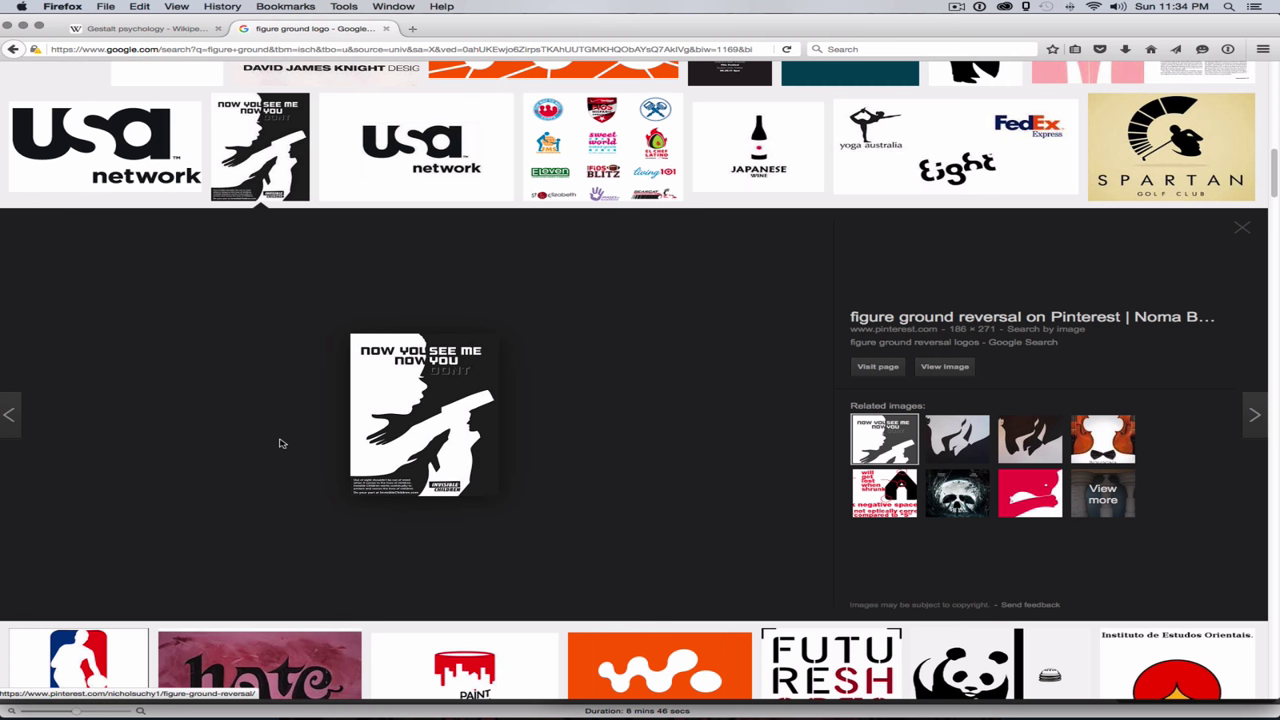
click(1092, 440)
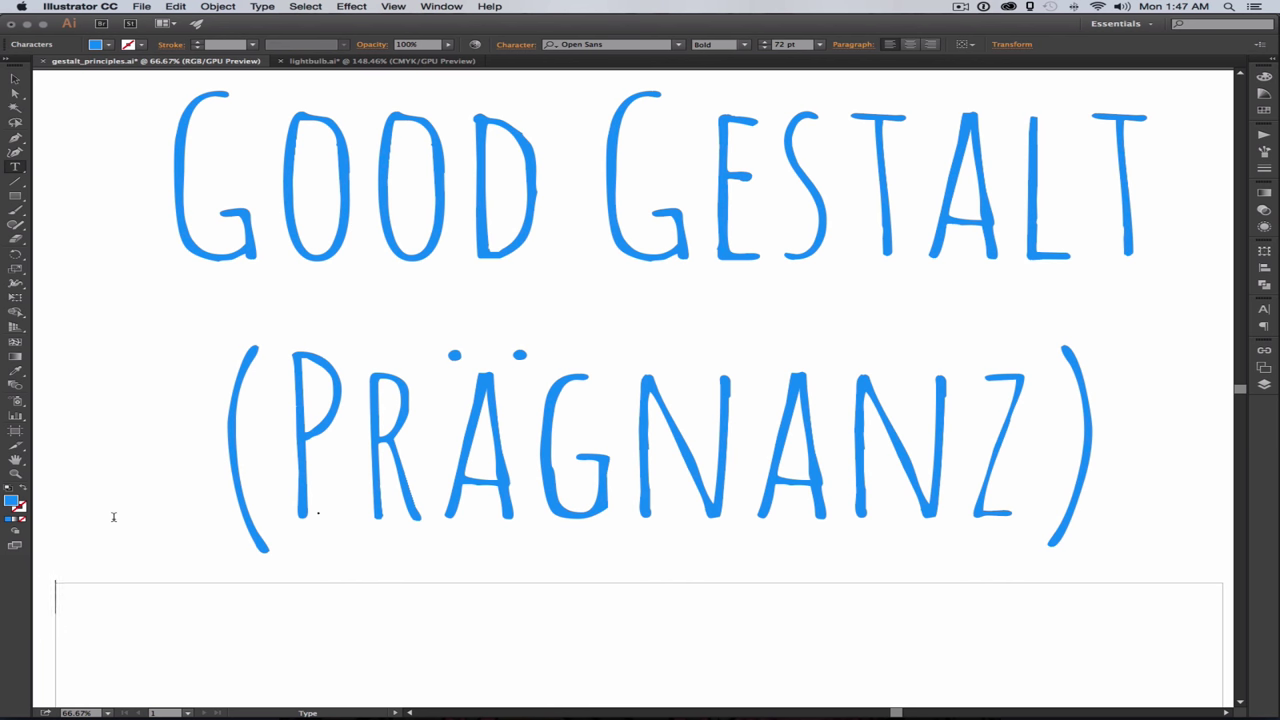
Step: Enter 'the mind seeks to simplify everything' centred under the heading
text(the mind)
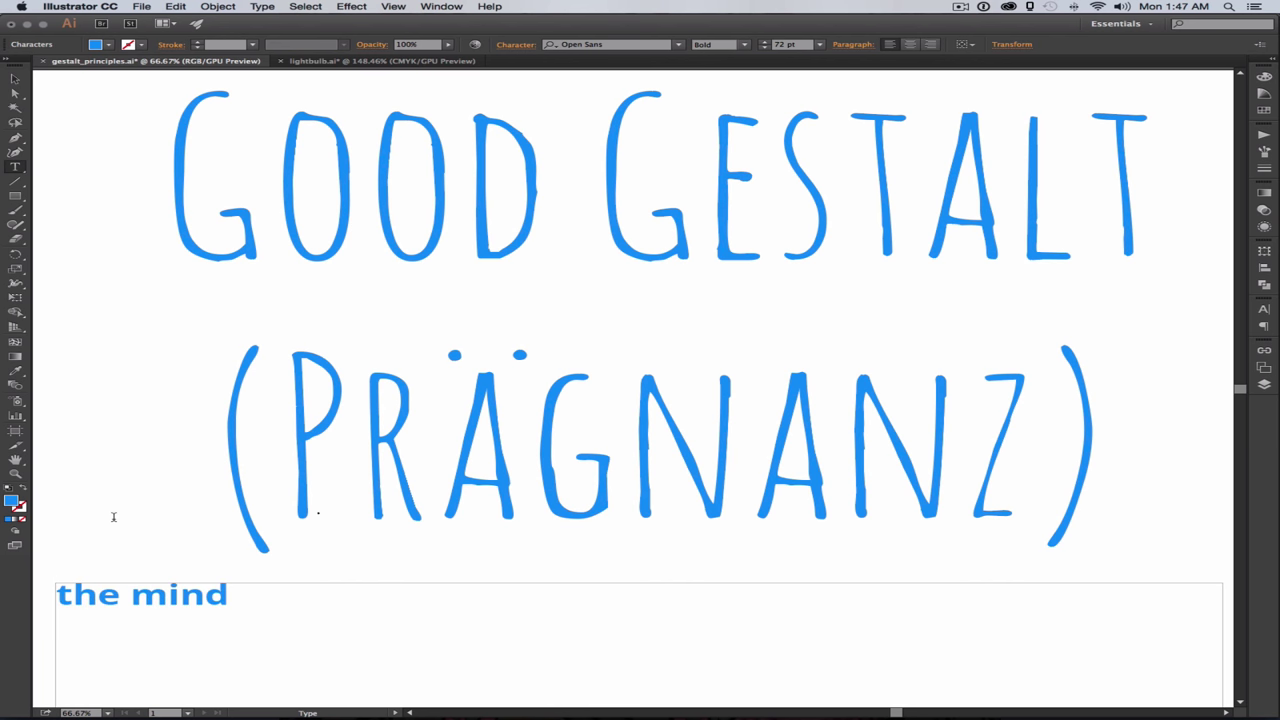
text( seeks t)
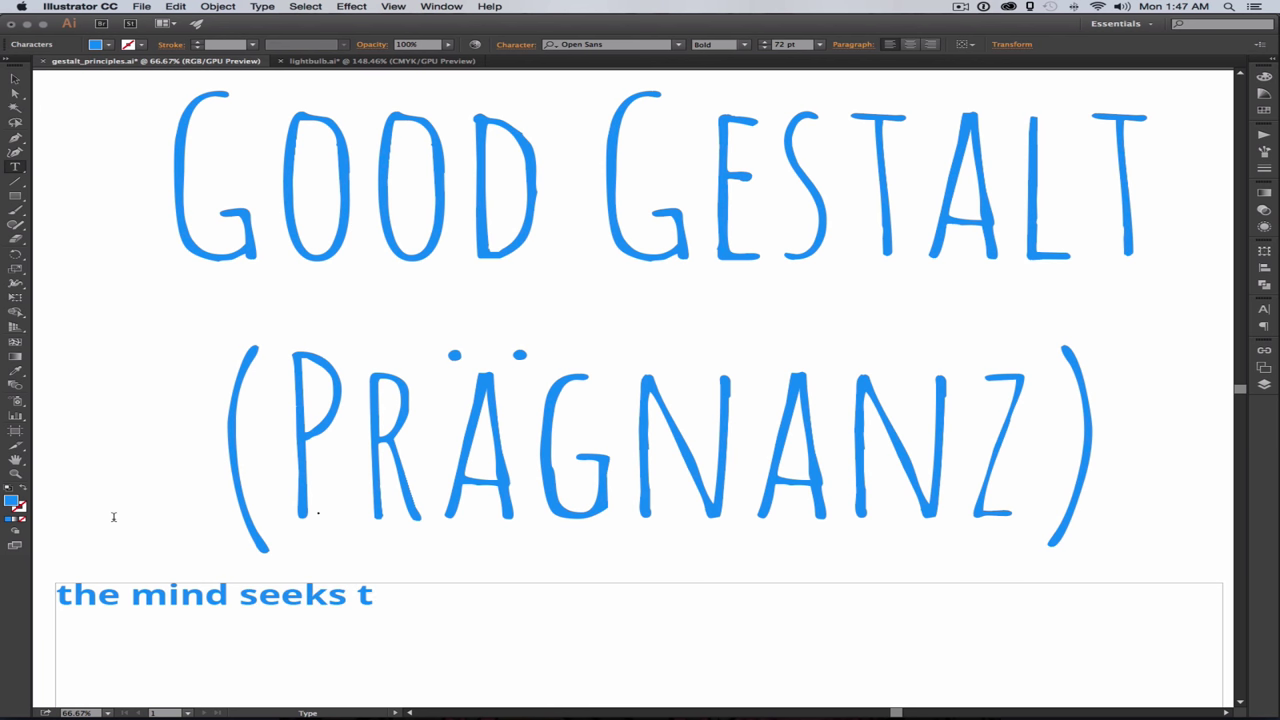
text(o simpli)
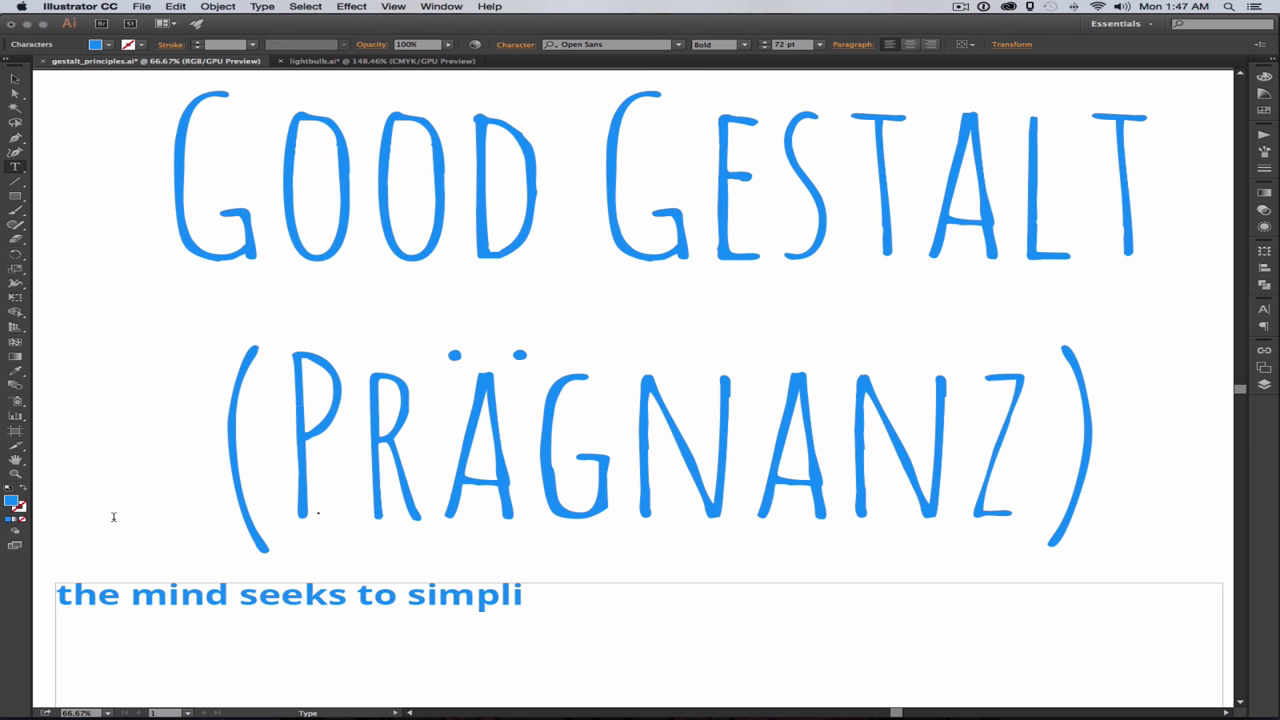
text(fy ever)
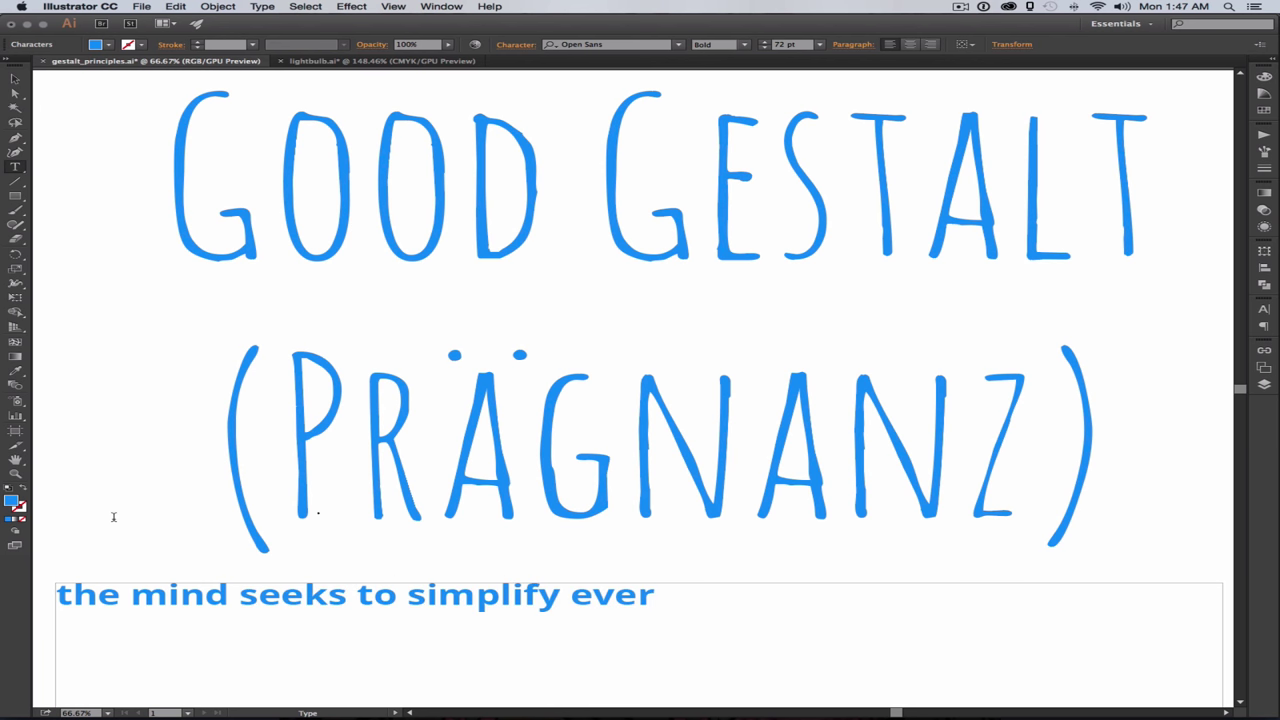
text(ything)
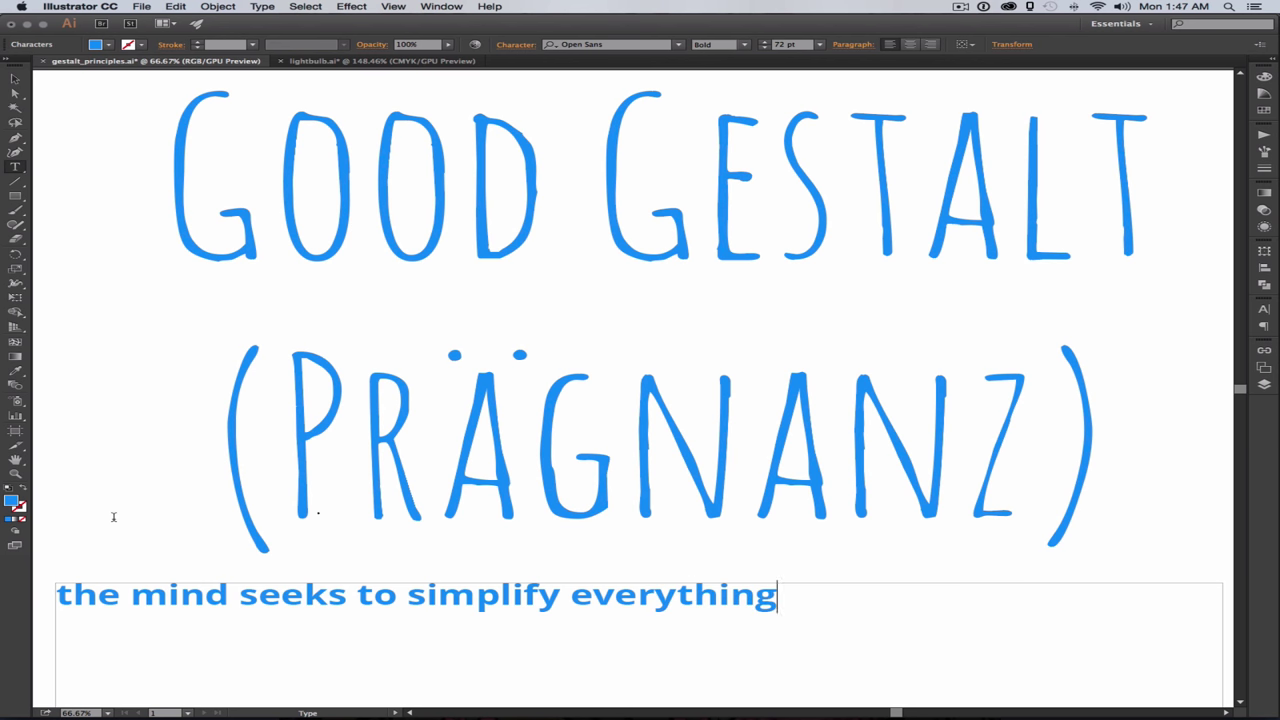
key(Escape)
click(911, 45)
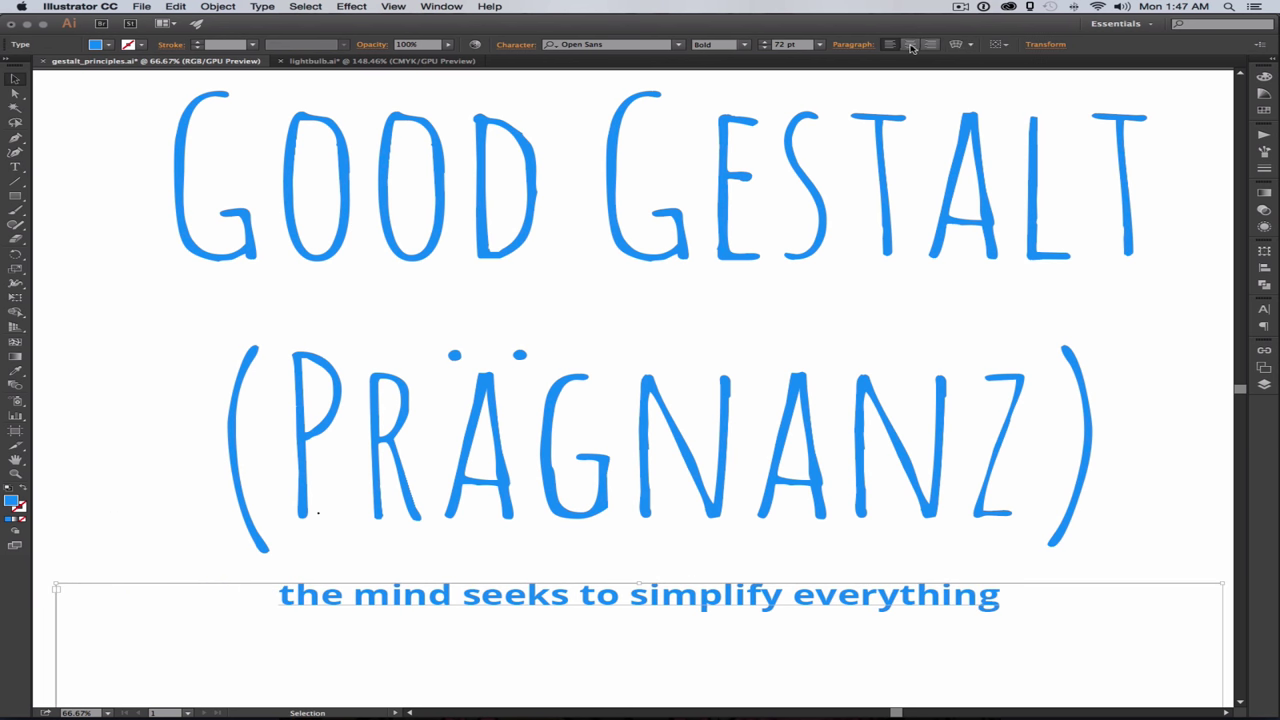
Step: Add the lines 'get rid of the complicated' and 'break it down' below it
key(t)
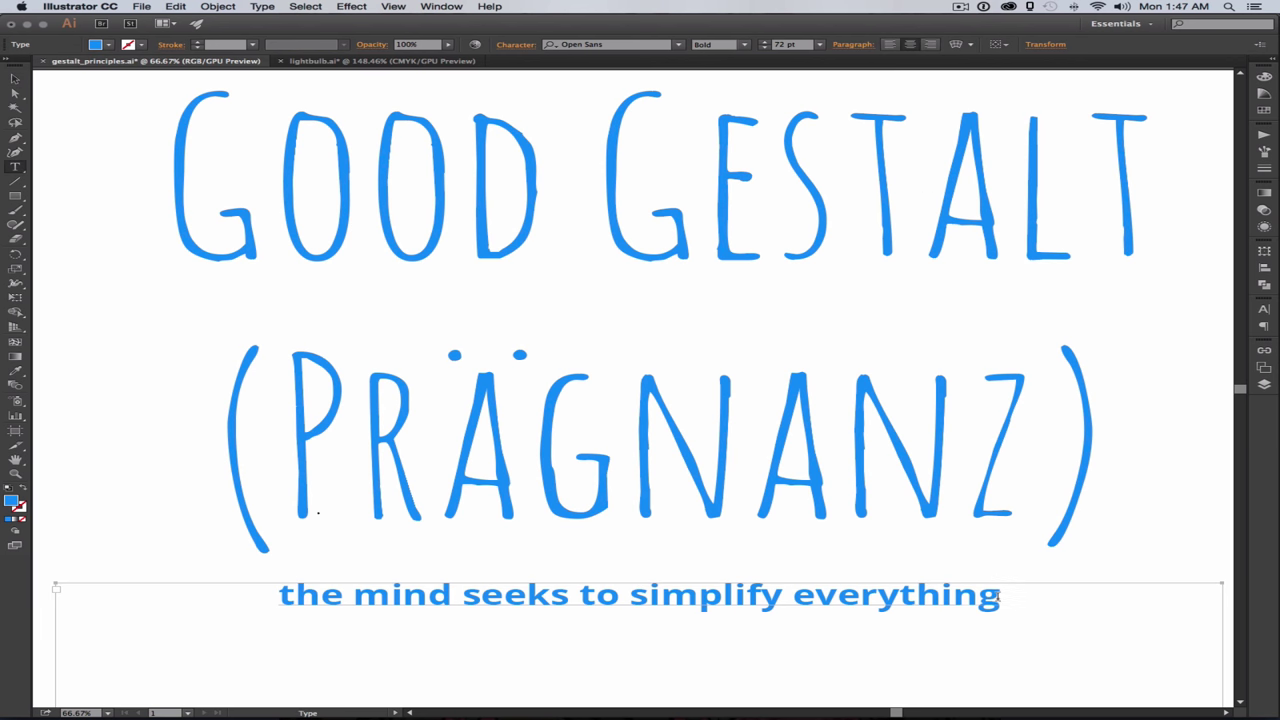
click(995, 605)
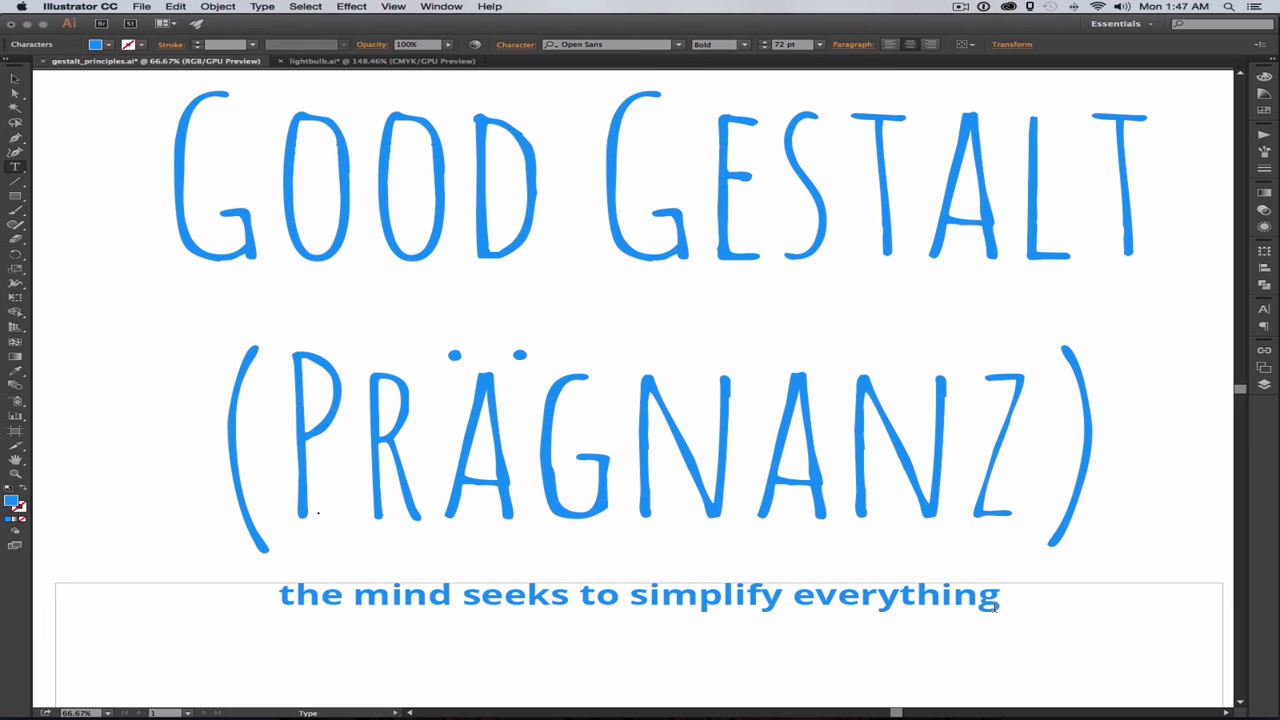
key(Return)
text(get rid of t)
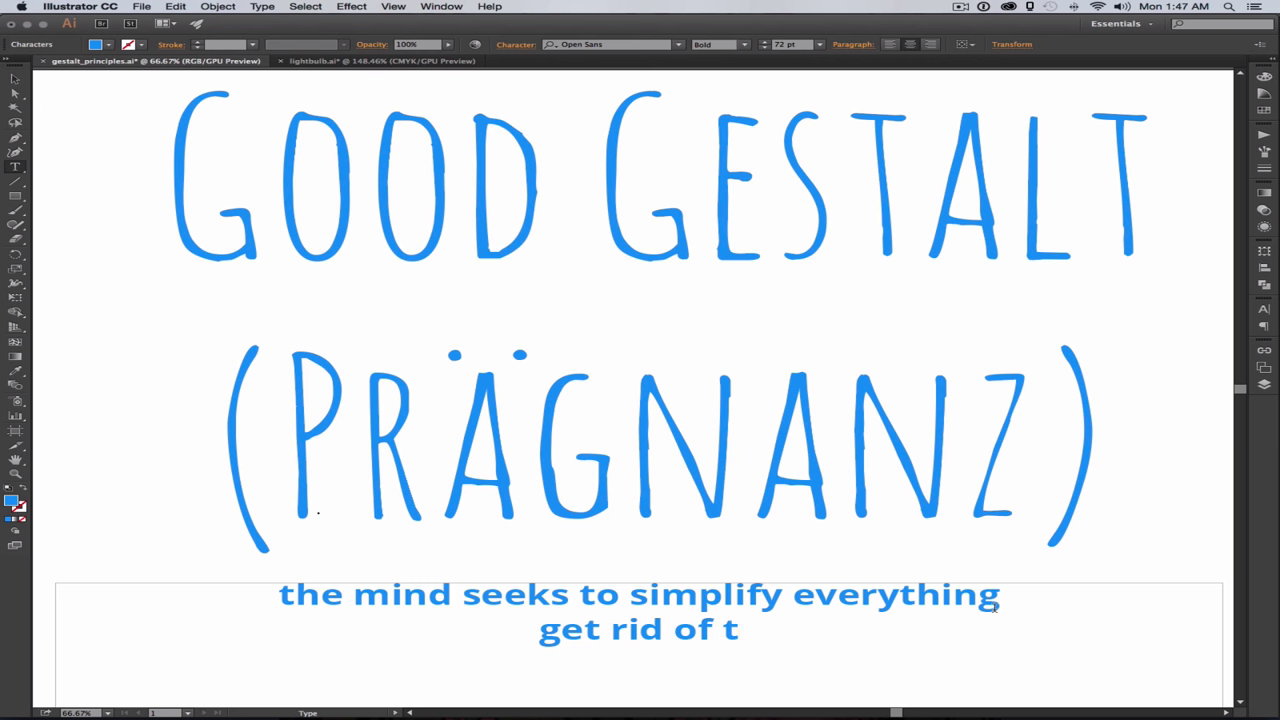
text(he complicated)
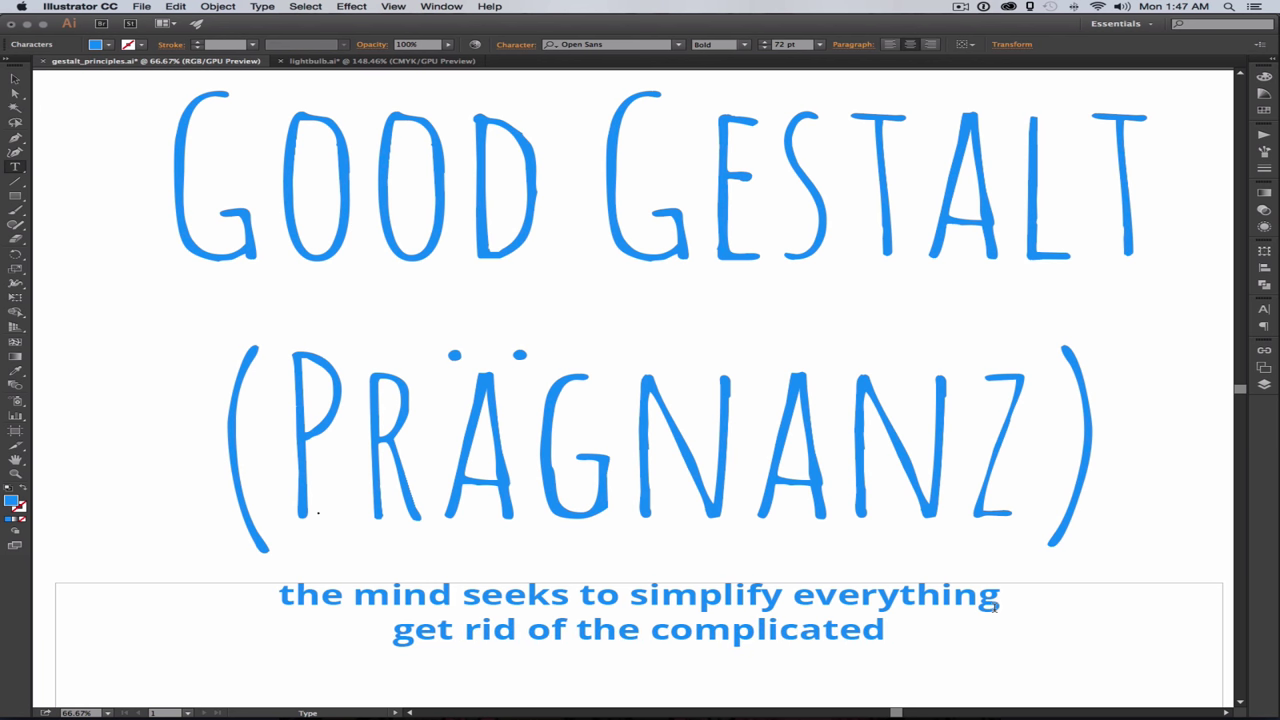
key(Return)
text(break )
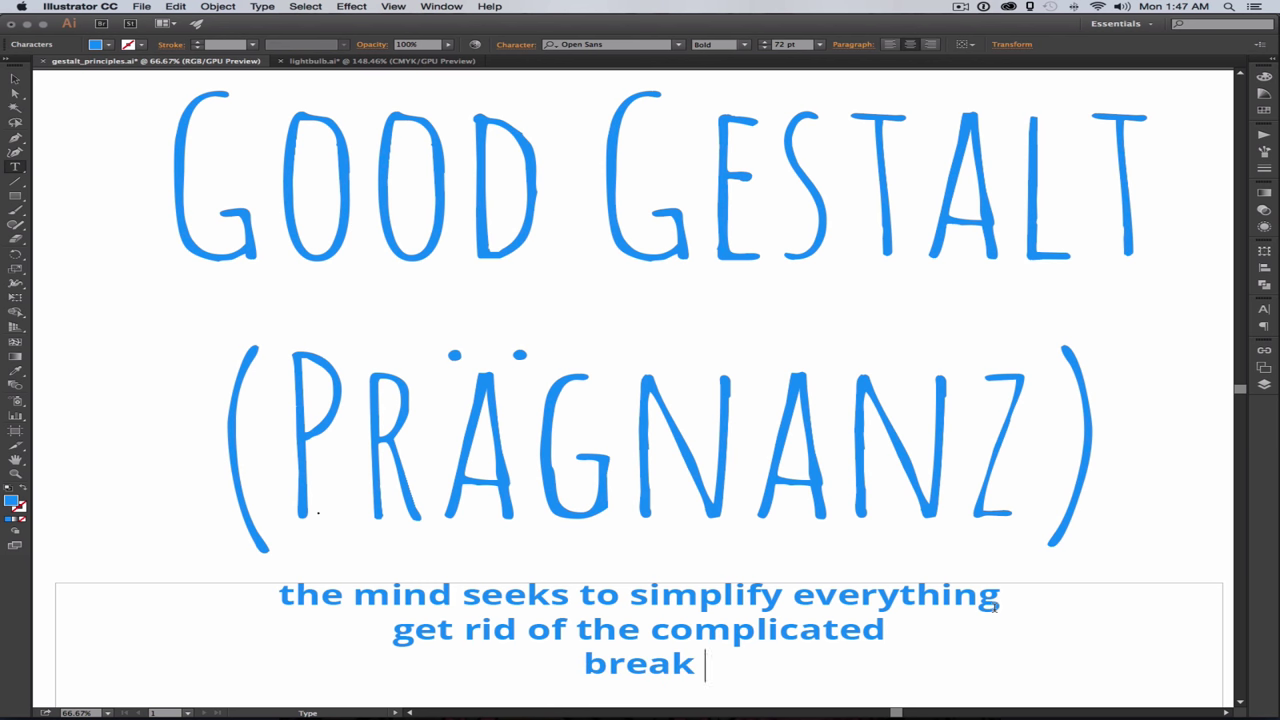
text(it down)
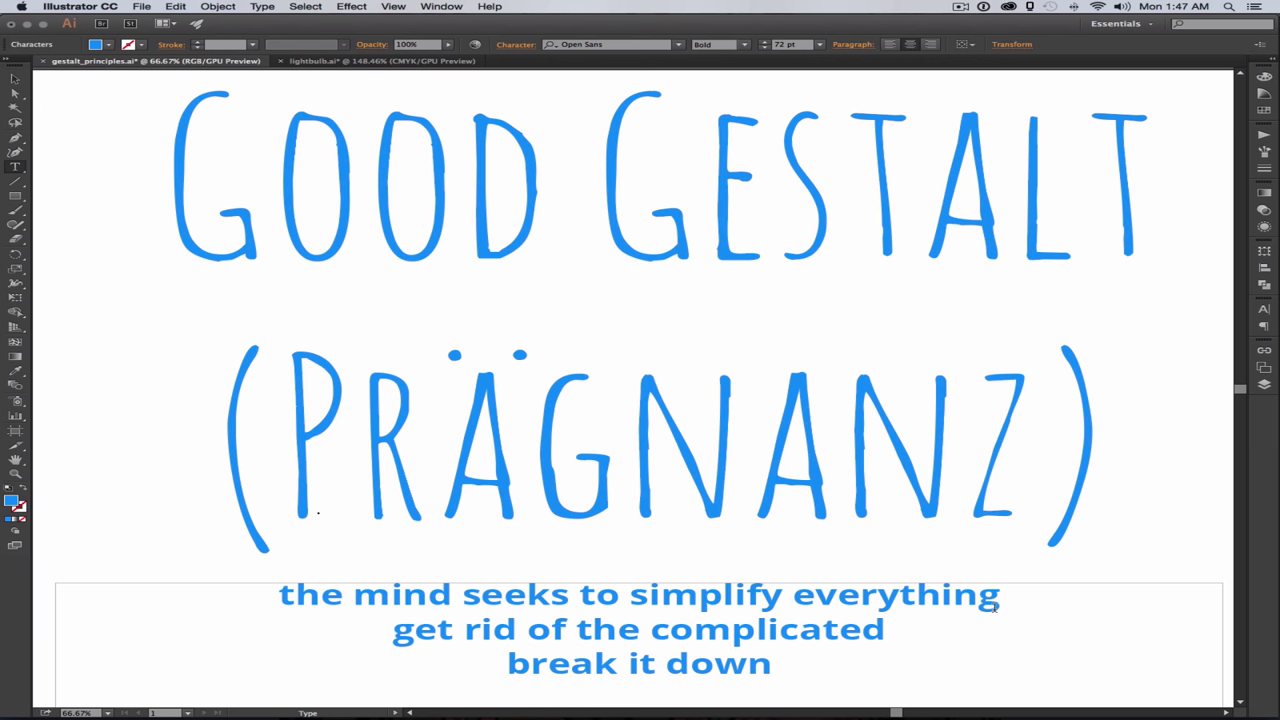
Step: Replace all the note text with 'symbol system... li'
key(super+a)
text(symbo)
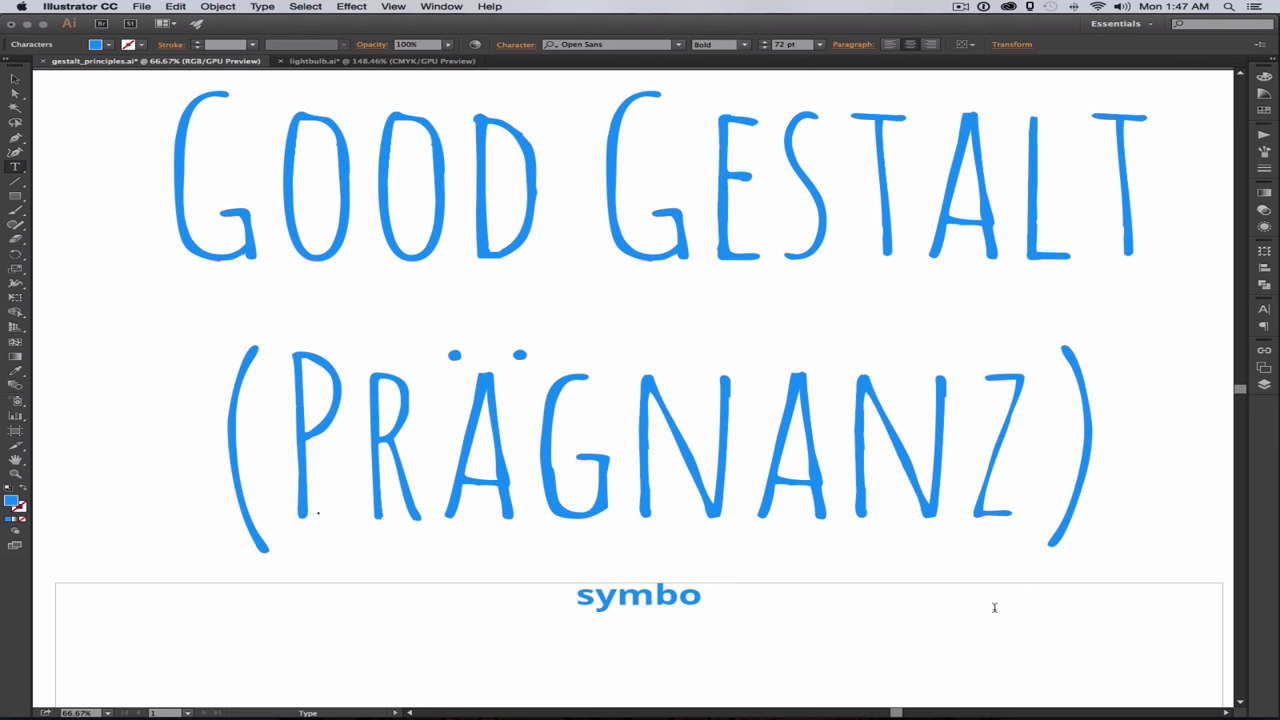
text(l syst)
key(BackSpace)
text(s)
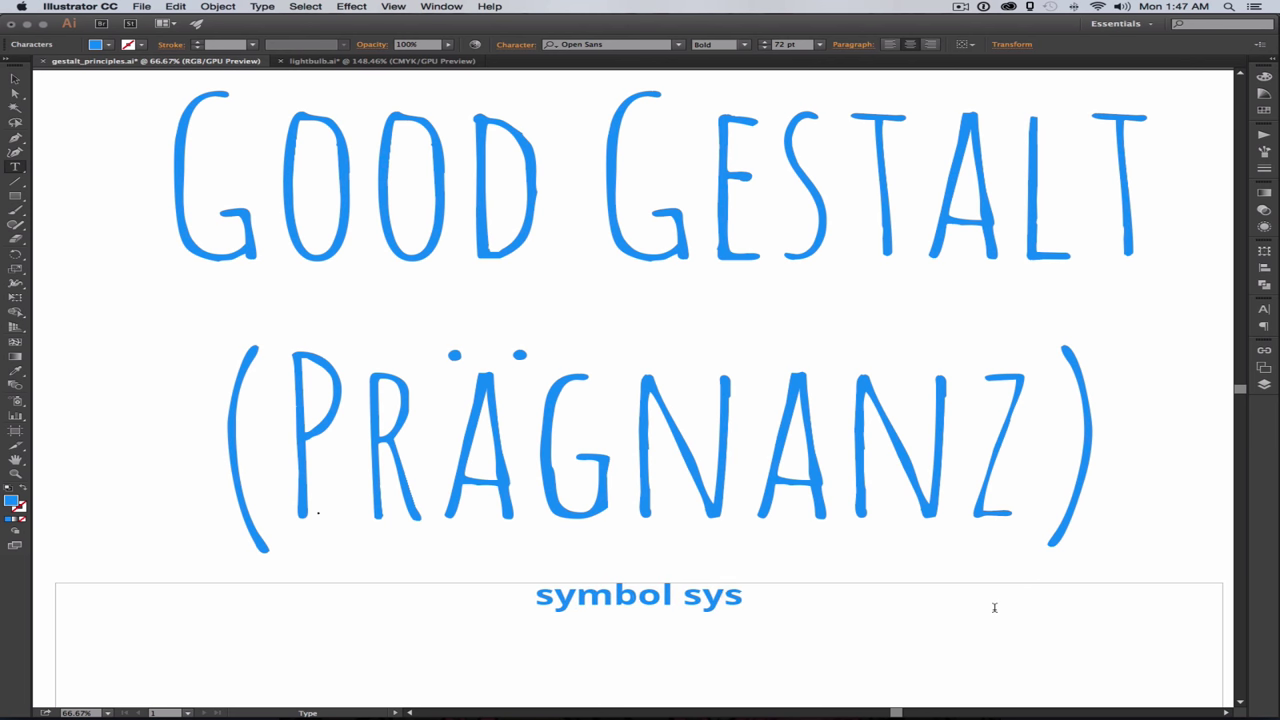
text(tem)
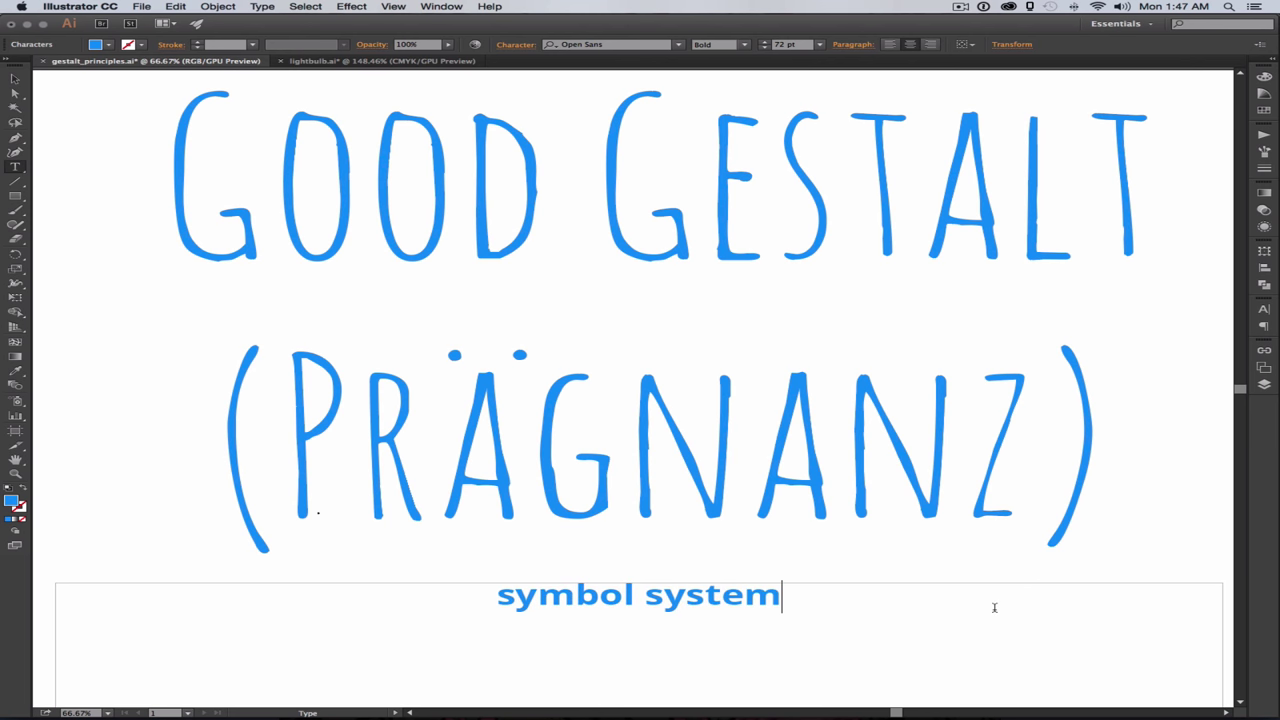
text(... li)
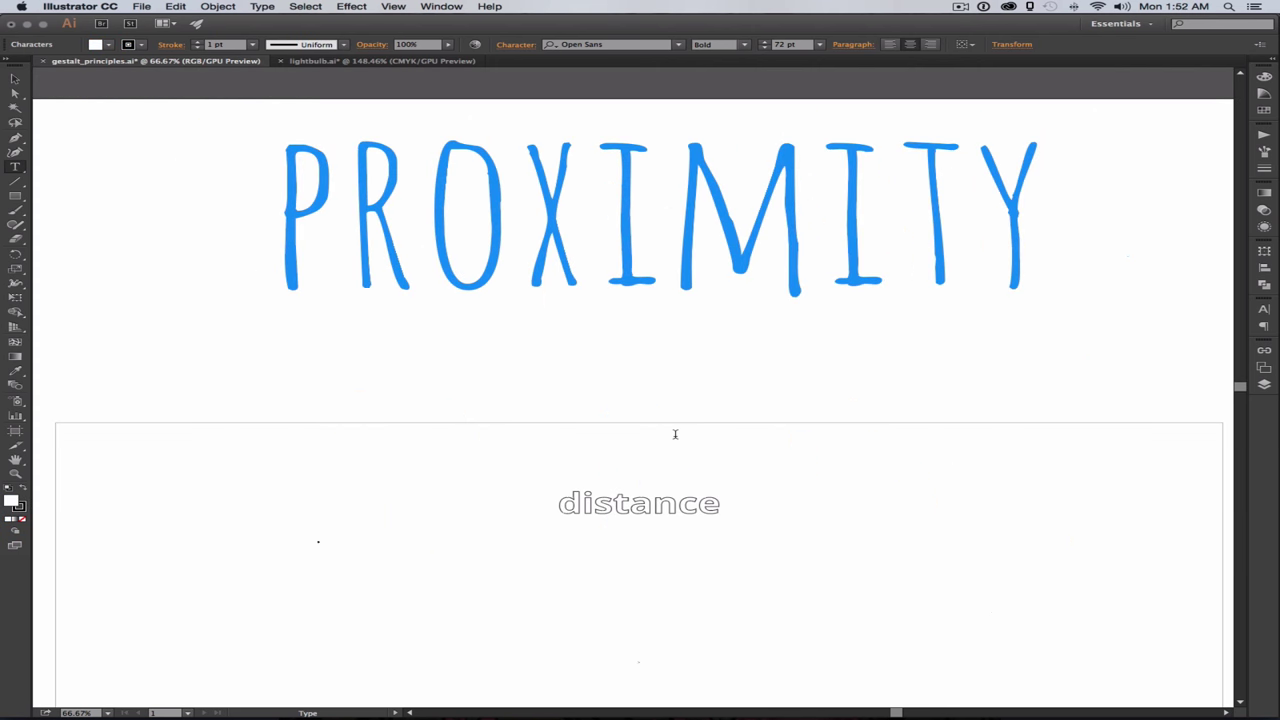
Step: Colour the 'distance' body text with the heading's blue using the Eyedropper
key(Escape)
key(i)
click(789, 263)
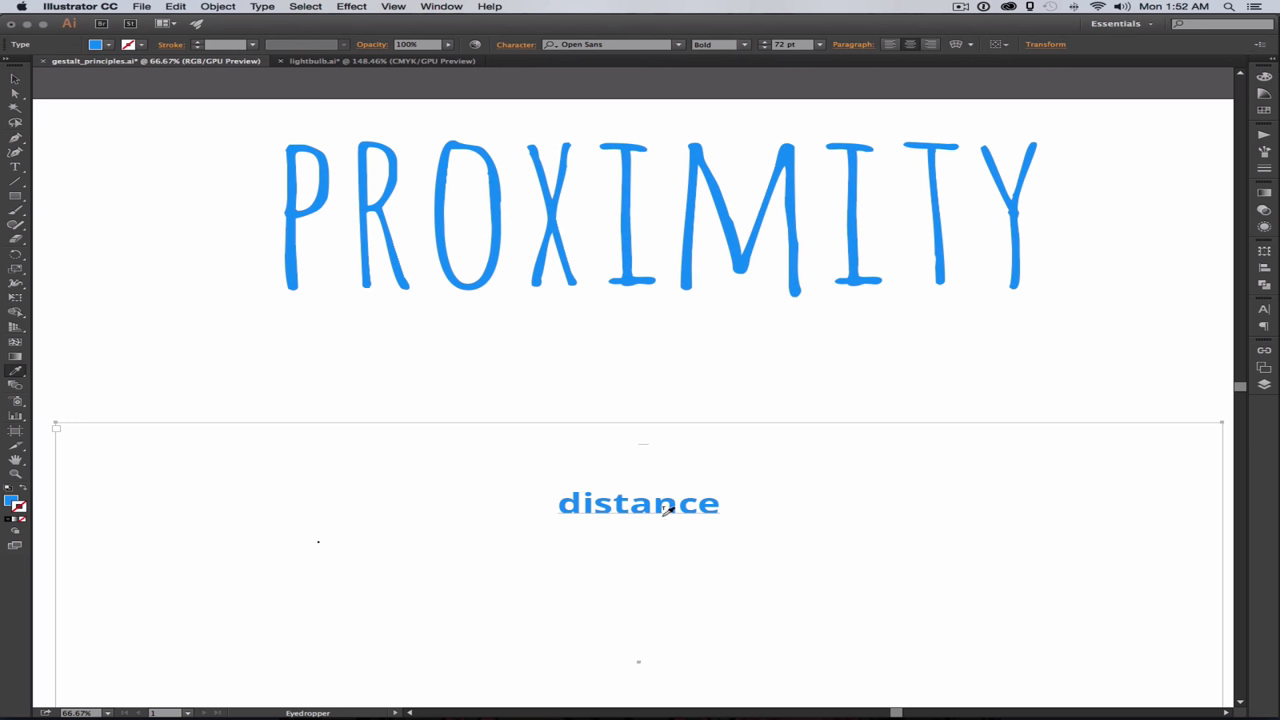
Step: Add 'indicates a relationship' and 'we tend to assume that things that are close together are related to each other.'
key(t)
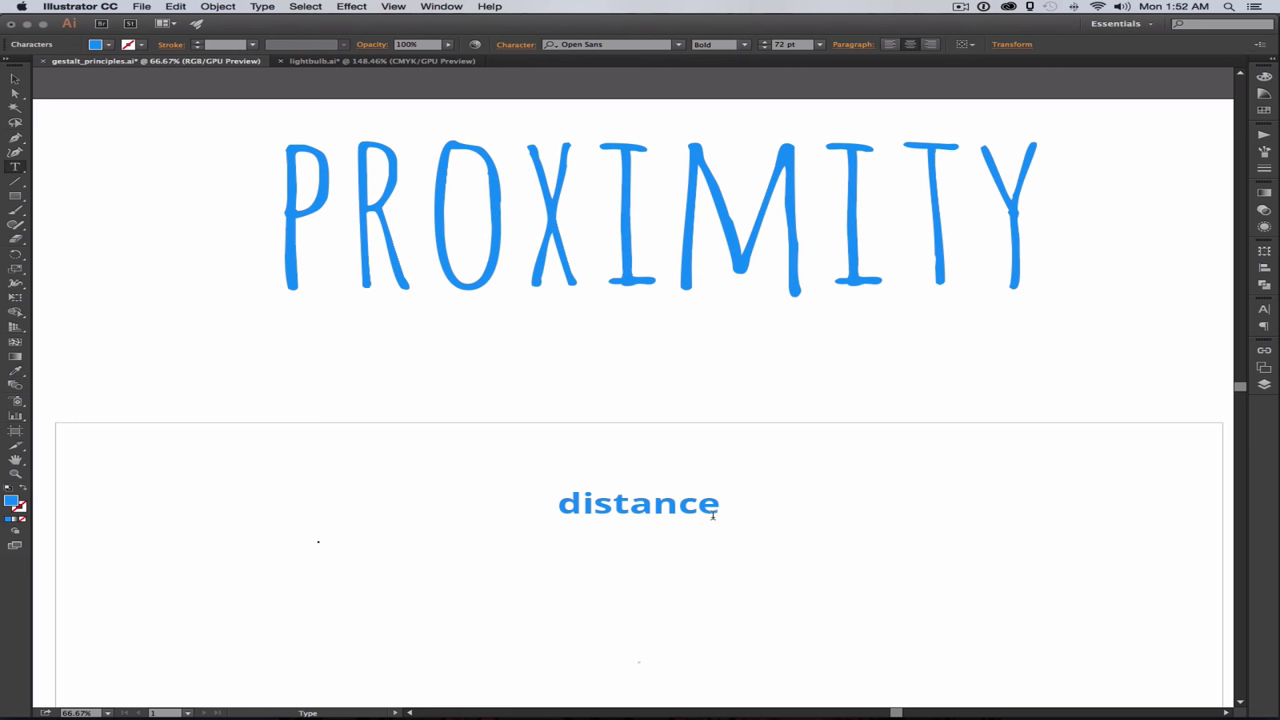
click(713, 512)
text(indicates a)
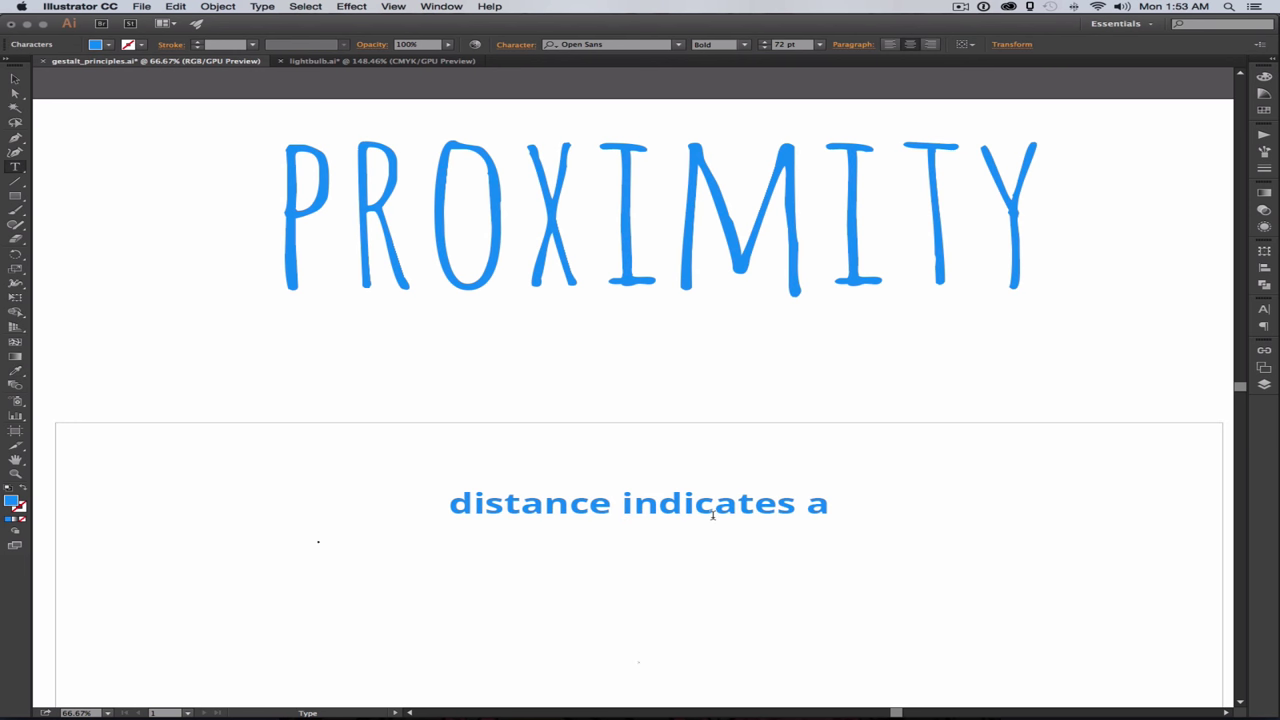
text( relationship)
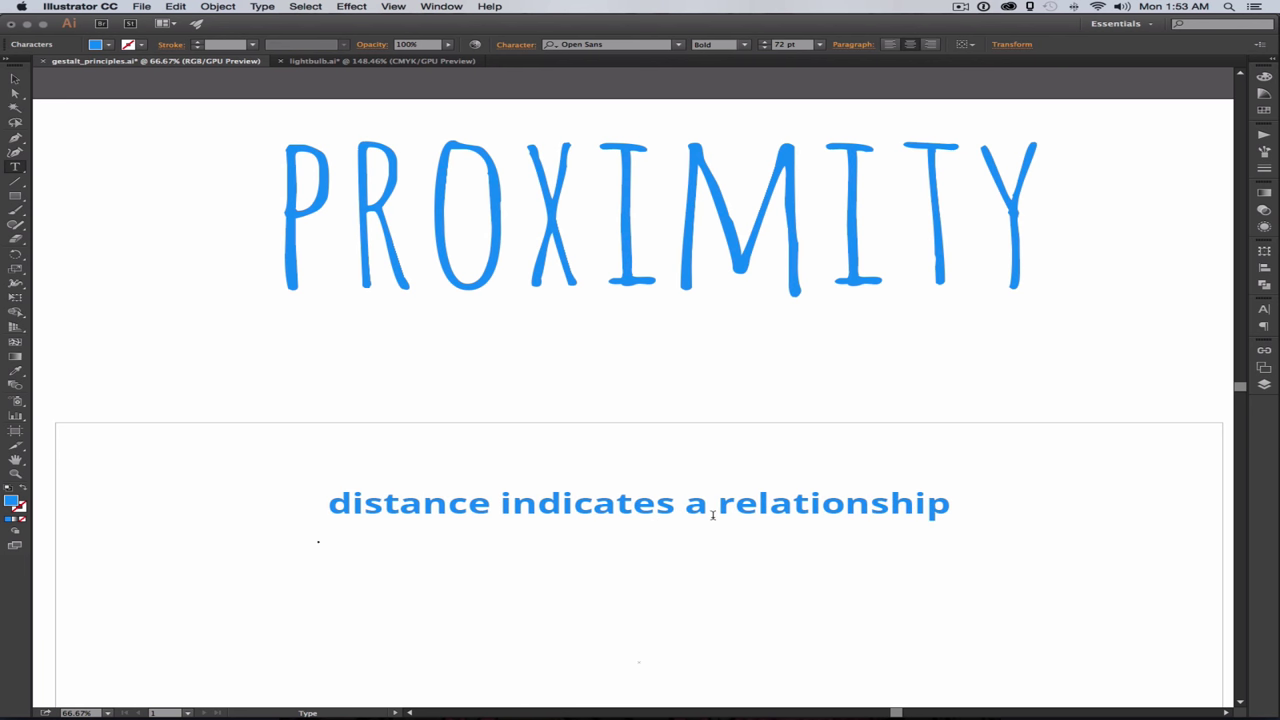
key(Return)
text(we tend to)
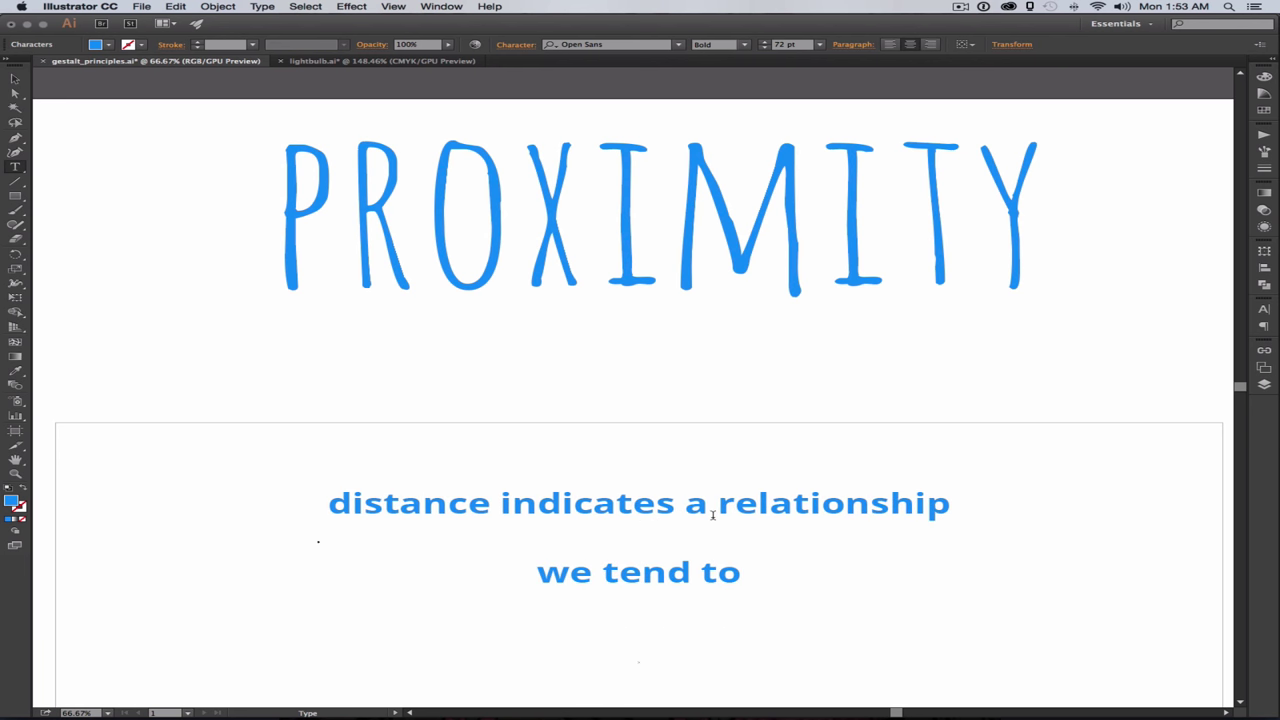
text( assume that t)
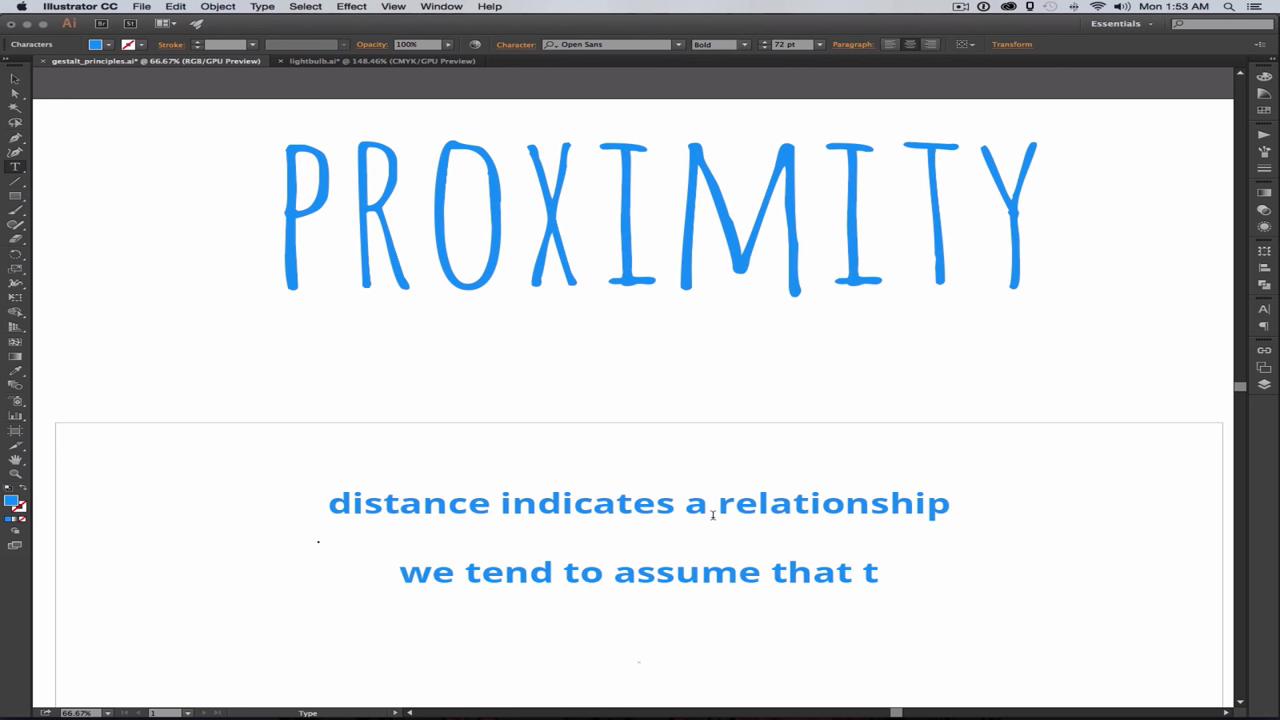
text(hings that are close)
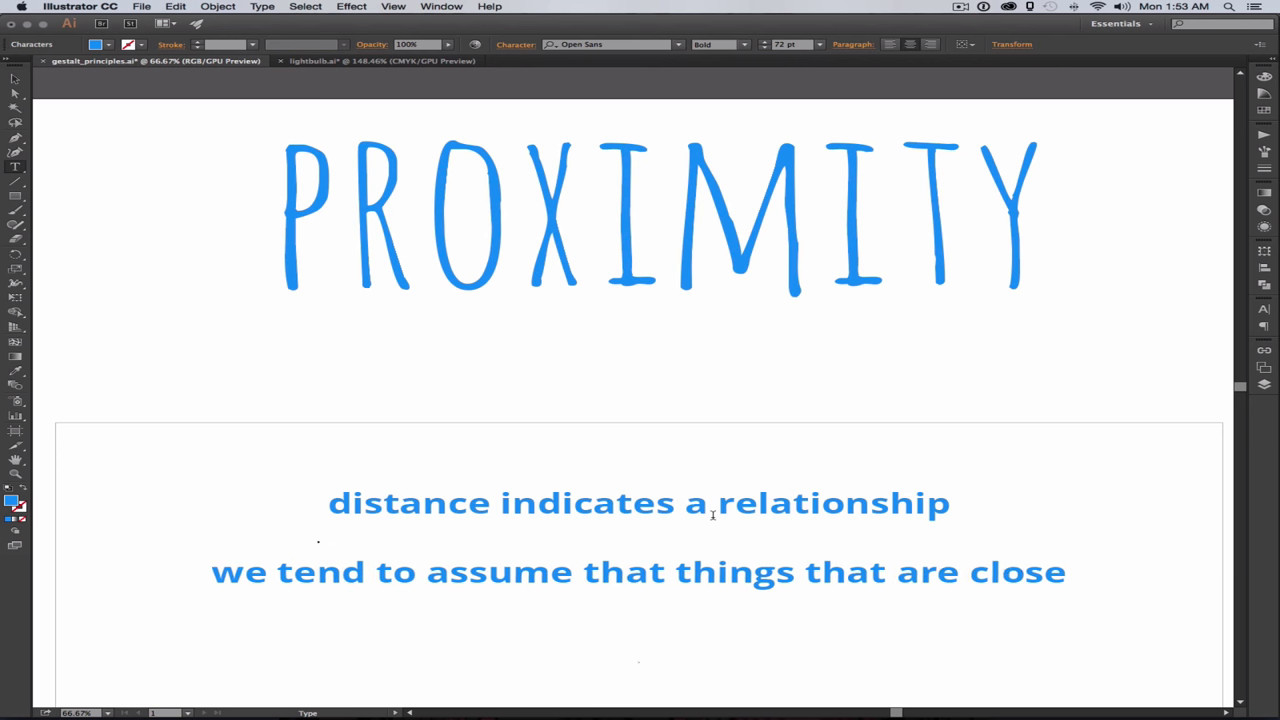
text( toget)
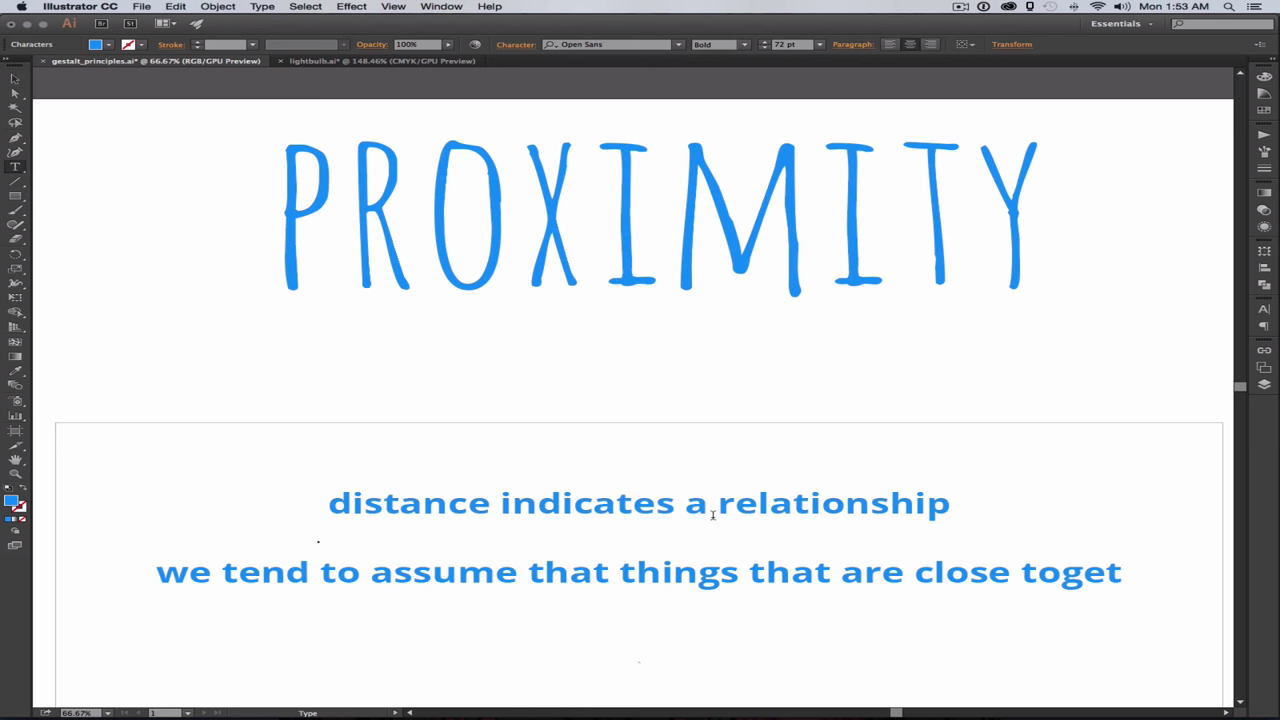
text(her are relat)
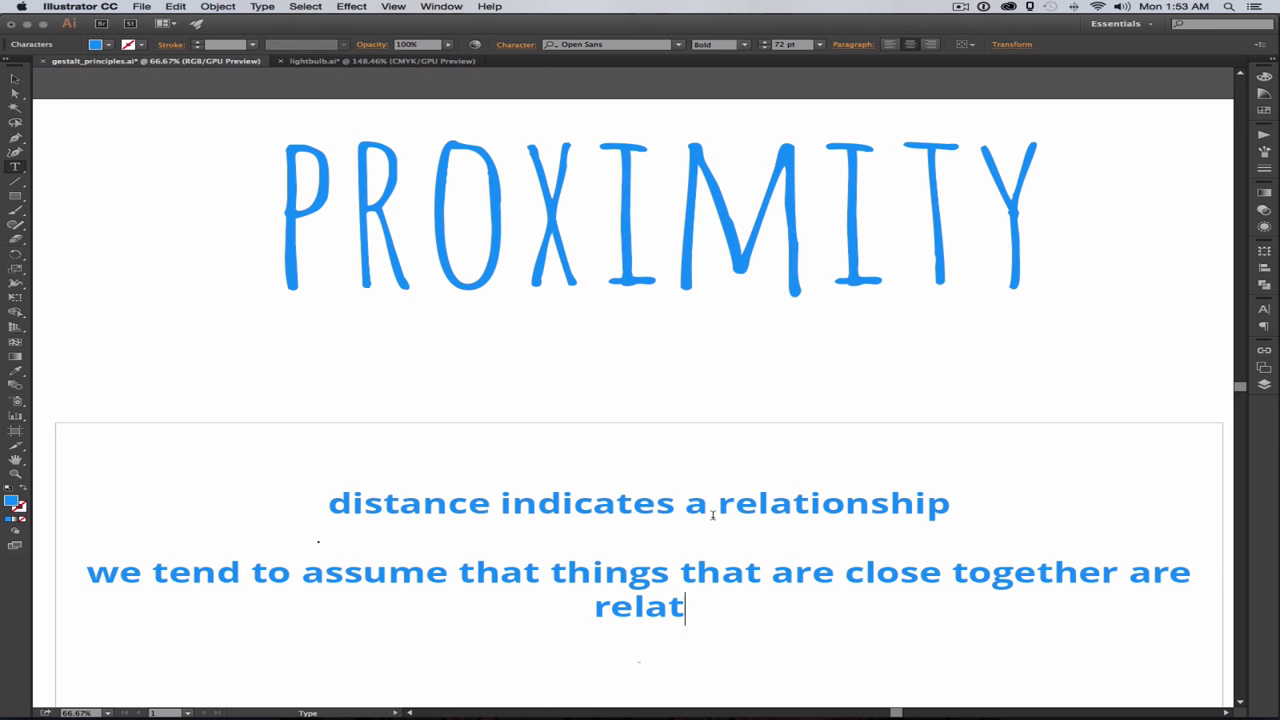
text(ed to each other.)
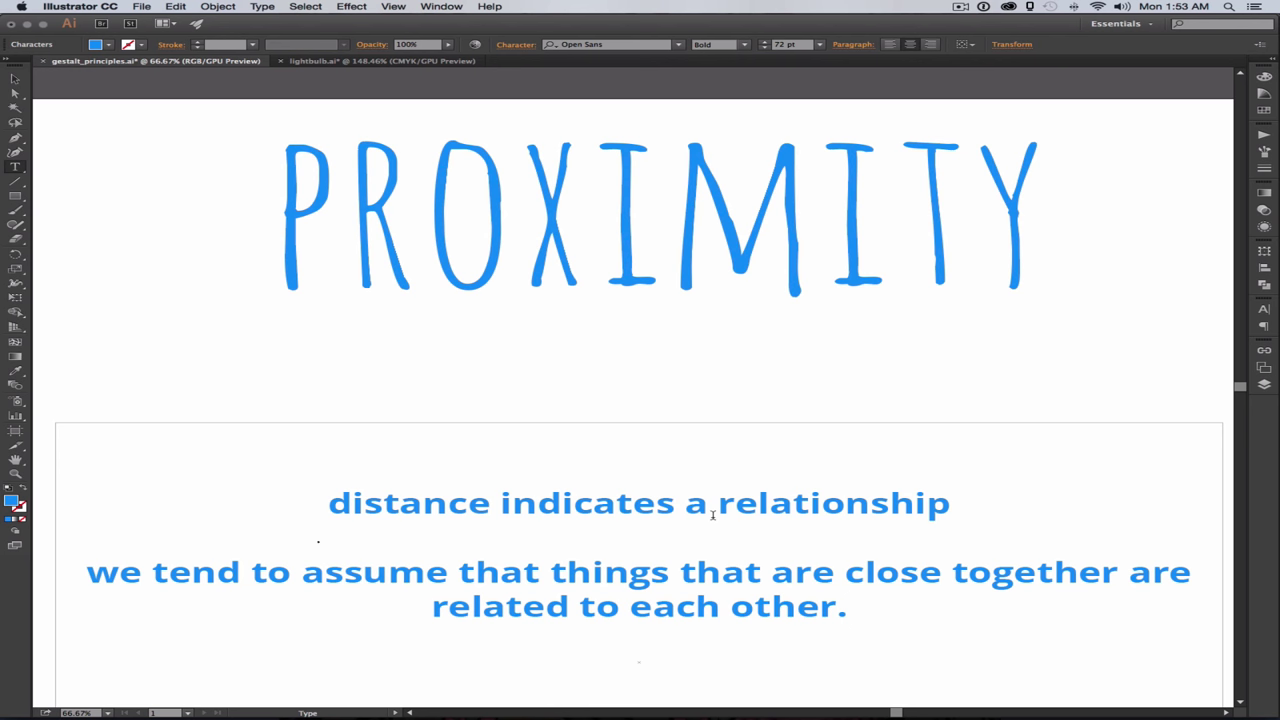
super+click(714, 520)
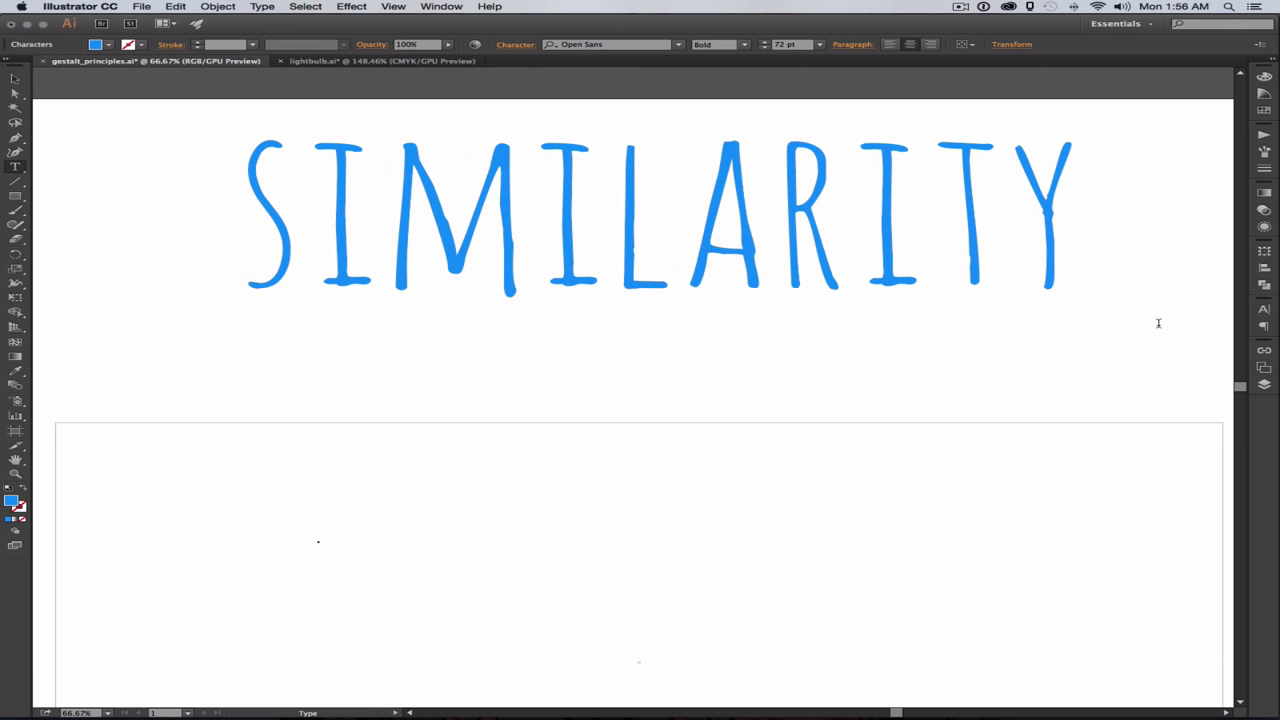
Step: Type 'things that have similar qualities are like each other' and 'if they look similar, we assume that they are similar'
text(things that have similar)
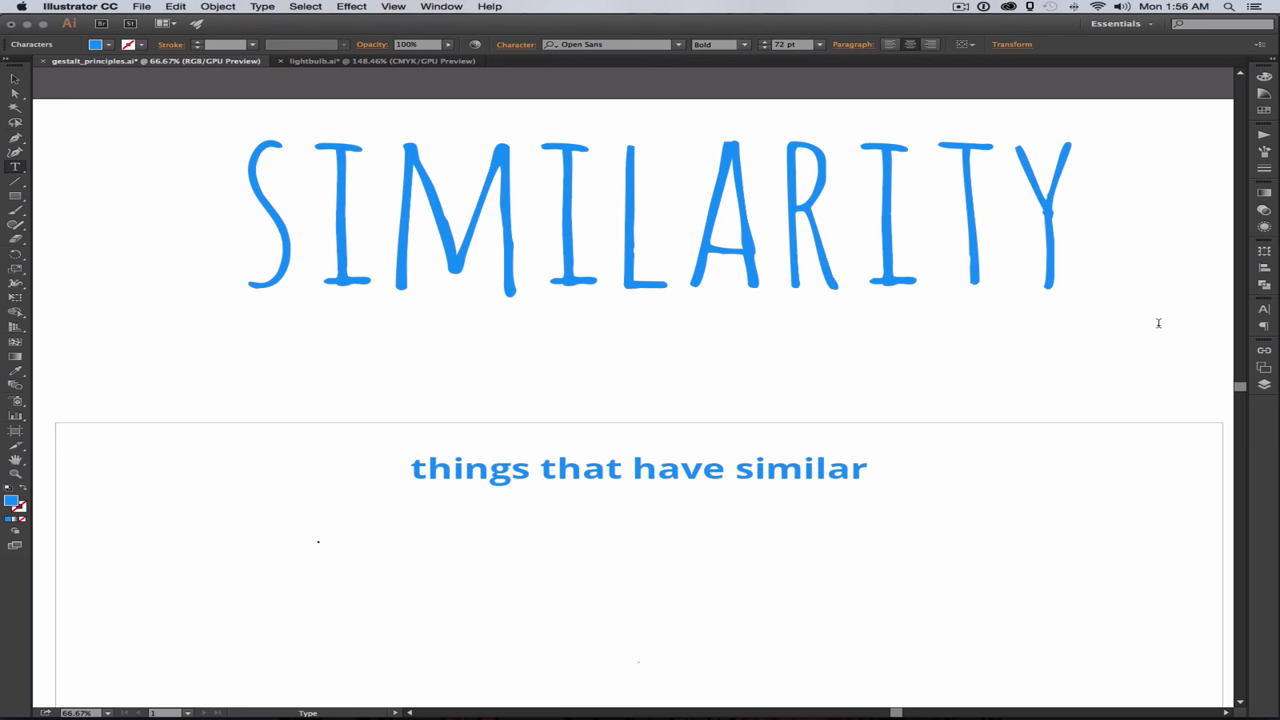
text( qualities are like each other)
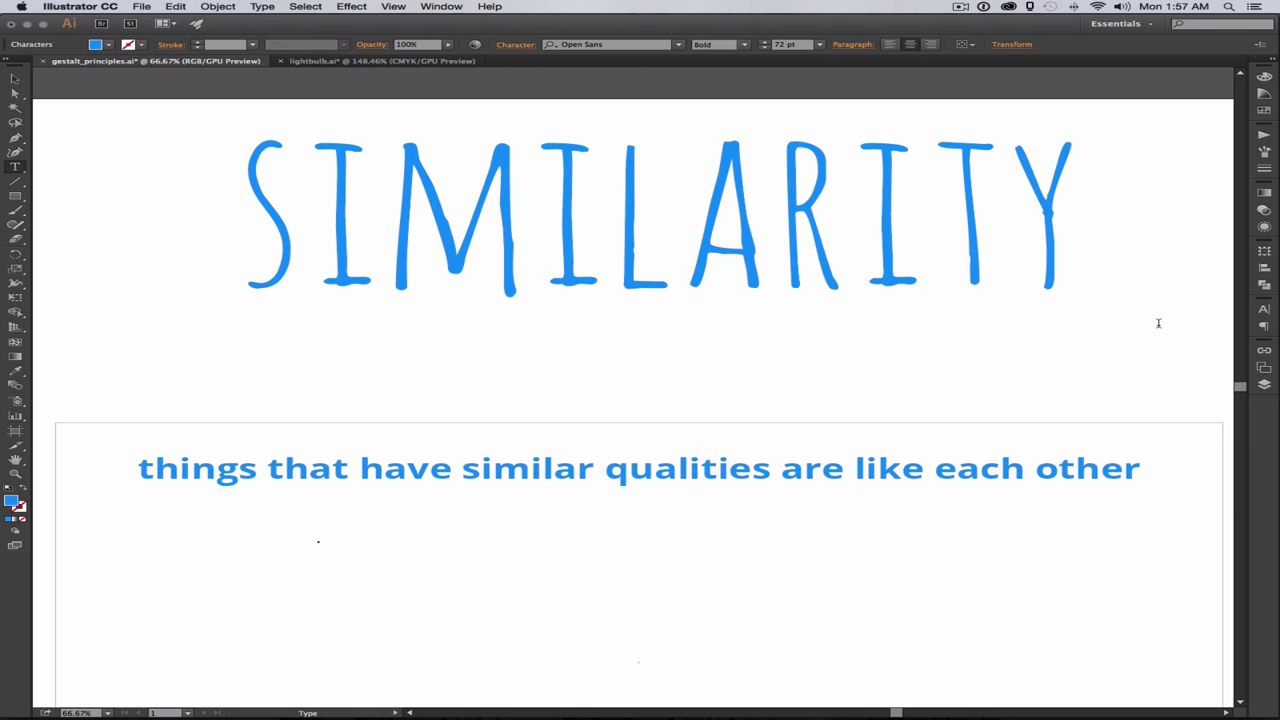
key(Return)
text(if they look similar, we assume that they are similar)
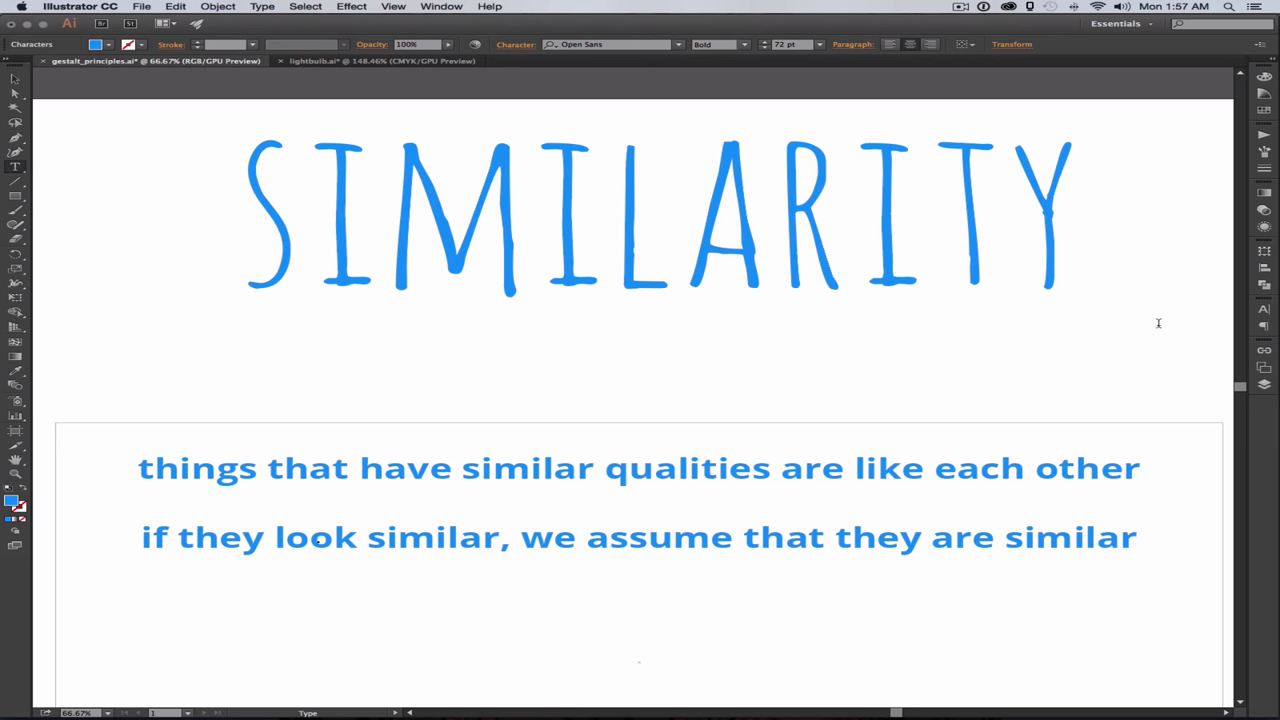
key(Escape)
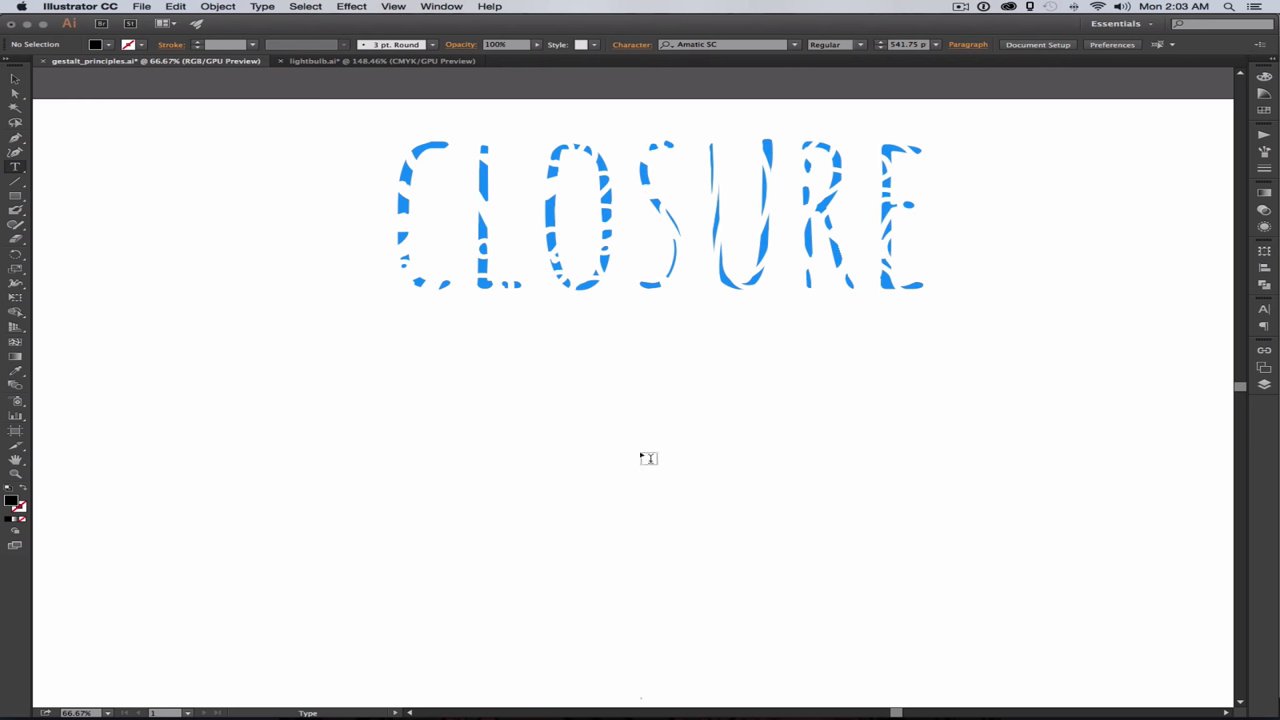
Step: Type 'our minds close shapes' and 'we take the suggestion of a shape as a shape', then move them down ~124 px
click(643, 421)
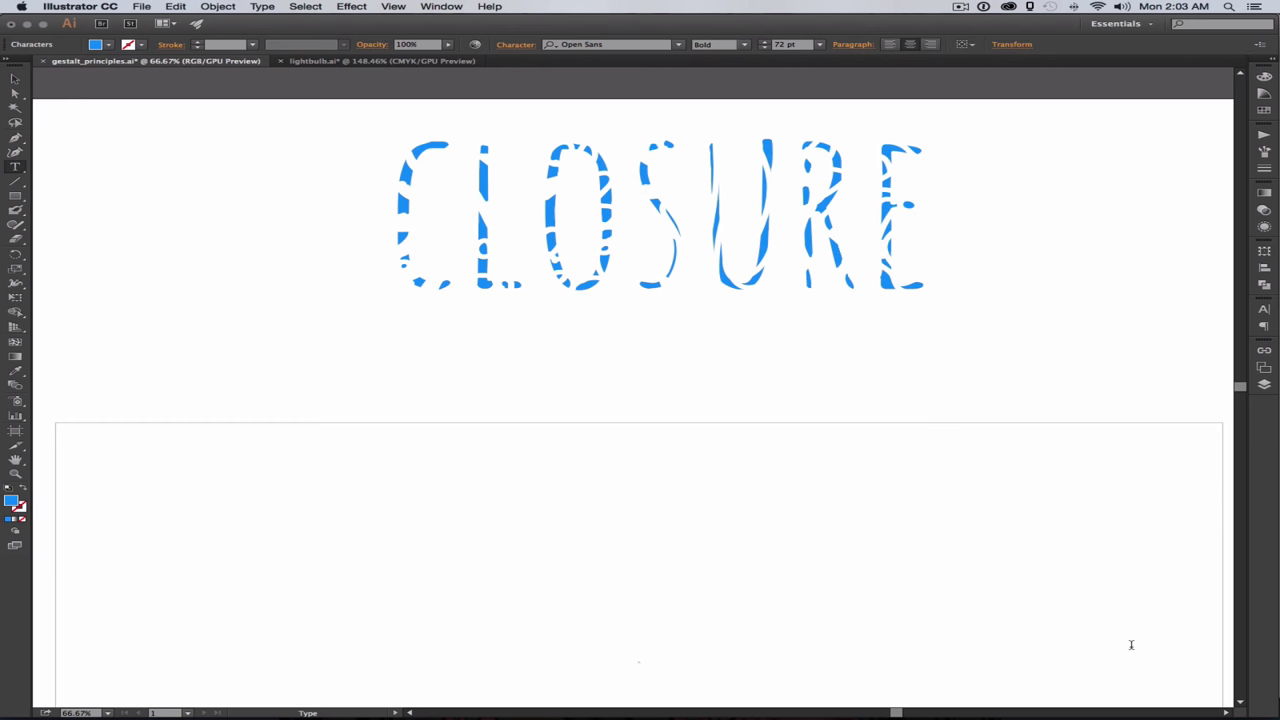
text(our minds close shapes or)
key(BackSpace)
key(BackSpace)
key(BackSpace)
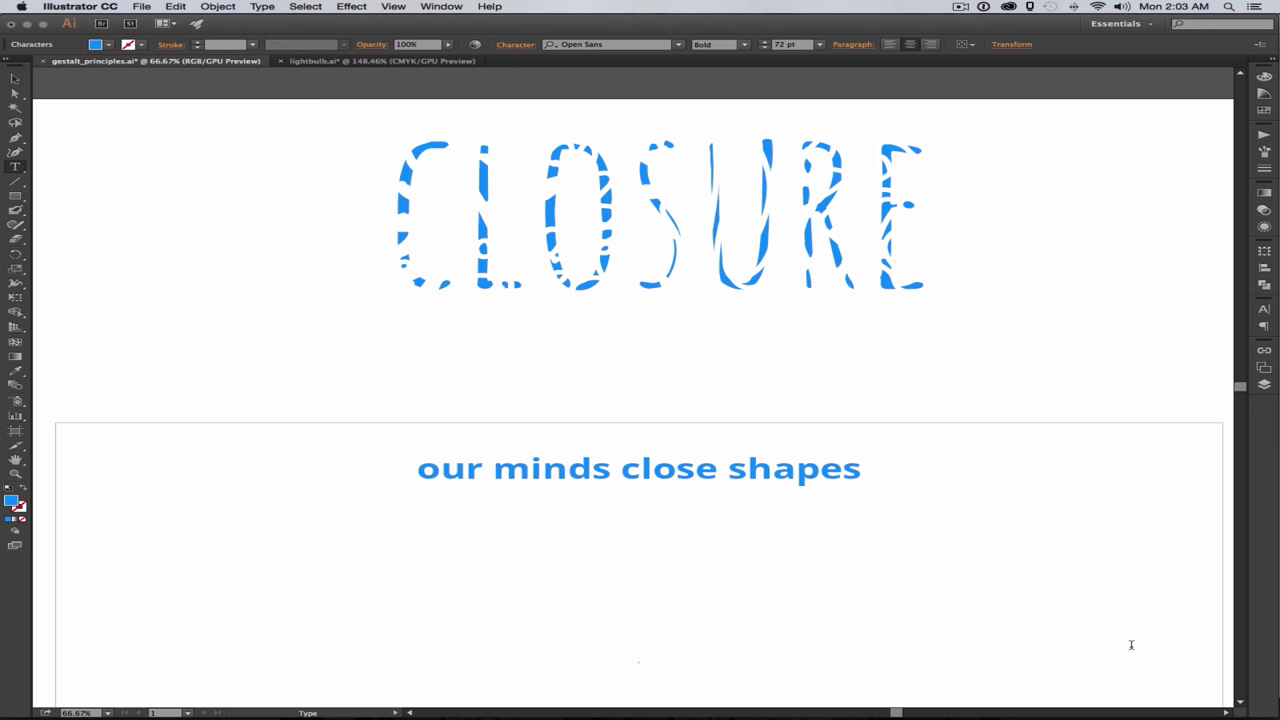
key(Return)
text(we take the)
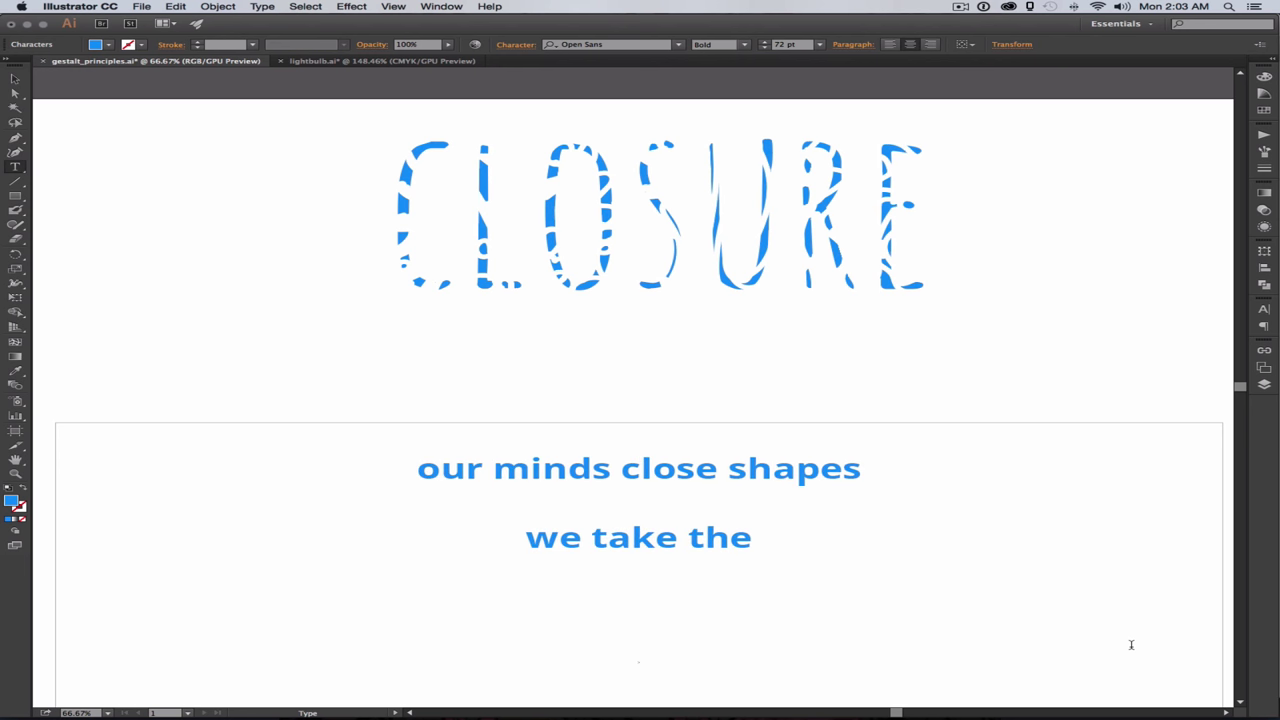
text( suggestion of a shape)
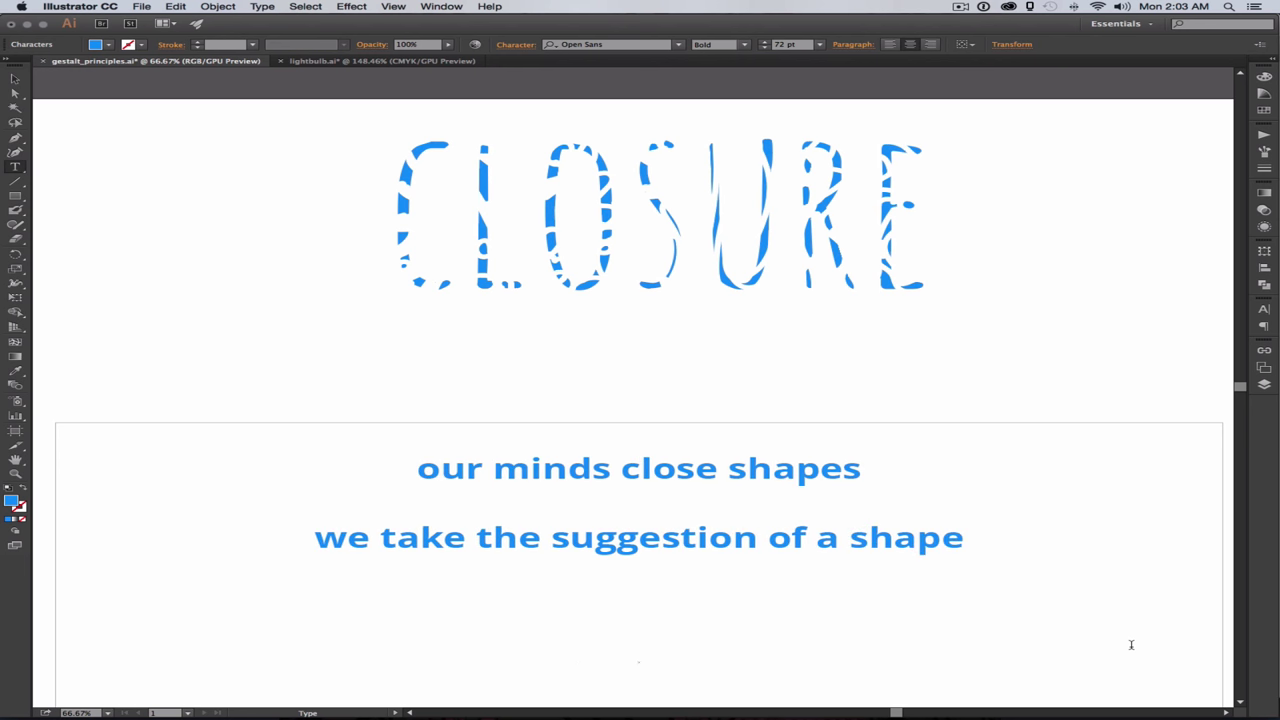
text( as a shape)
key(Escape)
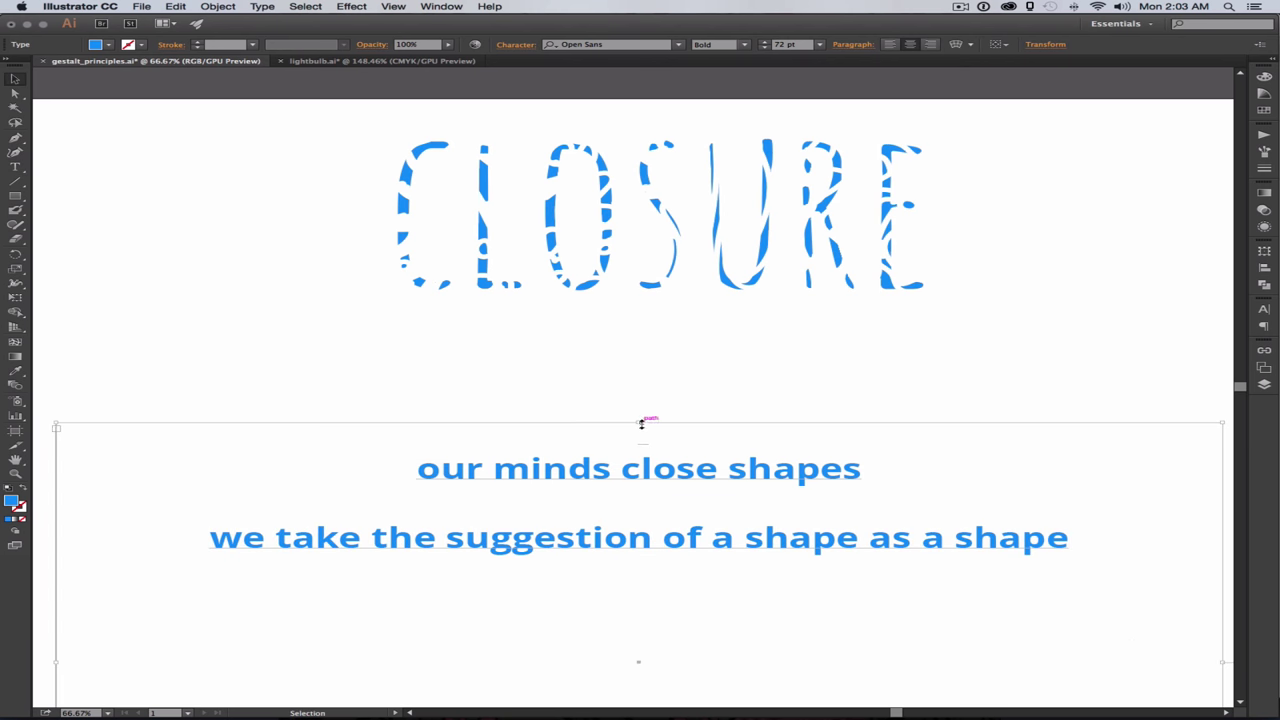
drag(640, 423, 640, 547)
Step: Draw a blue circle and pull in a wedge to make a pac-man shape
key(l)
drag(504, 428, 617, 511)
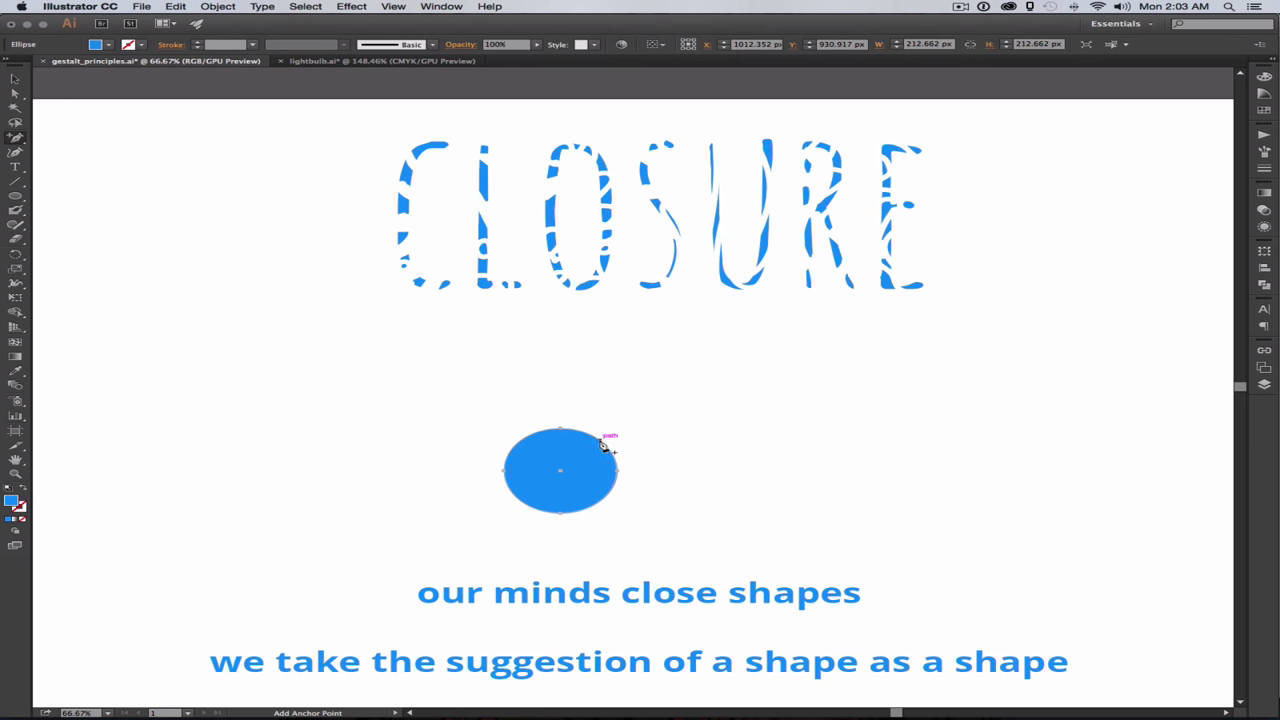
key(a)
drag(607, 442, 617, 470)
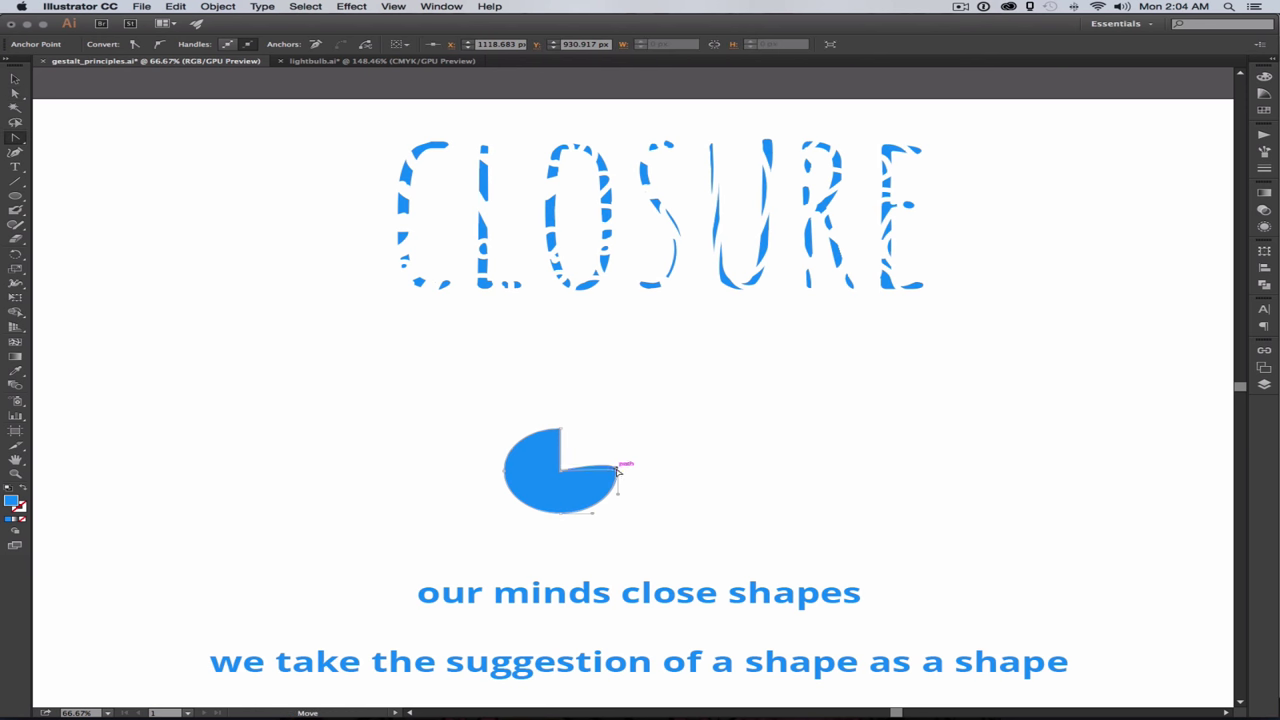
key(v)
click(646, 531)
Step: Create a mirrored copy of the pac-man to its side
click(580, 503)
key(o)
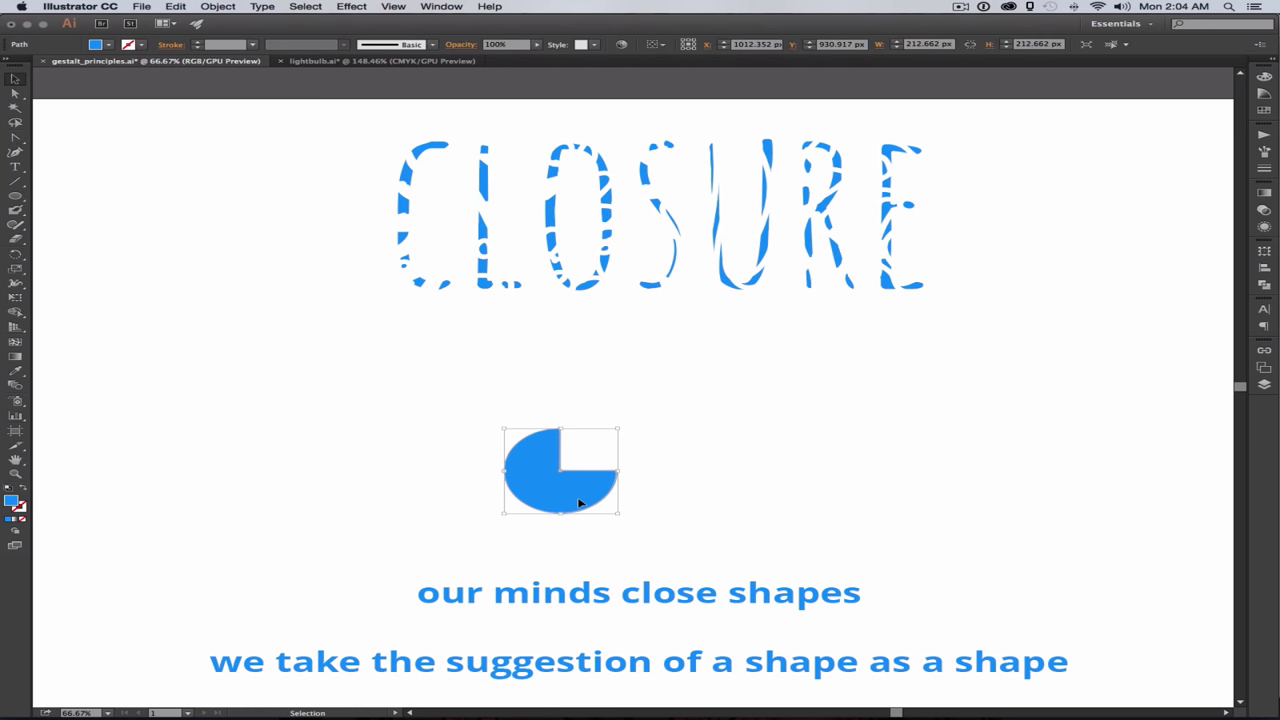
alt+click(684, 484)
click(435, 507)
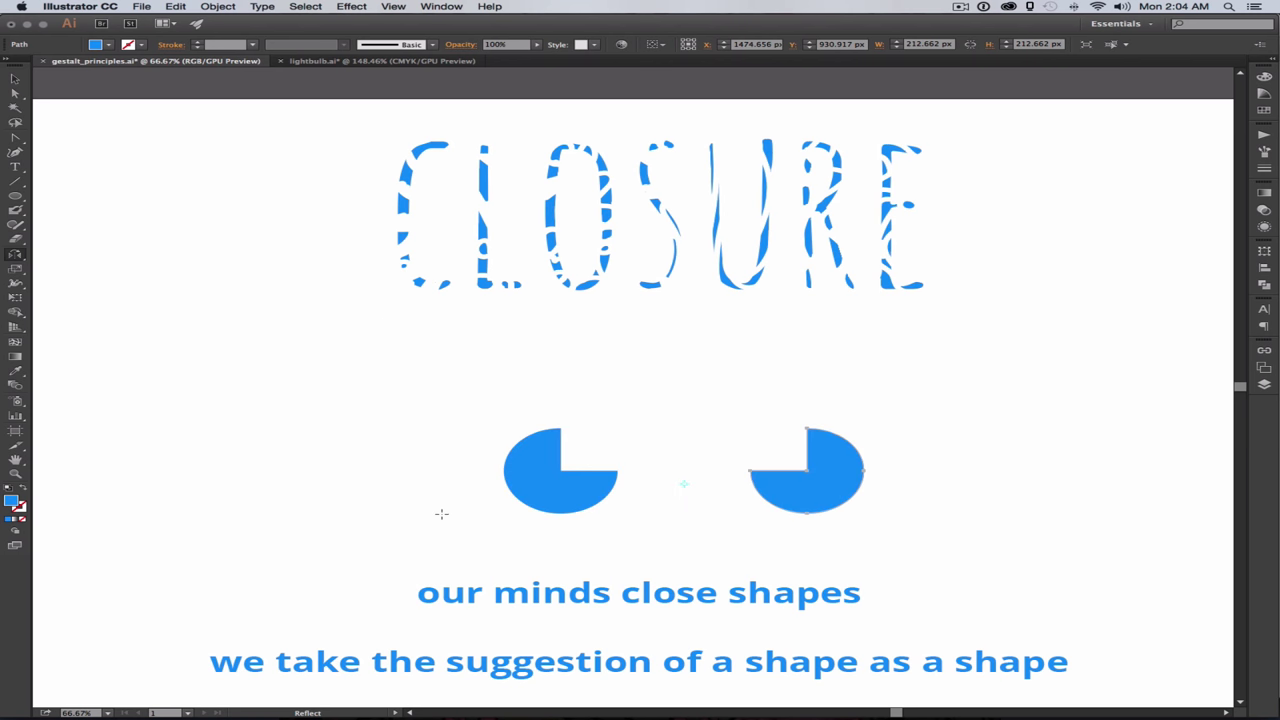
Step: Mirror-copy both pac-men across a horizontal axis to form four corners
key(v)
drag(840, 540, 481, 485)
key(o)
alt+click(688, 385)
click(412, 366)
click(450, 508)
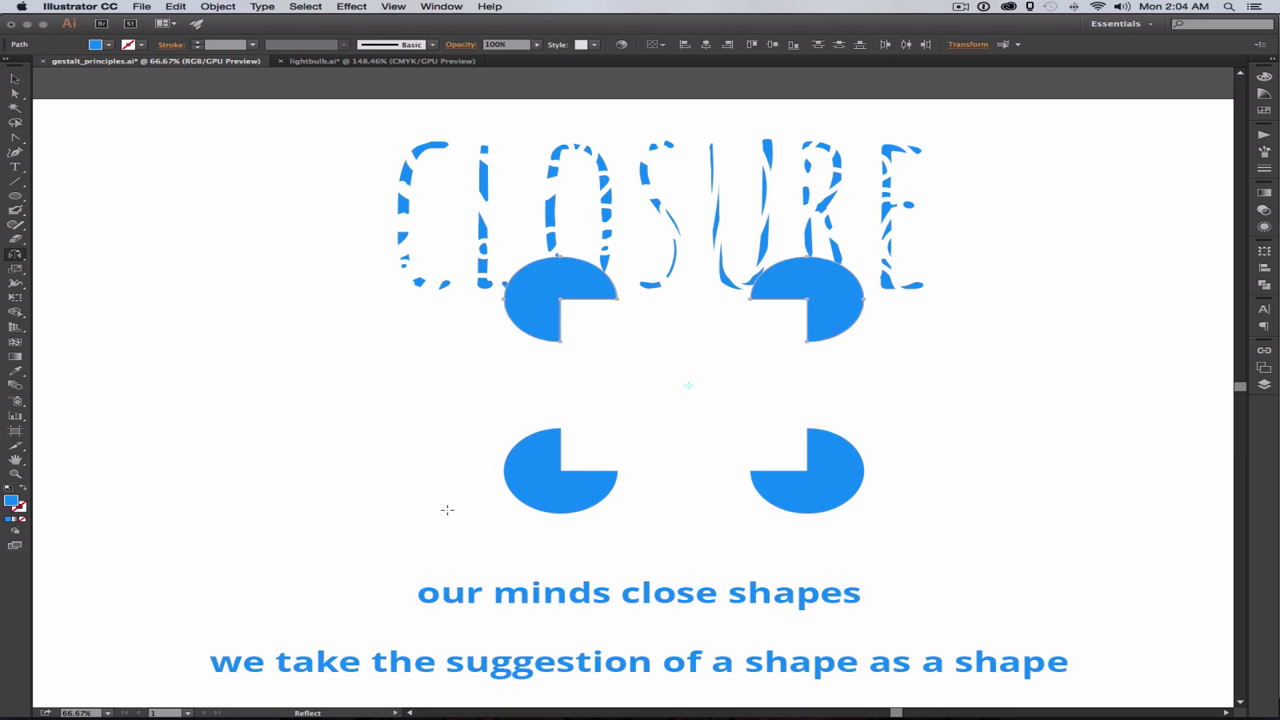
Step: Move all four pac-men together down below the CLOSURE heading
key(v)
click(835, 458)
shift+click(825, 300)
shift+click(557, 326)
shift+click(545, 480)
drag(766, 474, 840, 535)
click(938, 497)
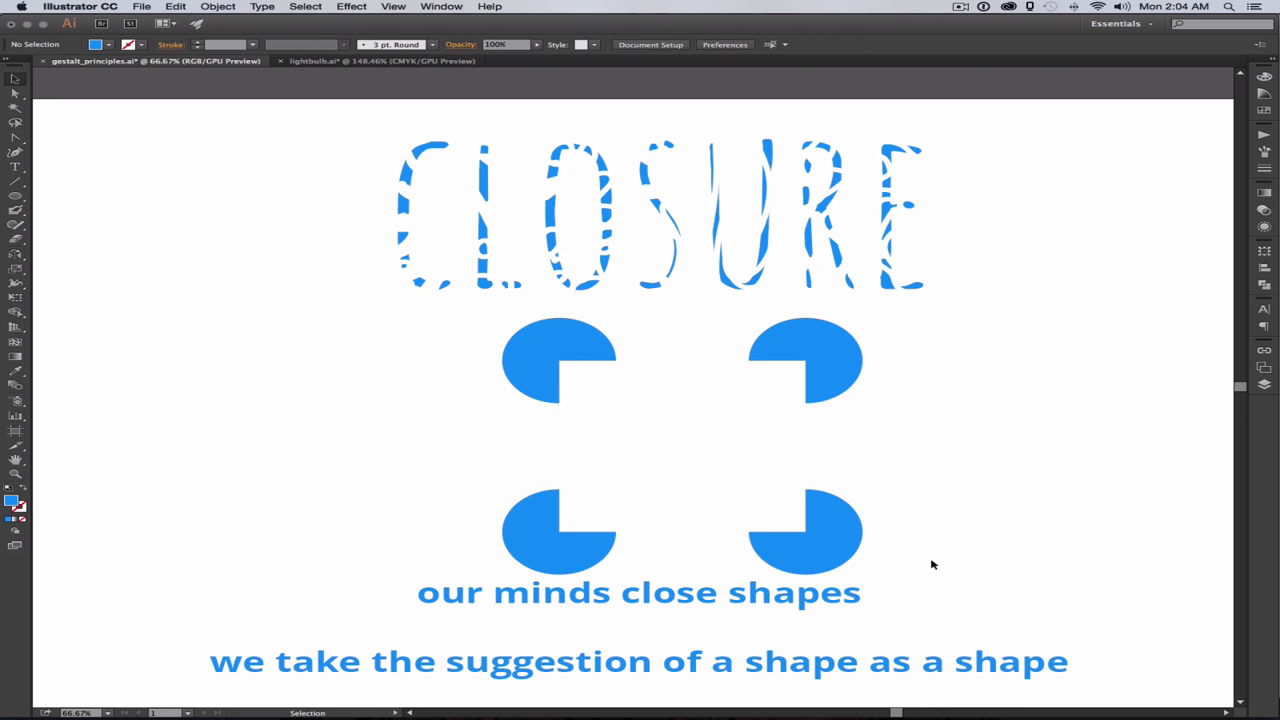
Step: Type the two-line closure note 'there is not a square here, / but you see one because of closure.' and drag it between the pac-man rows
key(t)
click(893, 462)
text(there is not a square here,)
key(Return)
text(but you see one because of clos)
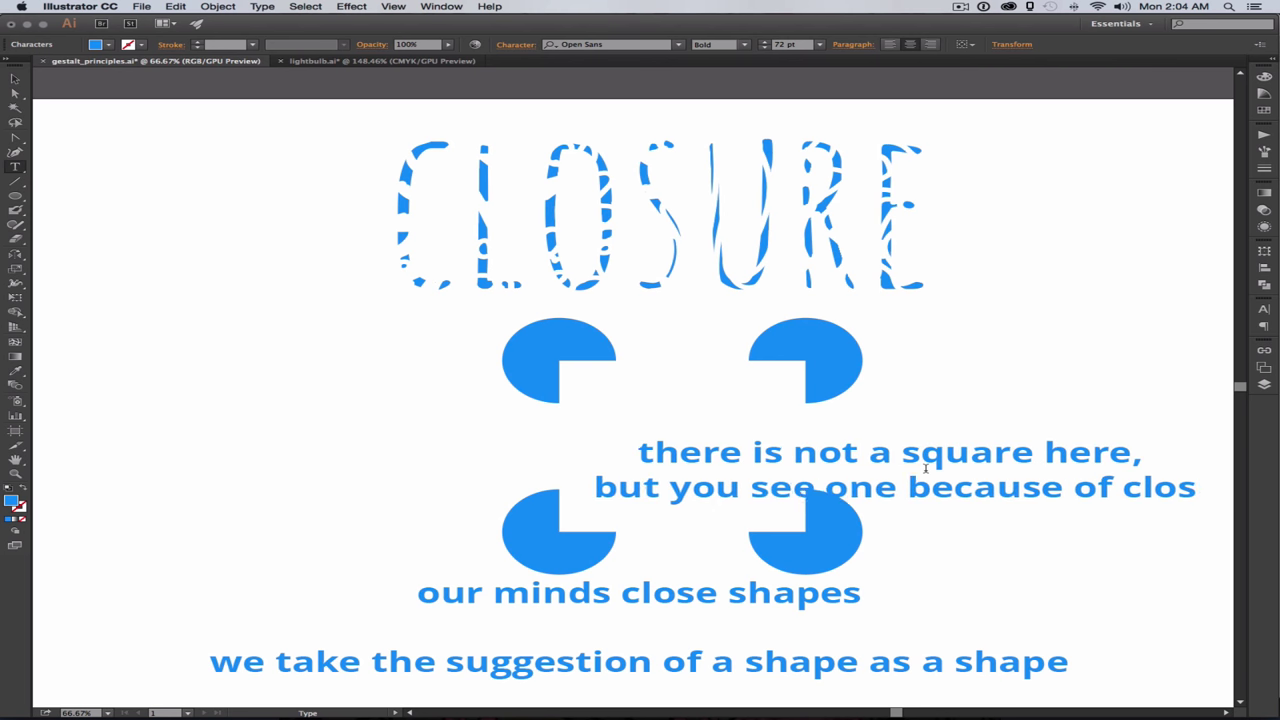
text(ure.)
key(Escape)
drag(925, 468, 739, 441)
click(993, 408)
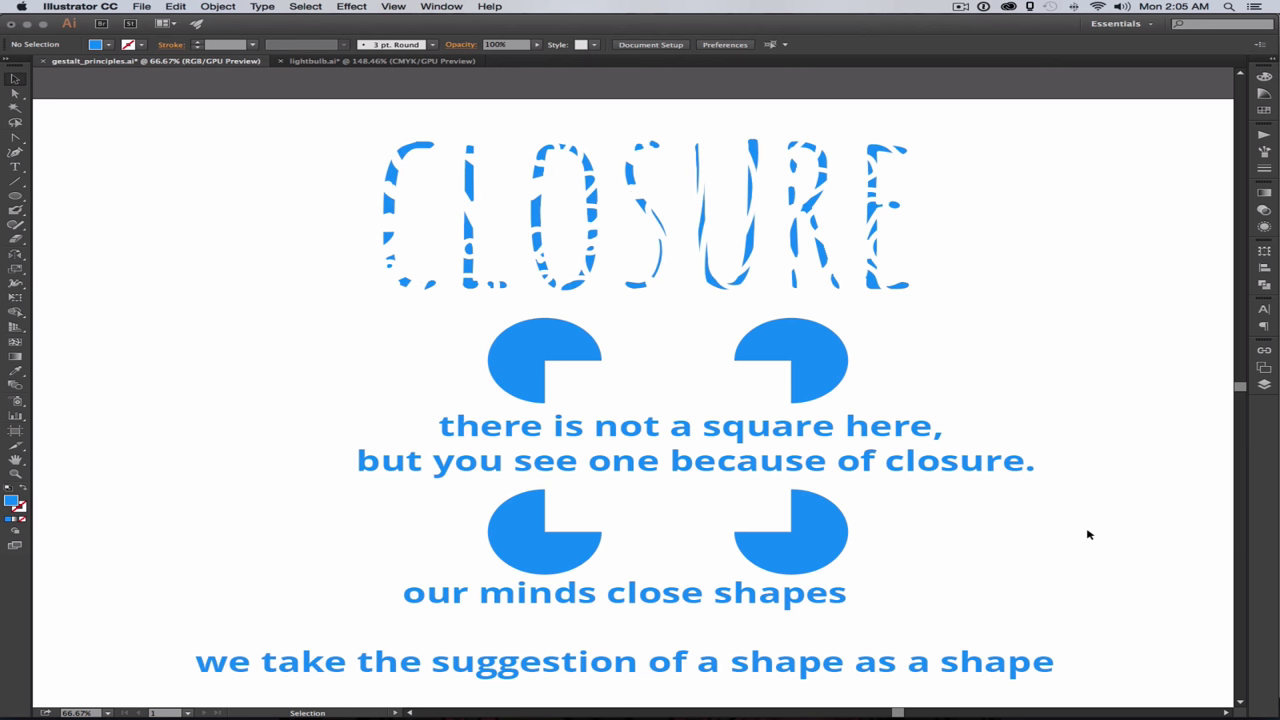
key(super)
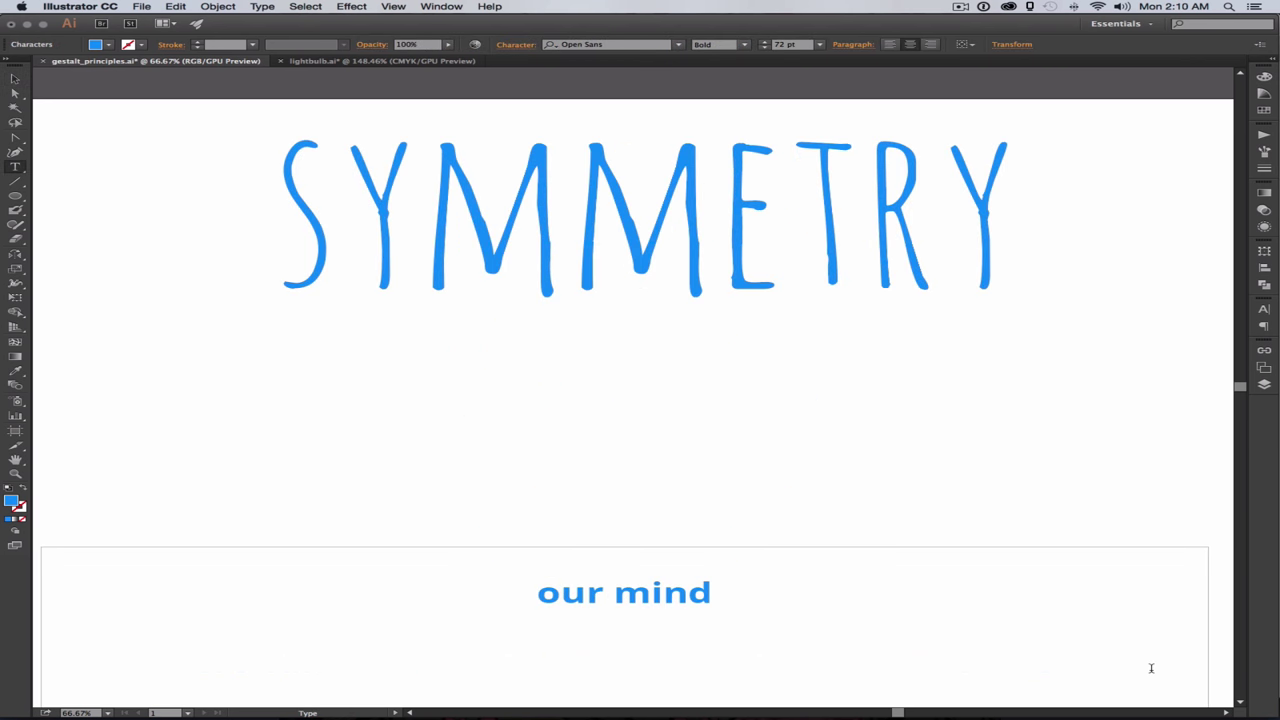
Step: Finish the symmetry text with 'our minds really want balance', then a second line 'a point or line ... mirrored/reflected ... radial'
text(s really want balance)
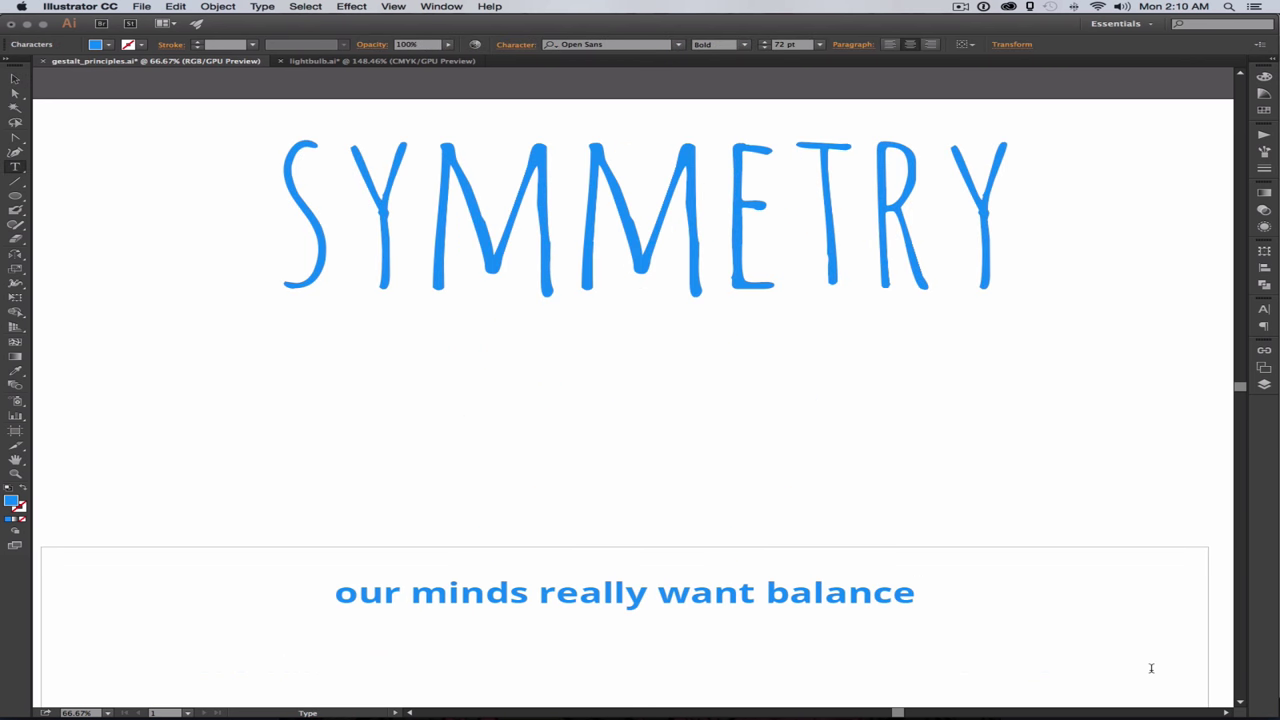
key(Return)
text(a point or line beco)
key(BackSpace)
key(BackSpace)
key(BackSpace)
key(BackSpace)
key(BackSpace)
text(is)
key(BackSpace)
key(BackSpace)
key(BackSpace)
text(... mirr)
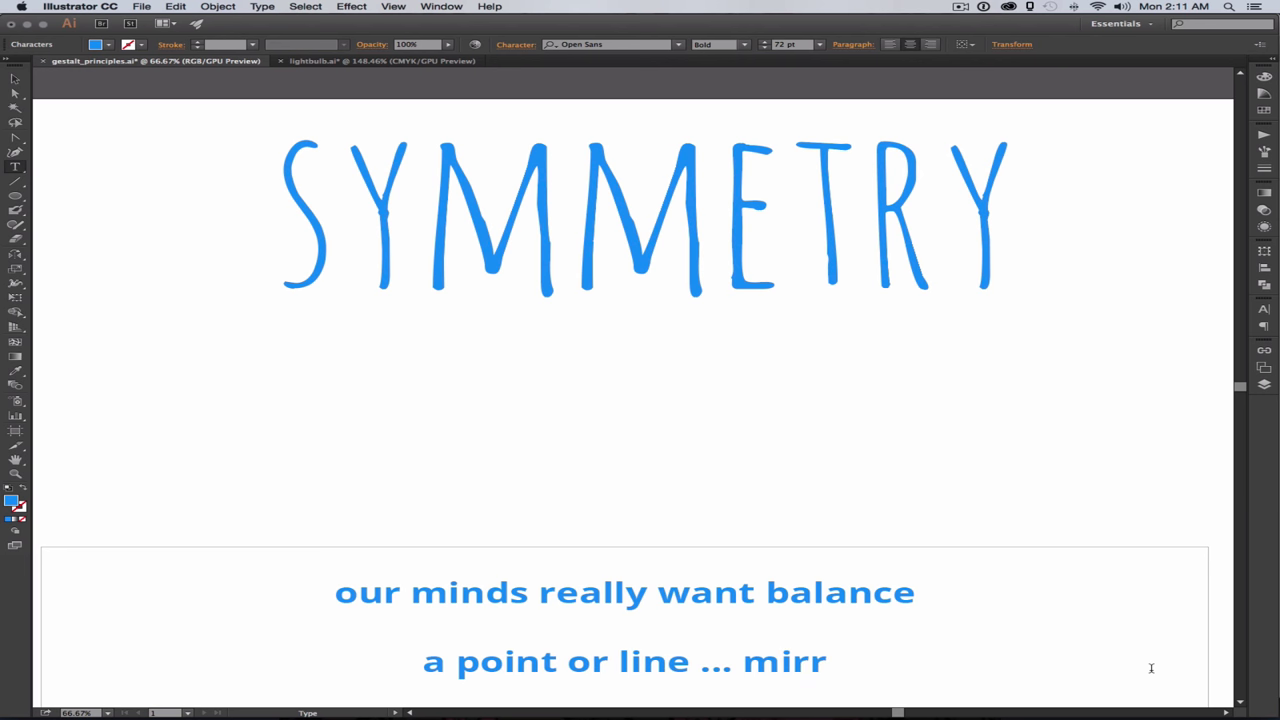
text(ored/reflected)
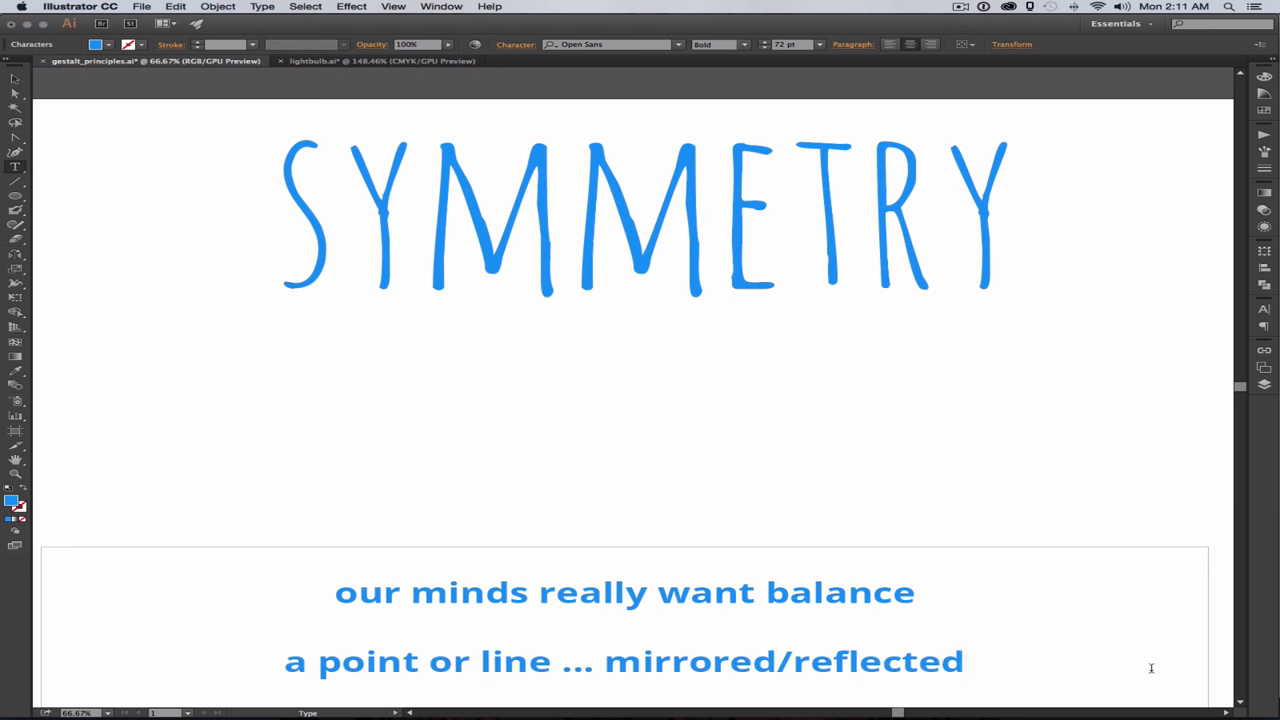
text( ... radial)
key(Escape)
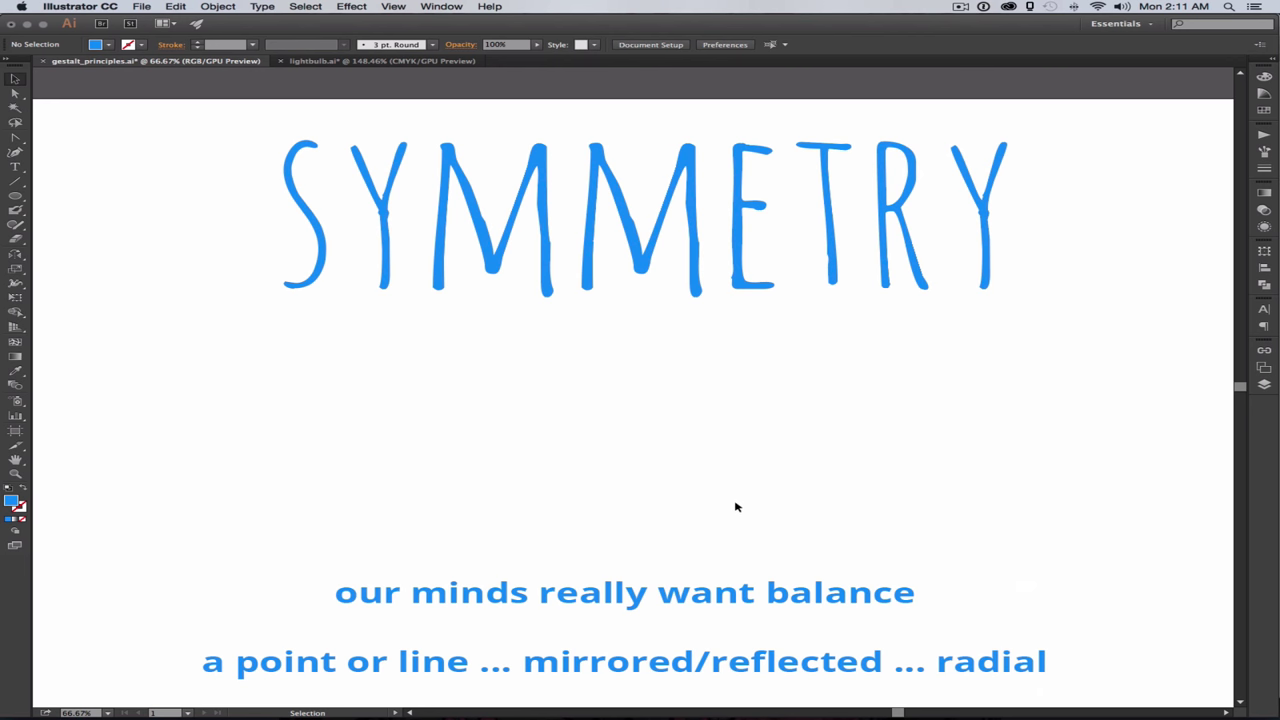
key(l)
drag(414, 371, 520, 450)
mouse_move(448, 420)
mouse_down()
mouse_move(580, 543)
mouse_move(578, 520)
mouse_up()
drag(476, 390, 584, 470)
key(super+a)
key(o)
alt+click(570, 452)
drag(586, 329, 843, 286)
click(797, 460)
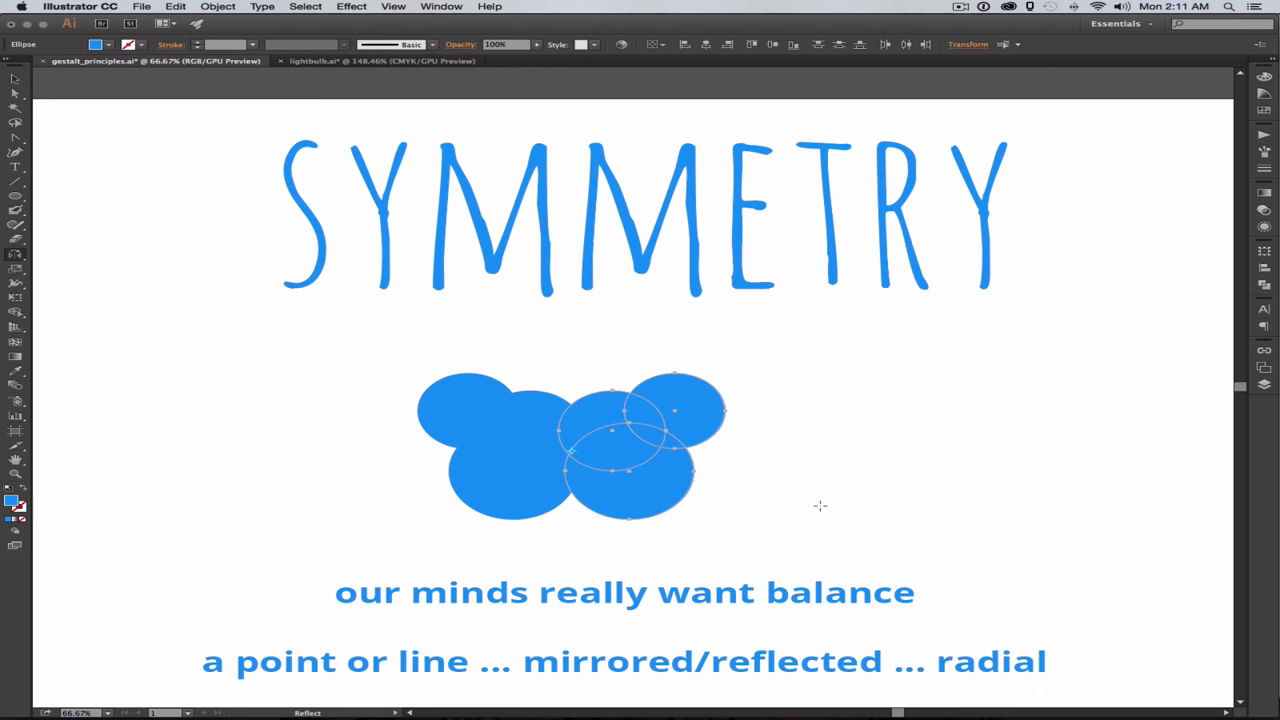
key(v)
key(super+a)
drag(568, 478, 654, 406)
key(o)
alt+click(657, 456)
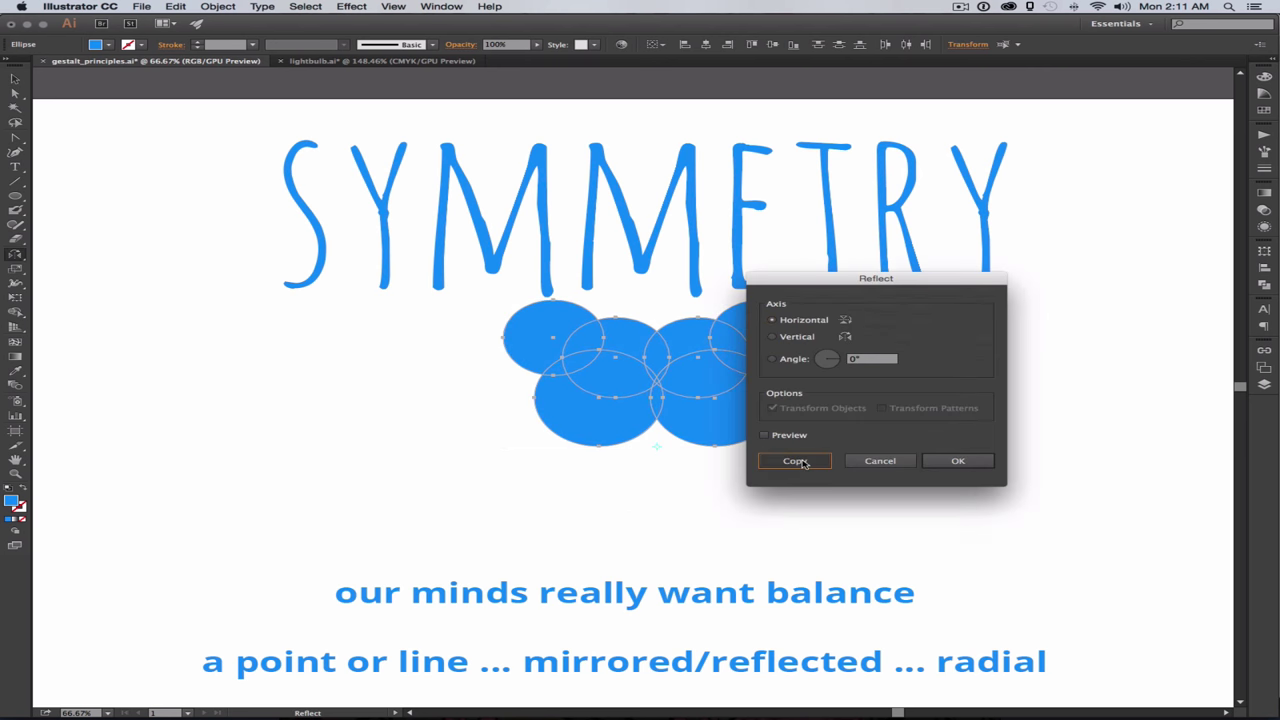
click(794, 457)
key(p)
click(868, 443)
click(437, 443)
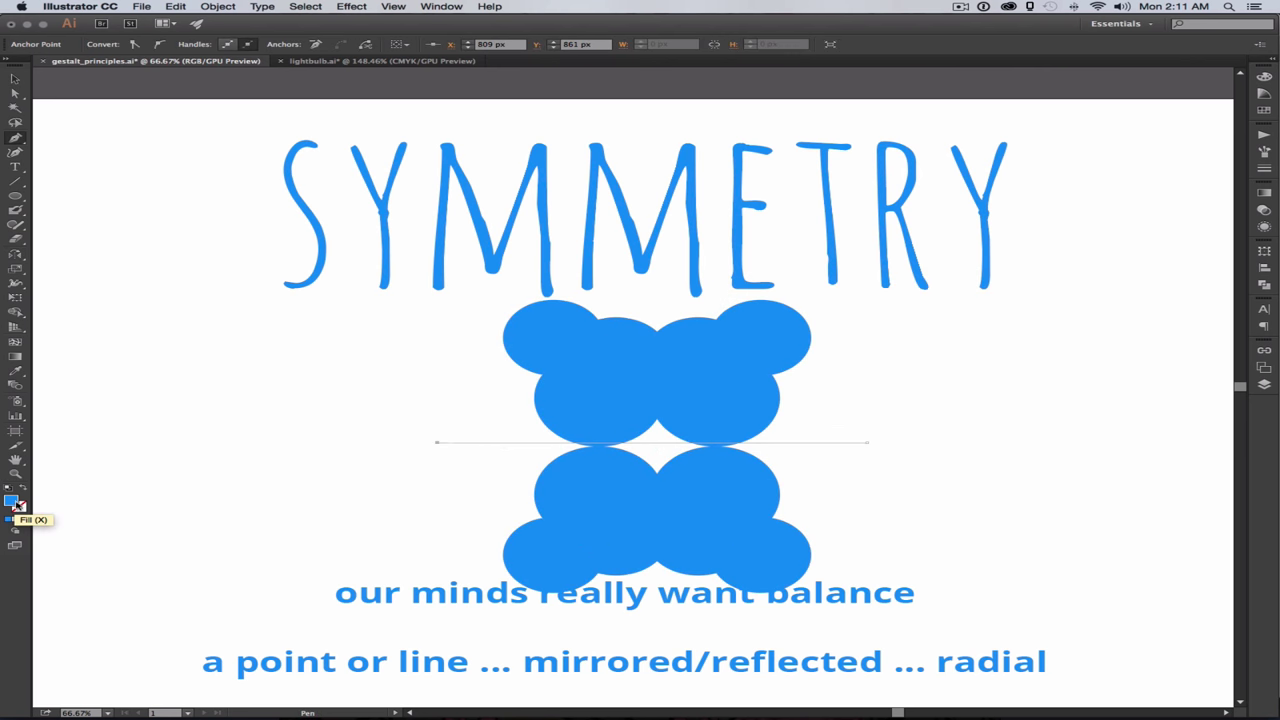
double_click(19, 508)
click(714, 621)
click(866, 488)
click(1264, 170)
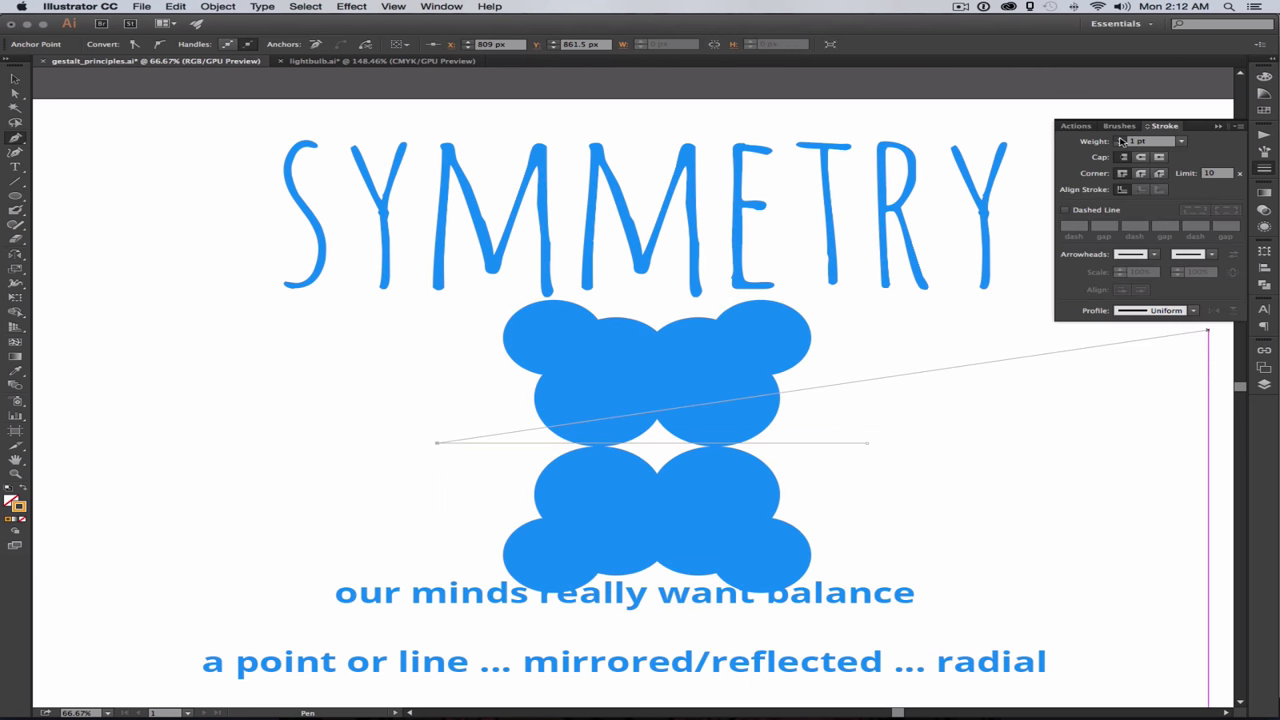
click(1066, 209)
click(1163, 126)
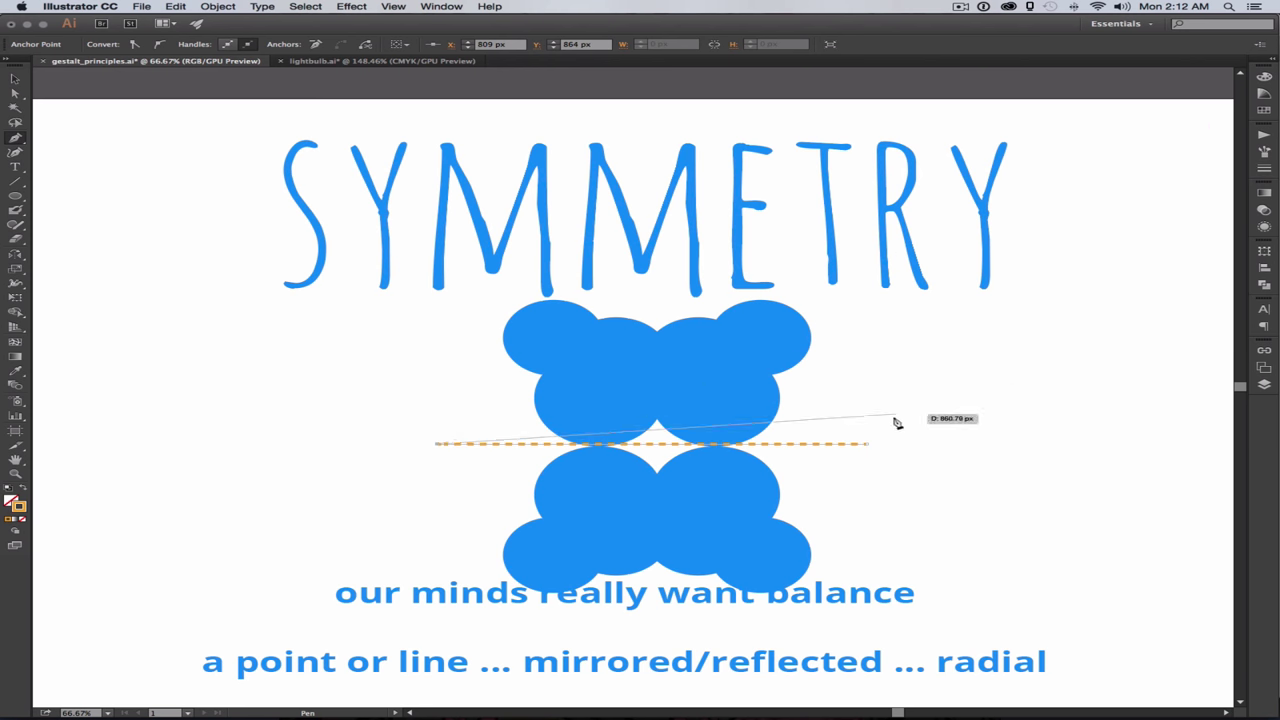
key(v)
key(p)
click(657, 286)
click(657, 609)
key(v)
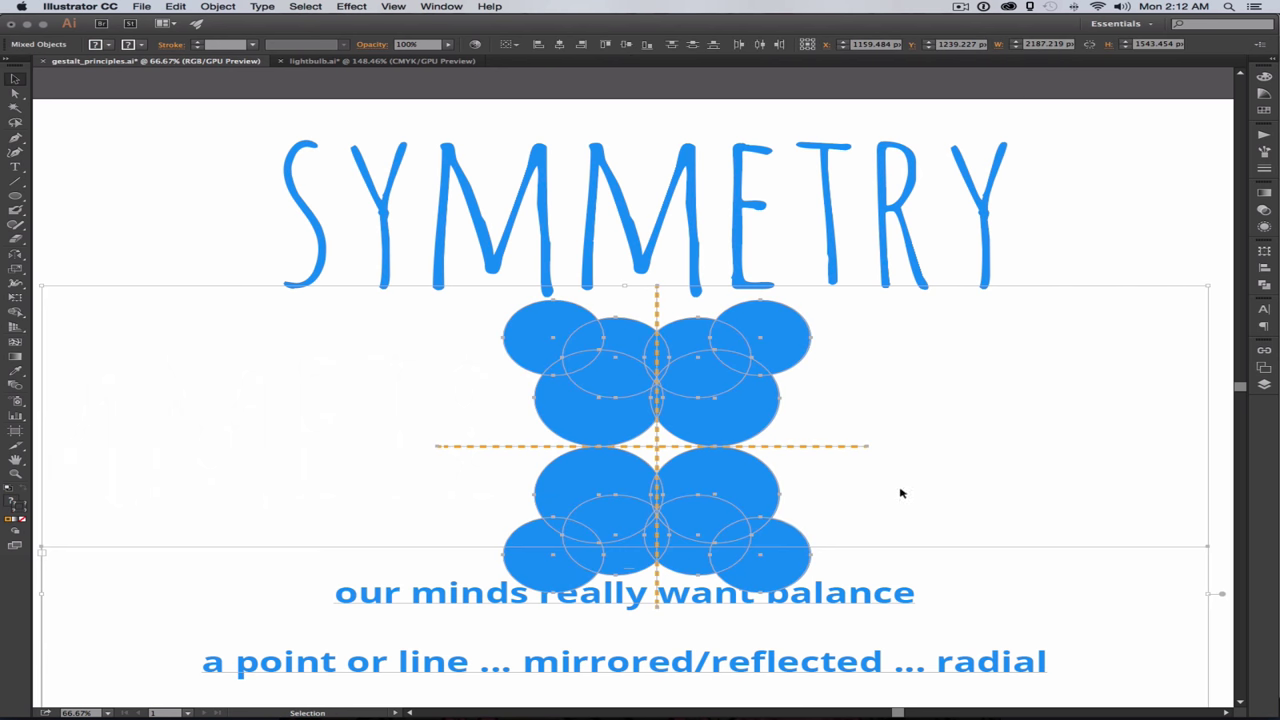
key(Delete)
key(b)
Step: Paint a wavy blue curve and rotate-copy it by 360/15 repeatedly into a spiral
mouse_move(515, 384)
mouse_down()
mouse_move(708, 451)
mouse_move(862, 376)
mouse_up()
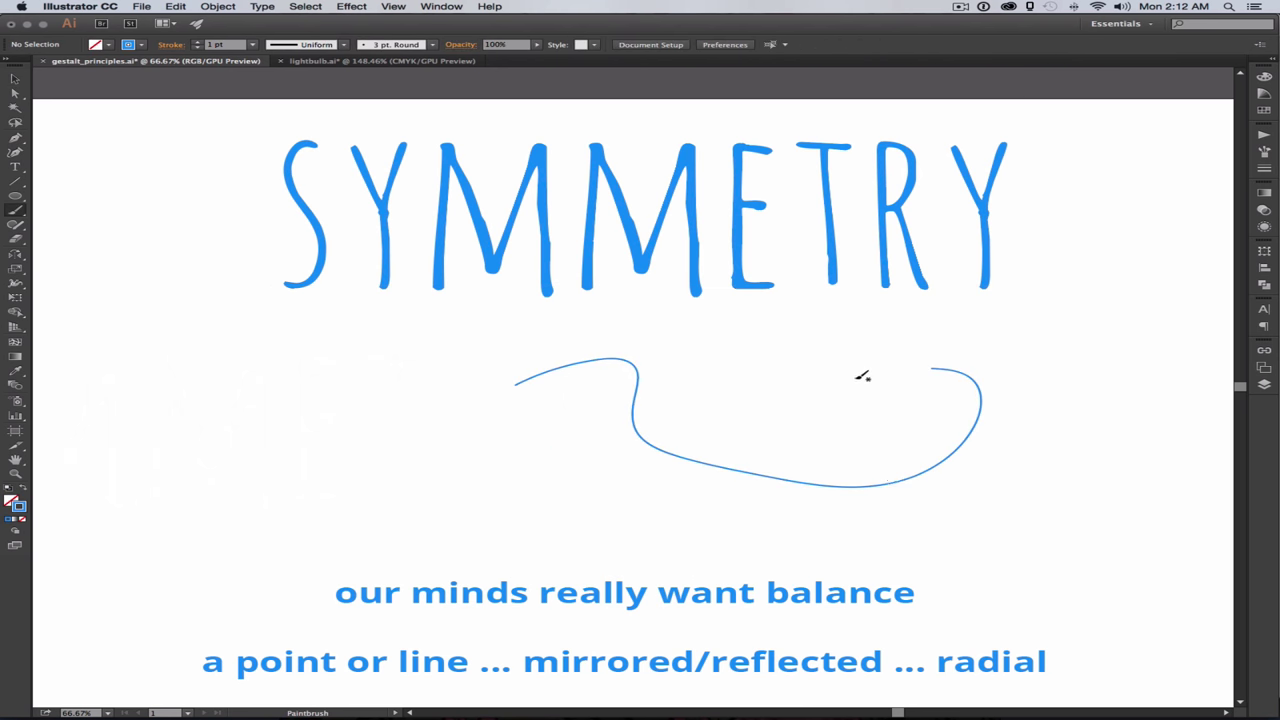
click(889, 488)
key(r)
alt+click(953, 424)
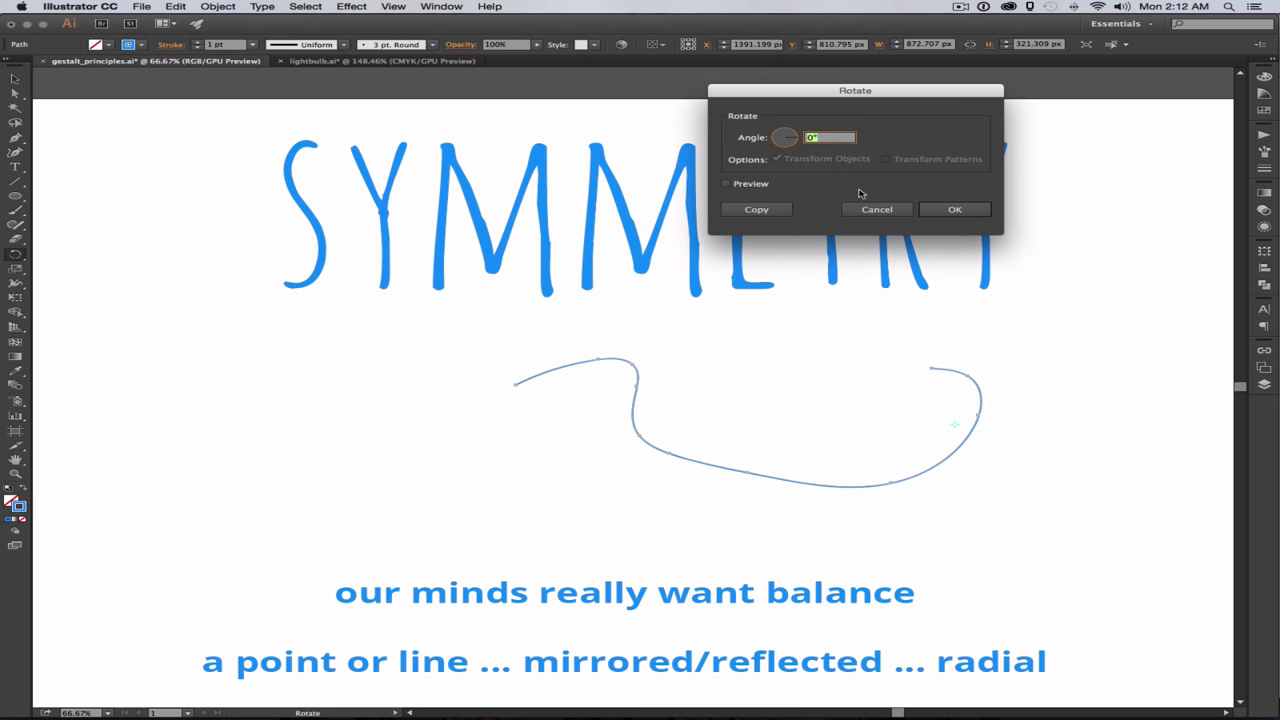
text(360/15)
click(756, 209)
key(ctrl+d)
key(ctrl+d)
key(ctrl+d)
key(ctrl+d)
key(ctrl+d)
key(ctrl+d)
key(ctrl+d)
key(ctrl+d)
key(ctrl+d)
key(ctrl+d)
key(ctrl+d)
key(ctrl+d)
key(ctrl+d)
key(ctrl+d)
key(ctrl+d)
key(ctrl+d)
key(ctrl+d)
key(ctrl+d)
key(ctrl+d)
key(ctrl+d)
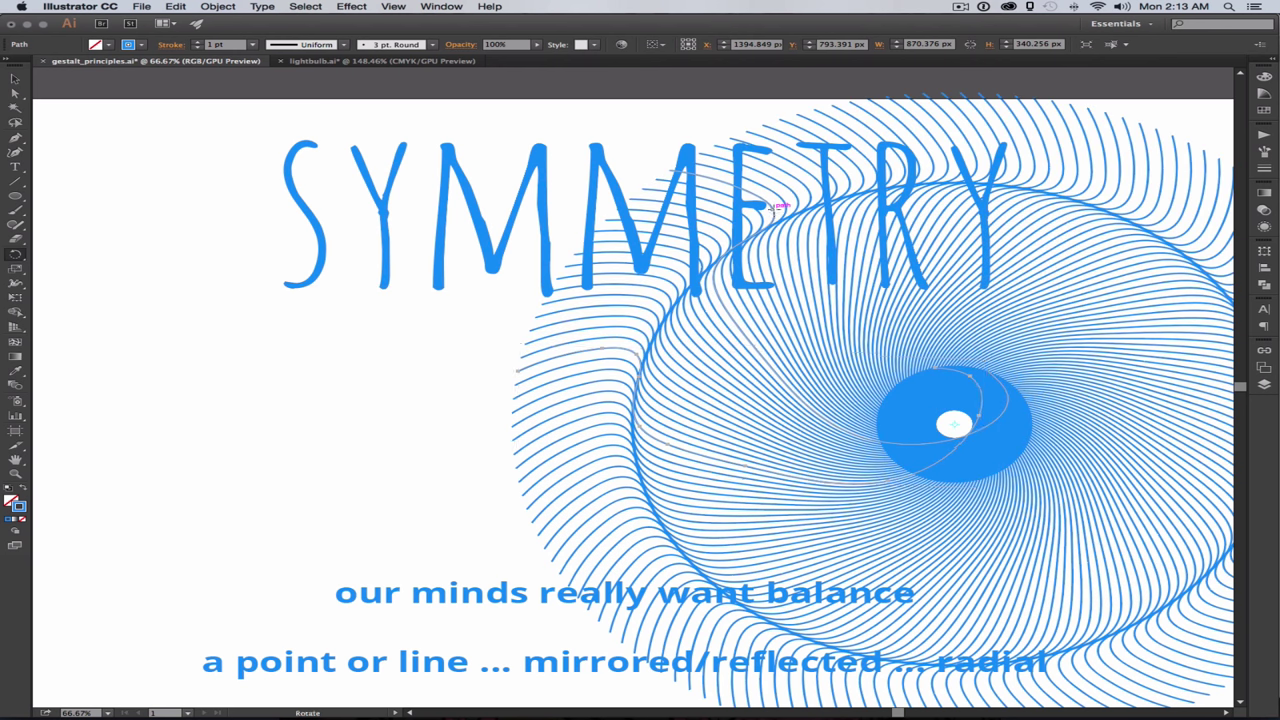
key(v)
click(434, 508)
Step: Draw two small ellipses and rotate-copy them by 360/30 around a new centre into a flower
drag(205, 351, 282, 384)
key(r)
alt+click(294, 405)
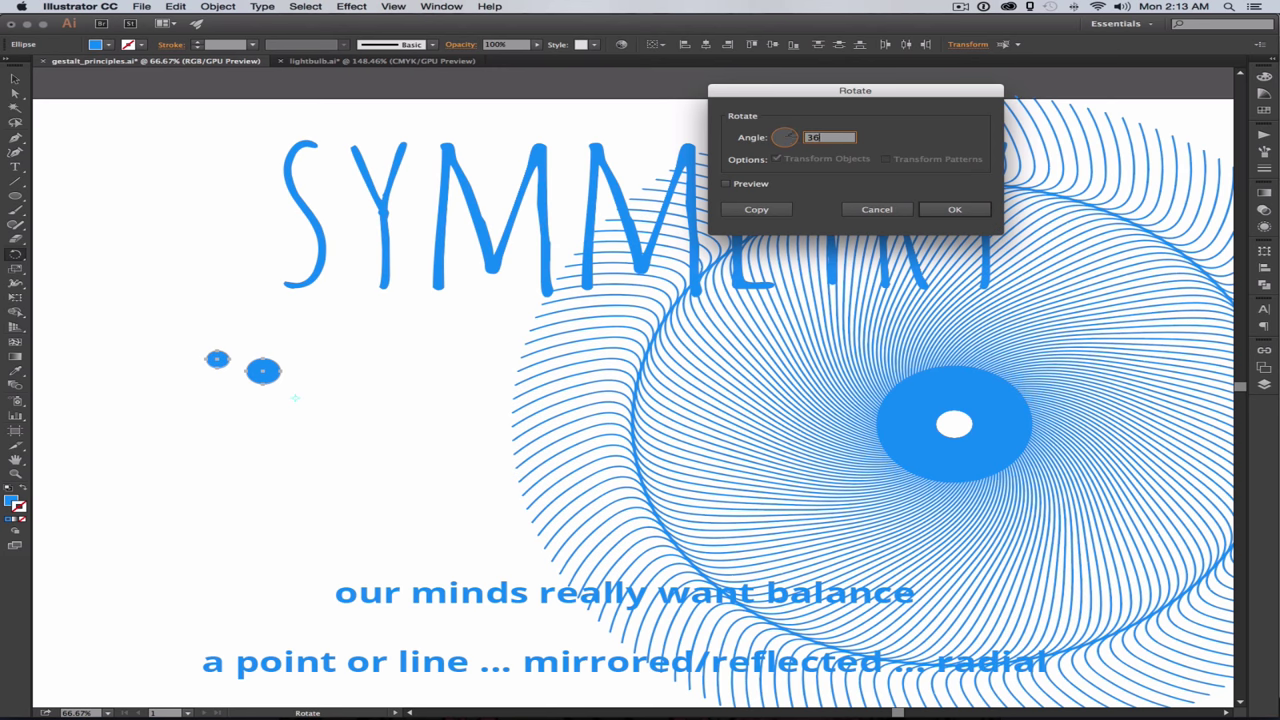
text(360/30)
click(775, 211)
key(super+d)
key(super+d)
key(super+d)
key(super+d)
key(super+d)
key(super+d)
key(super+d)
key(super+d)
key(super+d)
key(super+d)
key(super+z)
key(super+z)
key(super+z)
key(super+z)
key(super+z)
key(super+z)
key(super+z)
key(super+z)
key(super+z)
key(super+z)
key(super+z)
alt+click(209, 388)
click(757, 210)
key(super+d)
key(super+d)
key(super+d)
key(super+d)
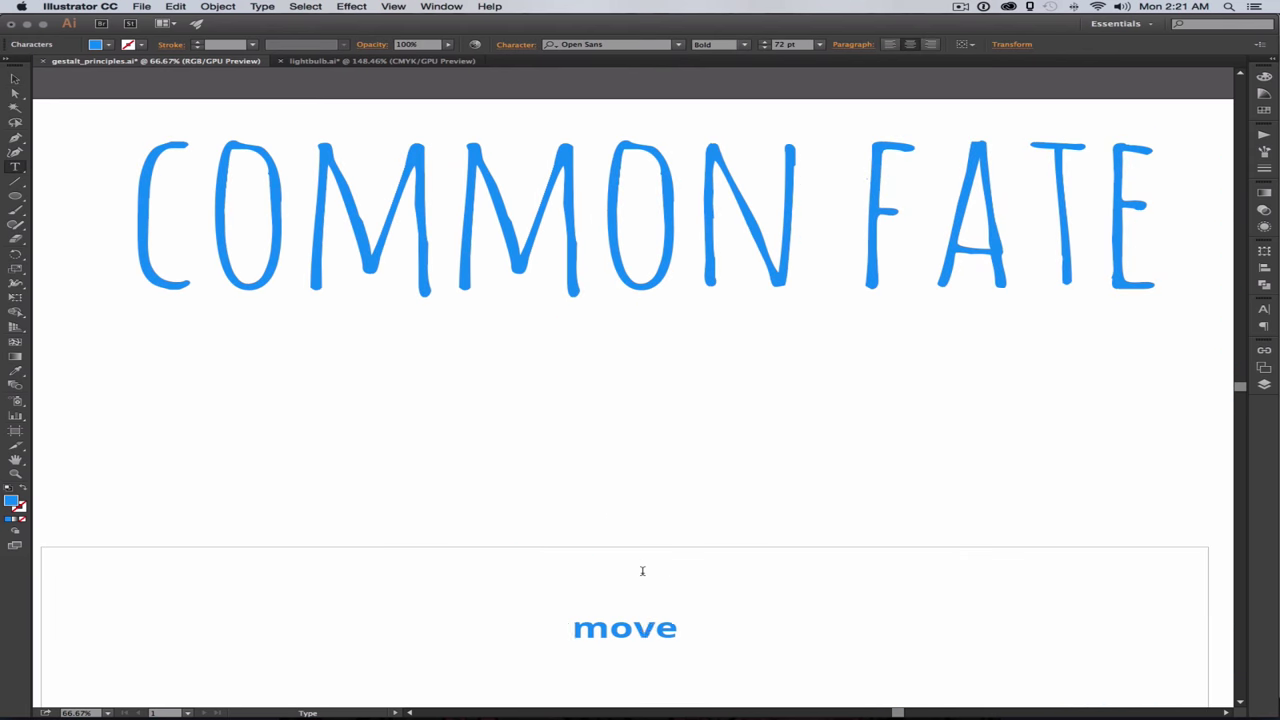
Step: Type 'movement', then 'we tend to assume that an object will travel along the smoothest path' below it
text(ment)
key(Return)
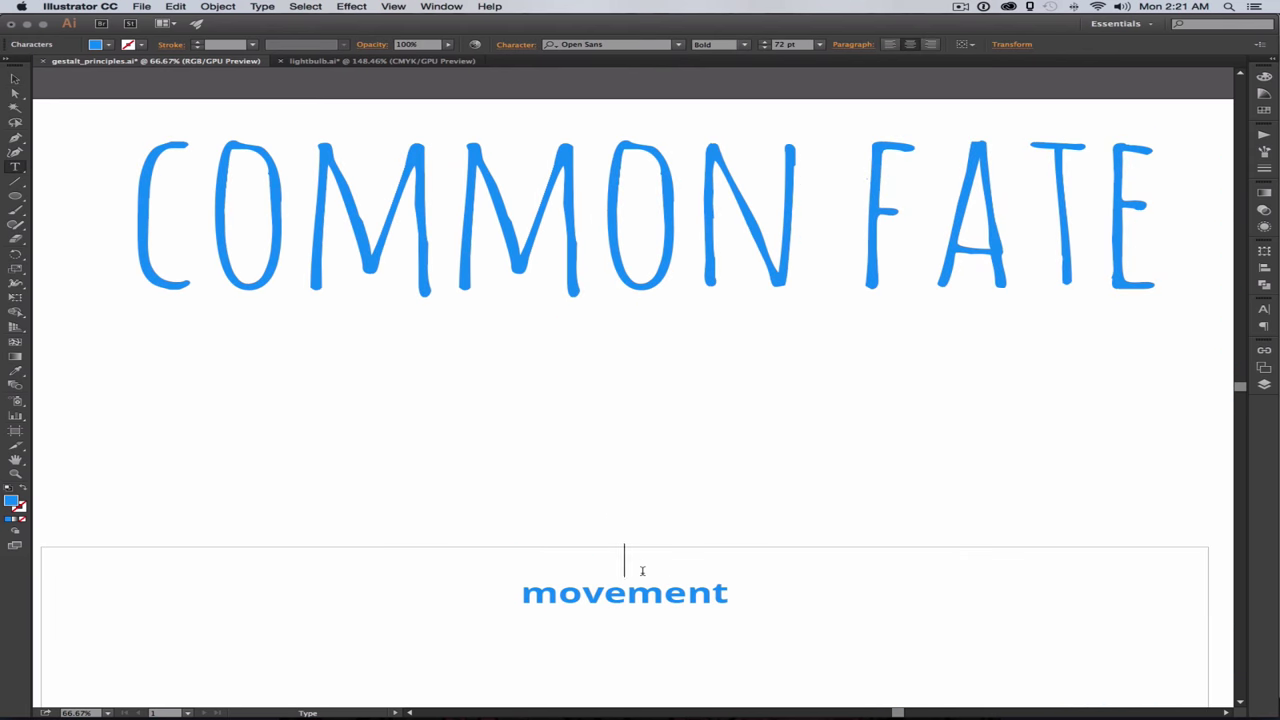
text(wee)
key(BackSpace)
text(tend t)
text(o ass)
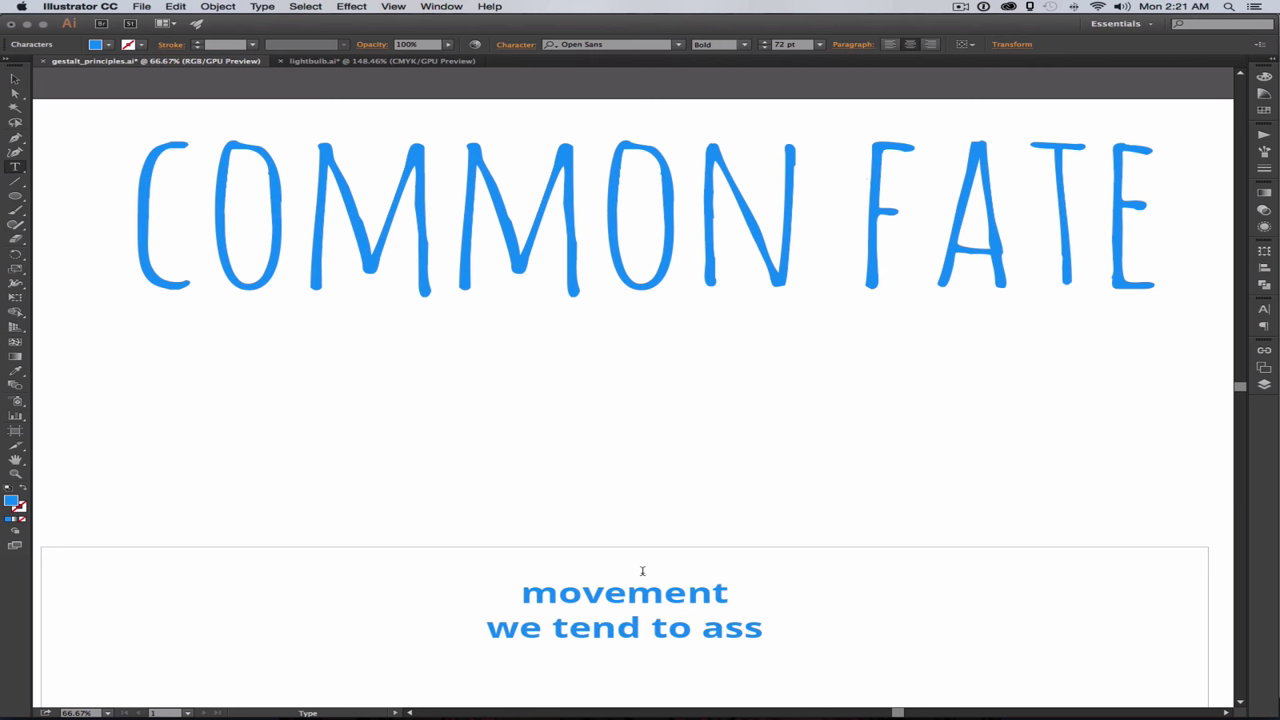
text(ume that an object will)
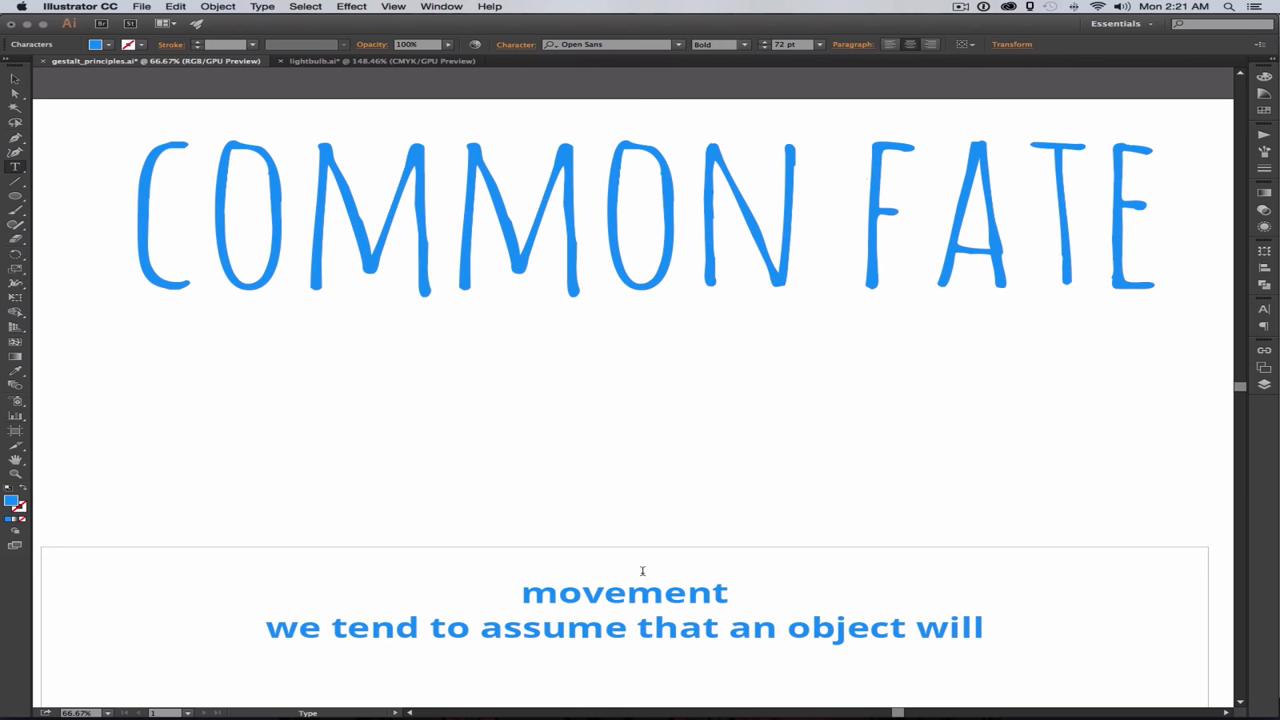
text( travel along the smoothest path)
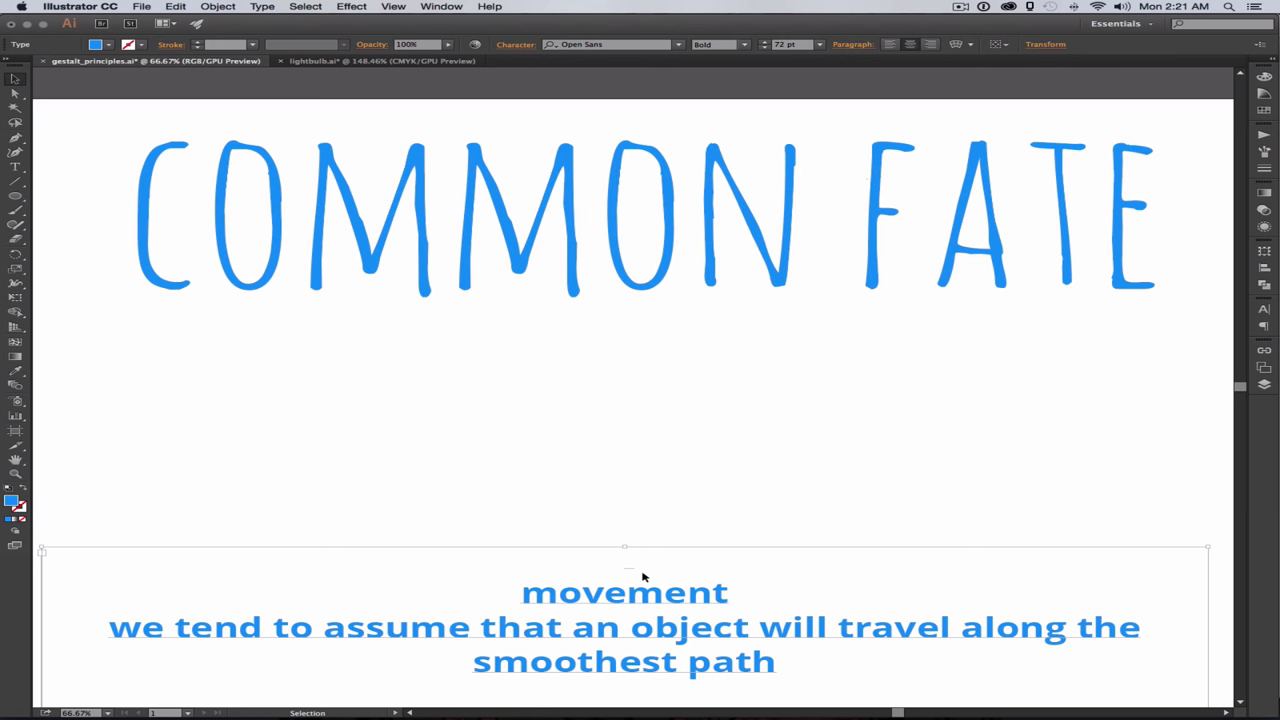
key(Escape)
Step: Narrow the notes box, then pen-draw an S-curve above it with a thick dashed stroke
drag(1208, 547, 1026, 548)
click(1002, 575)
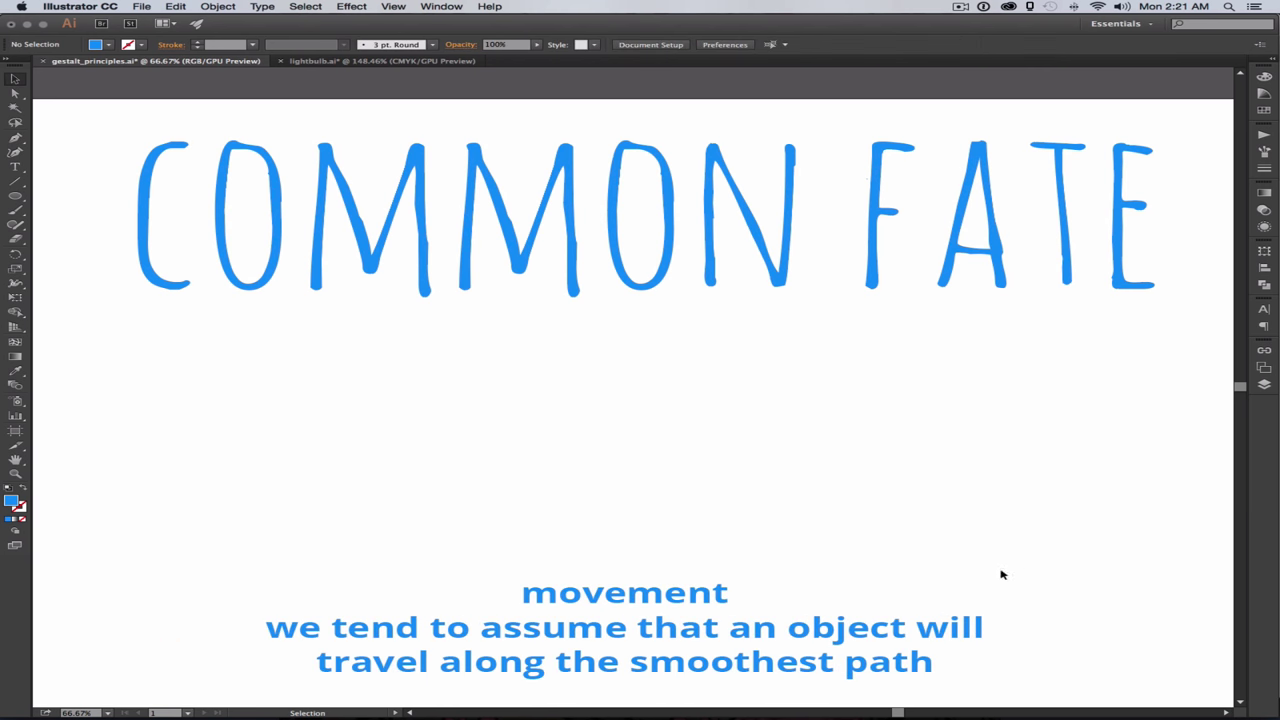
click(378, 338)
drag(655, 483, 737, 566)
click(1265, 168)
click(1066, 209)
click(1140, 173)
Step: Rotate-copy the dashed curve about its end so the copies cross
key(r)
alt+click(655, 483)
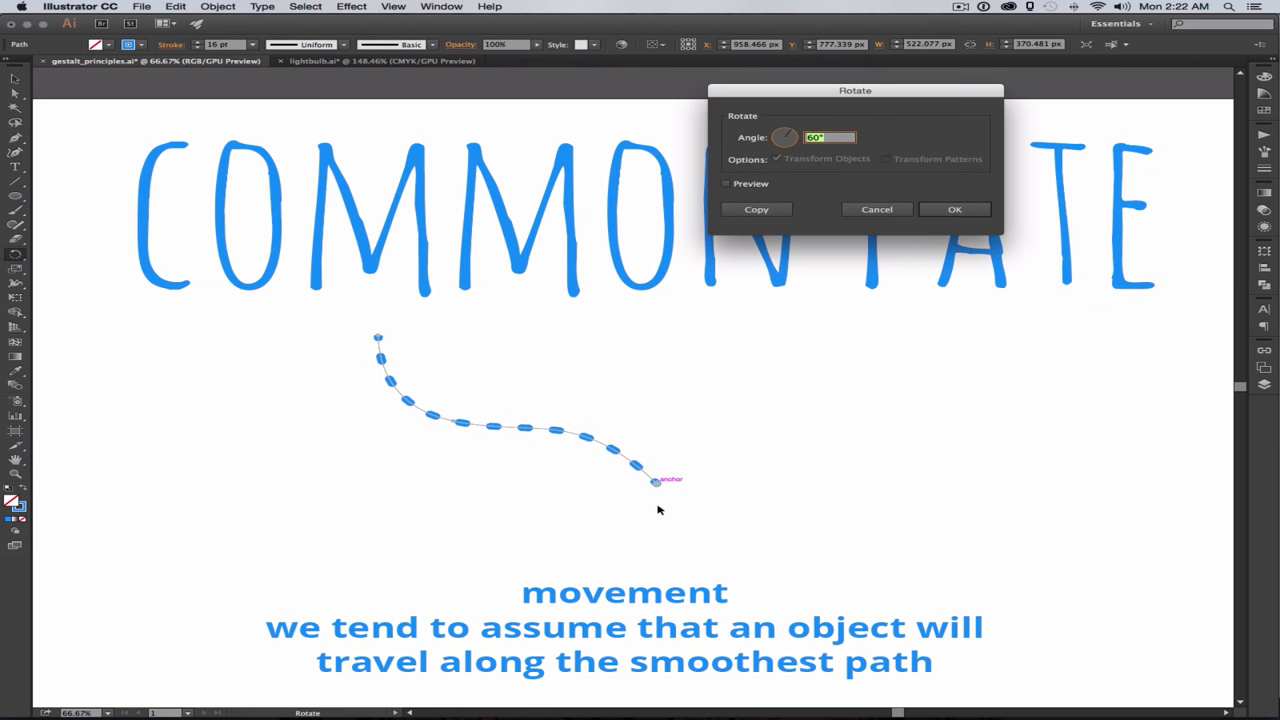
click(757, 209)
mouse_move(771, 220)
mouse_down()
mouse_move(960, 430)
mouse_move(877, 506)
mouse_move(980, 457)
mouse_move(1008, 418)
mouse_move(925, 305)
mouse_up()
Step: Colour the upper-left curve red and drag out a text box beside the curves
click(1265, 75)
click(1150, 170)
key(v)
click(800, 540)
click(1090, 503)
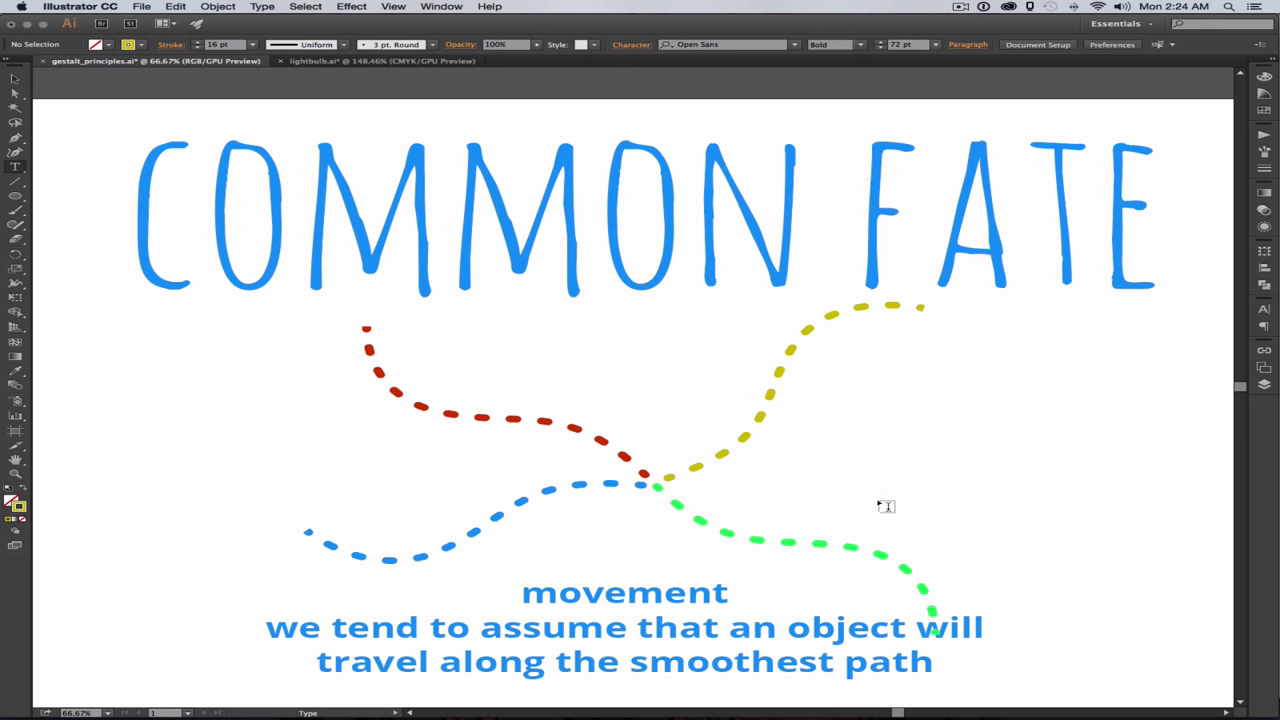
drag(840, 352, 1162, 563)
Step: Type 'are there four lines here? ...' and 'or two lines that change color...', then copy the blue notes style onto it
text(are there four lines here? ...)
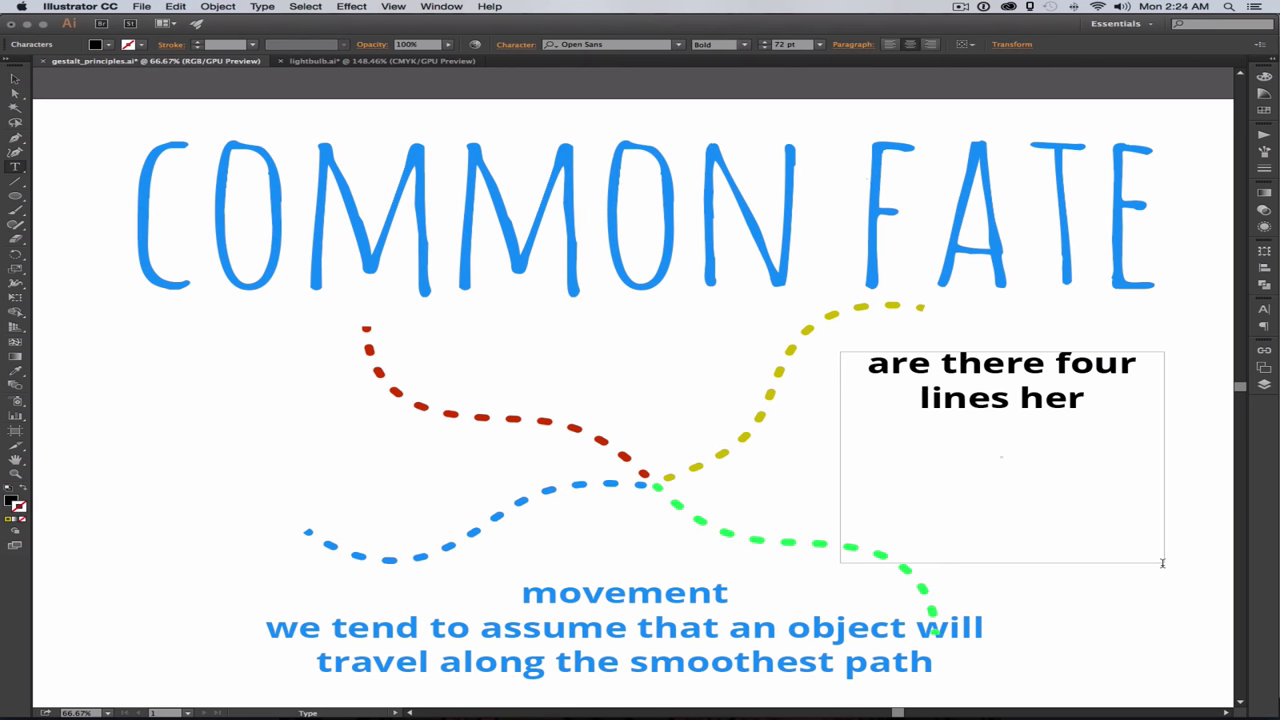
key(Return)
key(Return)
text(or two lines that change color...)
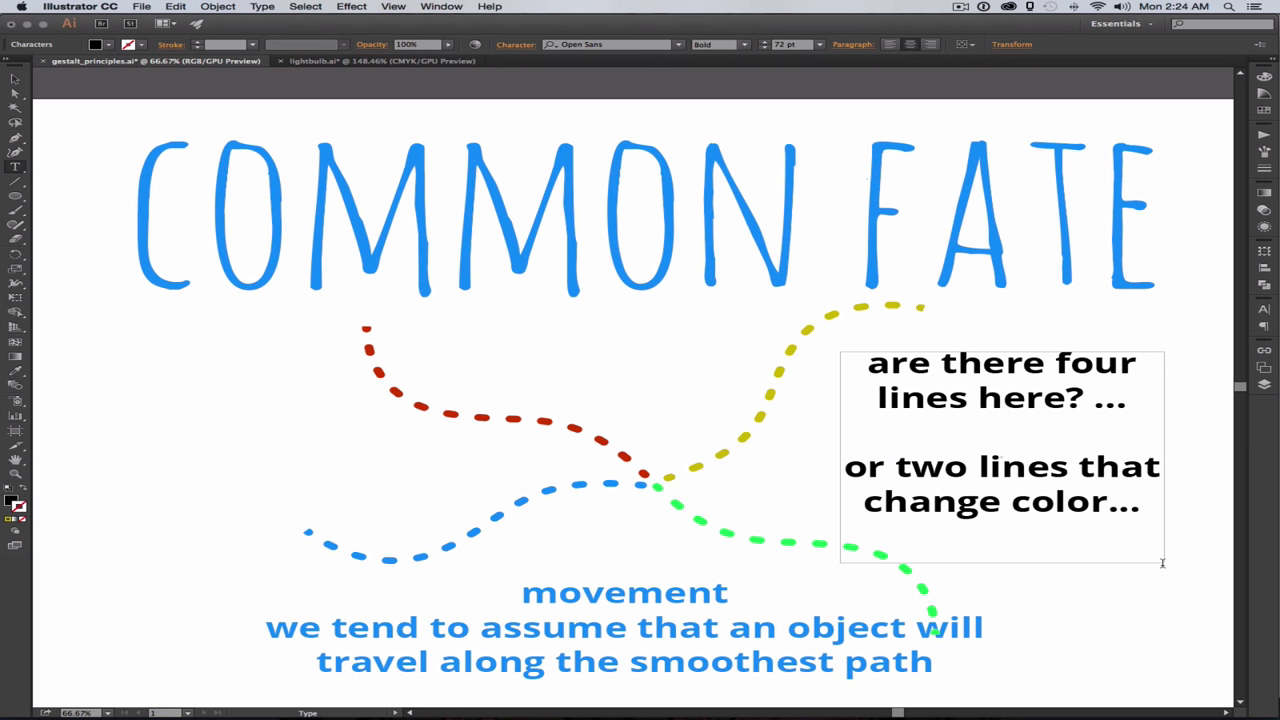
key(Escape)
key(i)
click(978, 629)
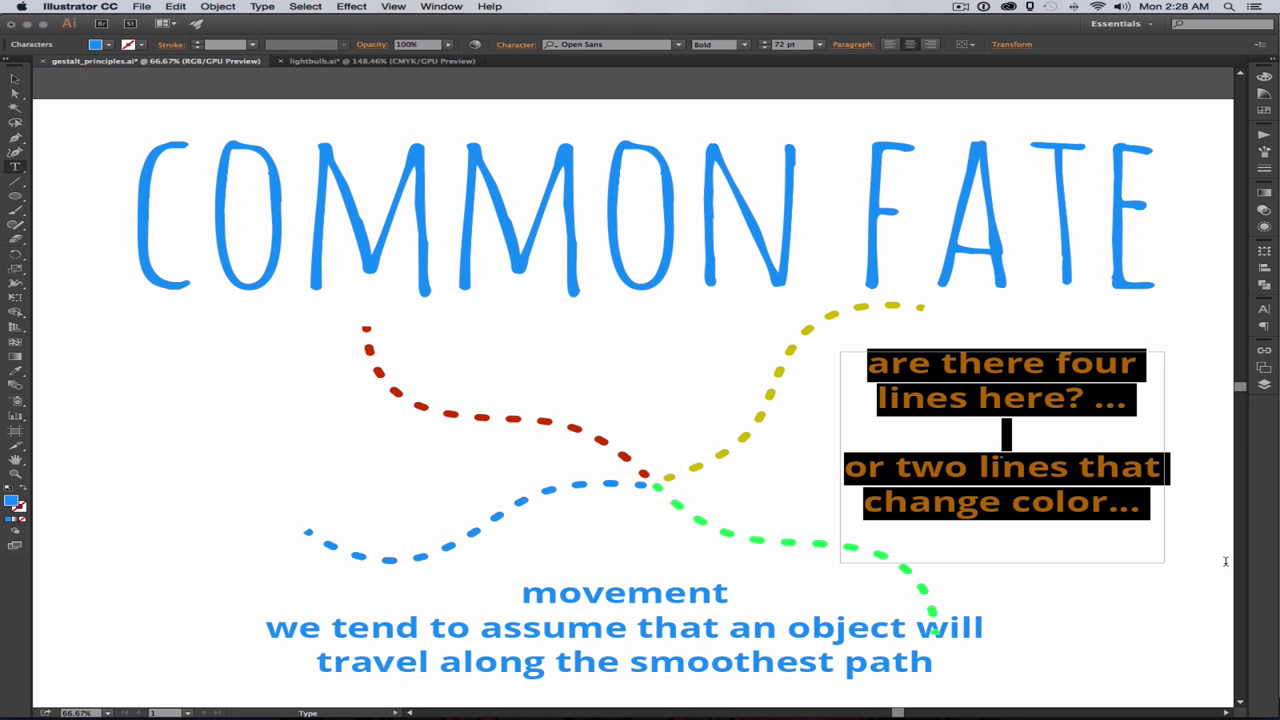
Step: Write 'if you do see 2 lines that change color in the middle...the red turns' and widen its frame
text(if you do see 2 lines that change color is)
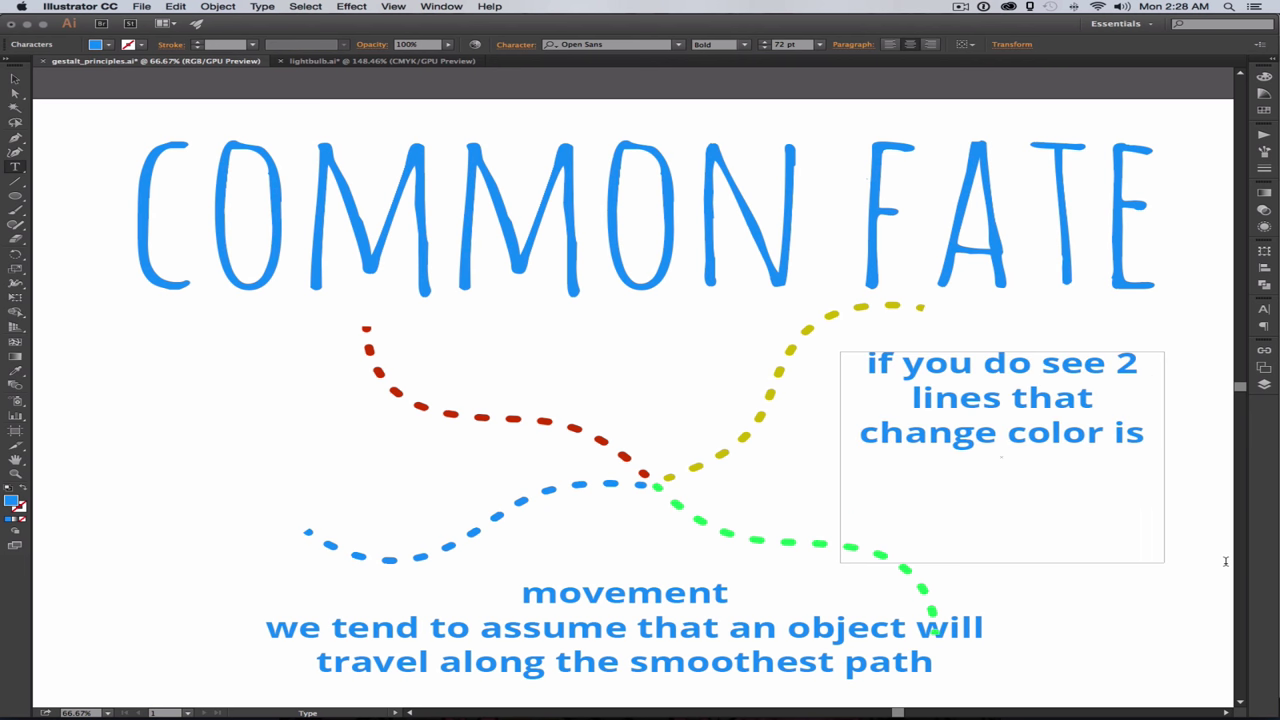
key(BackSpace)
text(n the middle...)
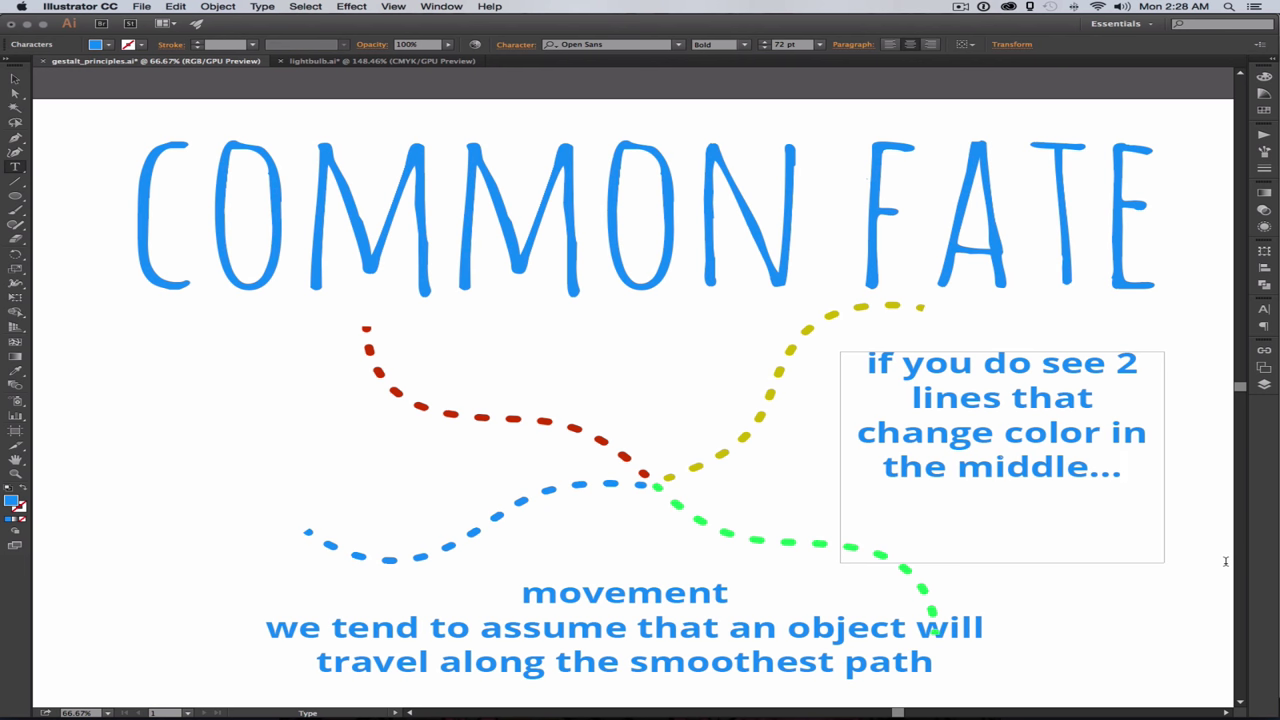
text(the red turns g)
key(BackSpace)
key(Escape)
drag(840, 457, 783, 457)
drag(1171, 457, 1205, 457)
Step: Add 'the blue turns yellow' and replace a paragraph with 'because that is the smoothest path'
text(the blue turns yellow)
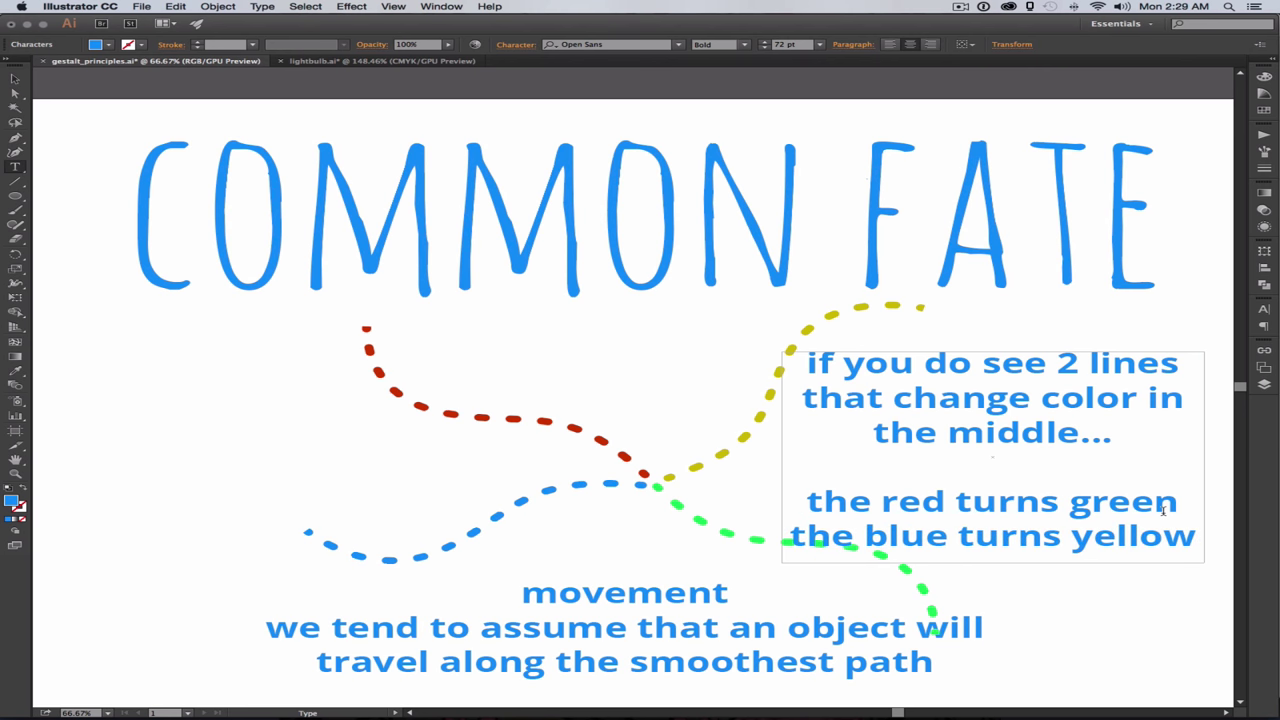
triple_click(1196, 428)
text(because t)
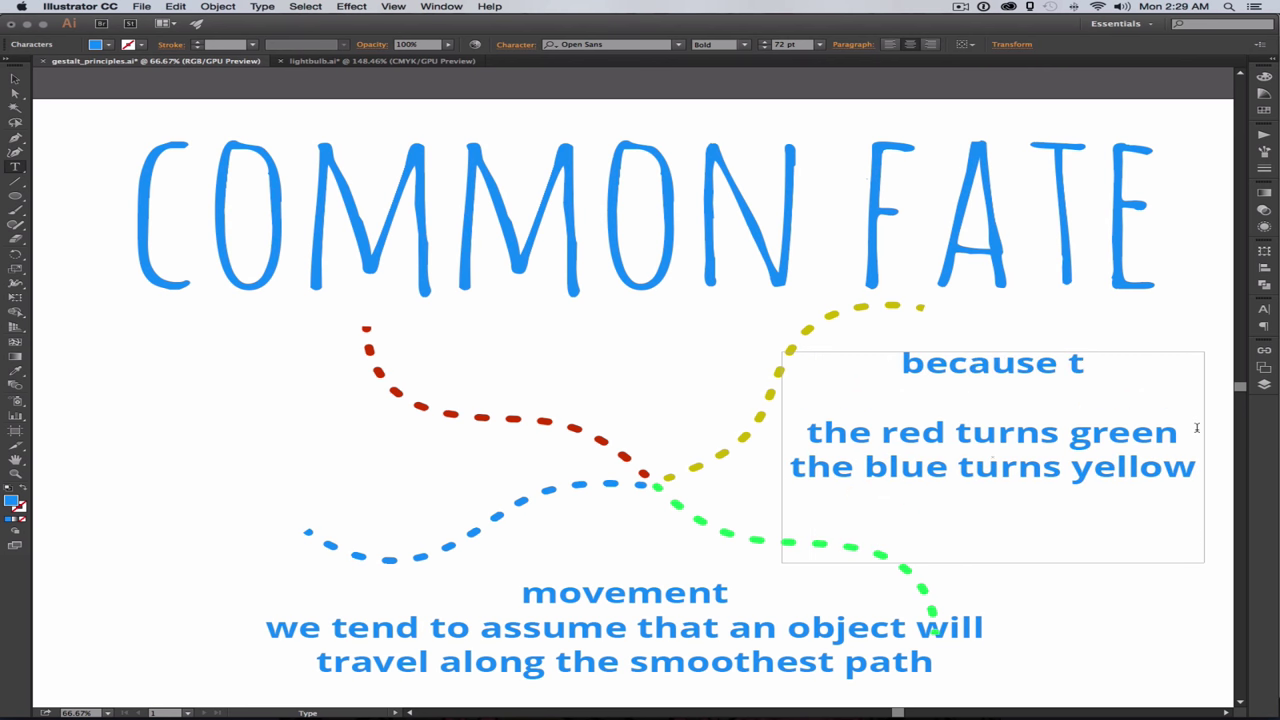
text(hat is the smoothest path)
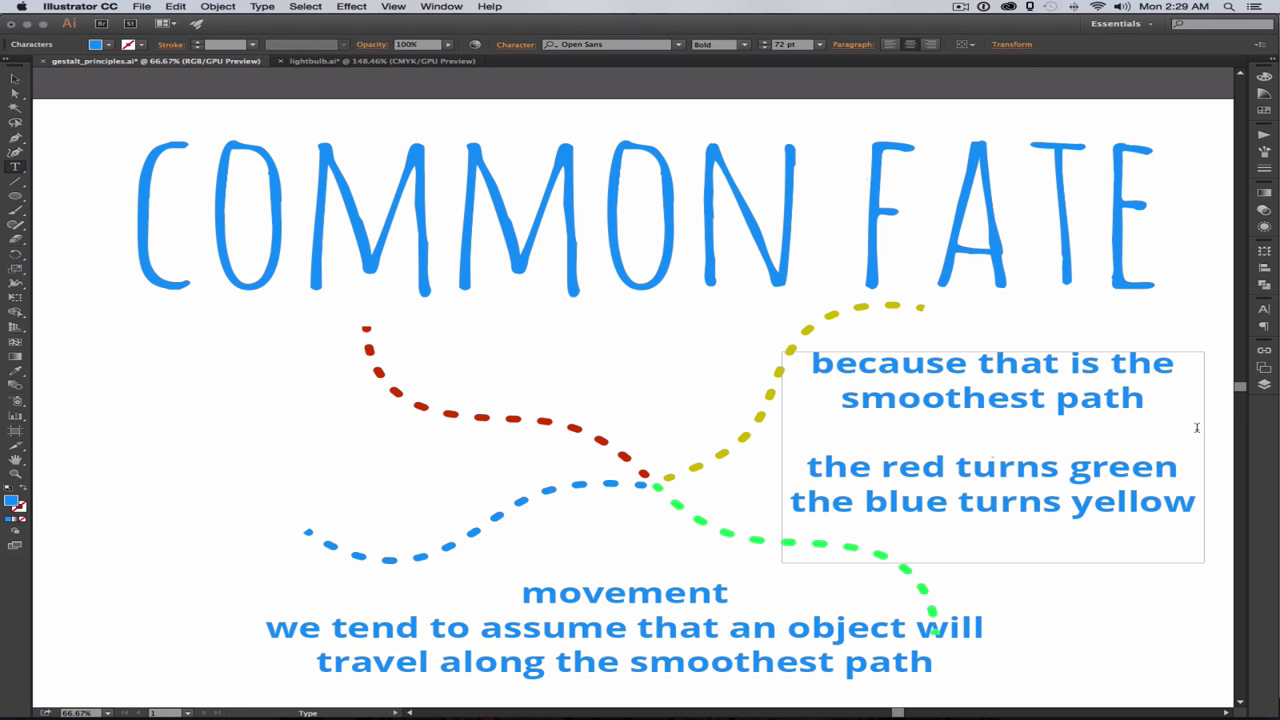
key(Escape)
click(1077, 624)
Step: Set the fill colour to magenta and paint a stroke along the yellow dotted curve
double_click(11, 500)
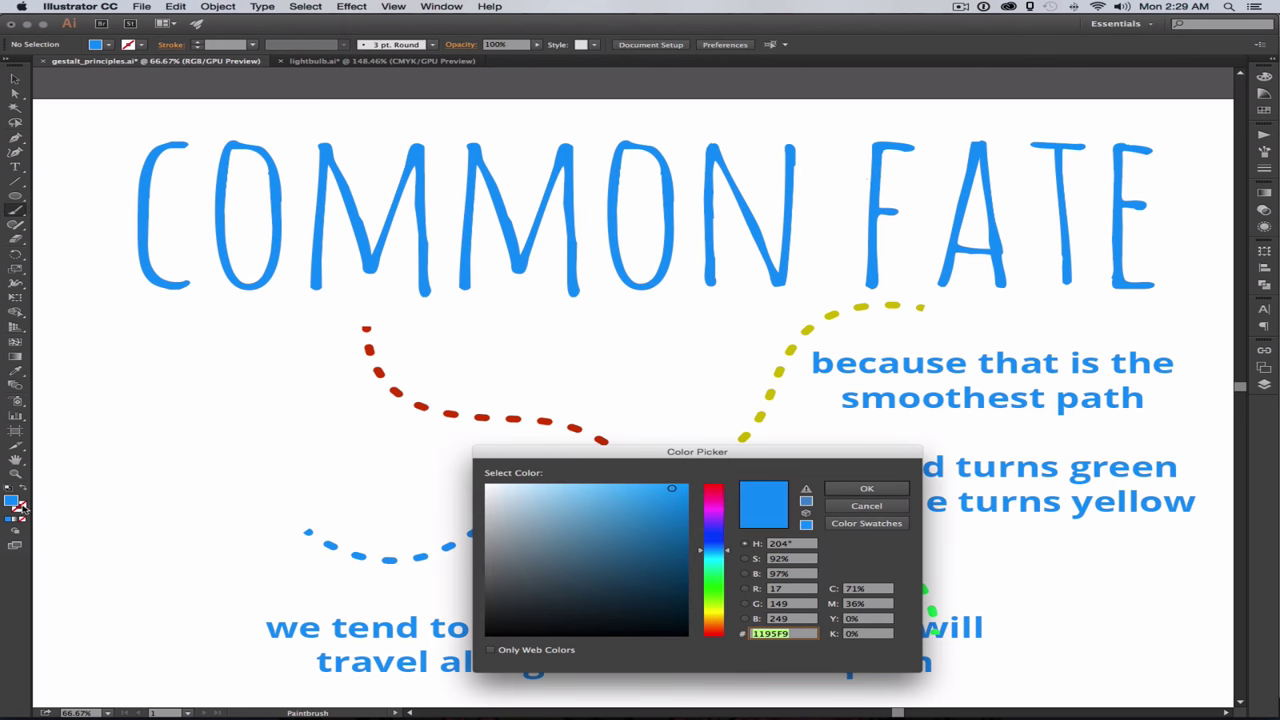
click(713, 510)
click(883, 486)
mouse_move(648, 475)
mouse_down()
mouse_move(844, 326)
mouse_move(955, 311)
mouse_up()
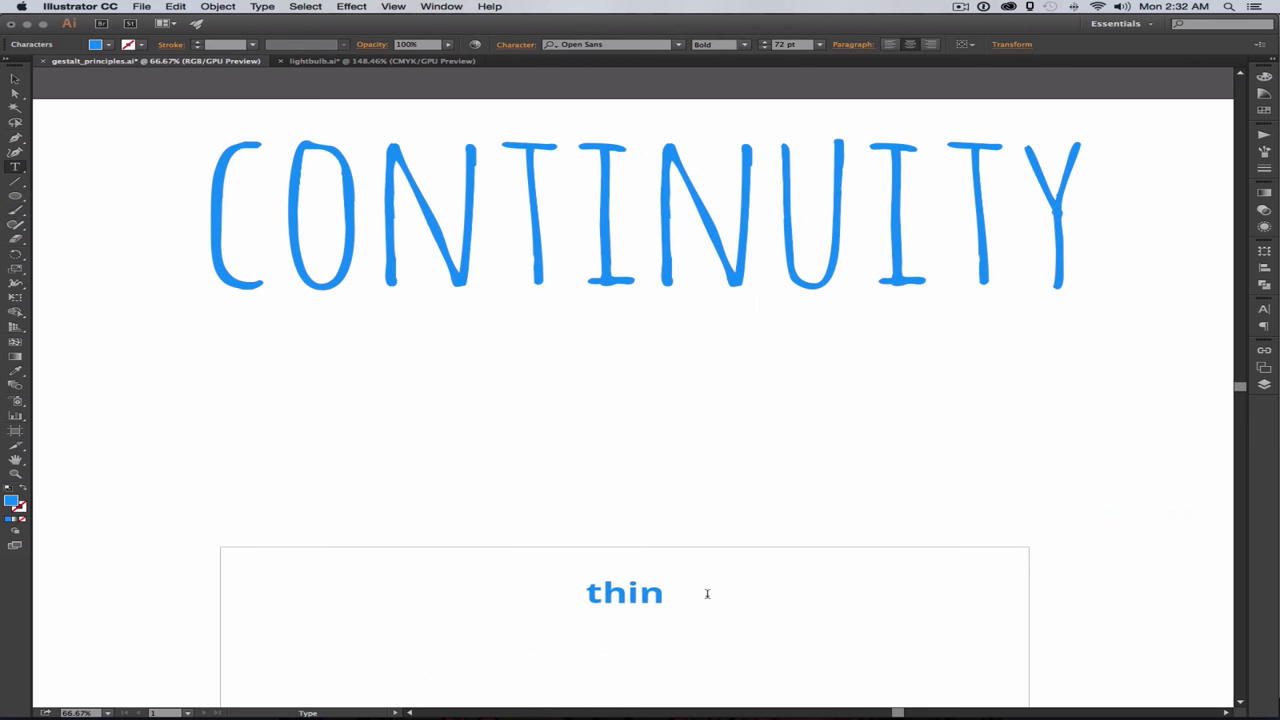
Step: Type 'things that travel the same vector are related to each other' and 'we see things moving together as a group'
text(gs that travel i)
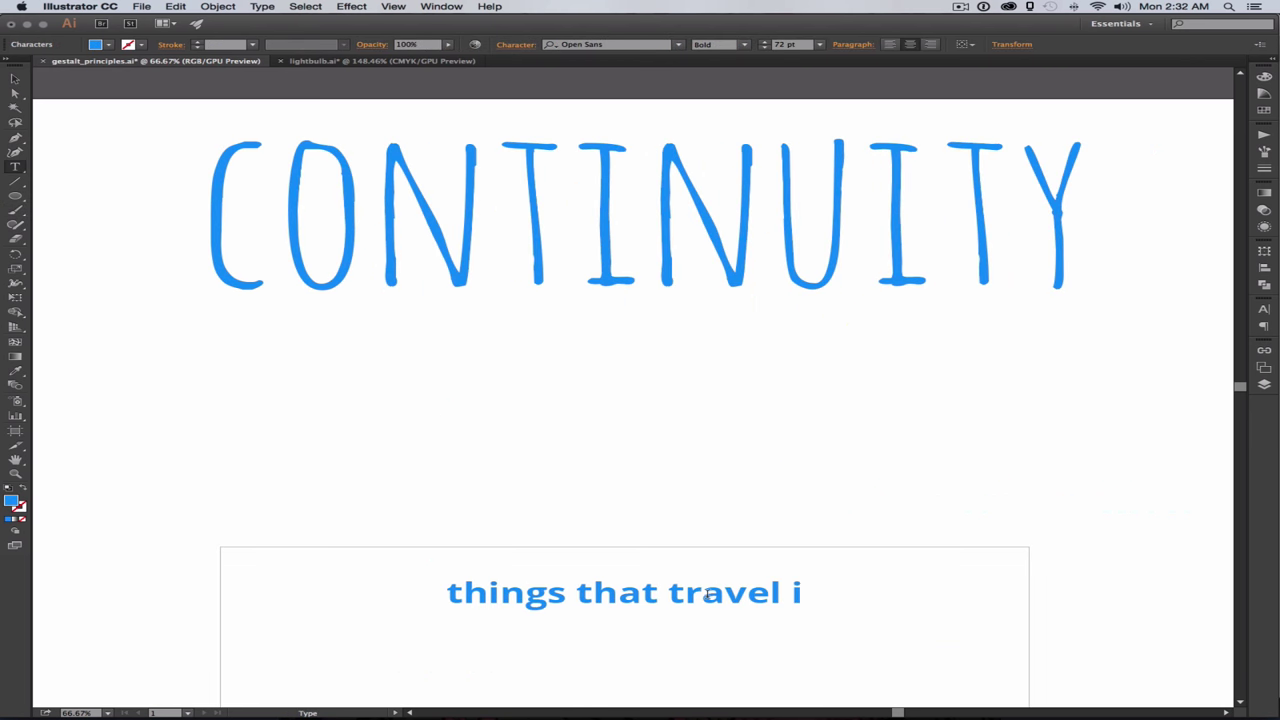
key(BackSpace)
text(the sa)
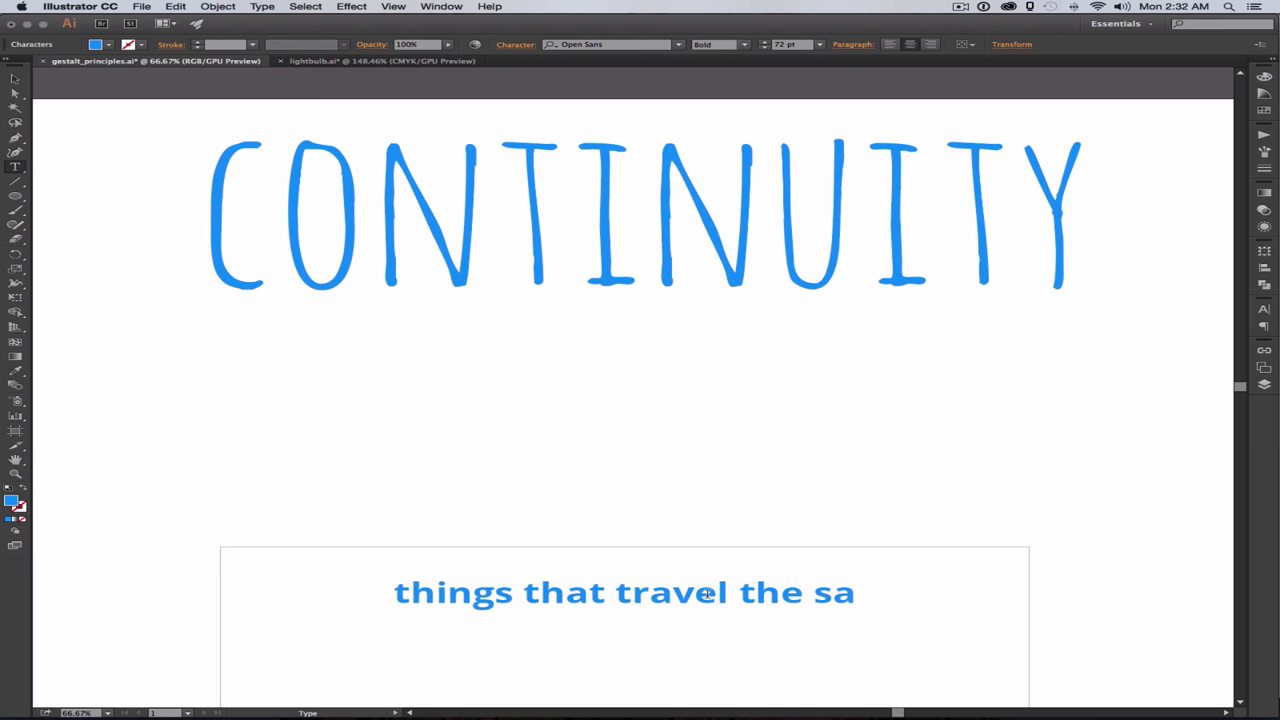
text(me vector are)
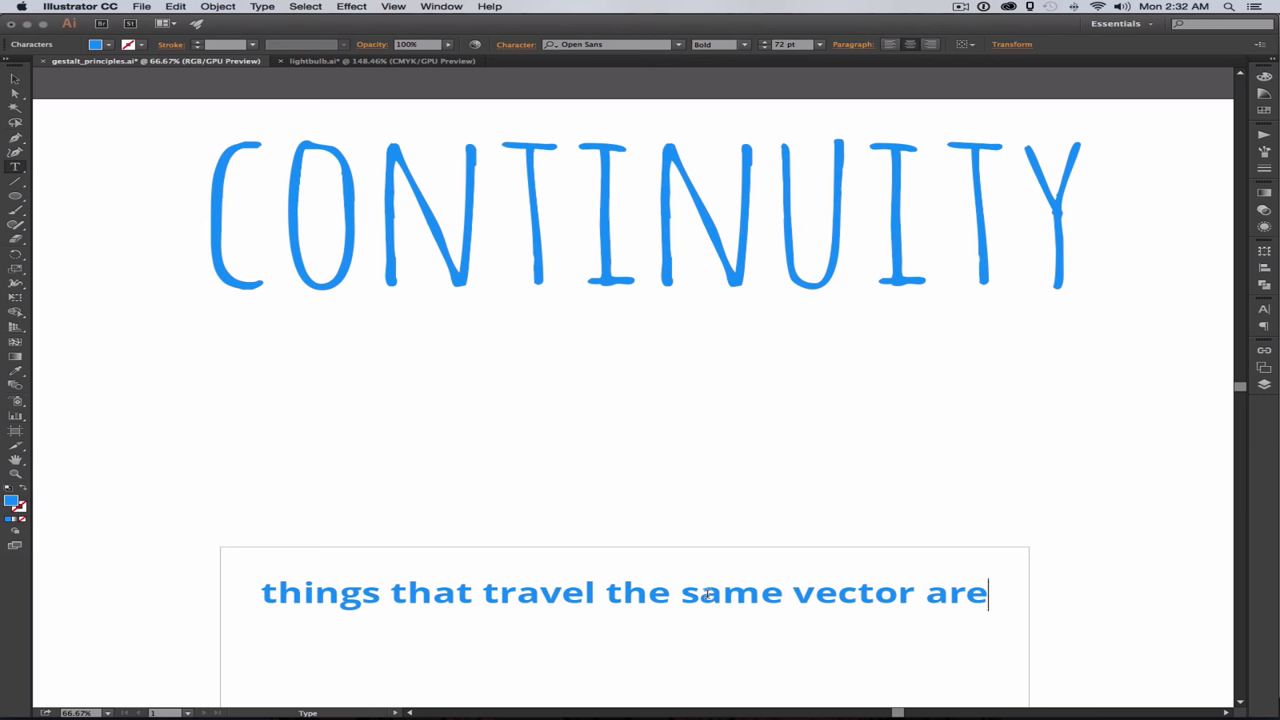
text( related to each other)
key(Return)
key(Return)
text(we)
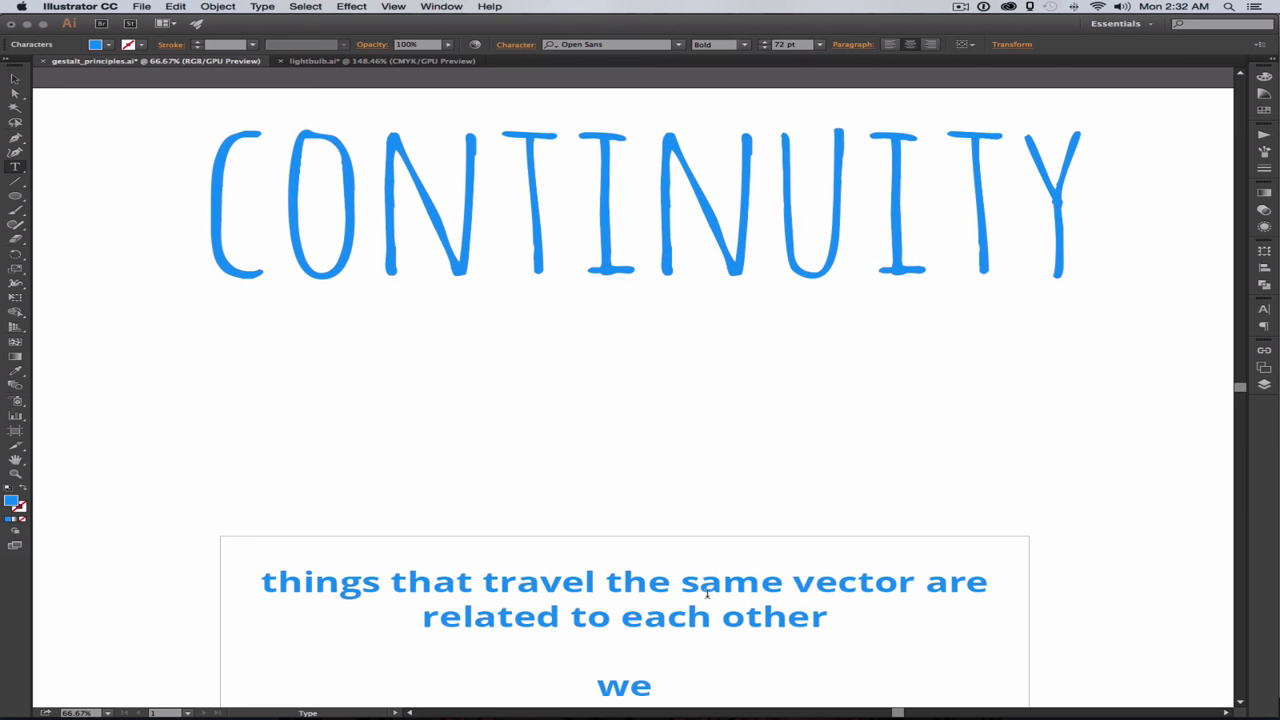
text( see things moving to)
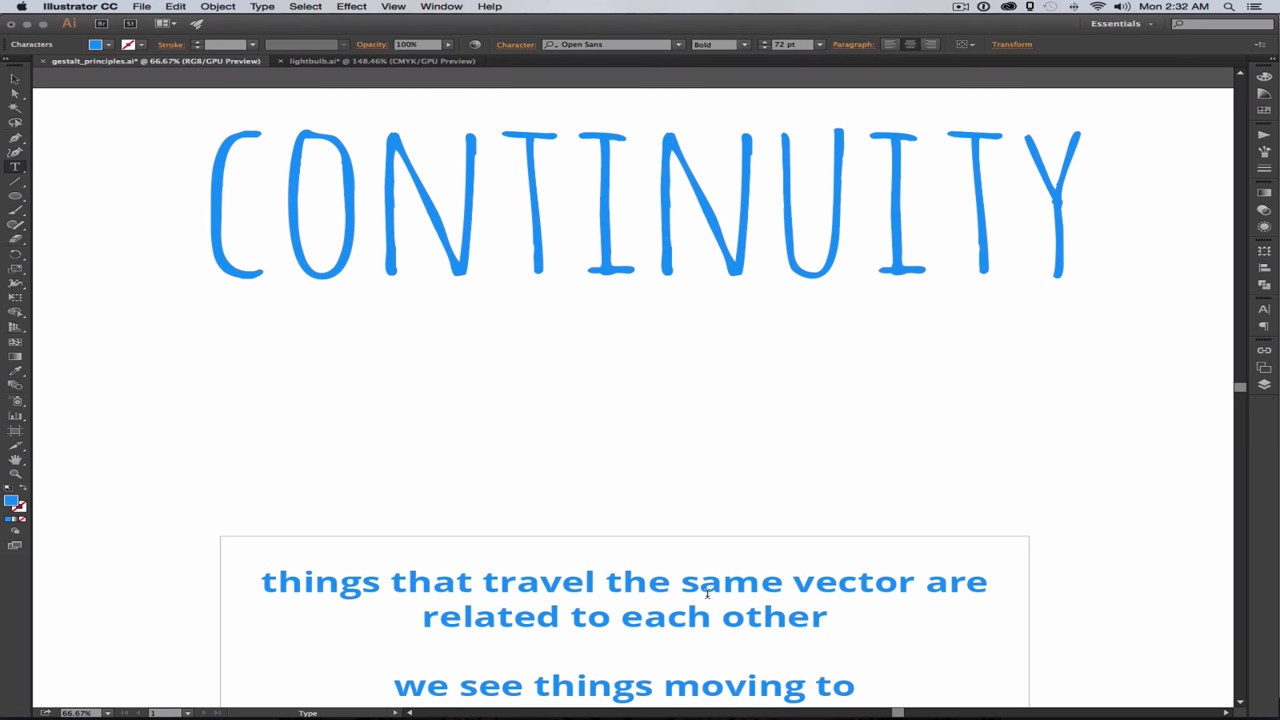
text(gether as a grou)
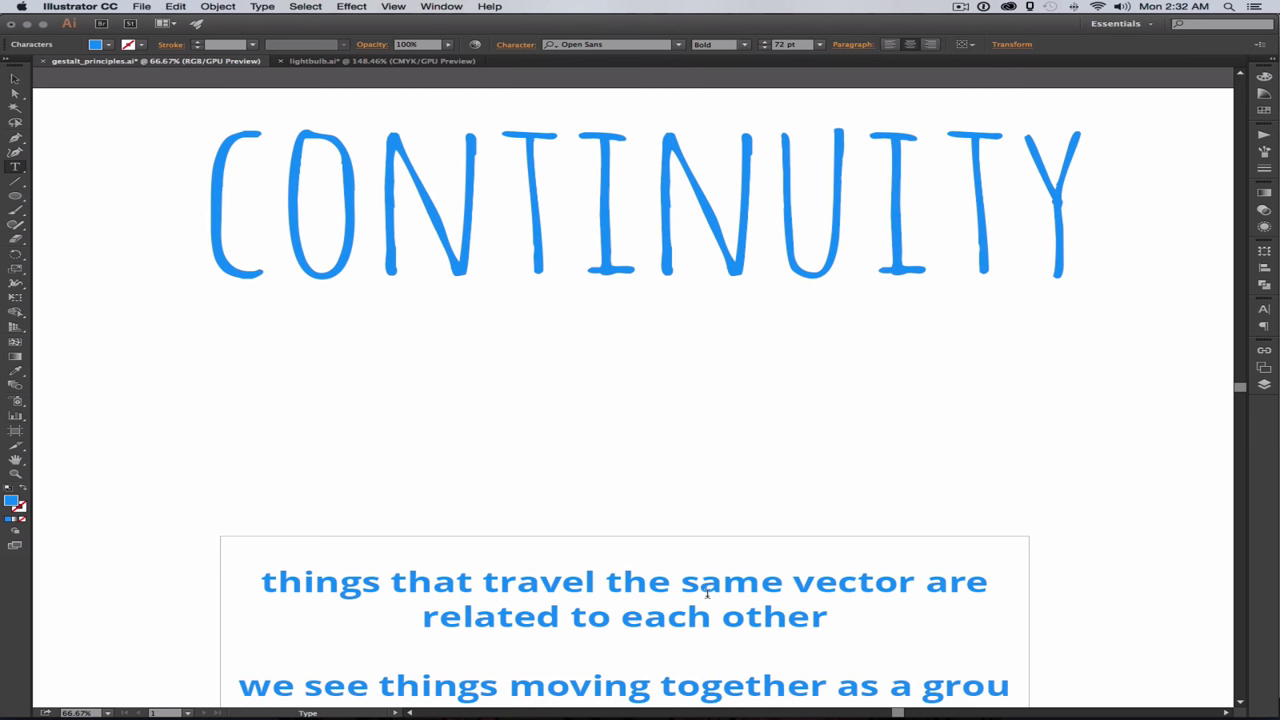
text(p)
key(Escape)
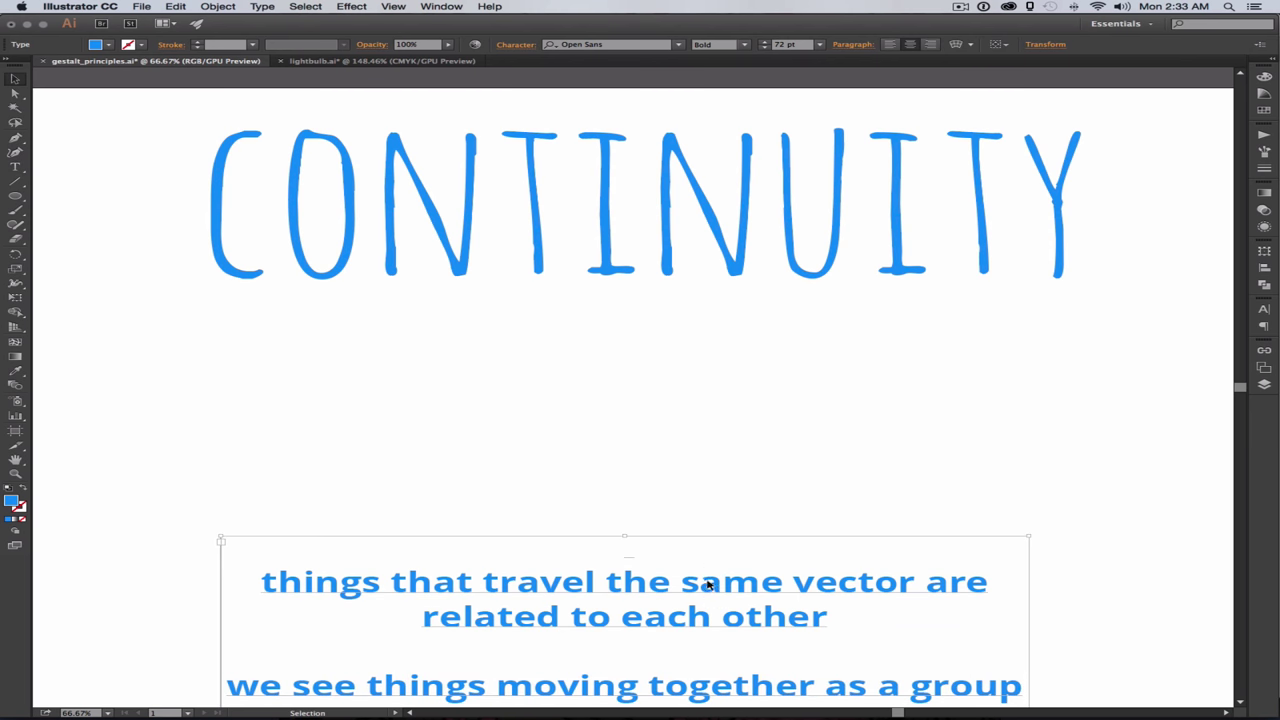
Step: Nudge the note frame up, duplicate the chevron diagonally twice and shrink the set
drag(707, 581, 709, 562)
click(1073, 611)
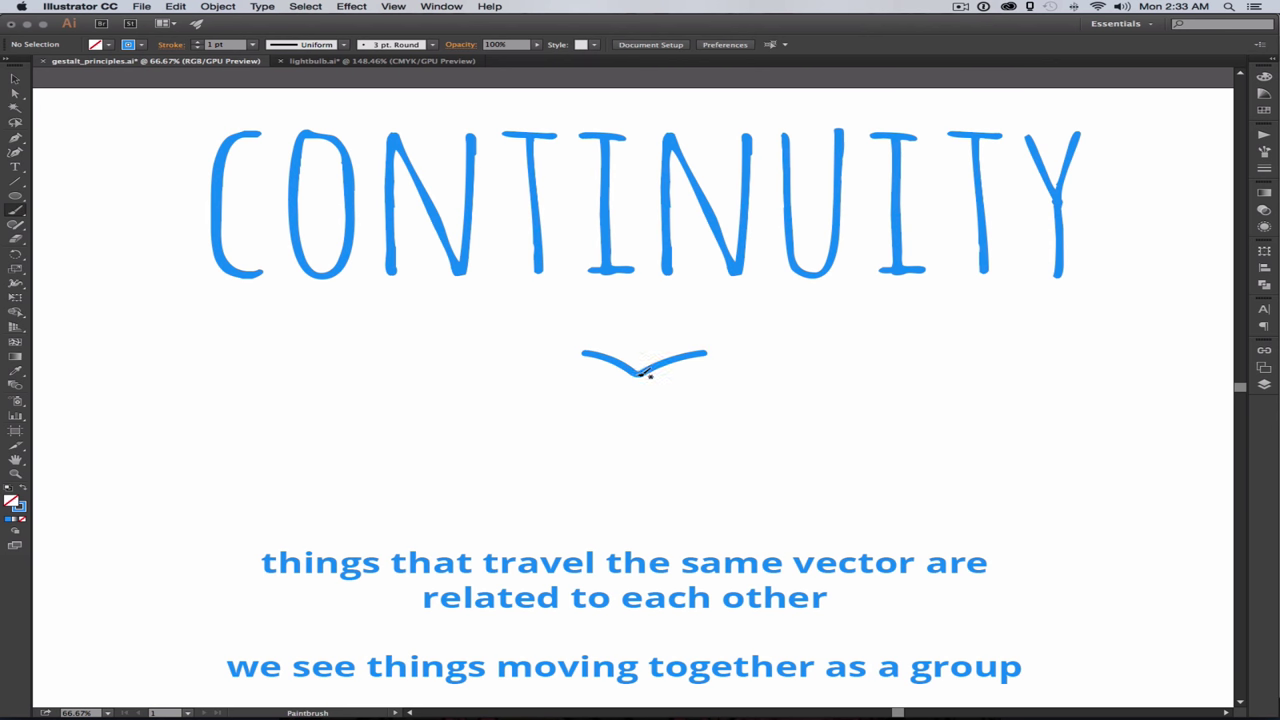
drag(640, 376, 574, 420)
key(super+d)
key(super+d)
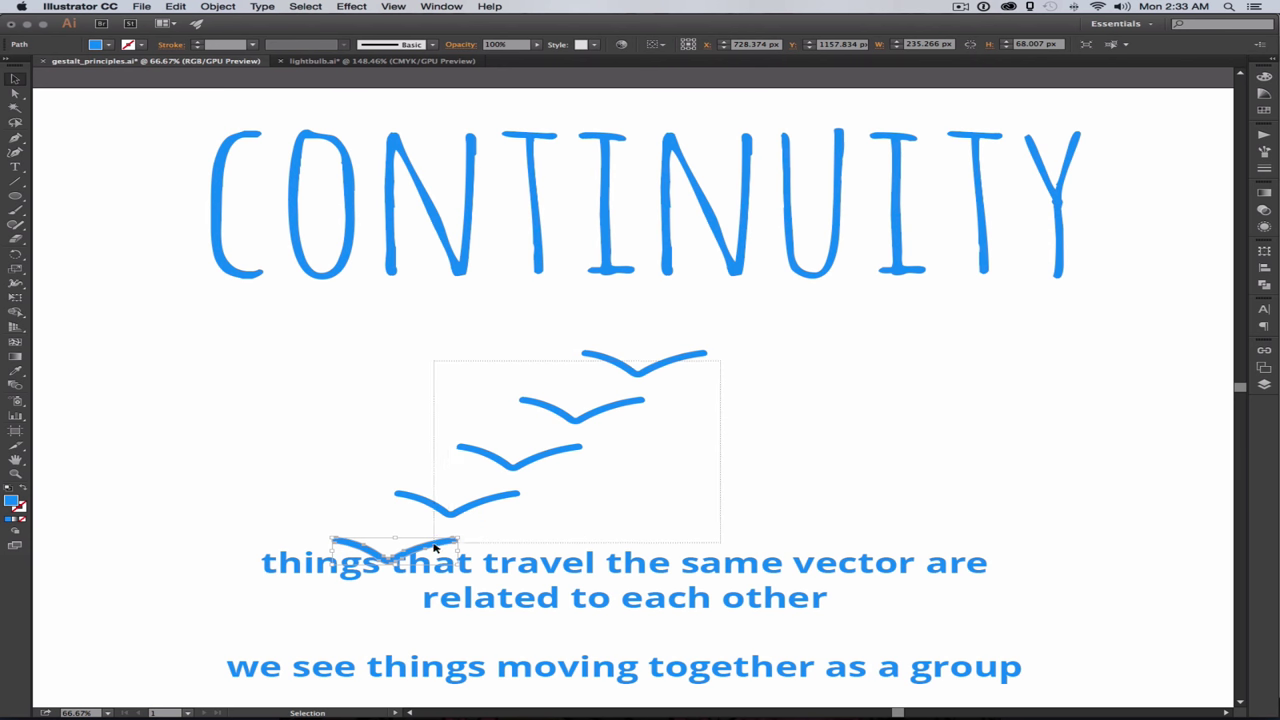
key(super+a)
drag(712, 344, 506, 465)
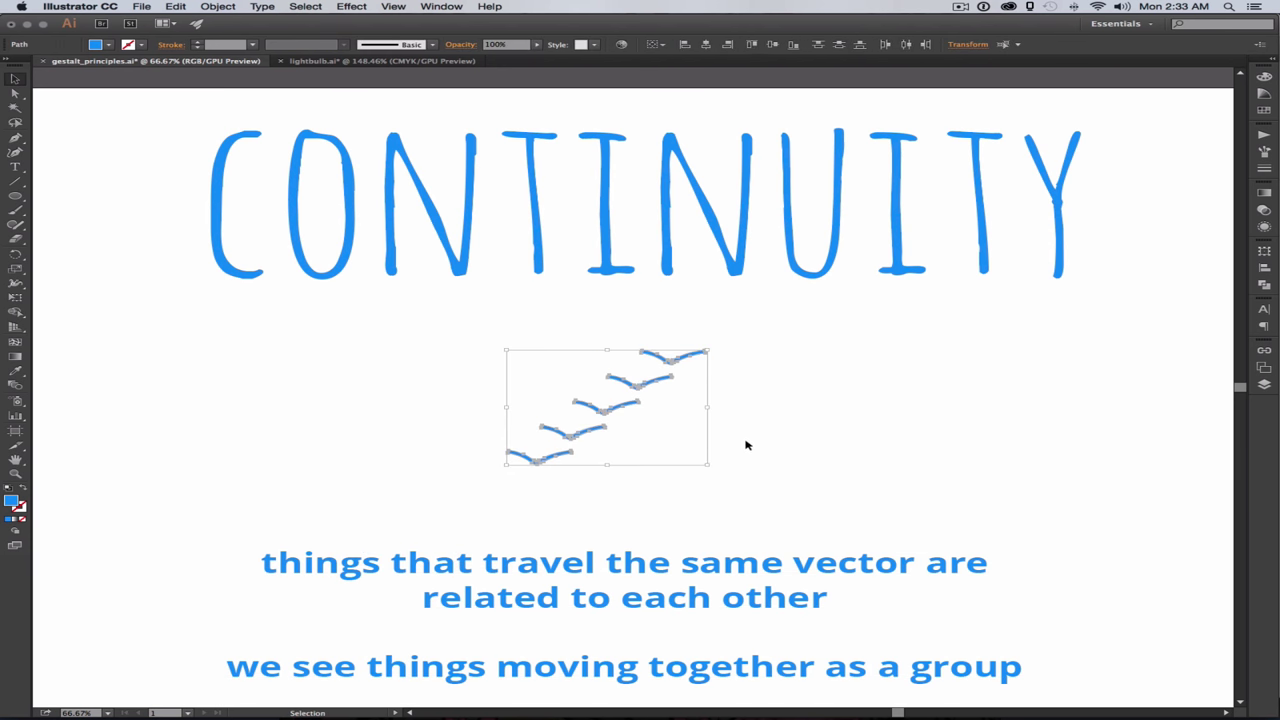
Step: Reflect a mirrored copy of the chevrons and add an apex chevron to form a V
alt+click(713, 361)
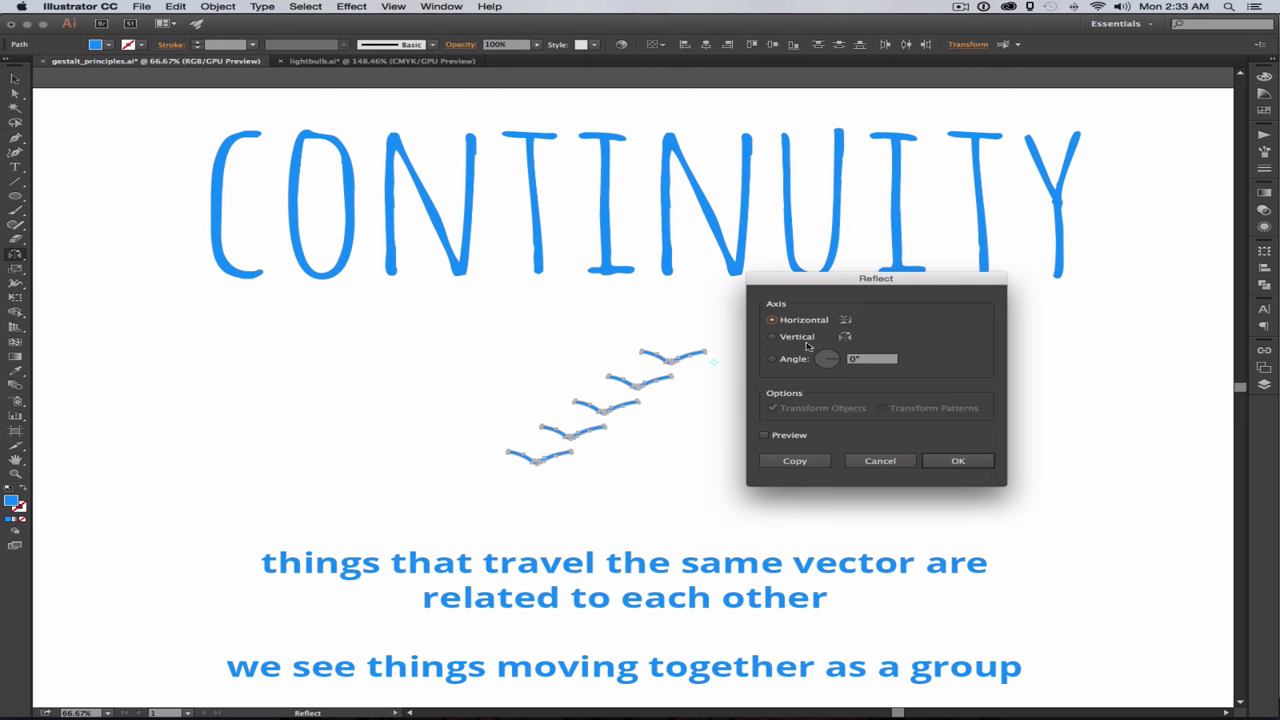
click(794, 461)
key(v)
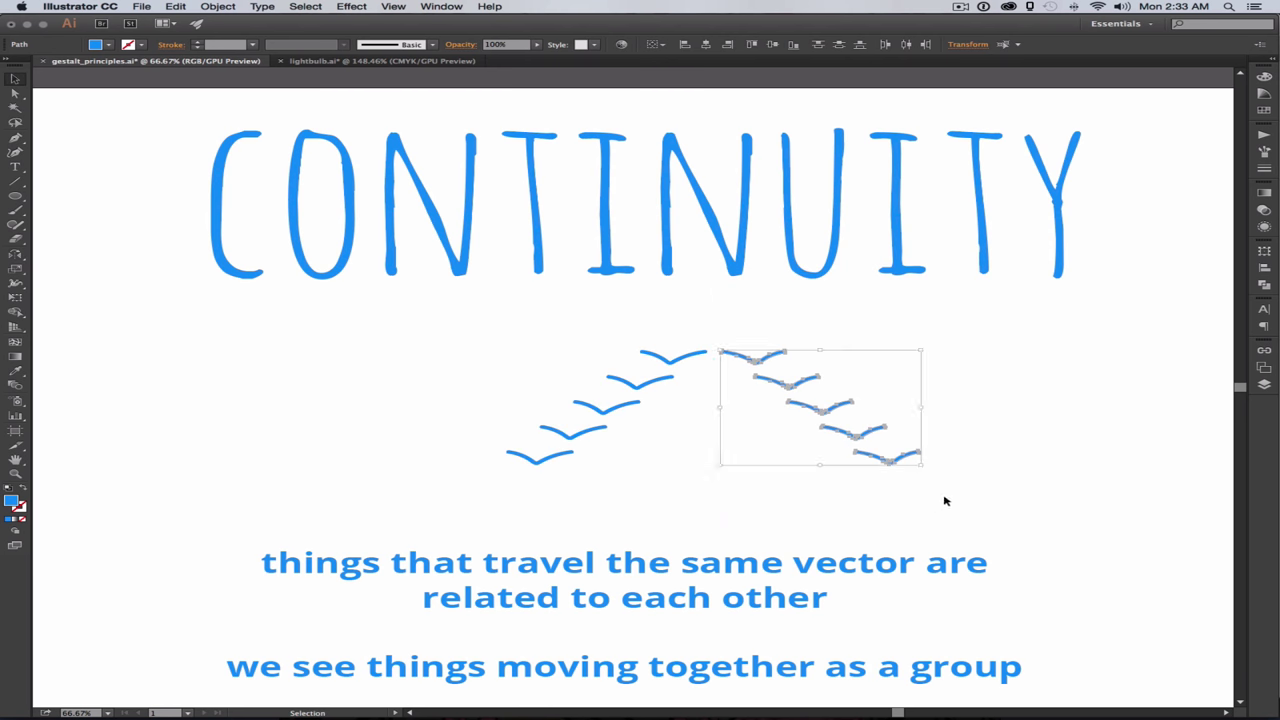
click(943, 500)
drag(766, 357, 731, 338)
Step: Squash the chevron flock vertically and move it to the right below the heading
drag(918, 462, 417, 445)
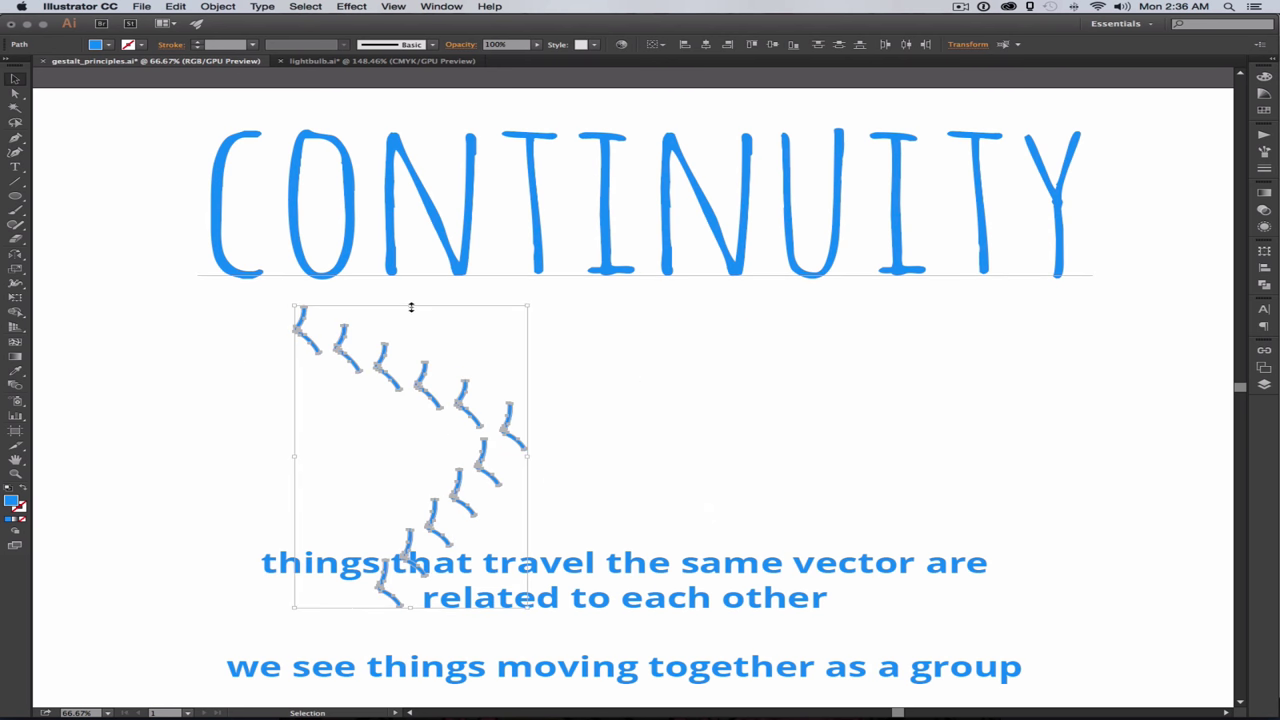
drag(466, 505, 384, 381)
drag(323, 500, 1008, 473)
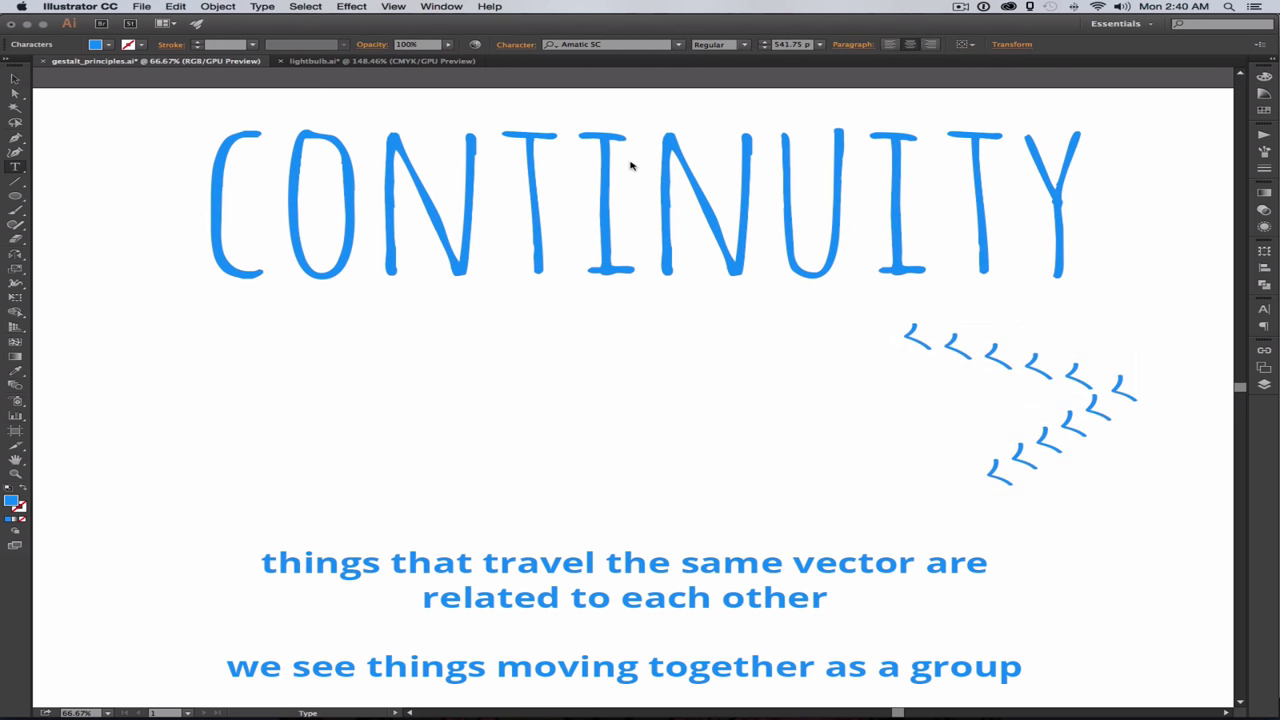
double_click(630, 160)
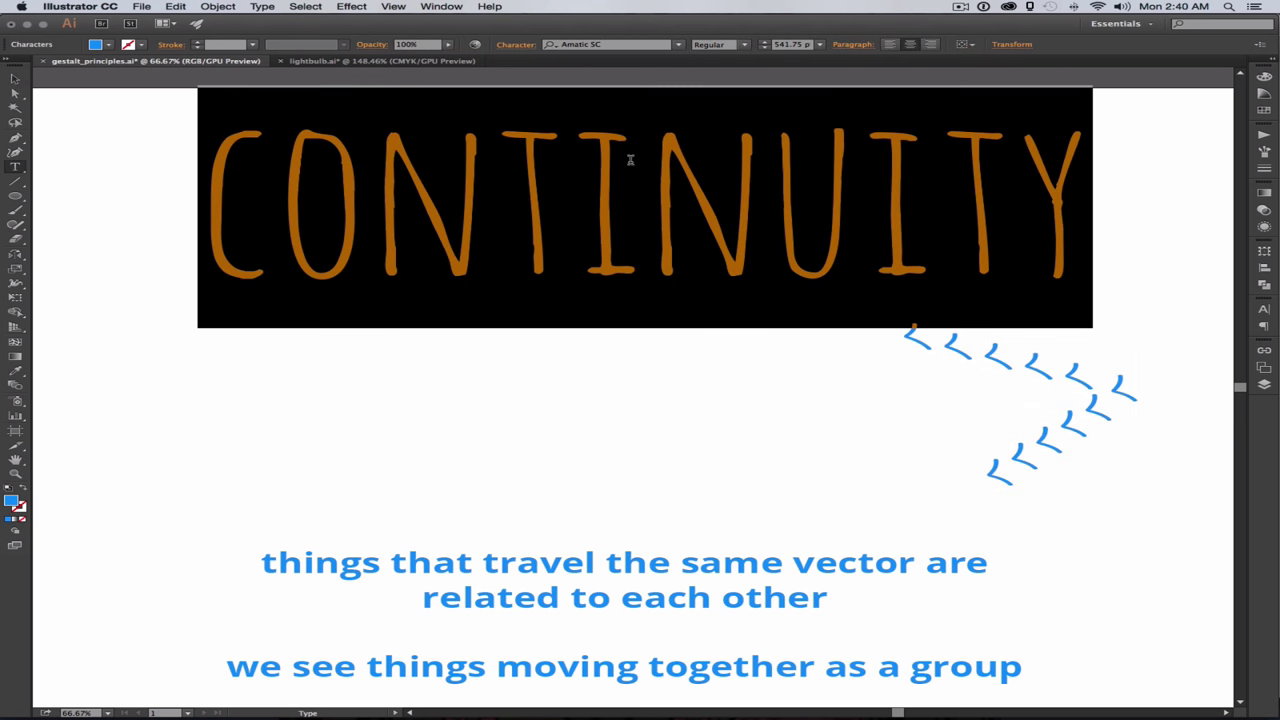
Step: Retitle the heading PAST EXPERIENCE and rewrite the note as 'what we have already learned informs our current experiences and perceptions'
text(PAST EX)
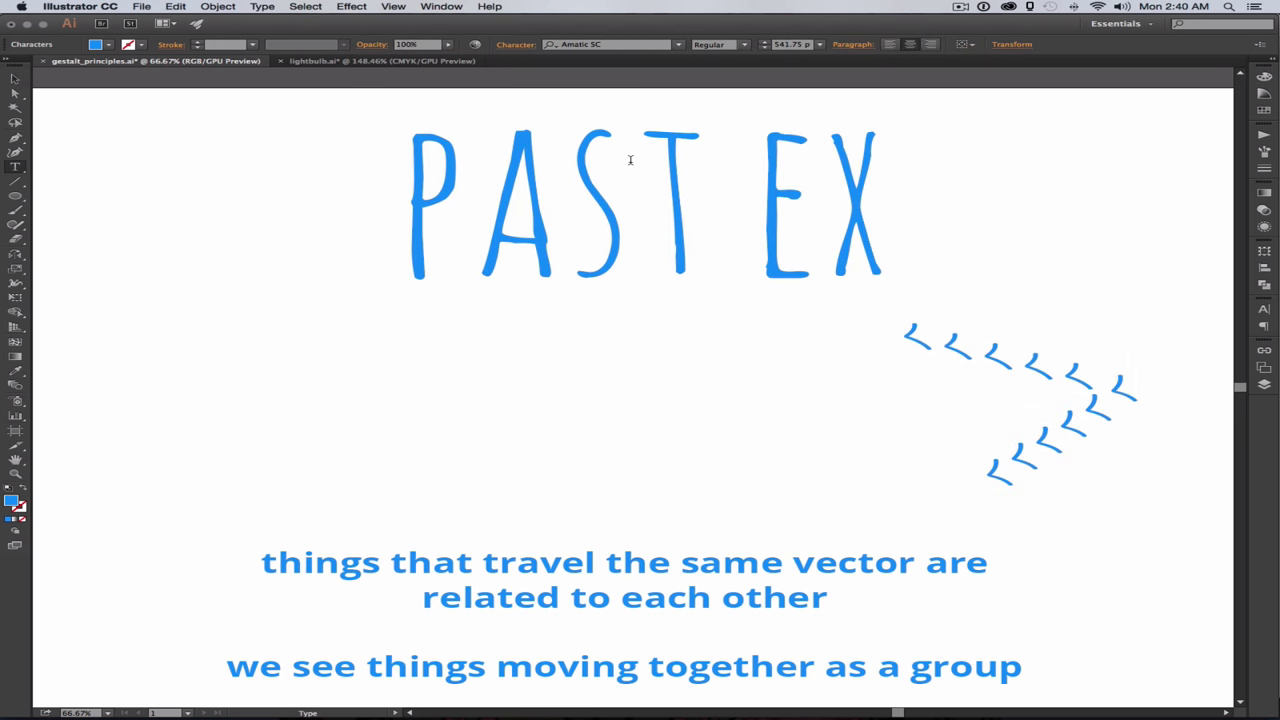
text(PERIENCE)
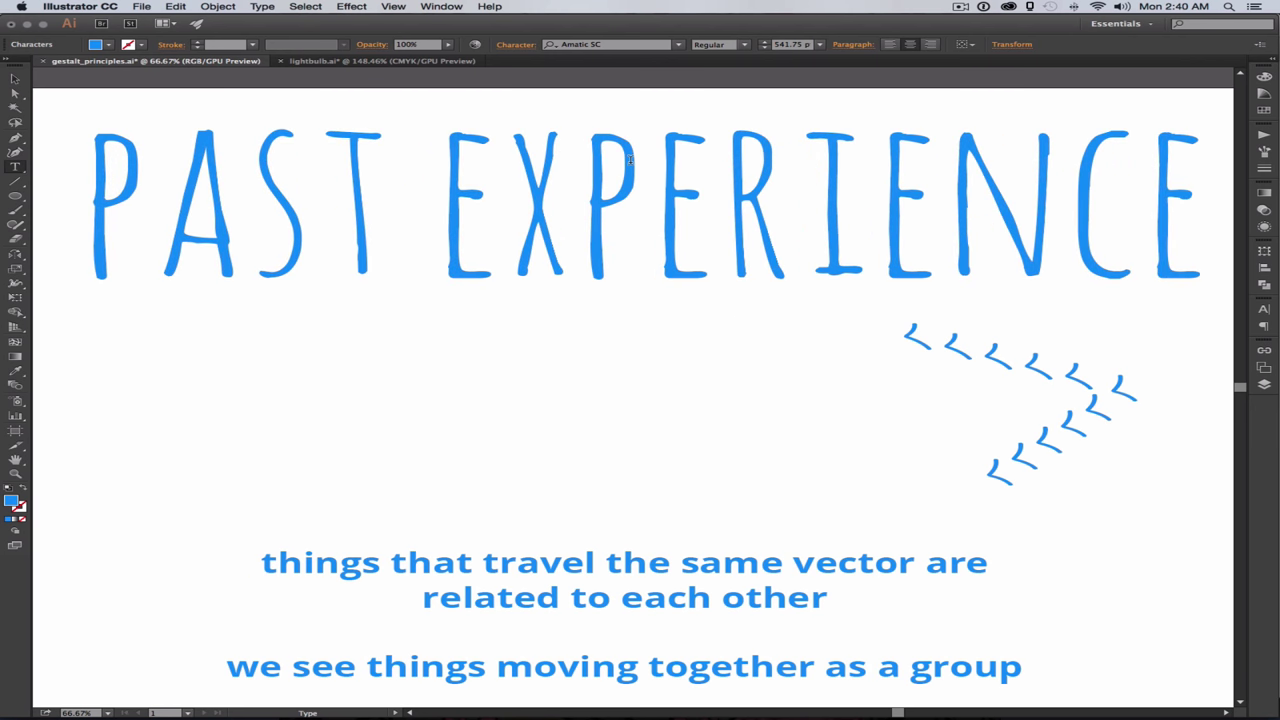
click(659, 568)
key(super+a)
text(what we)
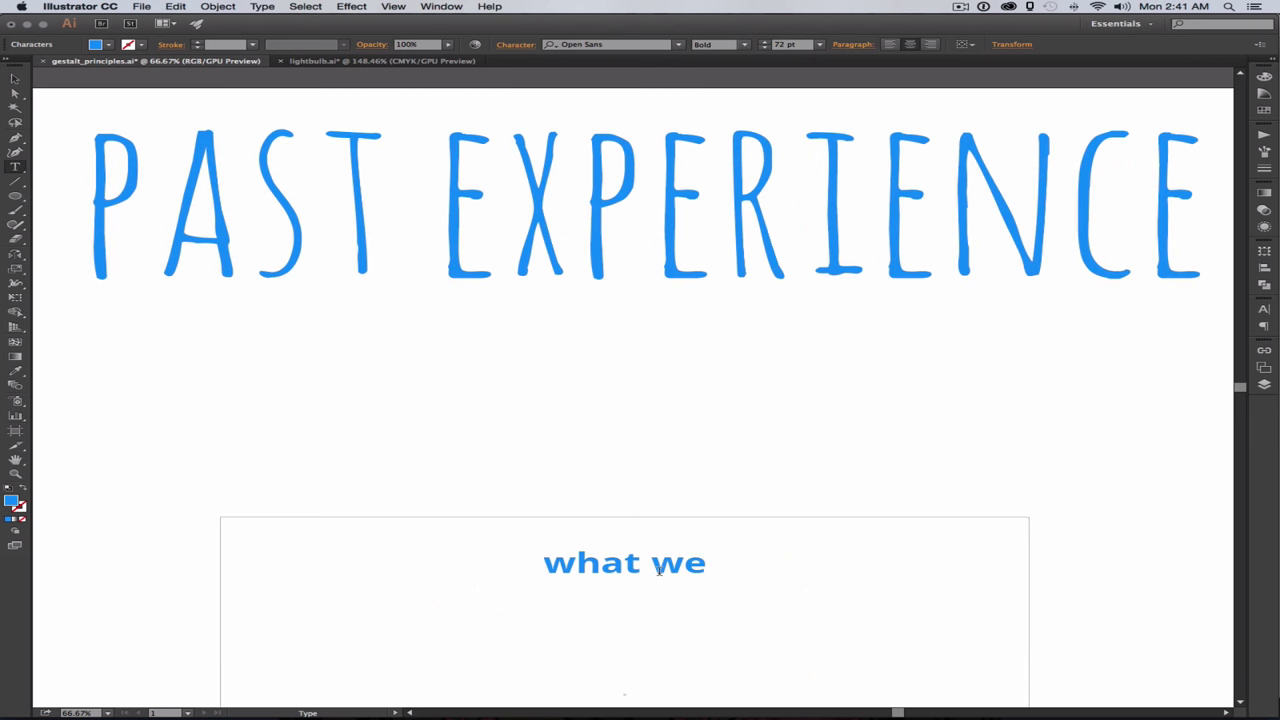
text( haready)
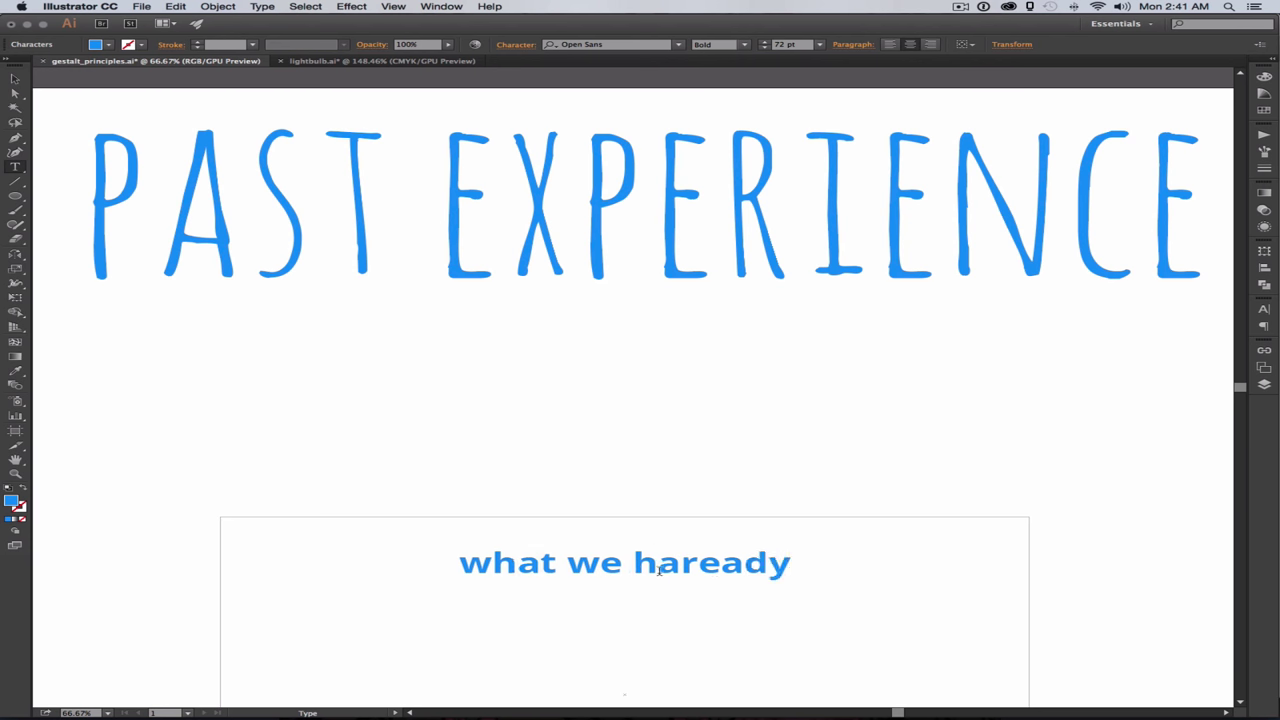
key(BackSpace)
key(BackSpace)
key(BackSpace)
key(BackSpace)
key(BackSpace)
text(ve already learned in)
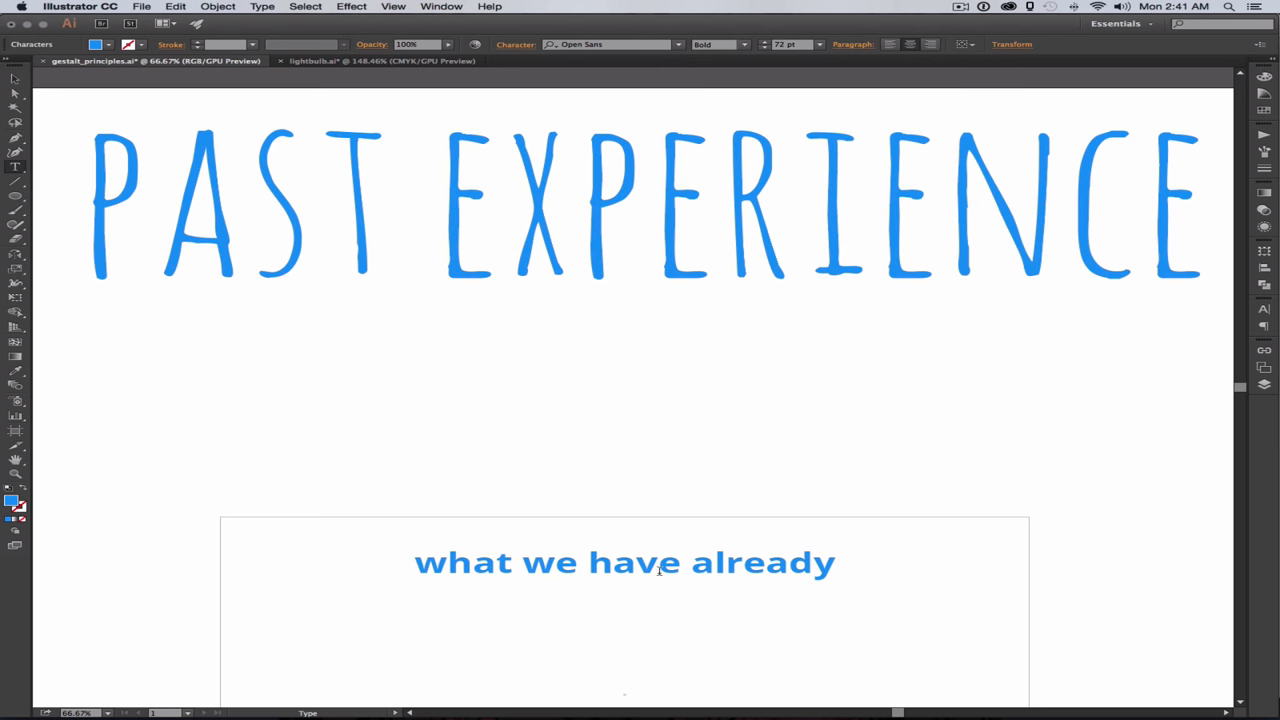
text(forms ou)
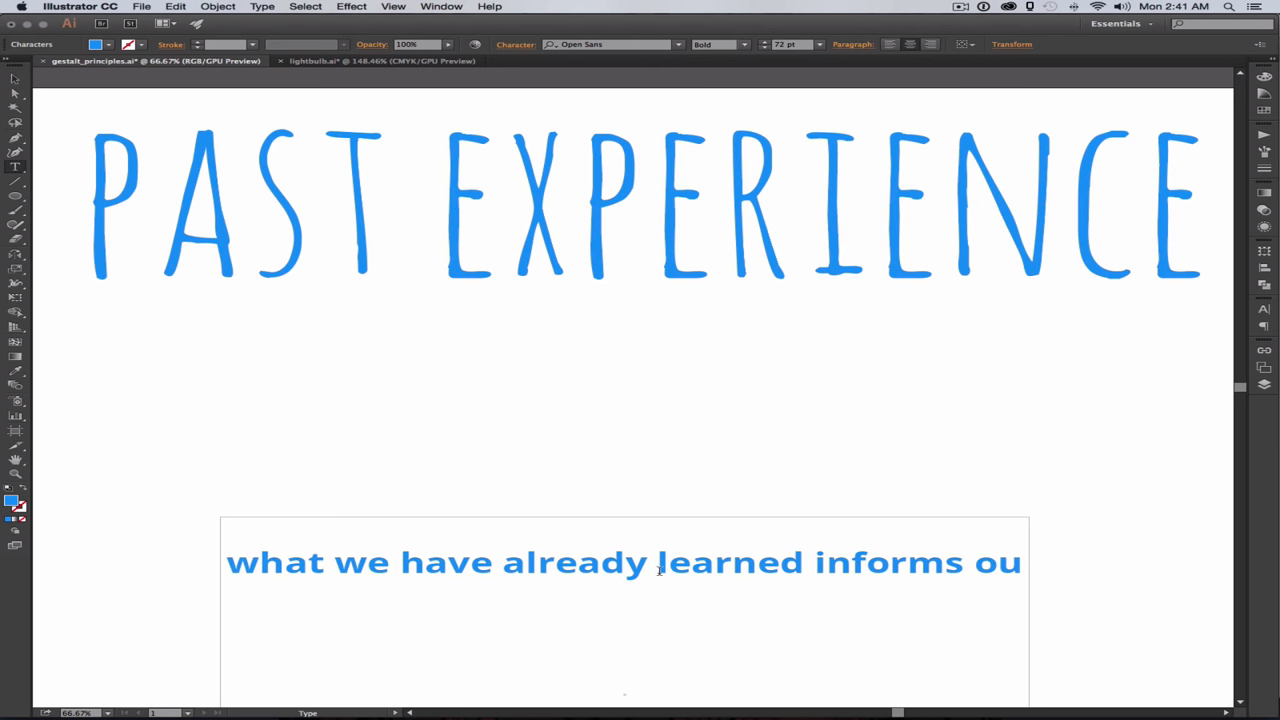
text(r future)
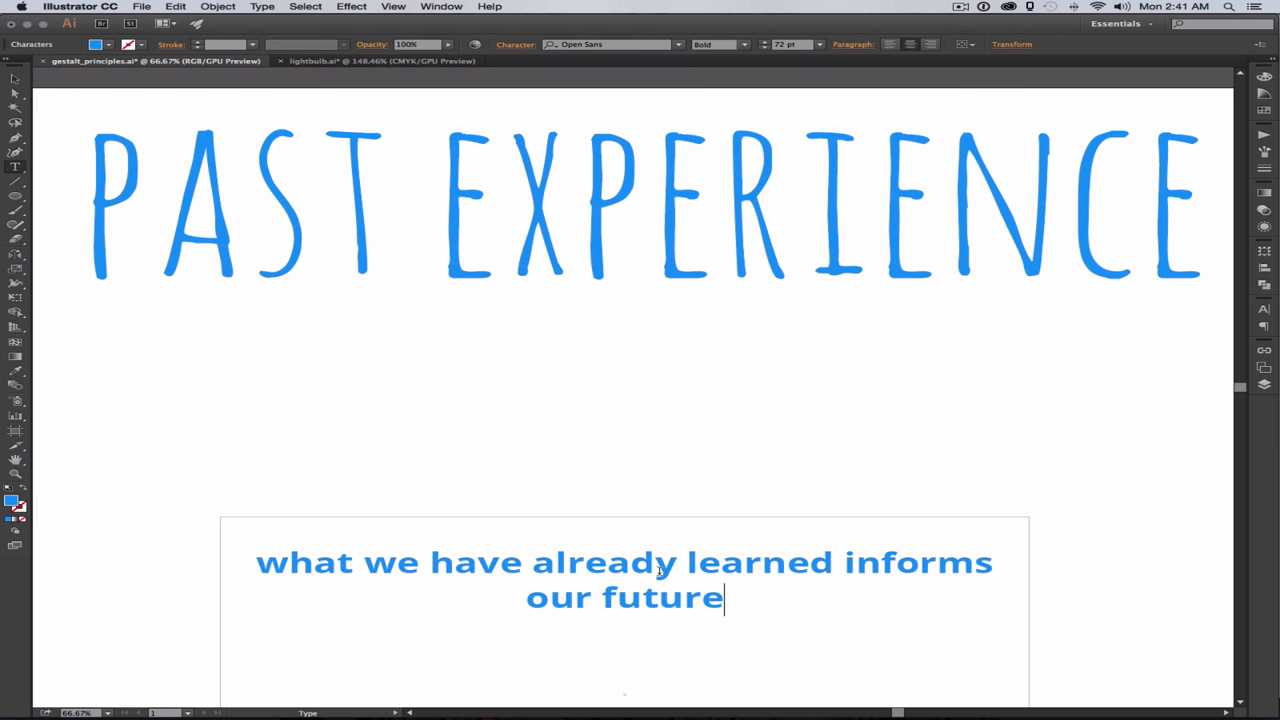
key(BackSpace)
key(BackSpace)
key(BackSpace)
key(BackSpace)
key(BackSpace)
key(BackSpace)
text(current experience and)
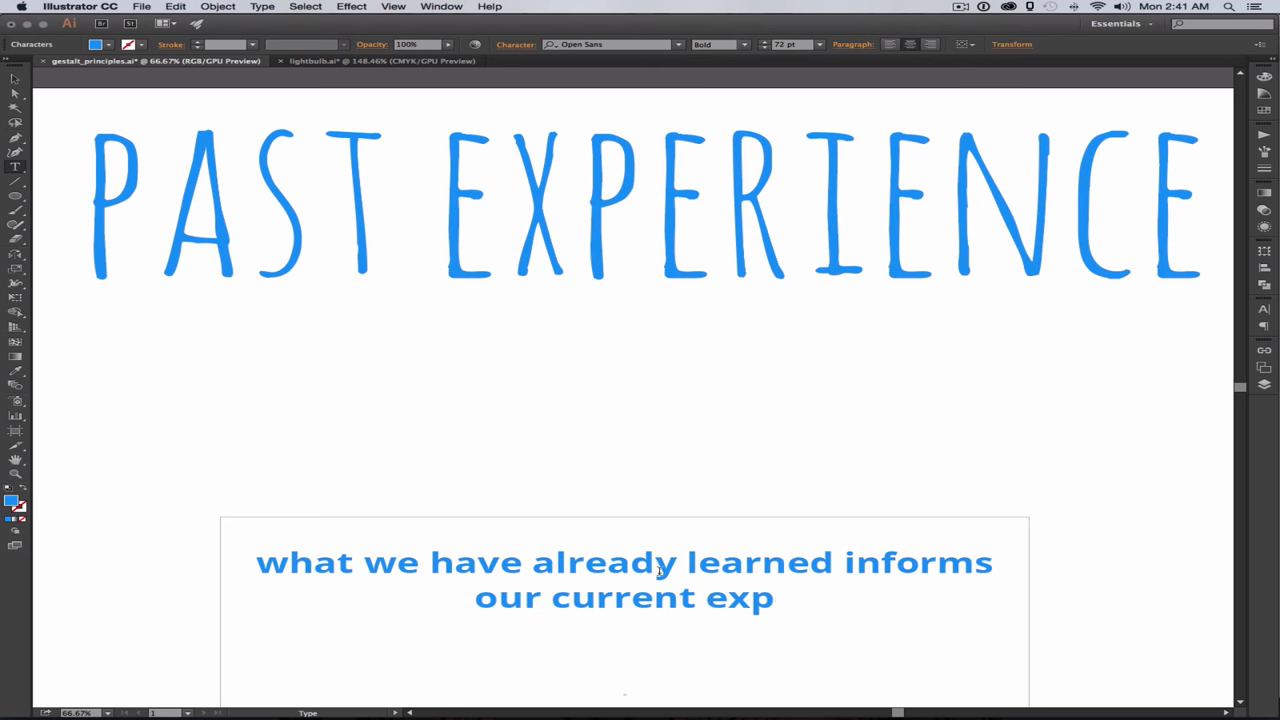
key(BackSpace)
key(BackSpace)
key(BackSpace)
key(BackSpace)
key(BackSpace)
text(s and perceptions)
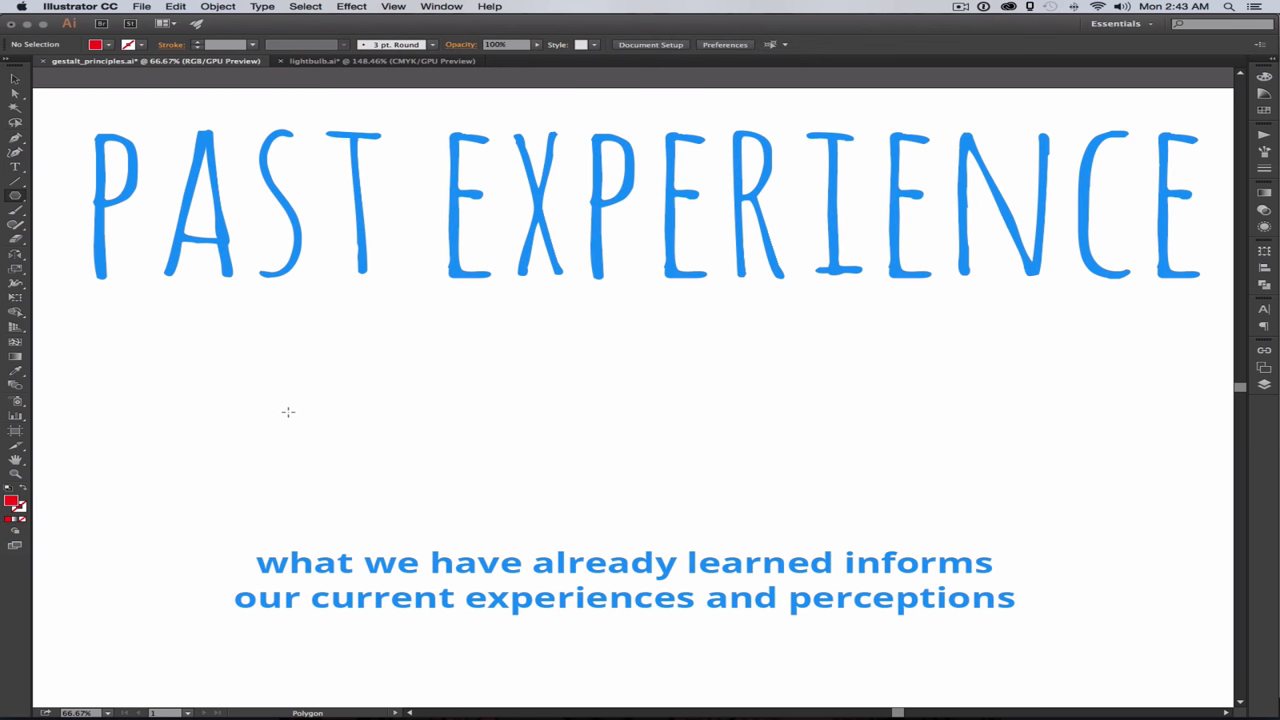
Step: Draw a seven-sided polygon below the title, test a rotation, then delete it
drag(289, 411, 362, 508)
key(Down)
key(Down)
key(Down)
key(Down)
key(Down)
key(Up)
key(Up)
key(Up)
key(v)
drag(488, 370, 474, 460)
key(super+z)
key(Delete)
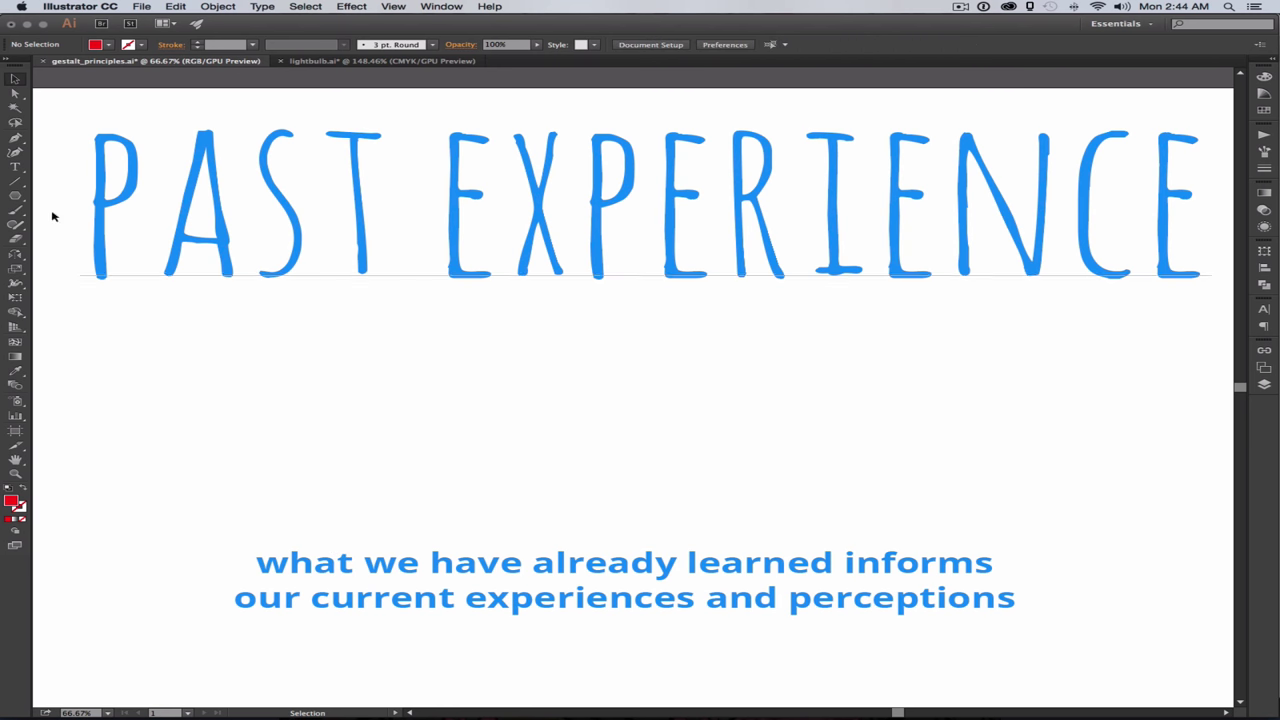
Step: Draw a star reduced to a triangle below the title and fill it yellow
drag(15, 196, 60, 257)
drag(493, 442, 629, 484)
key(Down)
key(Down)
double_click(13, 503)
drag(715, 640, 715, 603)
click(842, 495)
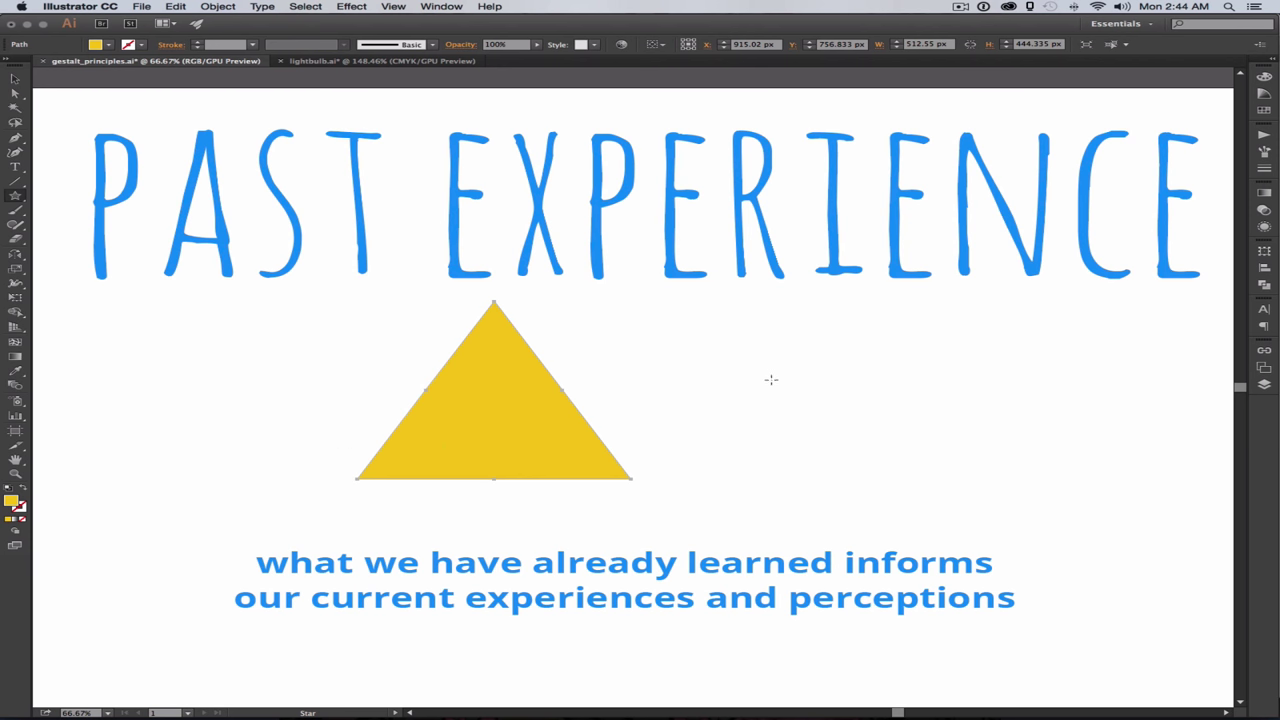
Step: Draw two tall pause bars side by side and give both the title's blue
drag(739, 339, 763, 454)
drag(766, 393, 855, 447)
key(v)
shift+click(777, 466)
key(i)
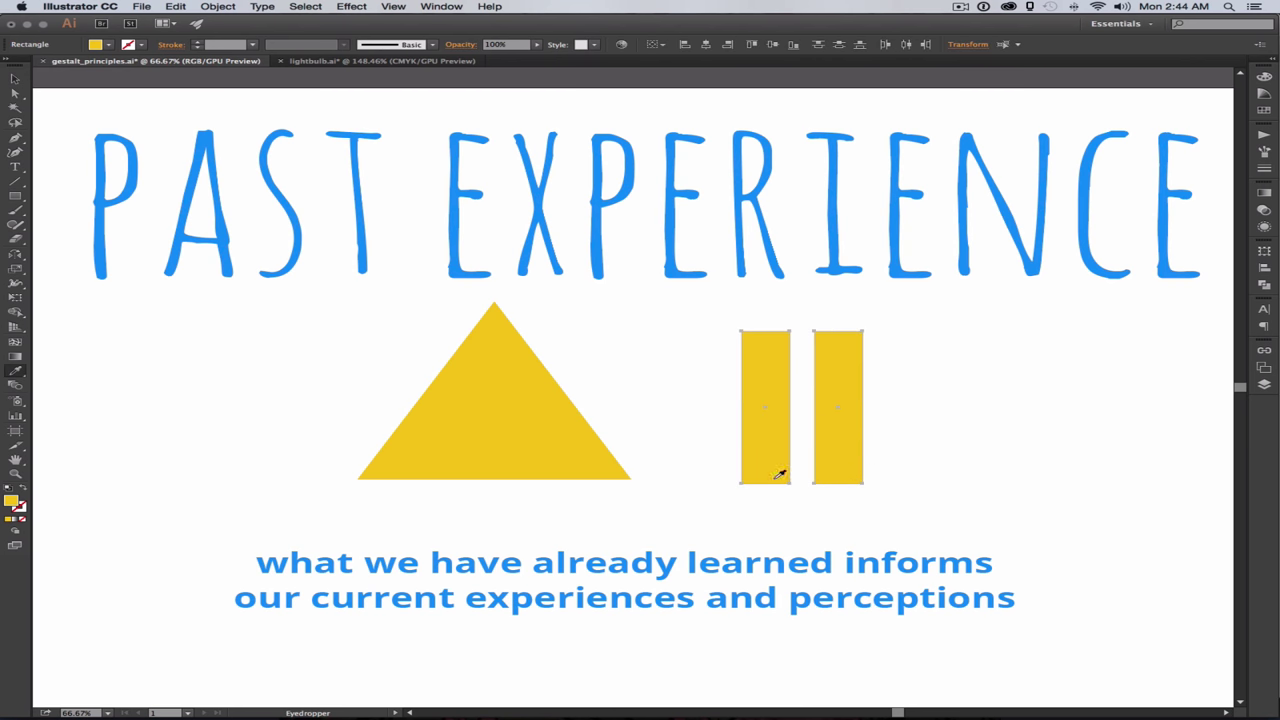
click(962, 255)
scroll(857, 461, right, 5)
scroll(750, 460, left, 8)
Step: Delete the yellow triangle, move the blue bars left and add an anchor on a bar's edge
key(v)
click(640, 455)
key(Delete)
scroll(770, 460, right, 3)
click(863, 460)
drag(863, 460, 771, 421)
click(683, 421)
key(a)
Step: Turn a blue square right of the bars into a play triangle, then draw a rectangle to their left
key(m)
mouse_move(866, 350)
mouse_down()
mouse_move(929, 434)
mouse_move(1061, 491)
mouse_up()
key(plus)
click(1061, 421)
key(minus)
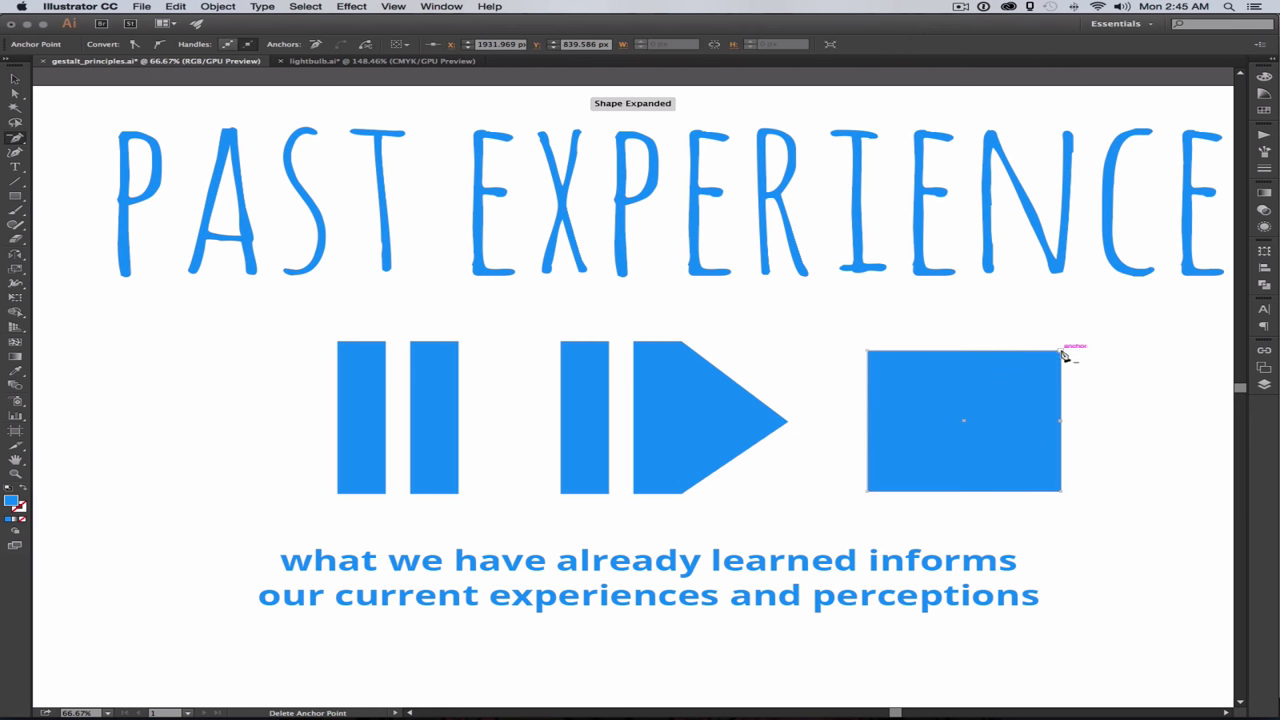
click(1061, 351)
click(1061, 491)
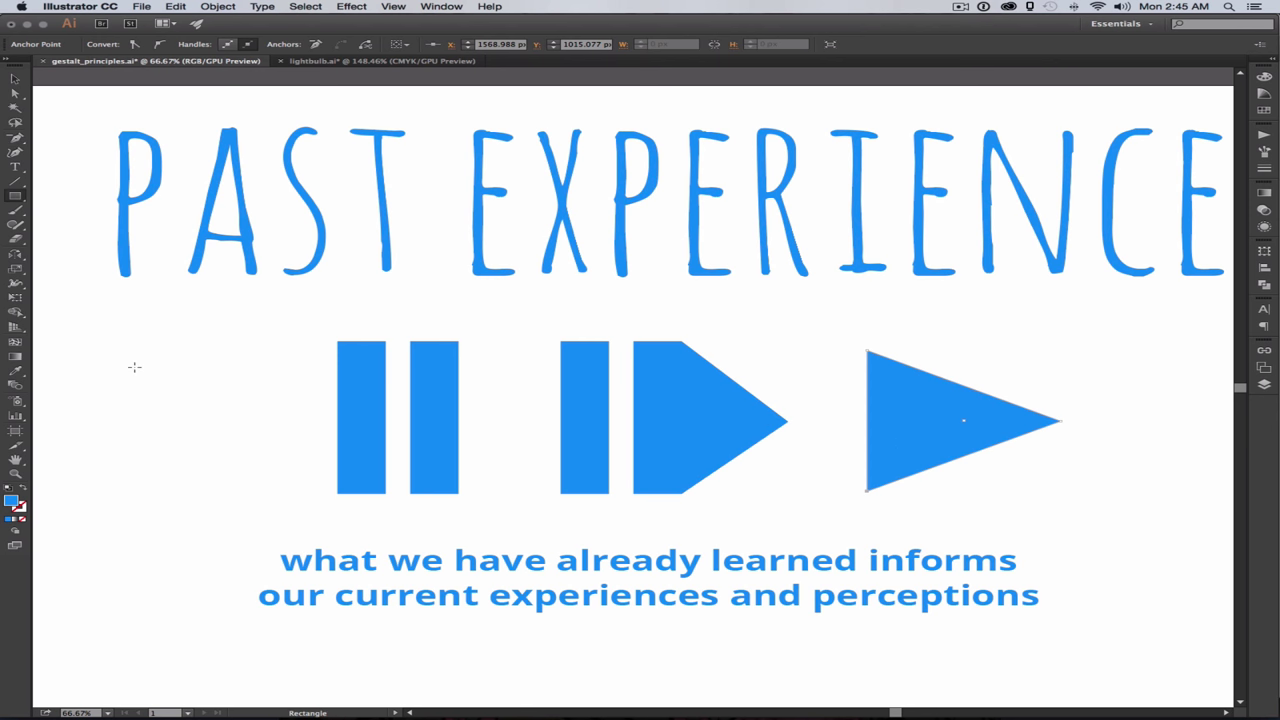
key(m)
drag(86, 345, 285, 493)
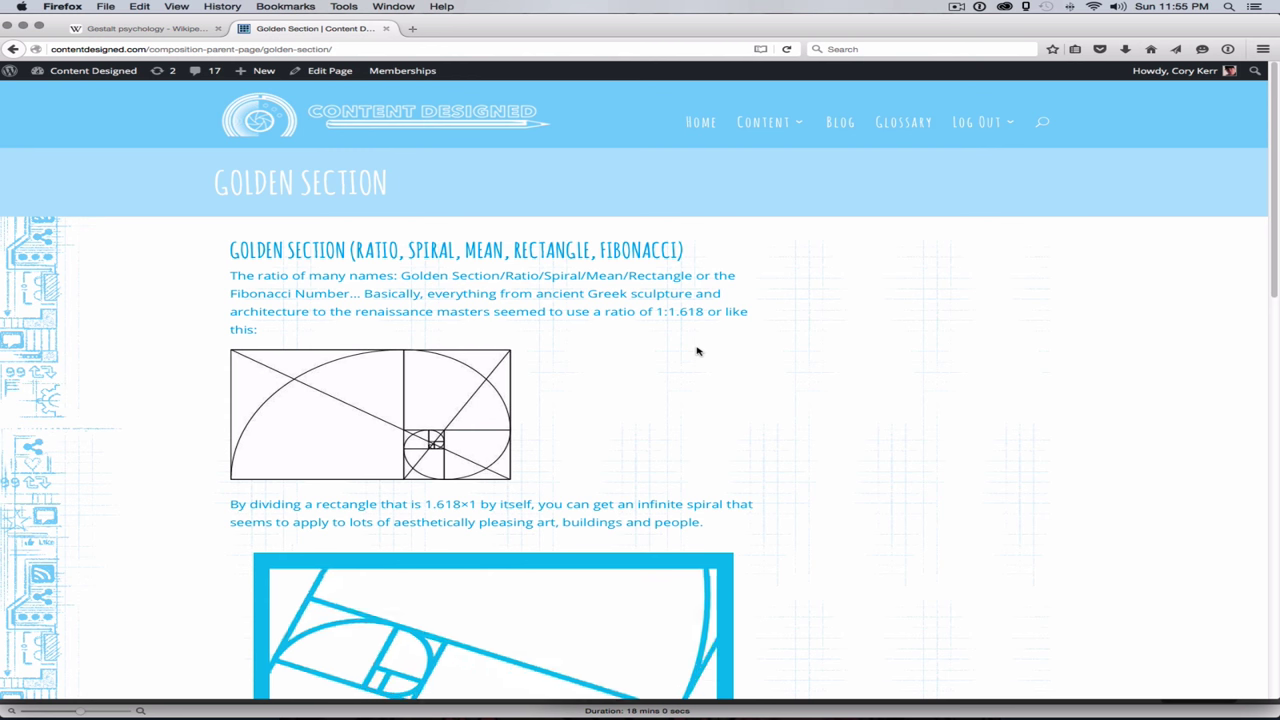
scroll(1244, 362, down, 5)
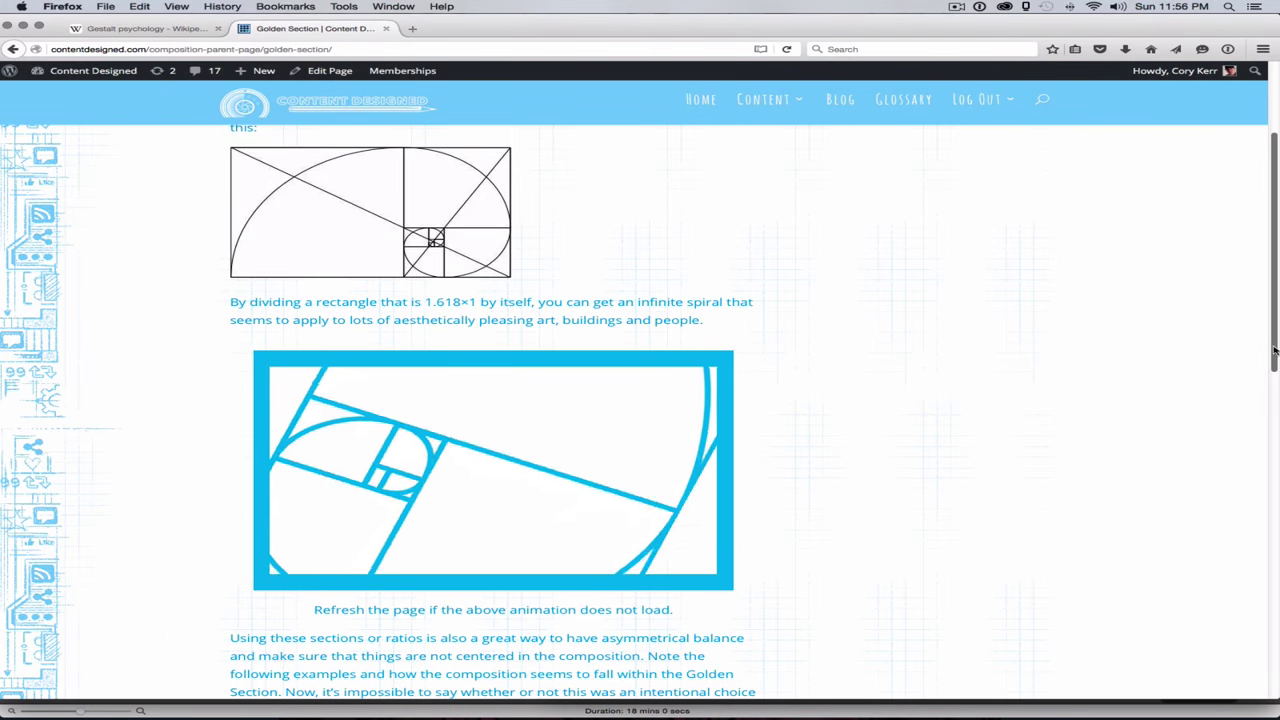
drag(1275, 350, 1258, 238)
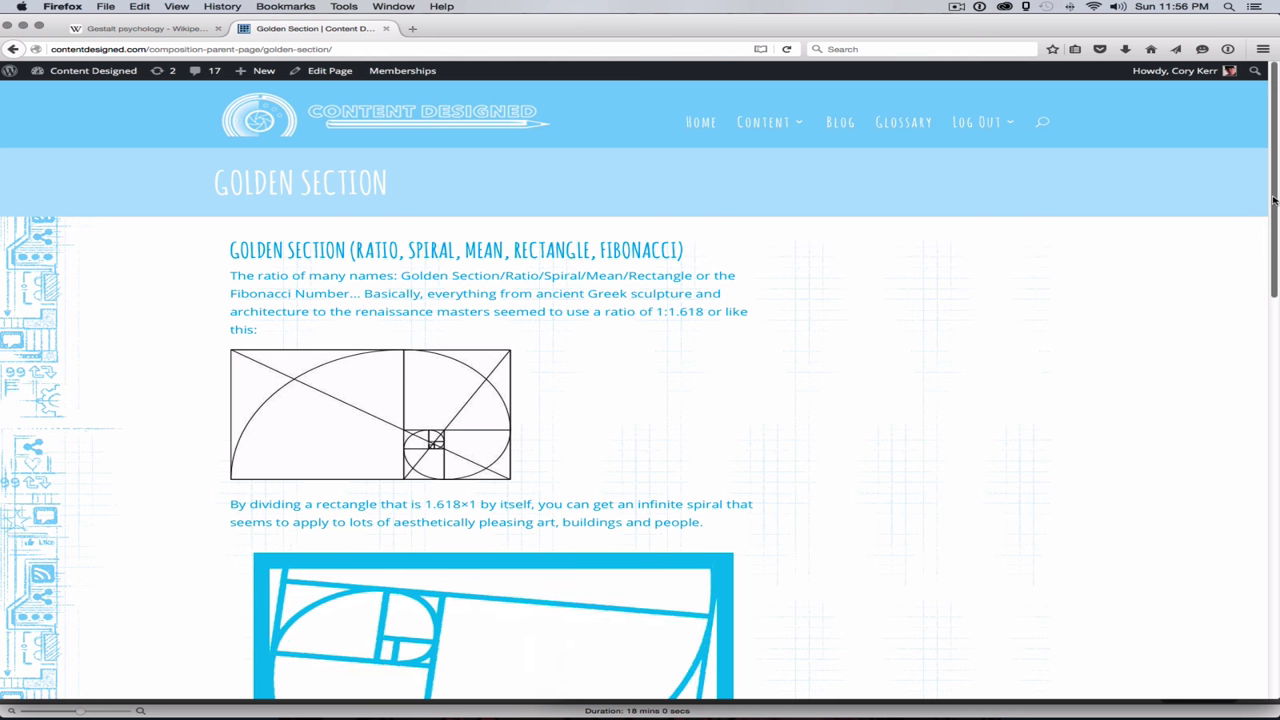
scroll(1268, 210, down, 2)
scroll(870, 260, up, 2)
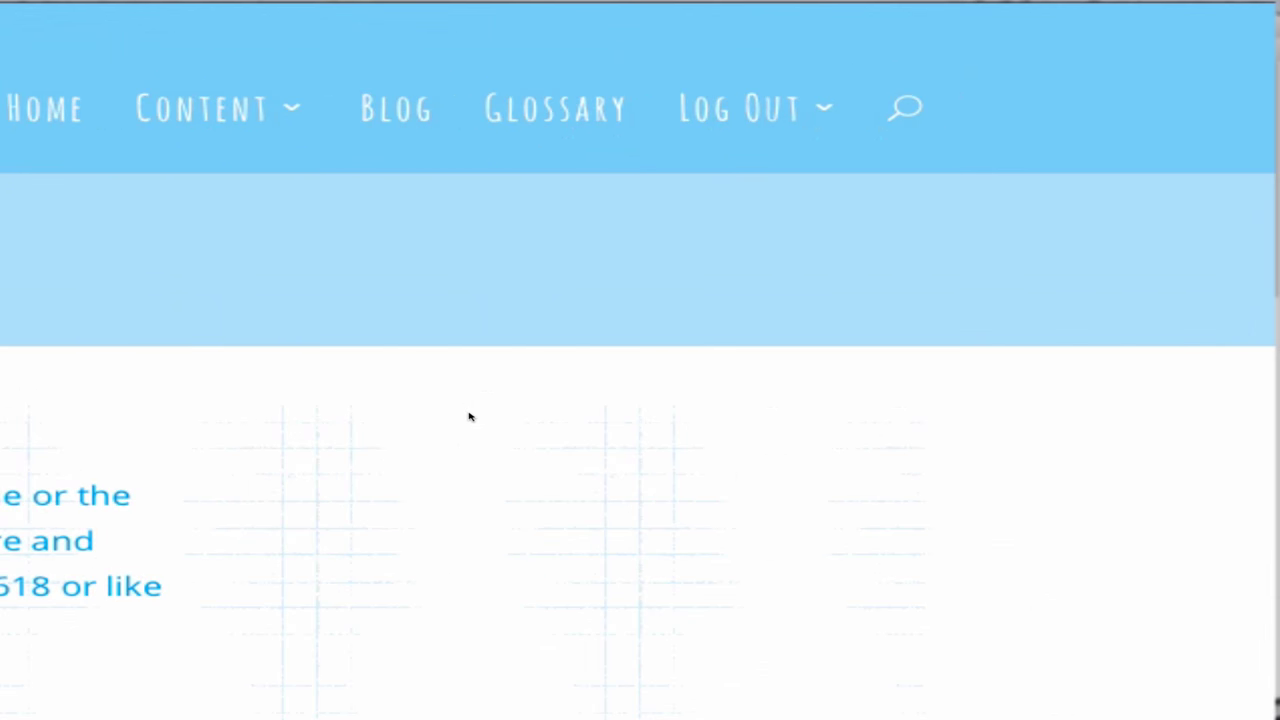
mouse_move(770, 127)
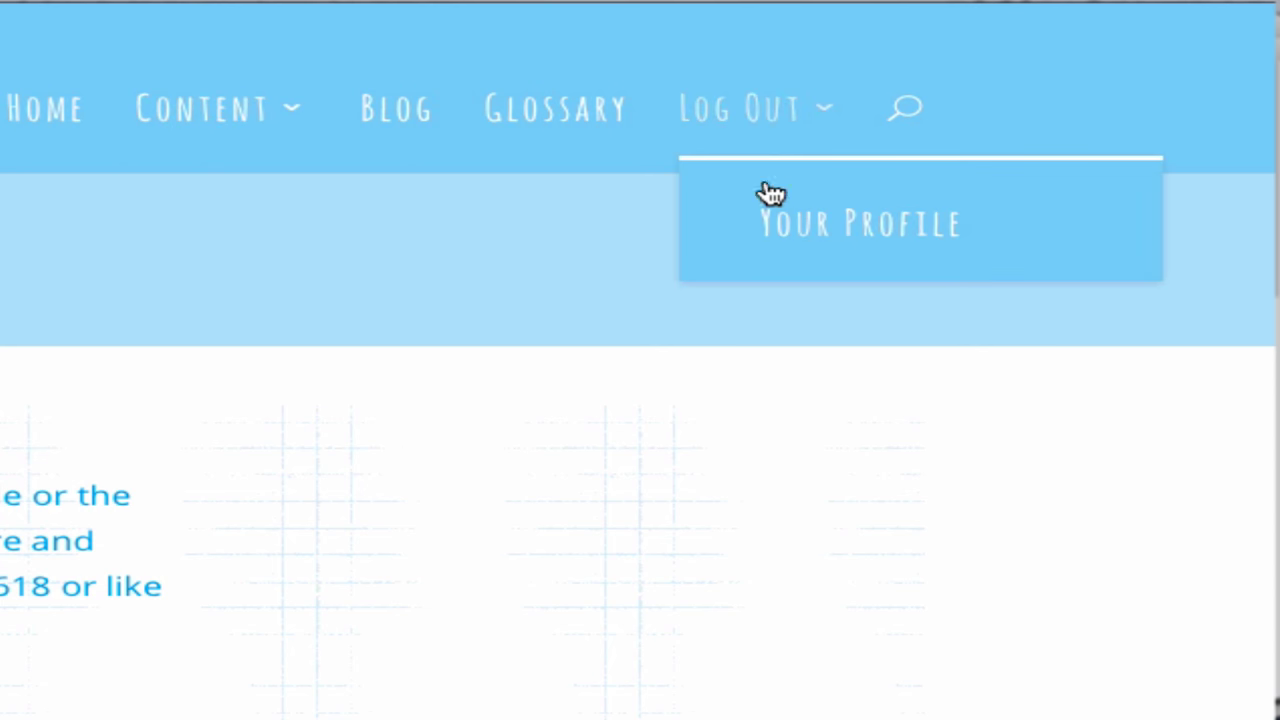
mouse_move(203, 105)
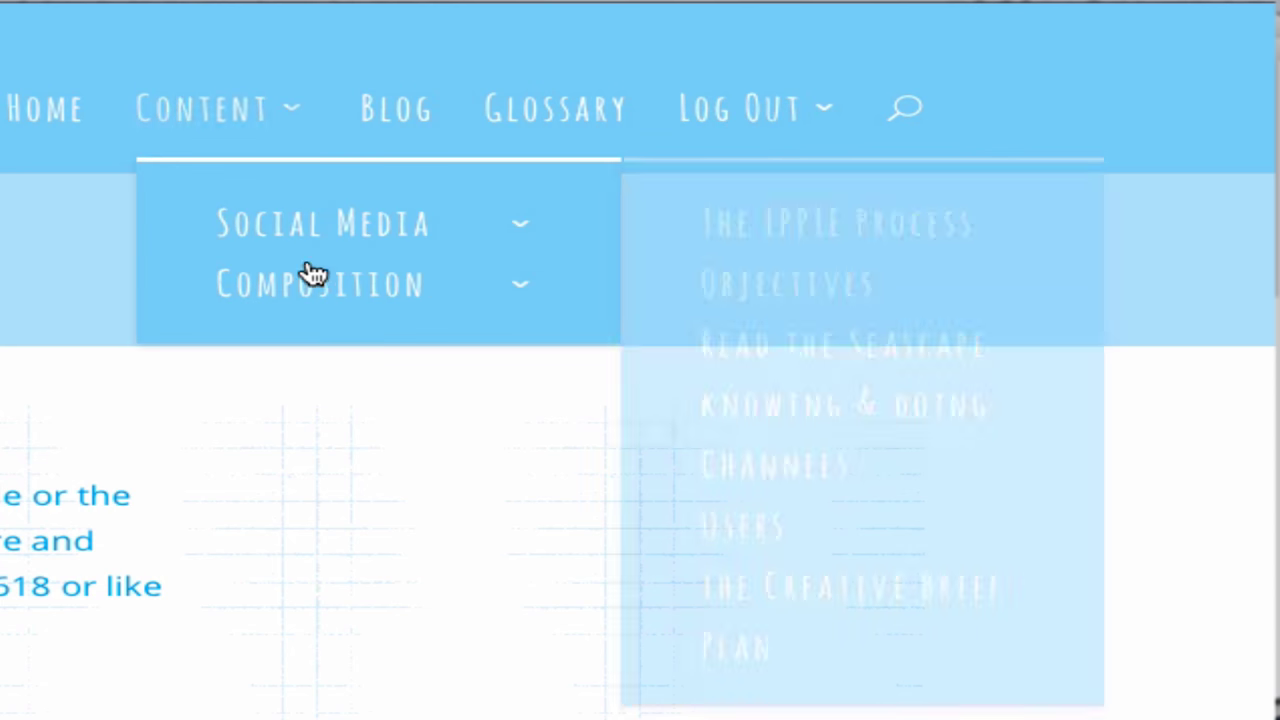
mouse_move(323, 229)
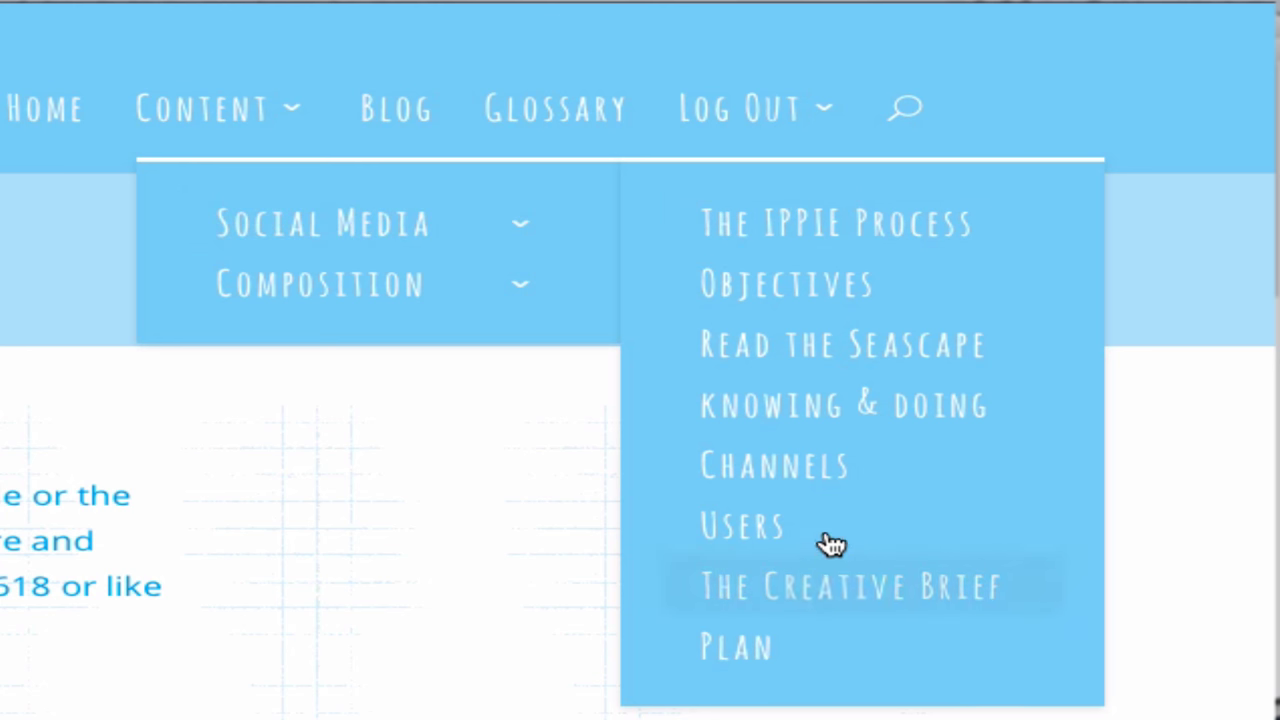
mouse_move(374, 292)
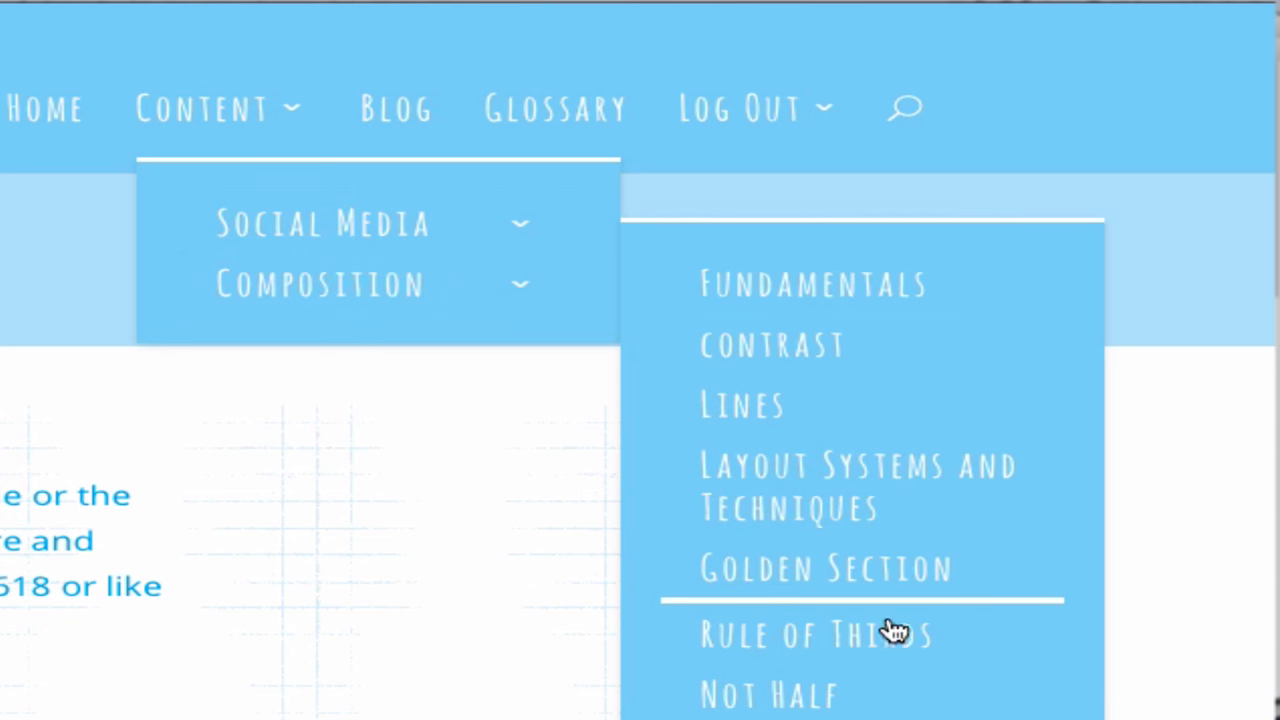
mouse_move(413, 228)
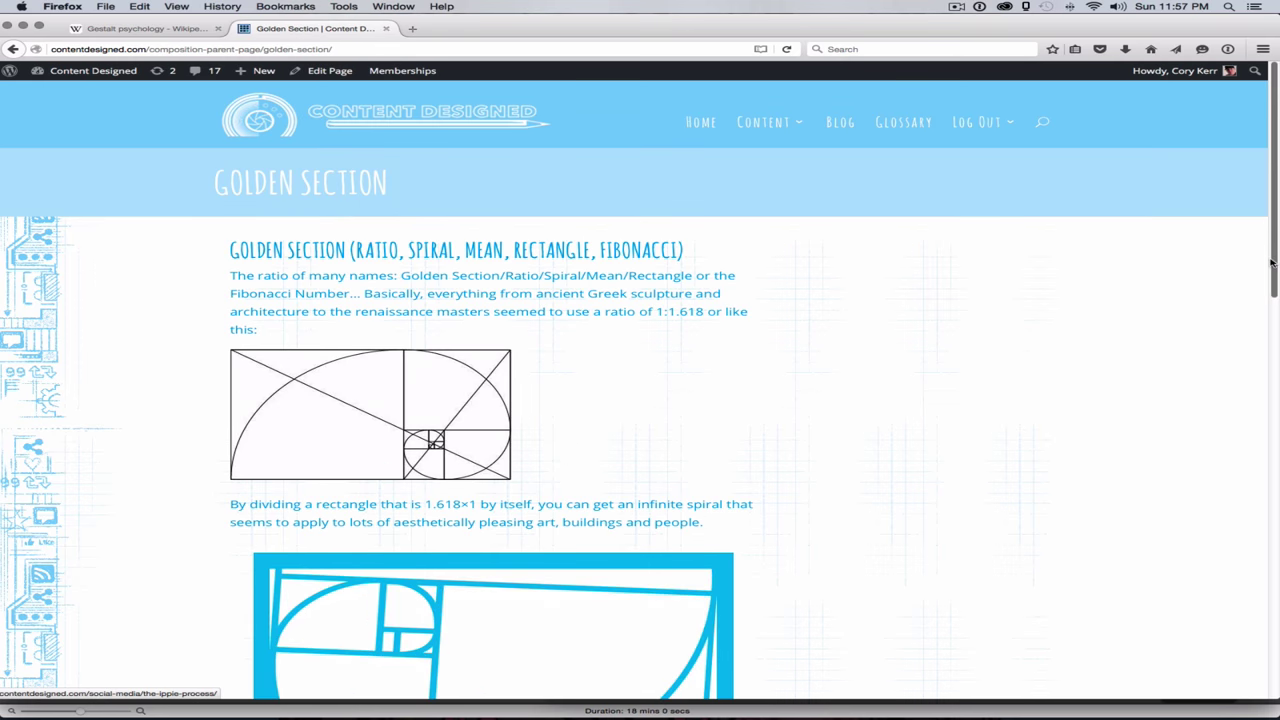
scroll(1266, 281, down, 2)
scroll(1249, 314, down, 2)
scroll(1249, 309, up, 3)
scroll(1246, 208, up, 1)
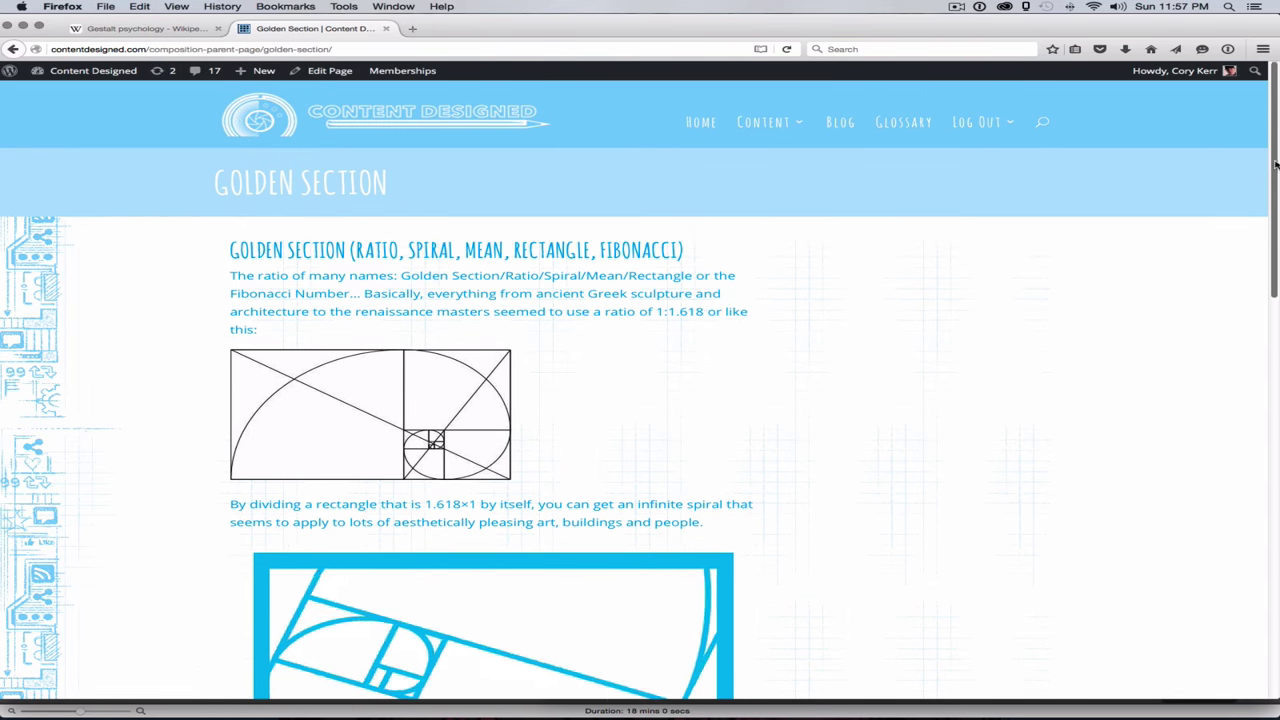
scroll(1240, 200, down, 3)
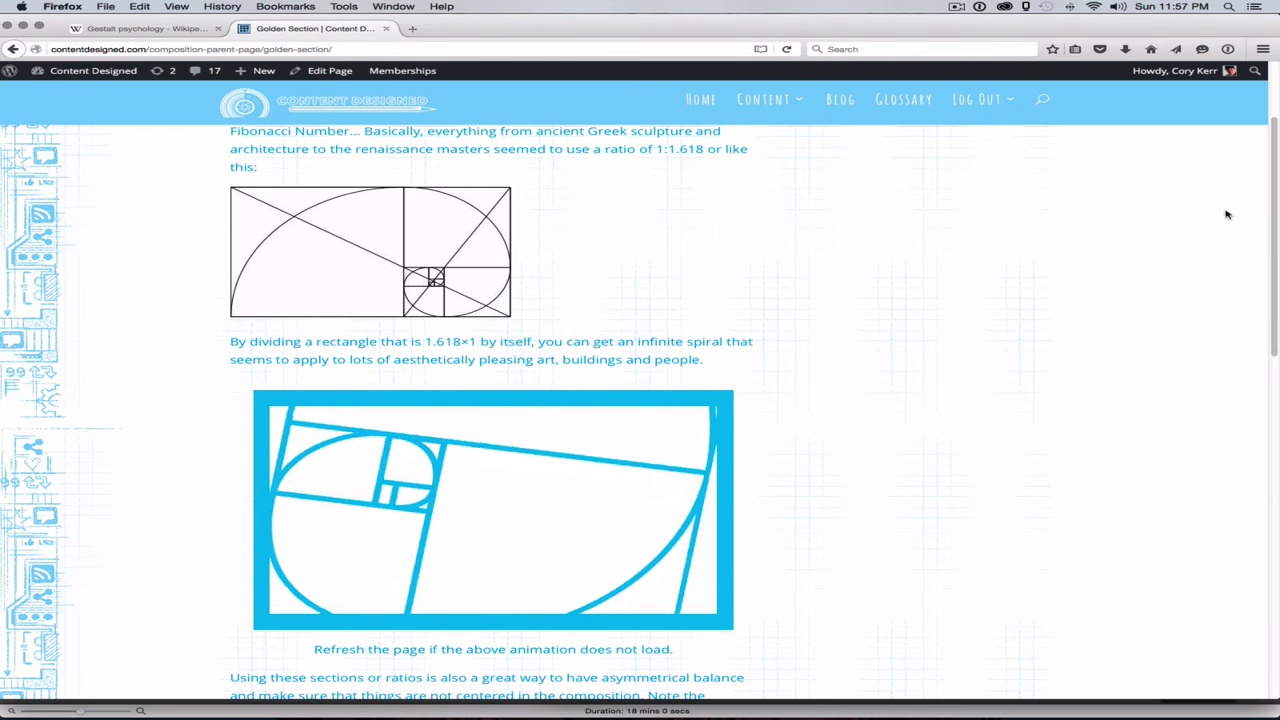
scroll(1256, 338, down, 2)
scroll(1256, 338, down, 1)
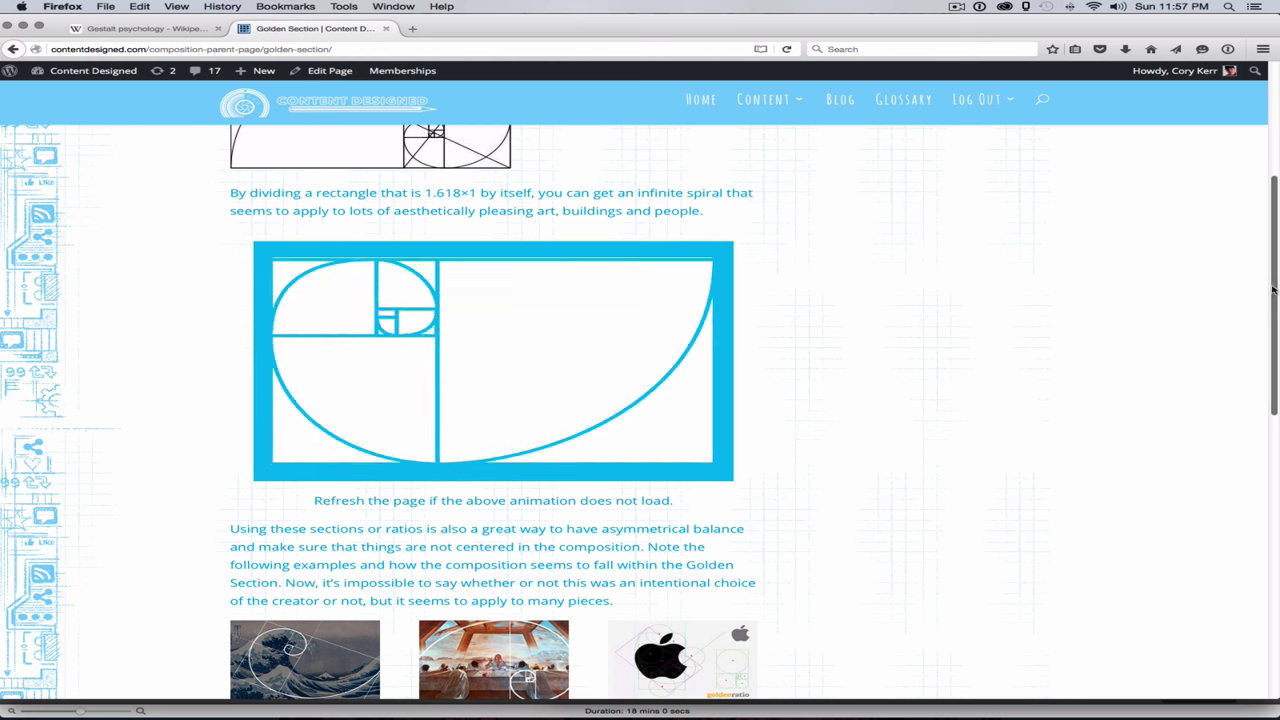
scroll(1240, 420, down, 9)
scroll(1233, 453, down, 7)
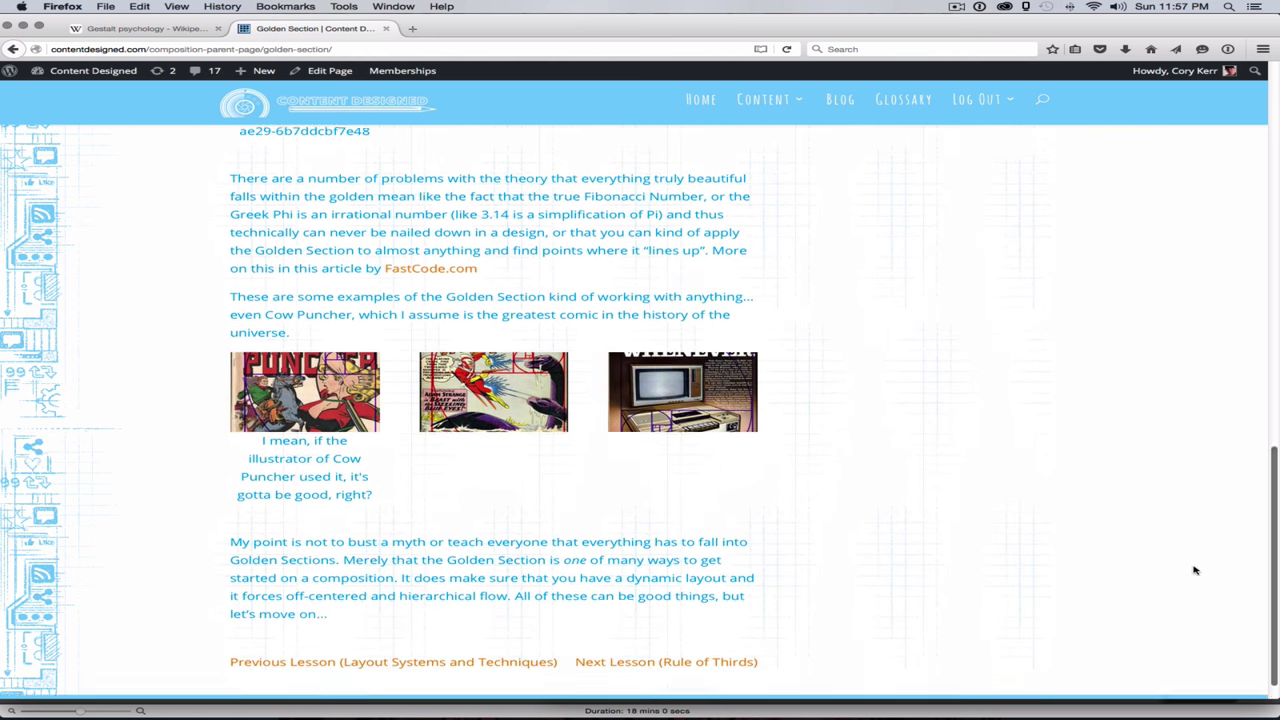
scroll(1187, 542, up, 10)
scroll(1202, 360, up, 15)
scroll(1183, 243, down, 20)
scroll(1135, 540, down, 5)
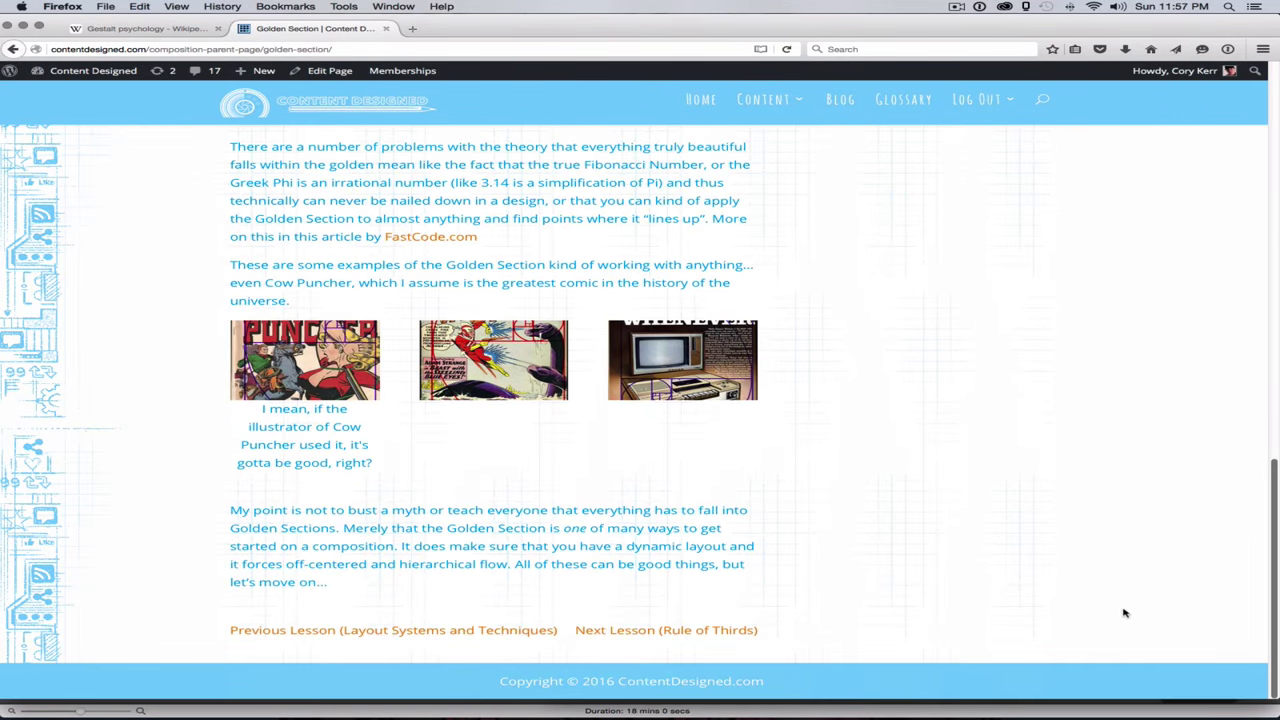
scroll(1125, 606, up, 18)
scroll(1160, 280, down, 5)
scroll(1146, 343, down, 12)
scroll(1123, 557, up, 7)
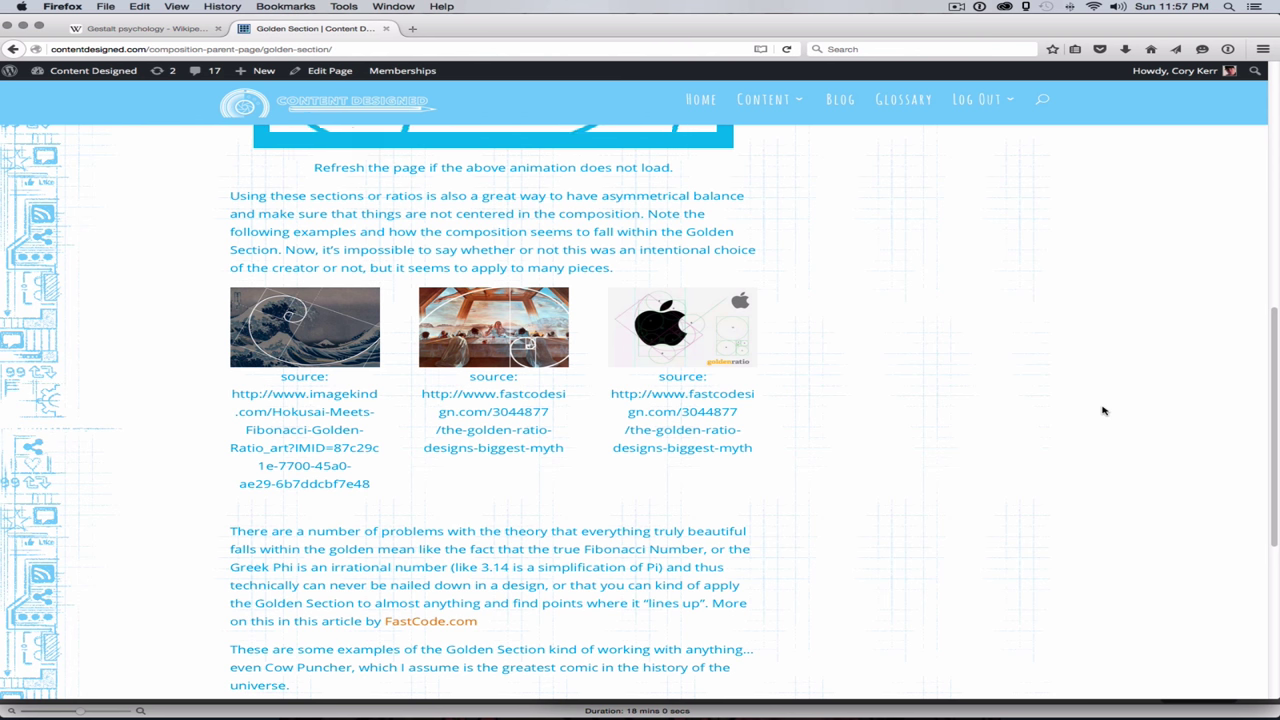
drag(1268, 343, 1236, 544)
scroll(1218, 467, up, 10)
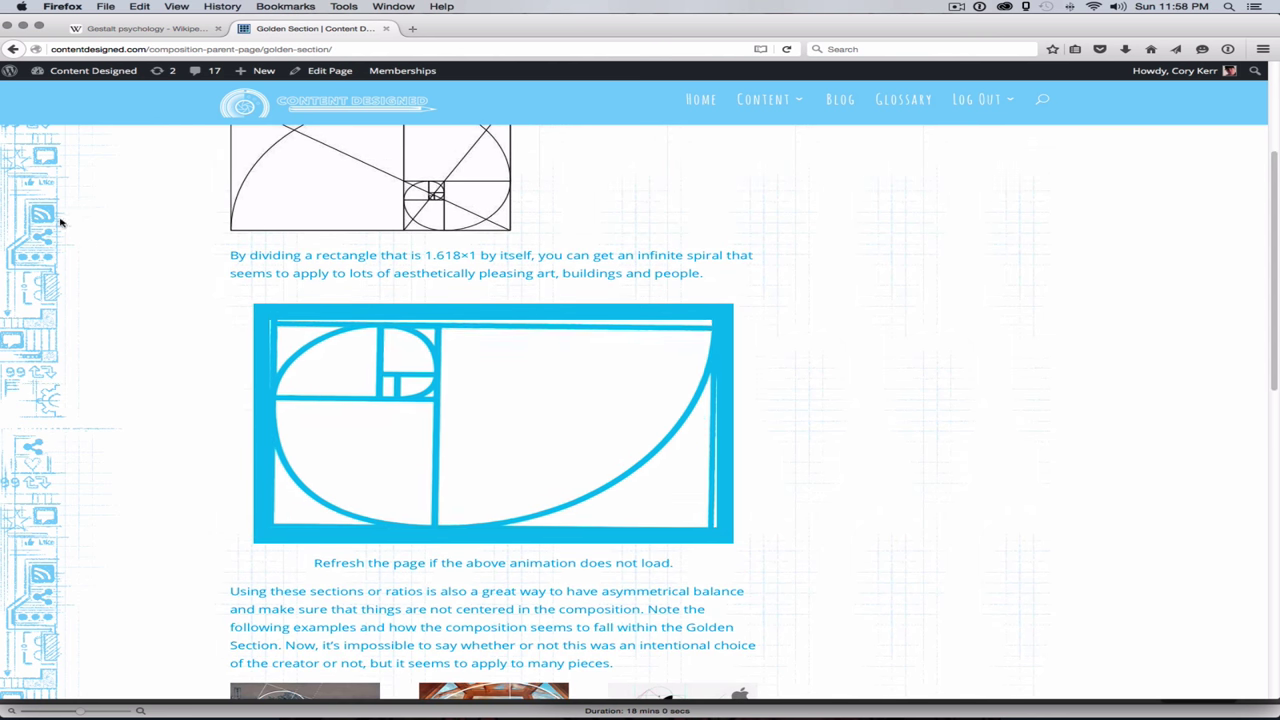
drag(1272, 288, 1206, 230)
Step: Scroll back up the Golden Section page in Firefox
scroll(1206, 230, up, 3)
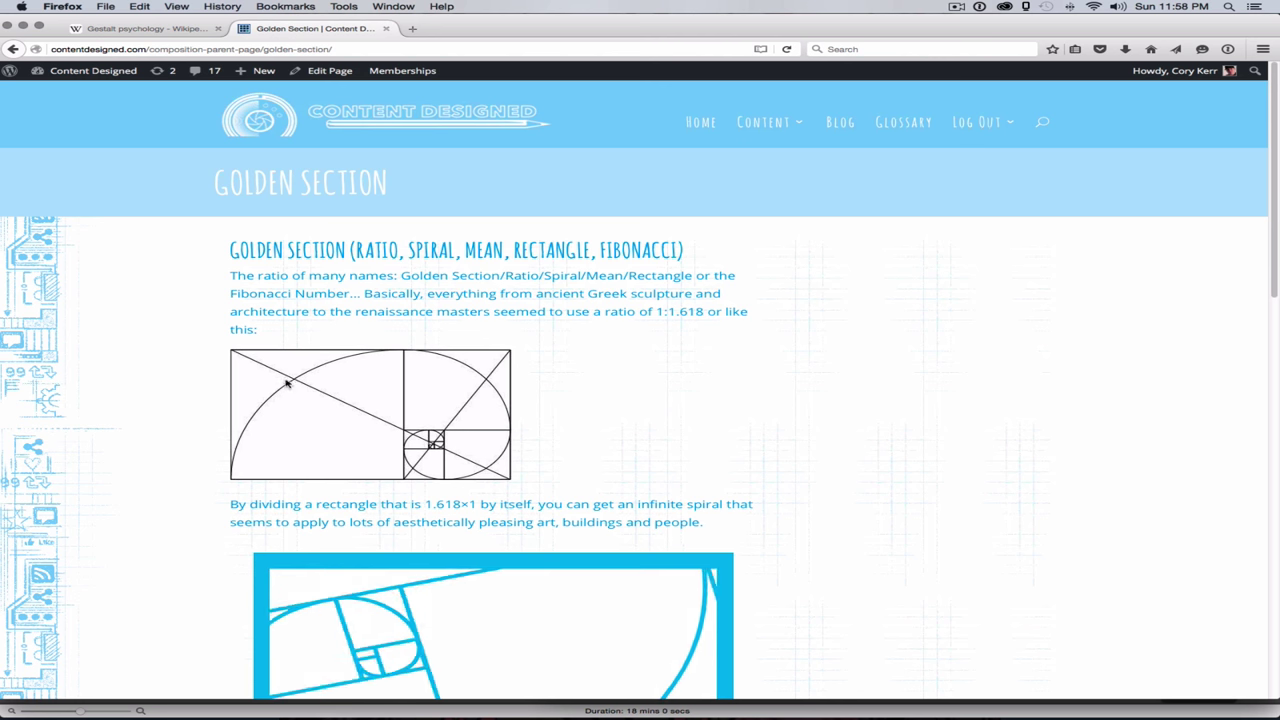